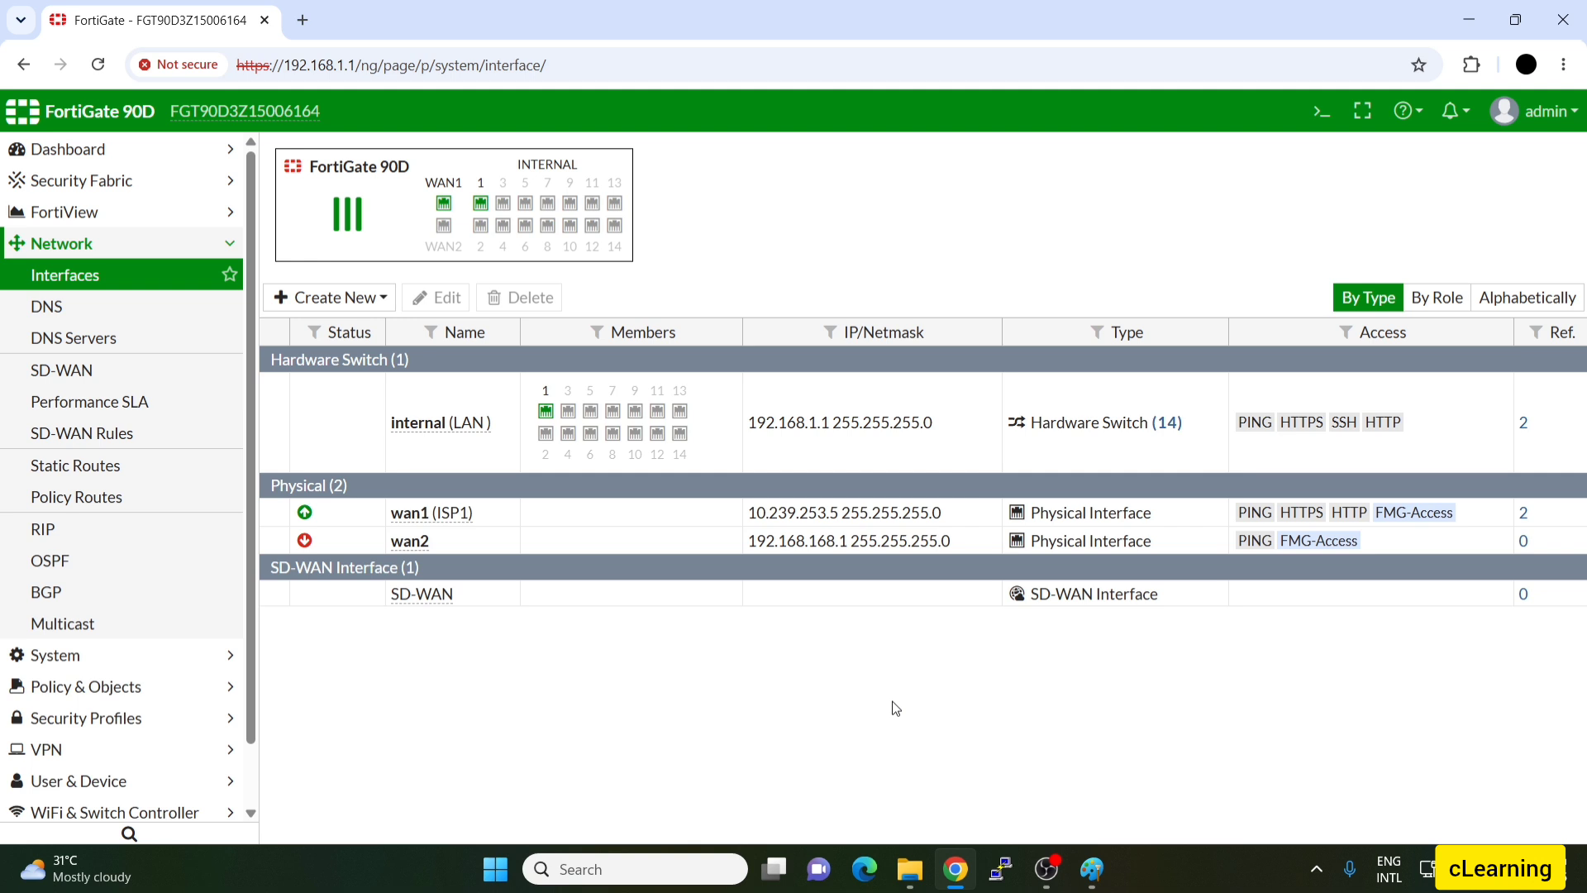
Switch to the Paint network diagram and label the rectangle "FG FW" and the callout shape "LAN"
{"action": "left_click", "coordinate": [1101, 875]}
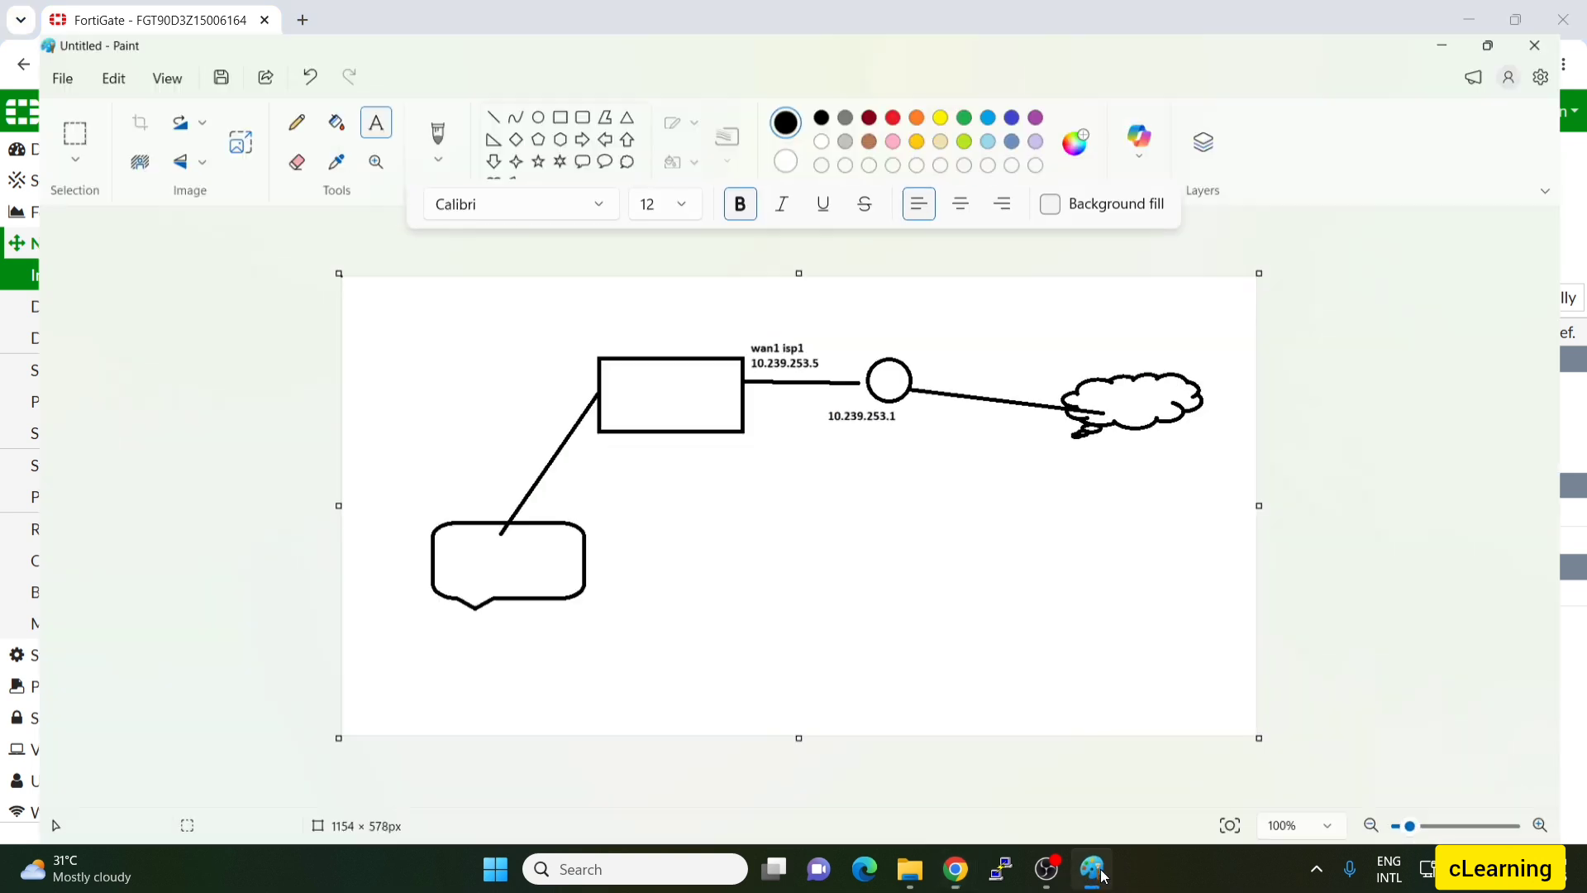
{"action": "left_click", "coordinate": [612, 370]}
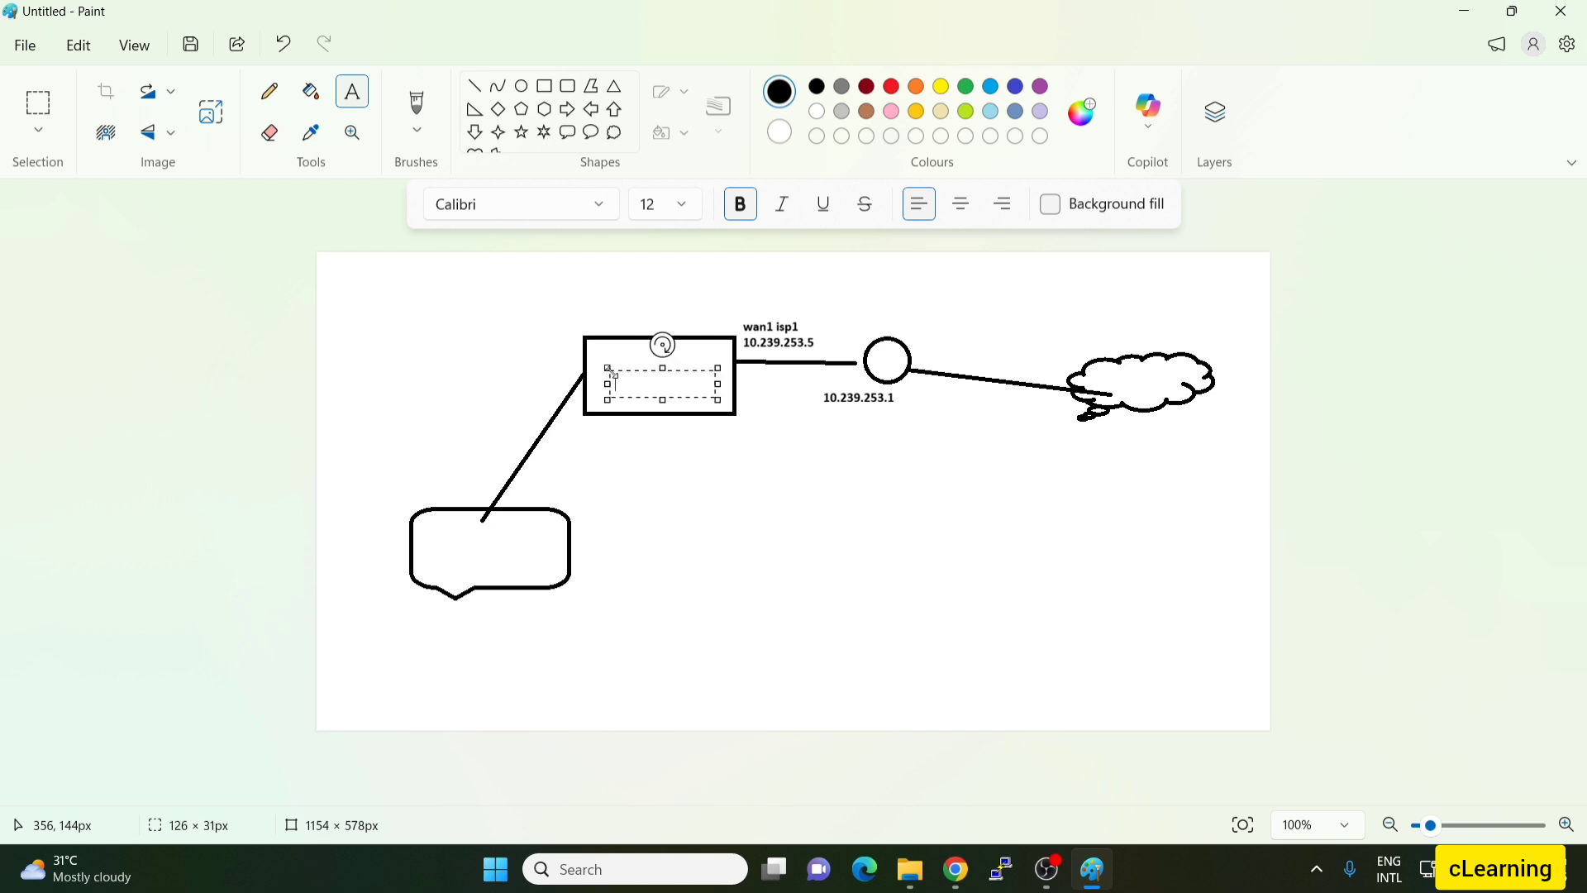
{"action": "type", "text": "FG FW"}
{"action": "left_click", "coordinate": [736, 535]}
{"action": "left_click", "coordinate": [461, 551]}
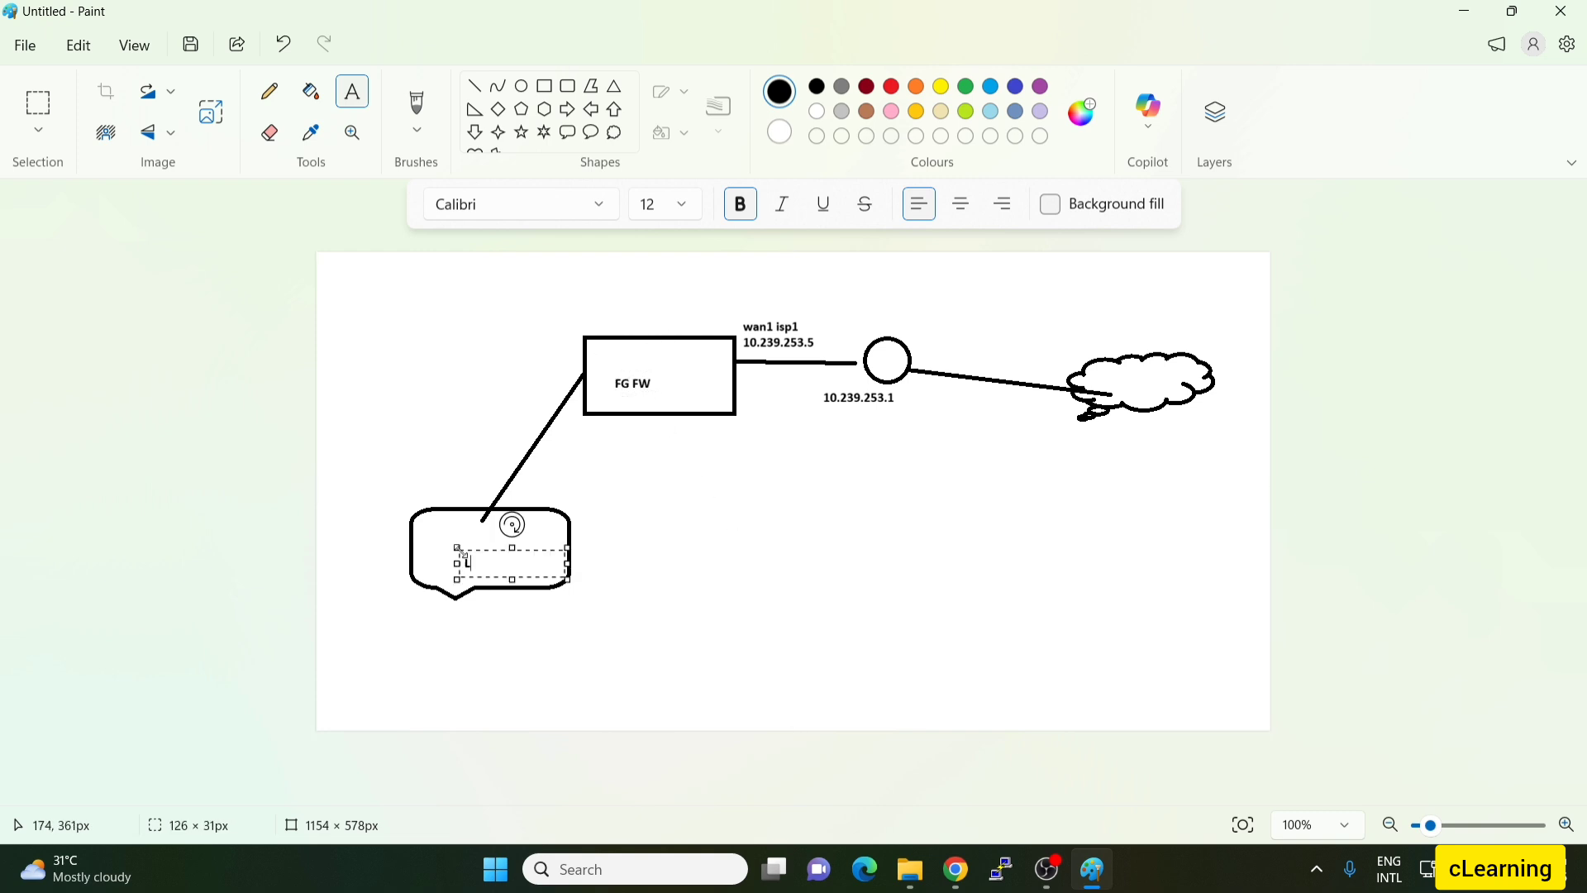
{"action": "type", "text": "LAN"}
{"action": "left_click", "coordinate": [450, 368]}
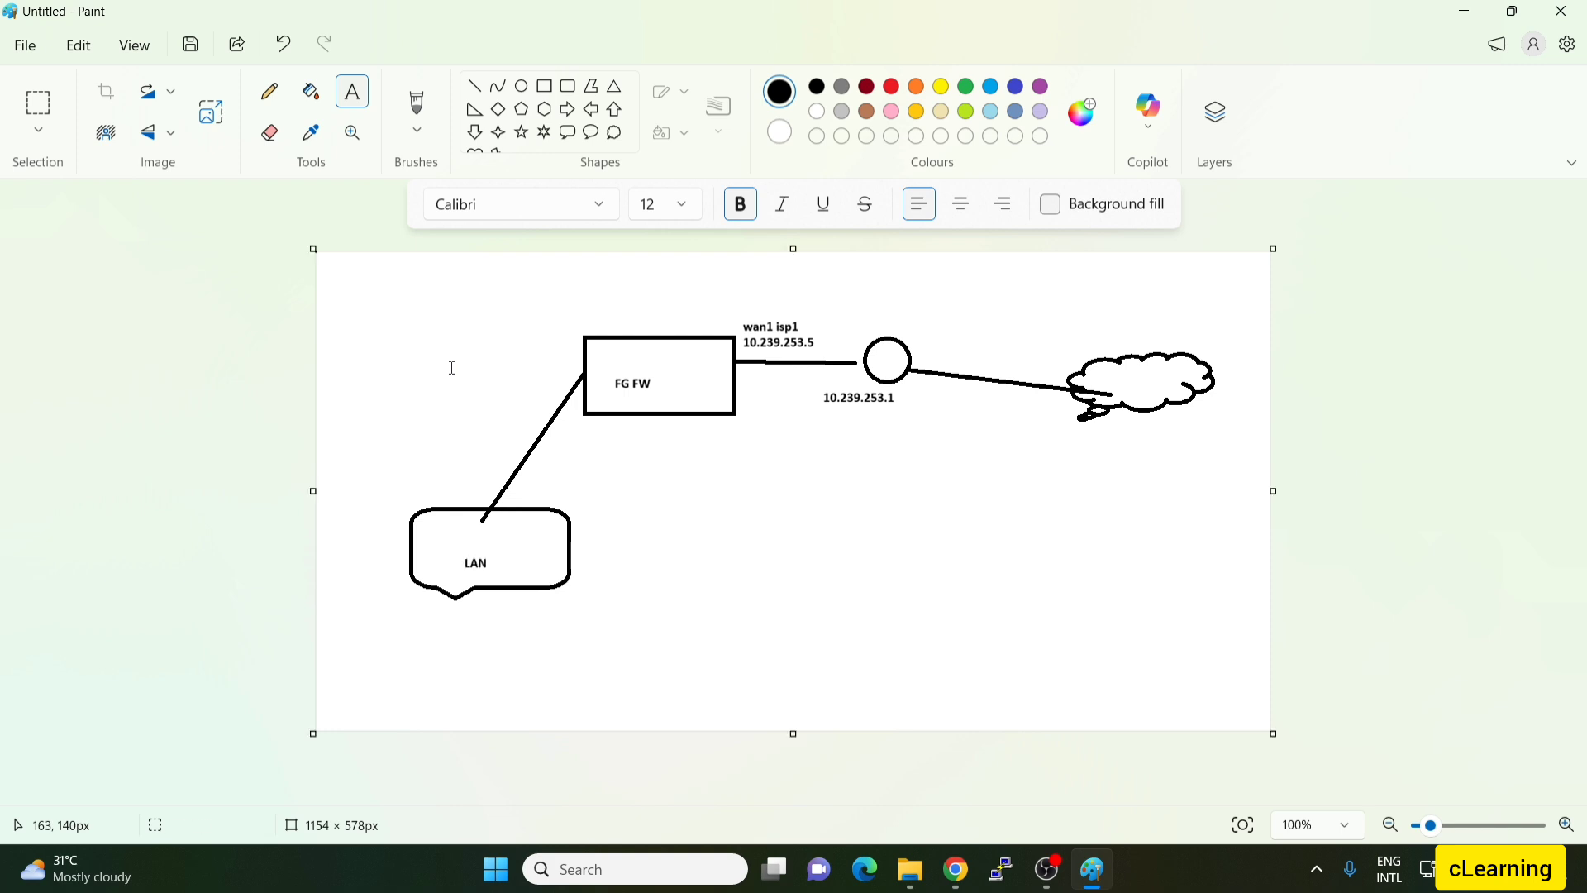
Add the text "lan 192.168.1.1" beside the firewall rectangle, above the line to the LAN shape
{"action": "left_click", "coordinate": [453, 366]}
{"action": "type", "text": "lan"}
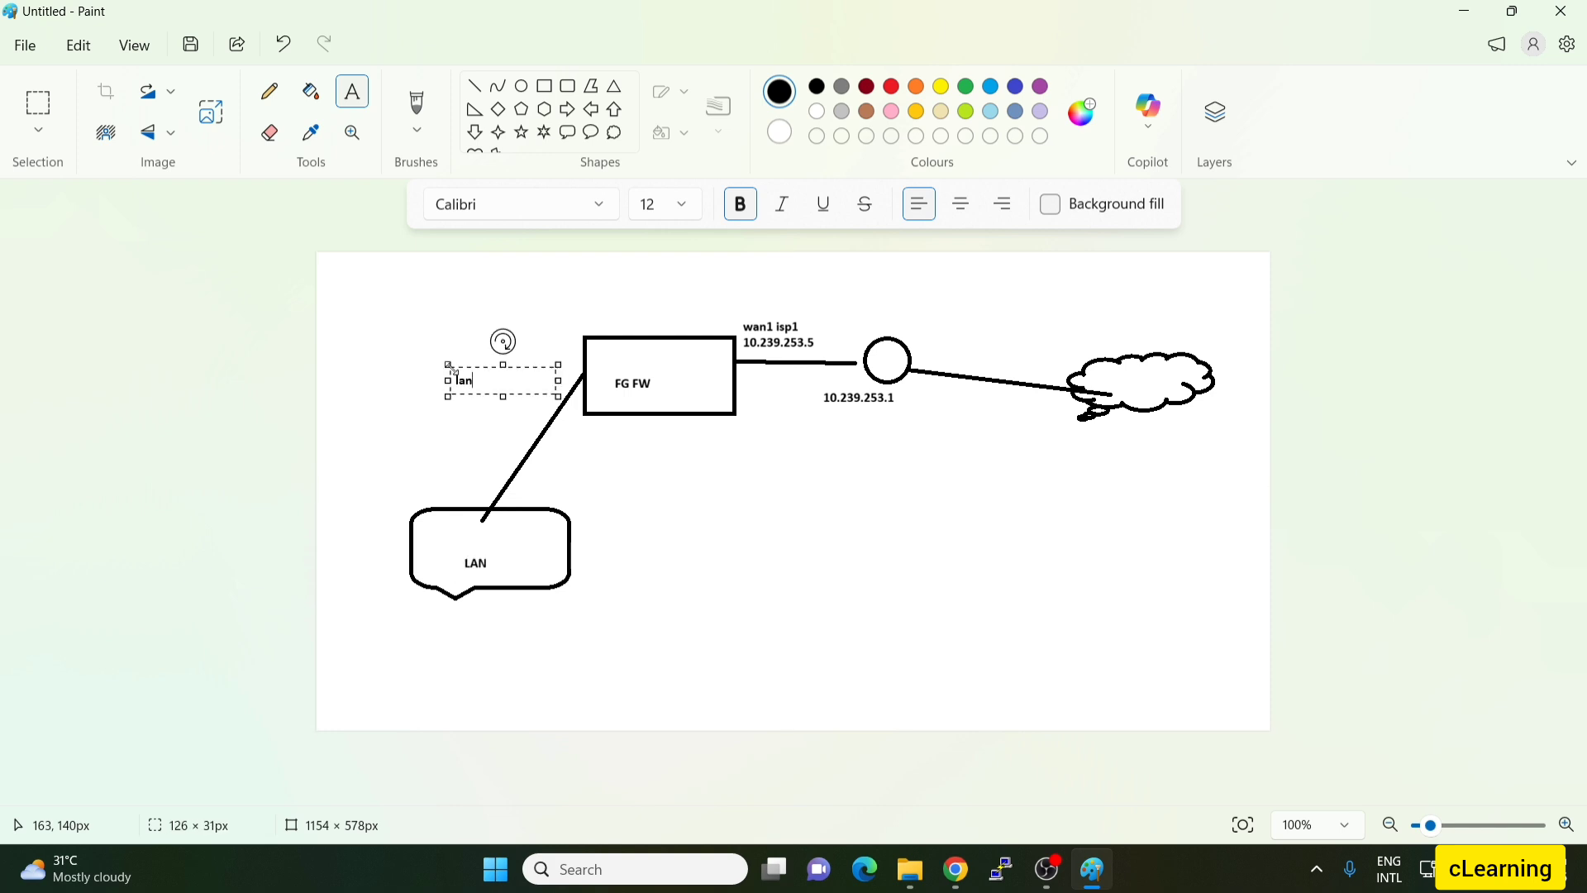
{"action": "key", "text": "BackSpace"}
{"action": "key", "text": "BackSpace"}
{"action": "type", "text": "192.168.1."}
{"action": "left_click", "coordinate": [586, 450]}
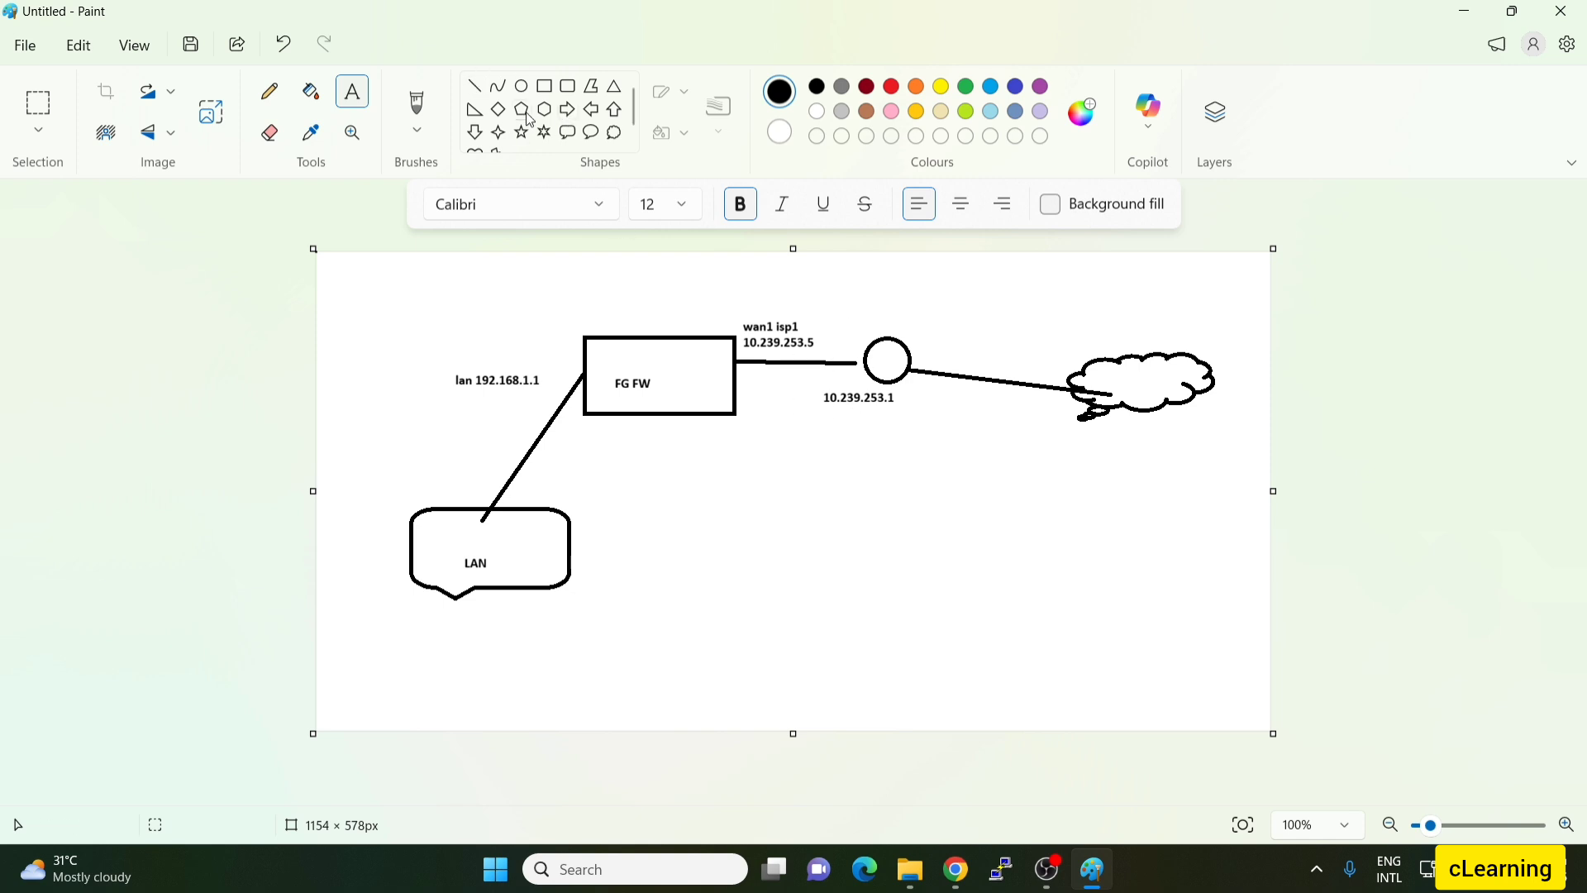
Draw a second circle below the existing router circle and connect it with straight lines to the cloud and the firewall rectangle
{"action": "left_click", "coordinate": [522, 86]}
{"action": "mouse_move", "coordinate": [853, 452]}
{"action": "left_mouse_down"}
{"action": "mouse_move", "coordinate": [919, 504]}
{"action": "mouse_move", "coordinate": [912, 483]}
{"action": "mouse_move", "coordinate": [1095, 399]}
{"action": "left_mouse_up"}
{"action": "left_click", "coordinate": [475, 86]}
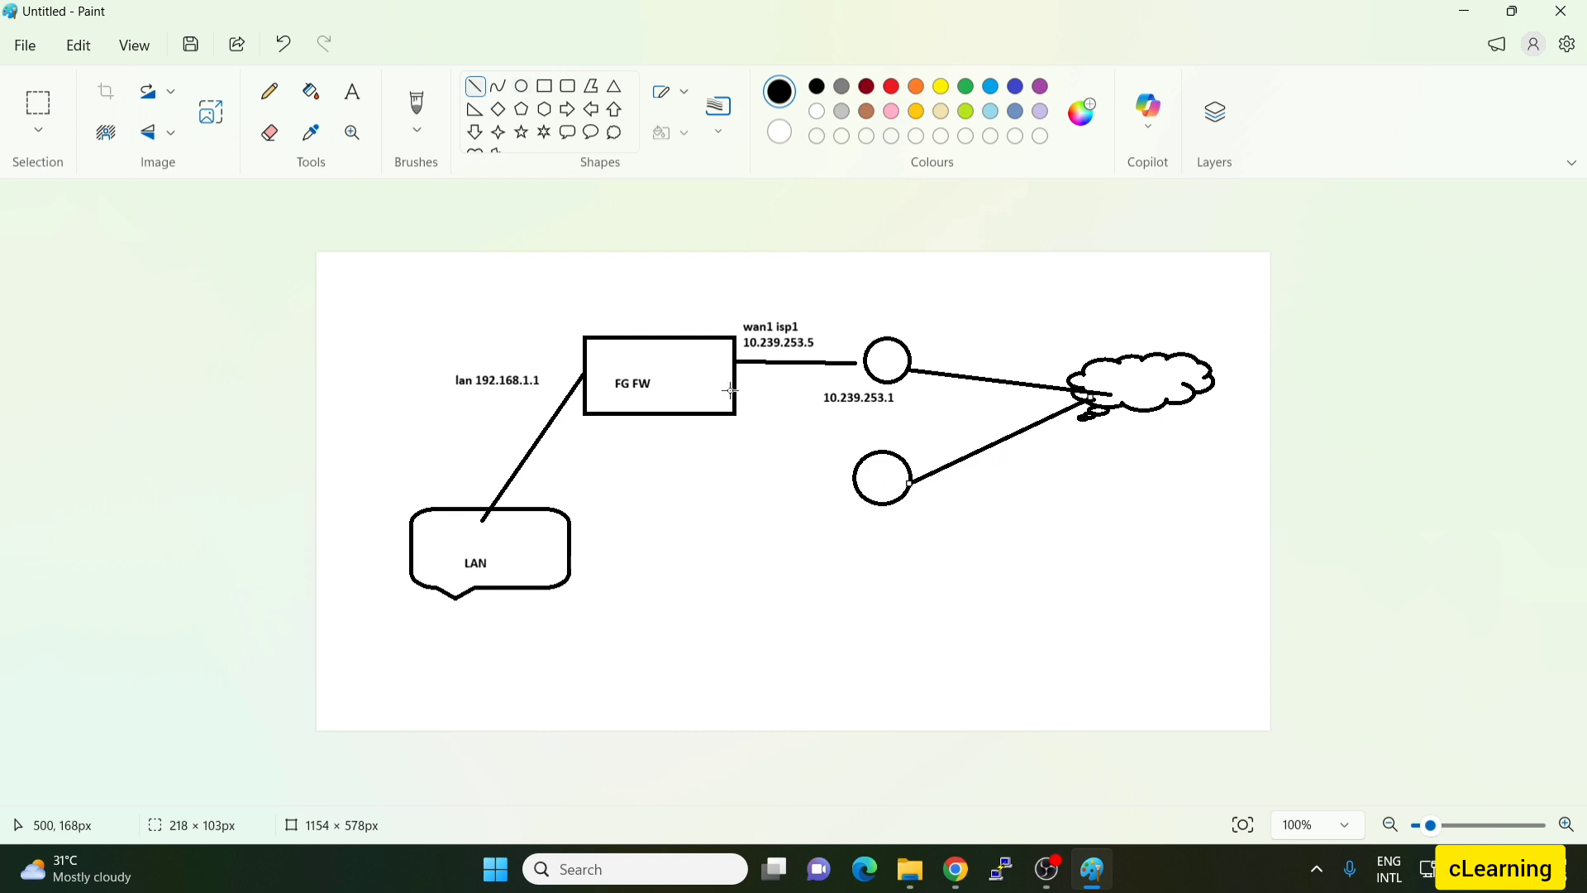
{"action": "left_click_drag", "start_coordinate": [735, 395], "coordinate": [857, 470]}
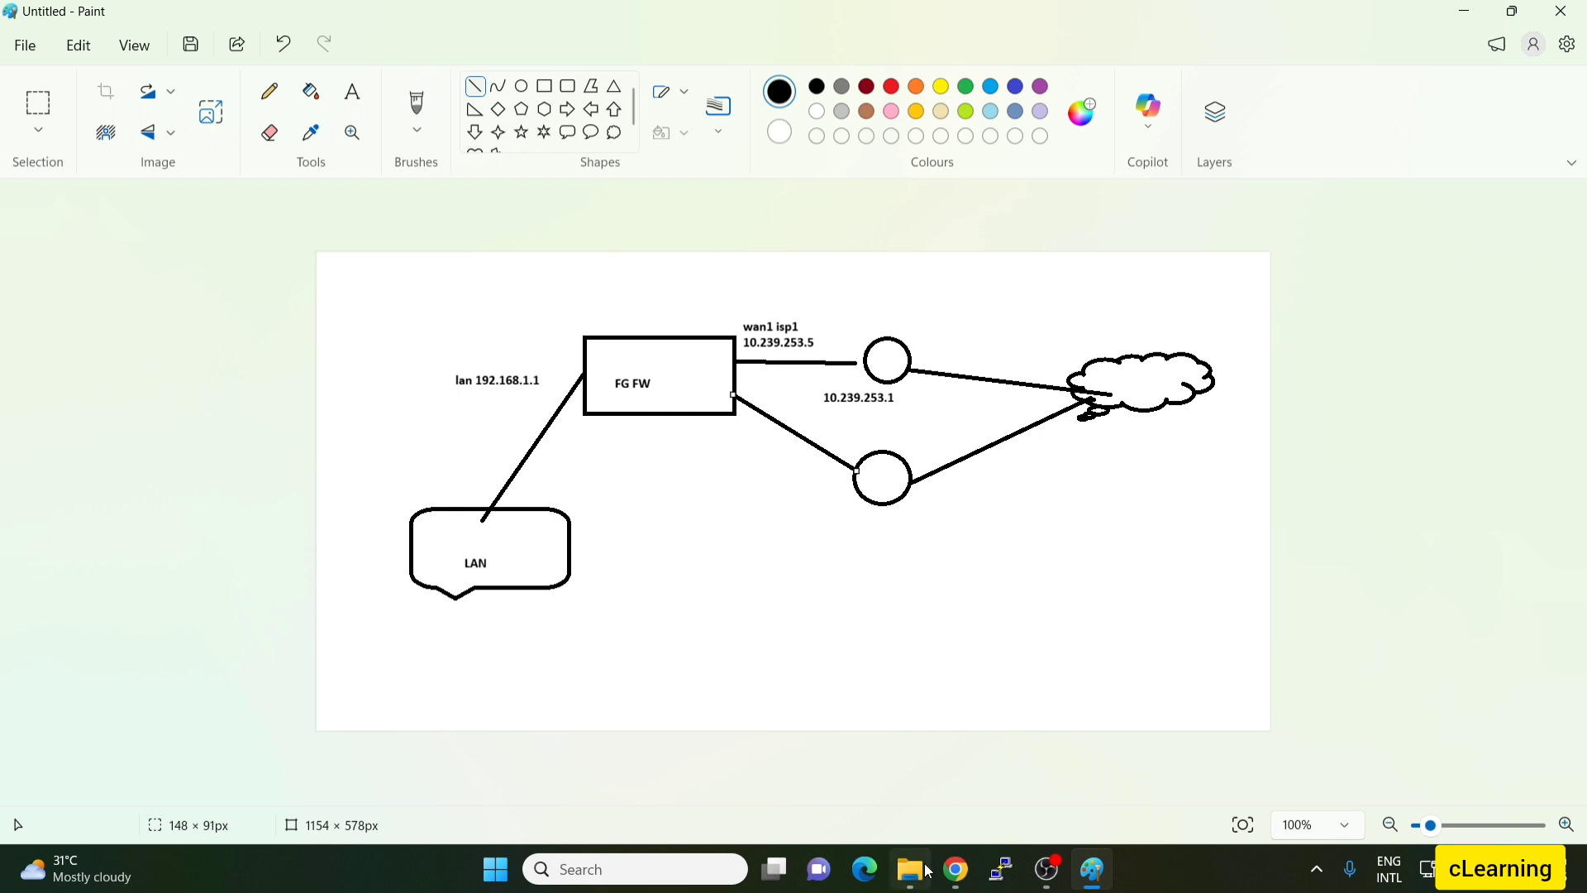
Check the wan2 address in the FortiGate browser page, then label the firewall's lower link "192.168.168.1" in Paint
{"action": "left_click", "coordinate": [955, 869]}
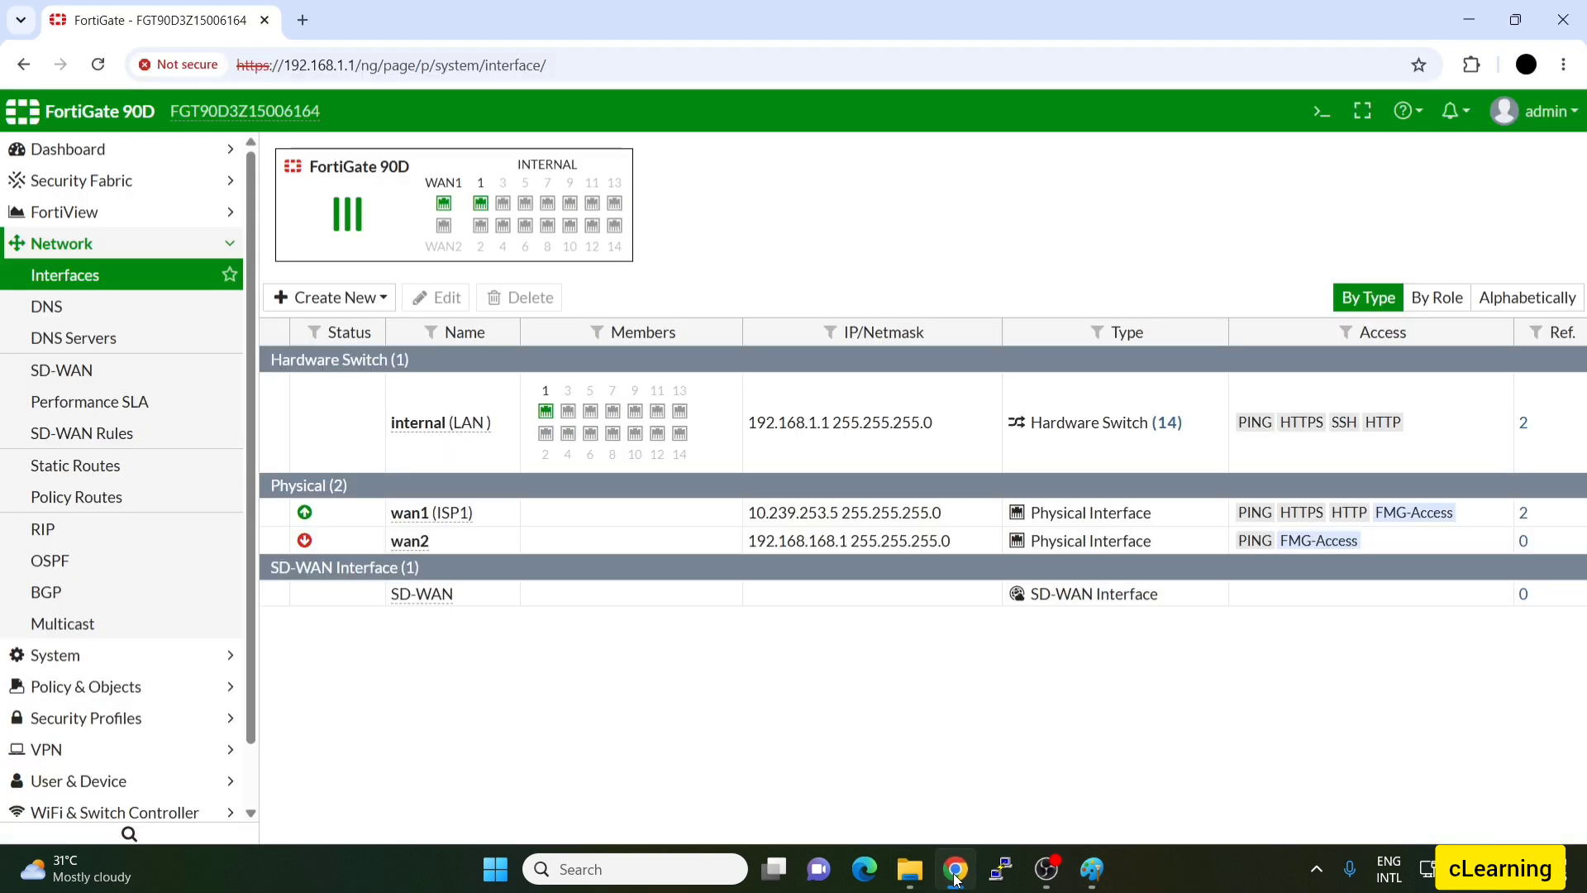
{"action": "left_click", "coordinate": [954, 876]}
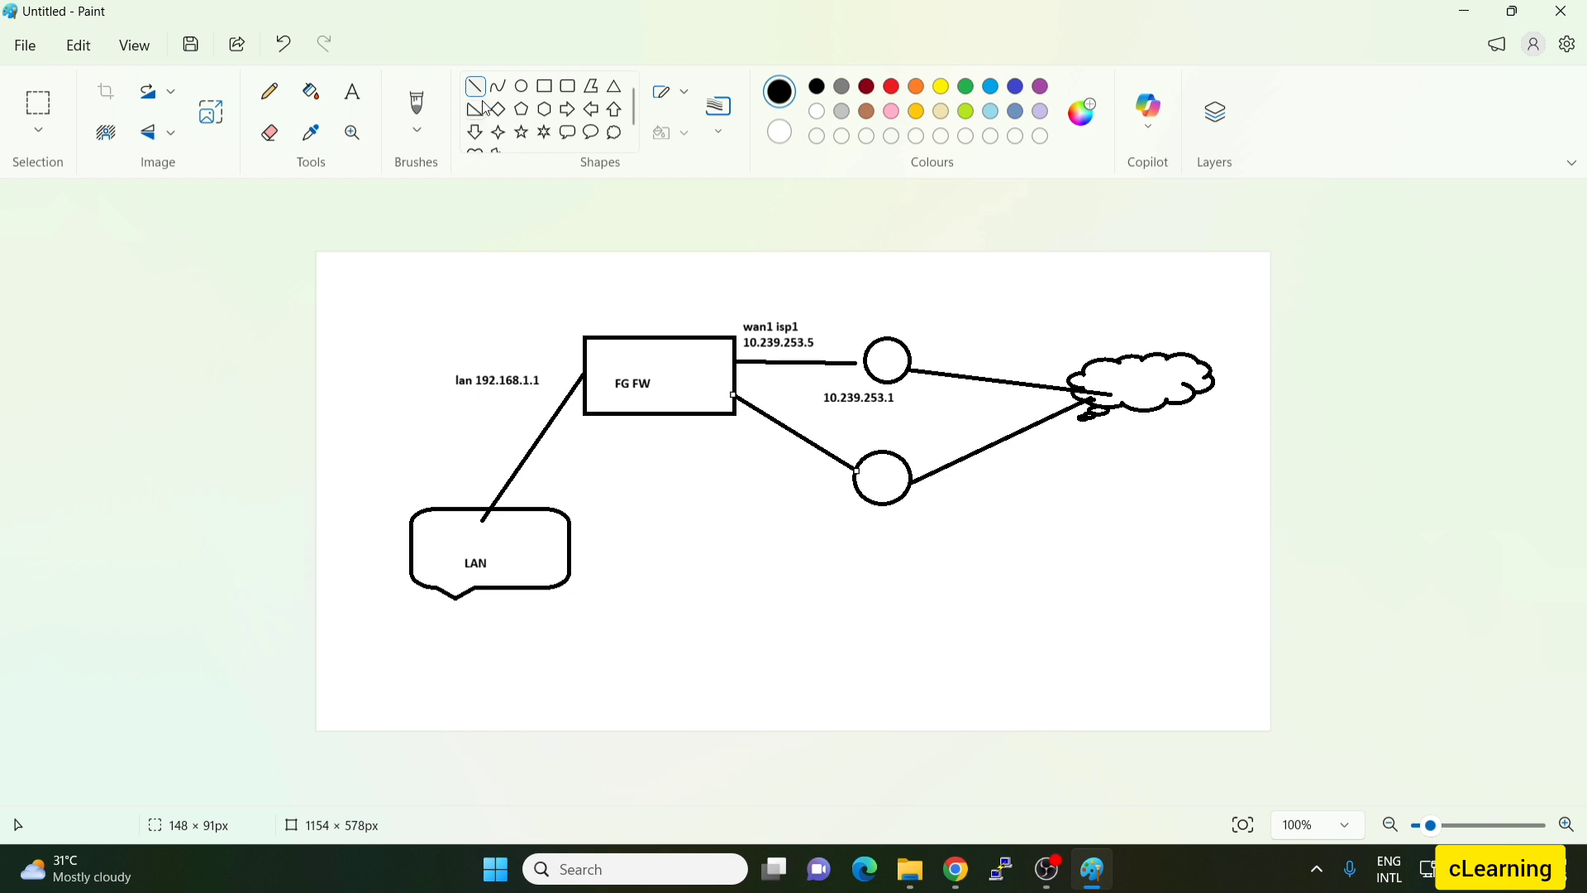
{"action": "left_click", "coordinate": [350, 102]}
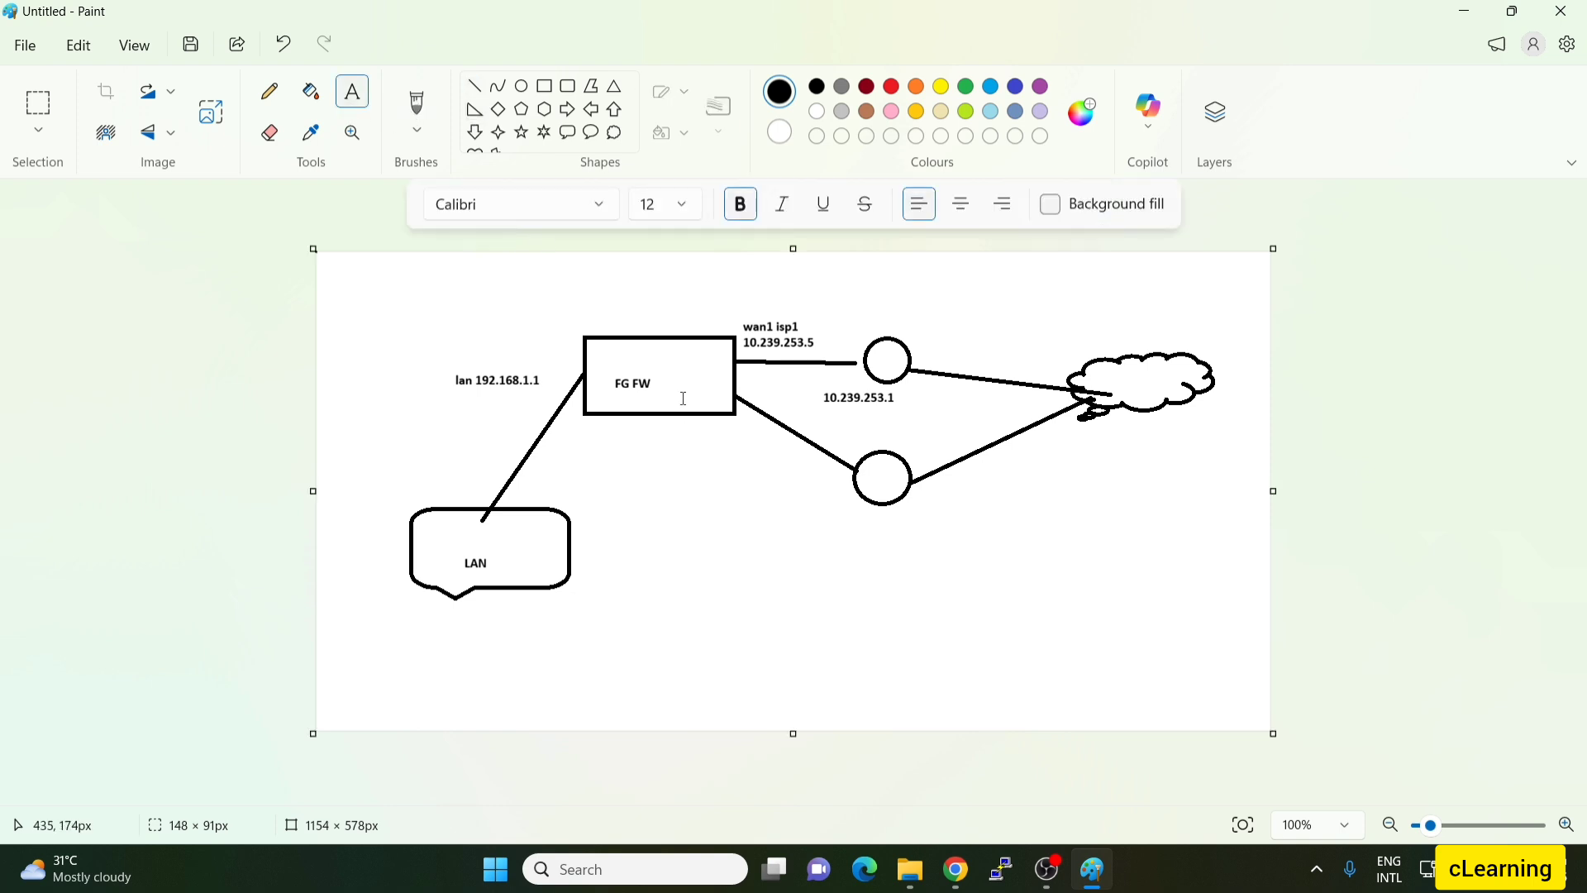
{"action": "left_click", "coordinate": [710, 437]}
{"action": "type", "text": "192.168.168.1/2"}
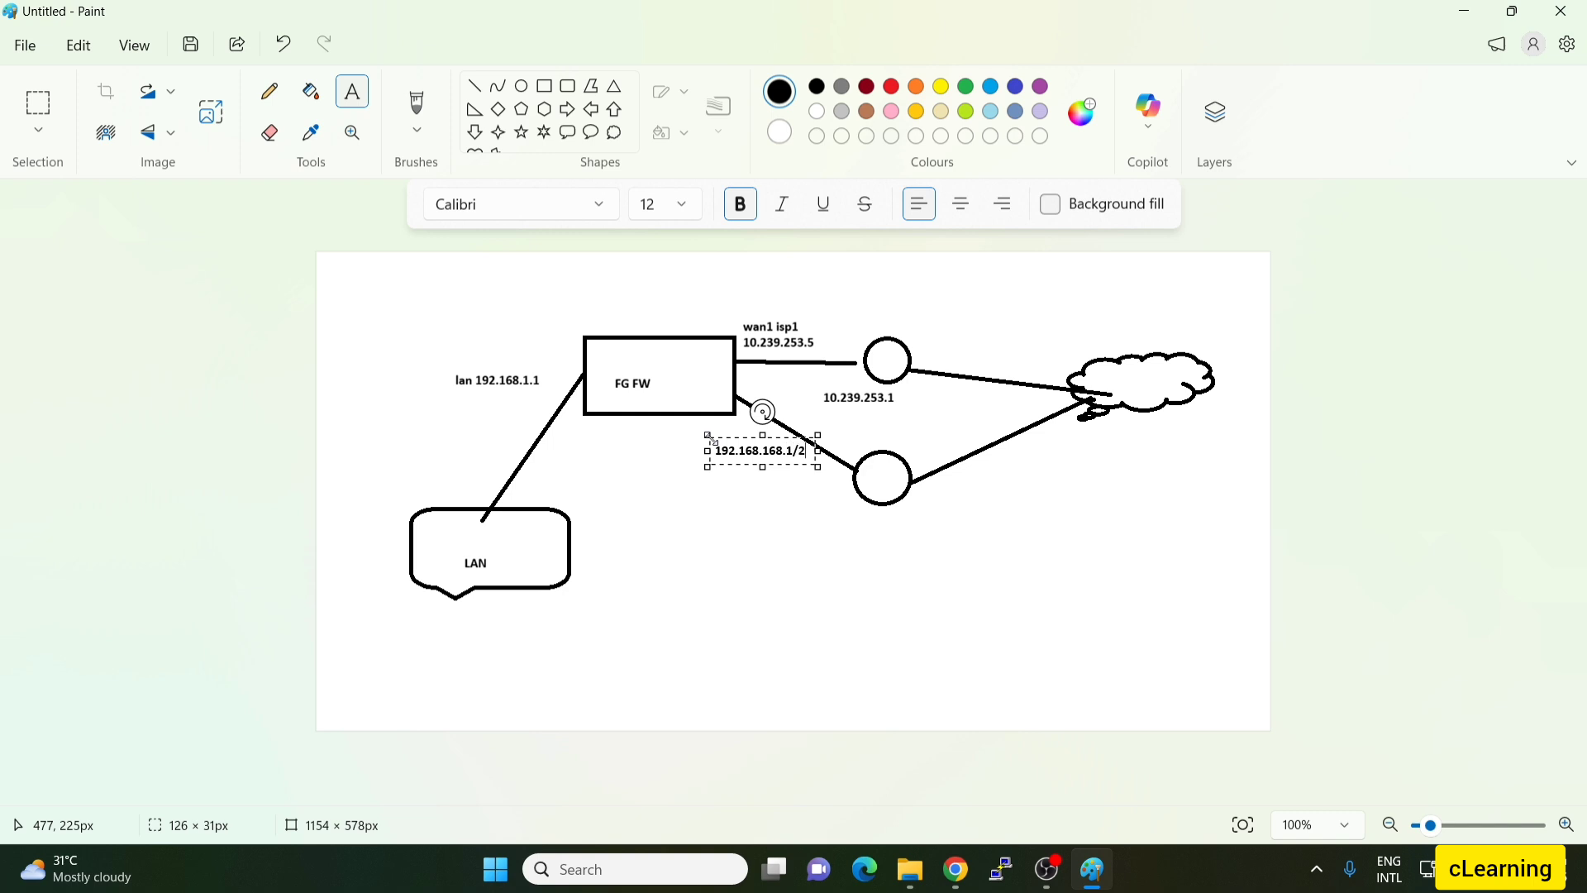
{"action": "key", "text": "ctrl+a"}
{"action": "type", "text": "4"}
{"action": "key", "text": "ctrl+z"}
{"action": "type", "text": "92.168.16"}
{"action": "left_click", "coordinate": [782, 510]}
{"action": "left_click", "coordinate": [759, 448]}
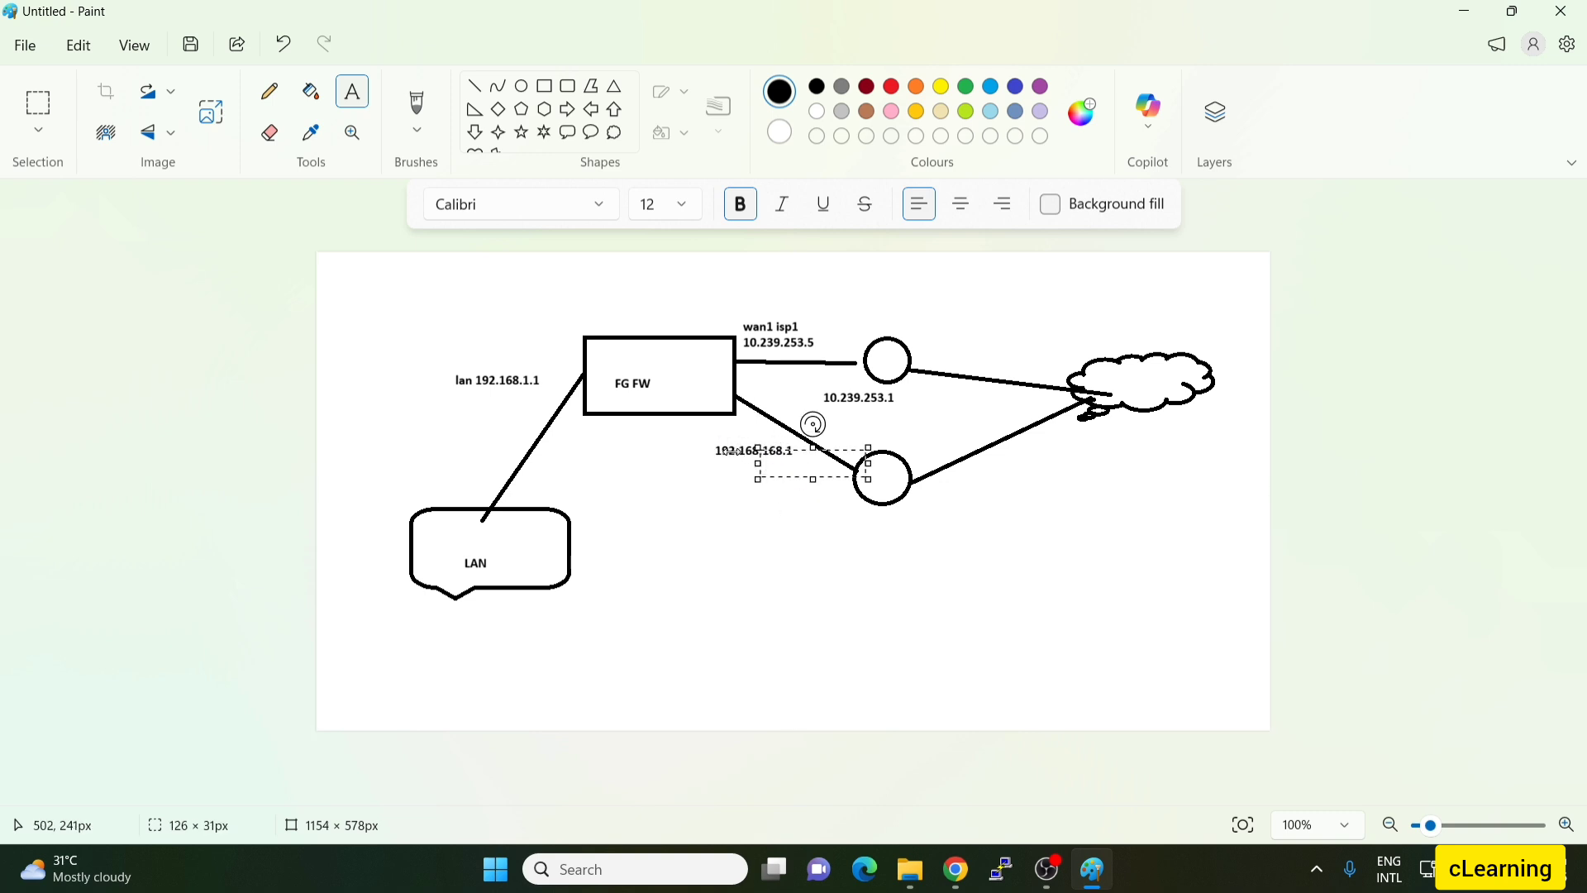
{"action": "key", "text": "ctrl+z"}
{"action": "left_click", "coordinate": [787, 542]}
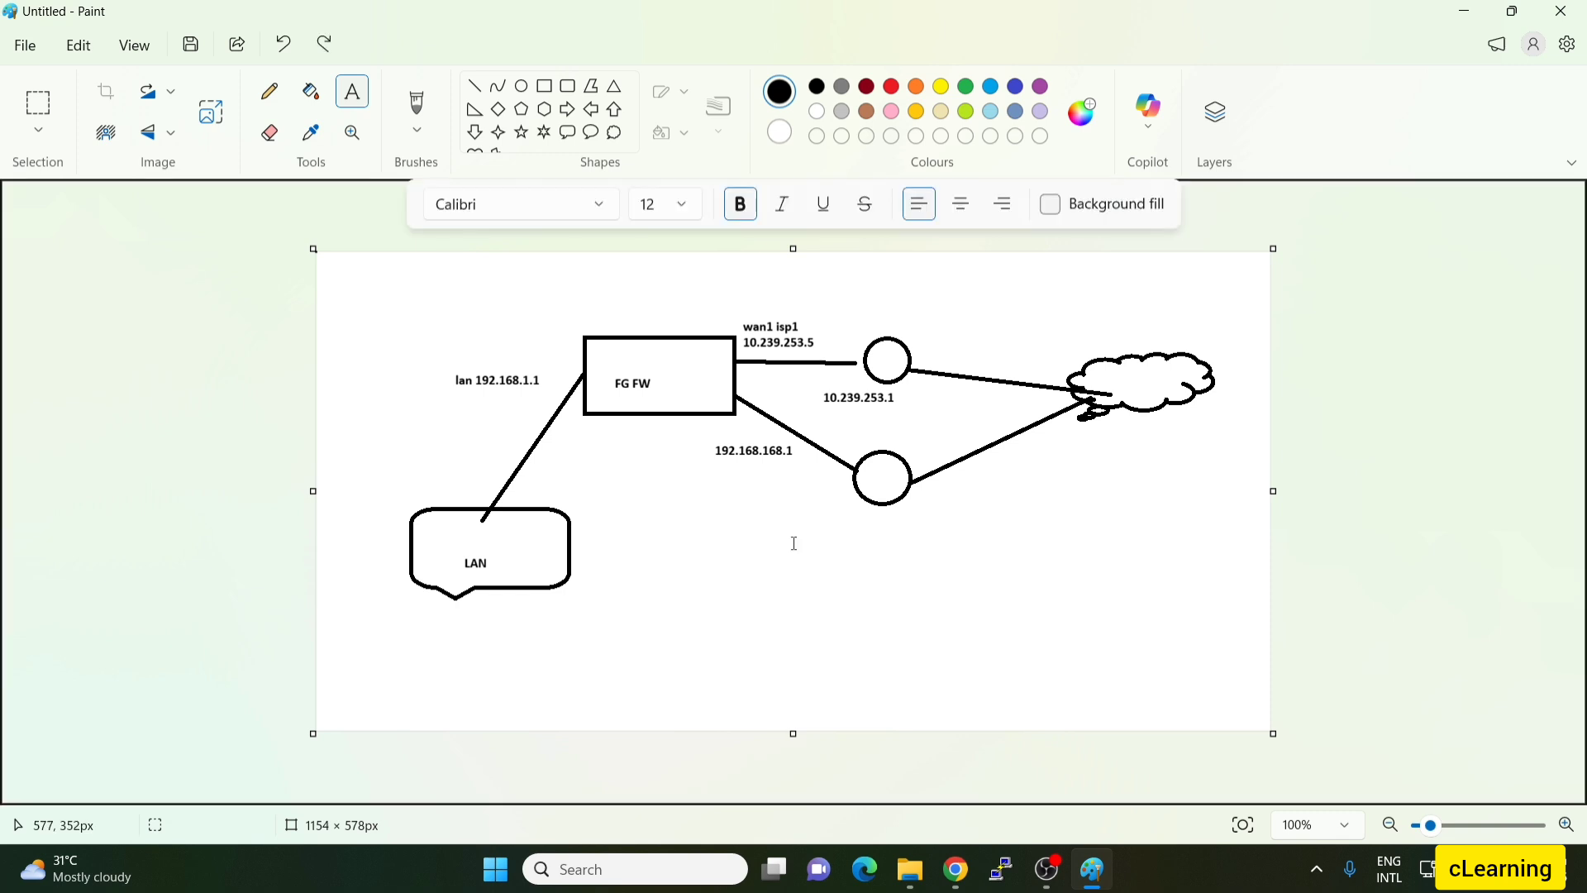
Add a text label reading "isp2 wan2" on two lines beneath the 192.168.168.1 label
{"action": "left_click", "coordinate": [761, 475]}
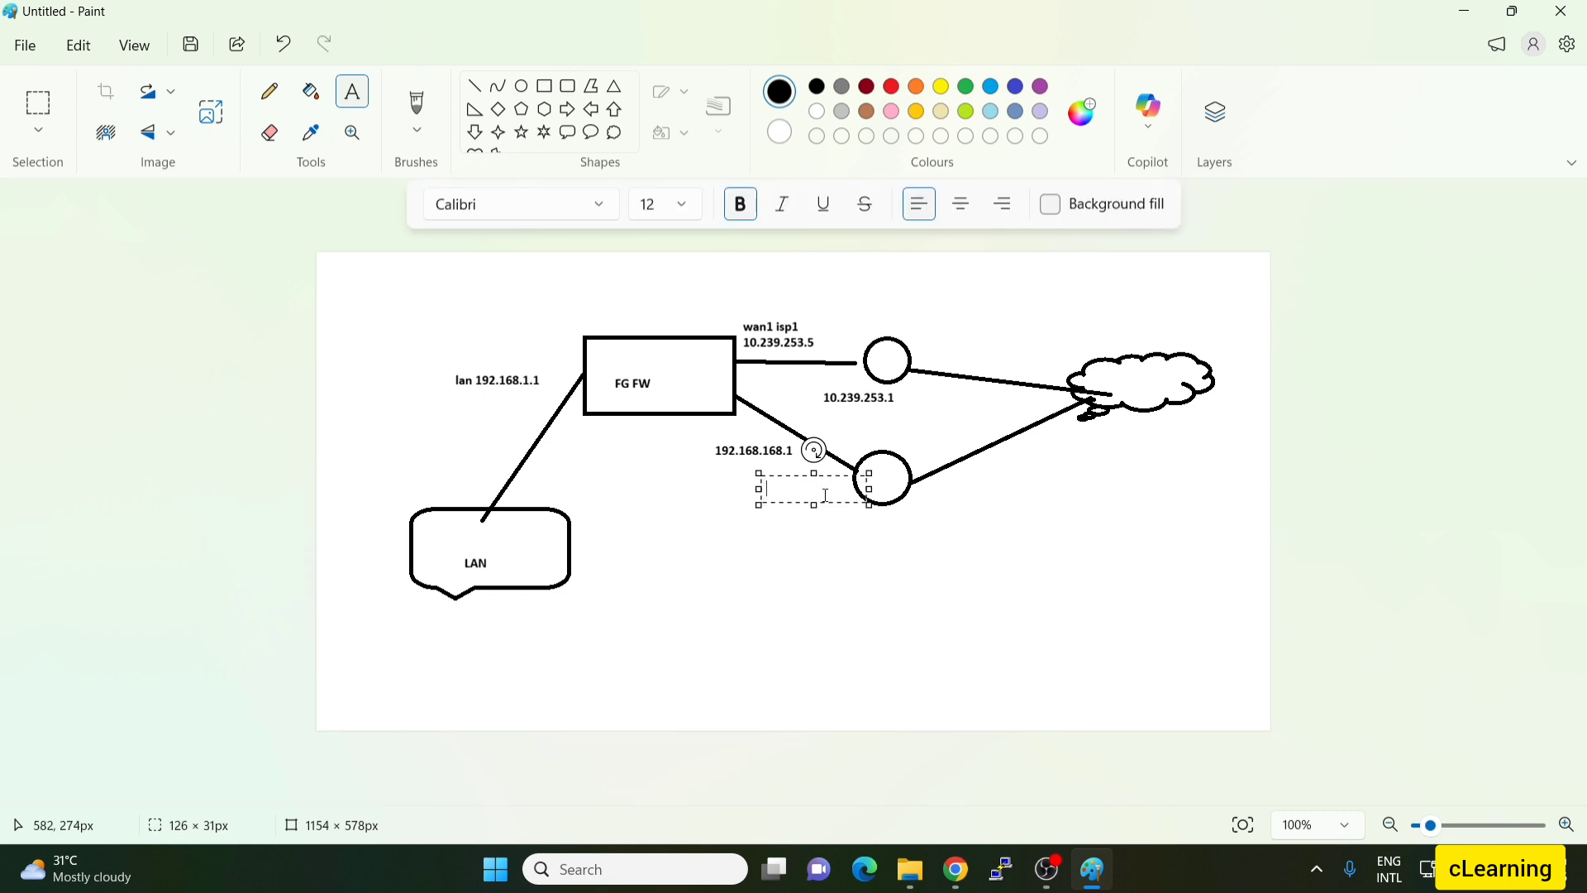
{"action": "type", "text": "isp2 wan2"}
{"action": "key", "text": "ctrl+a"}
{"action": "key", "text": "BackSpace"}
{"action": "type", "text": "isp2 wan"}
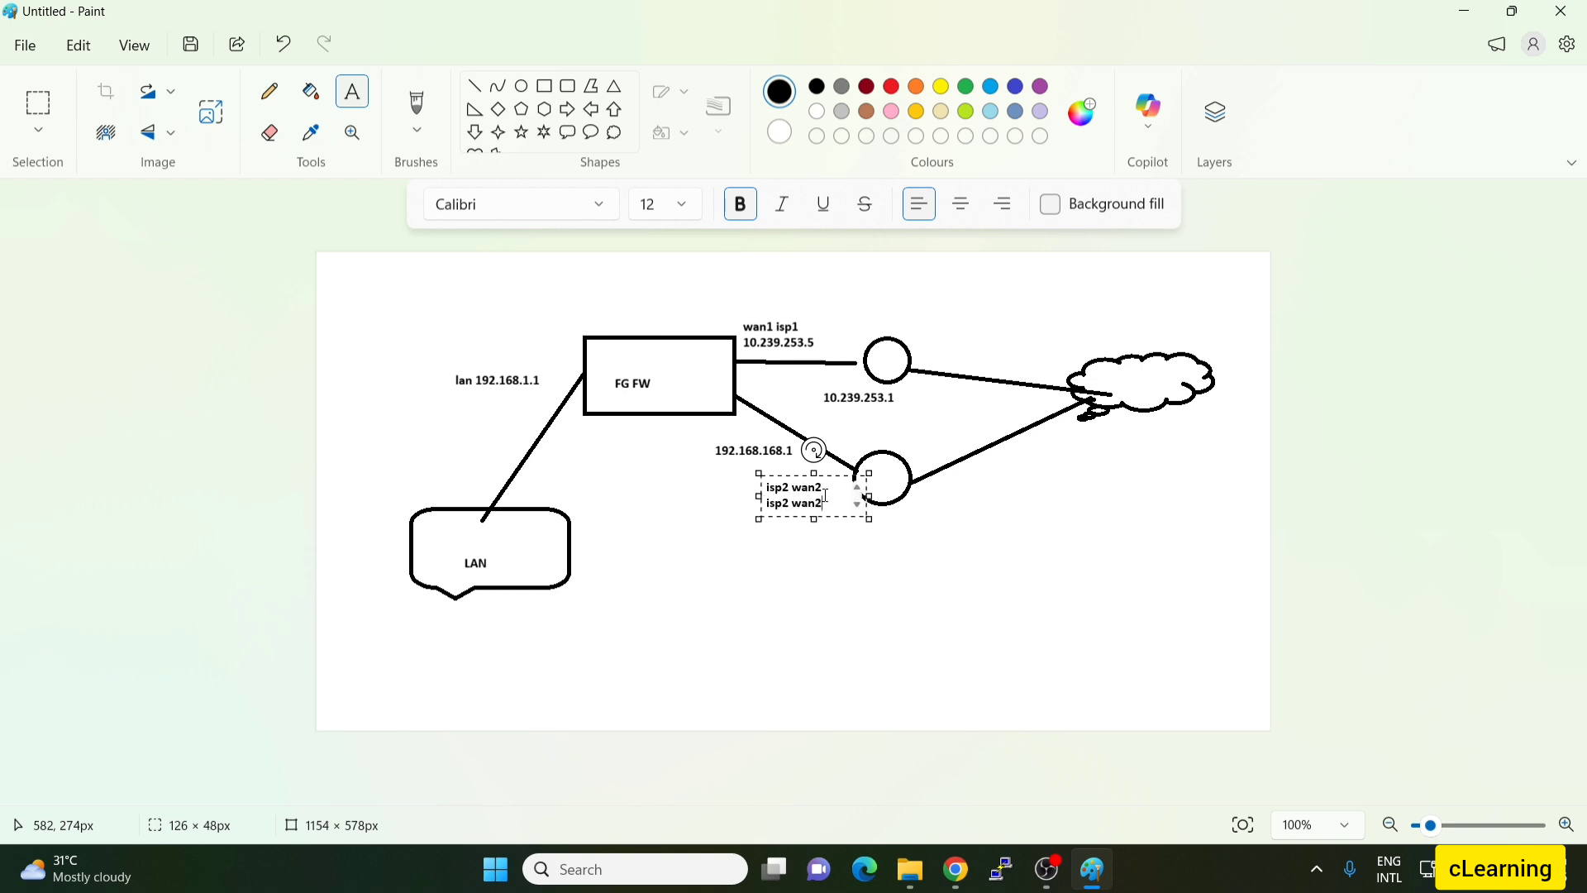
{"action": "left_click", "coordinate": [850, 634]}
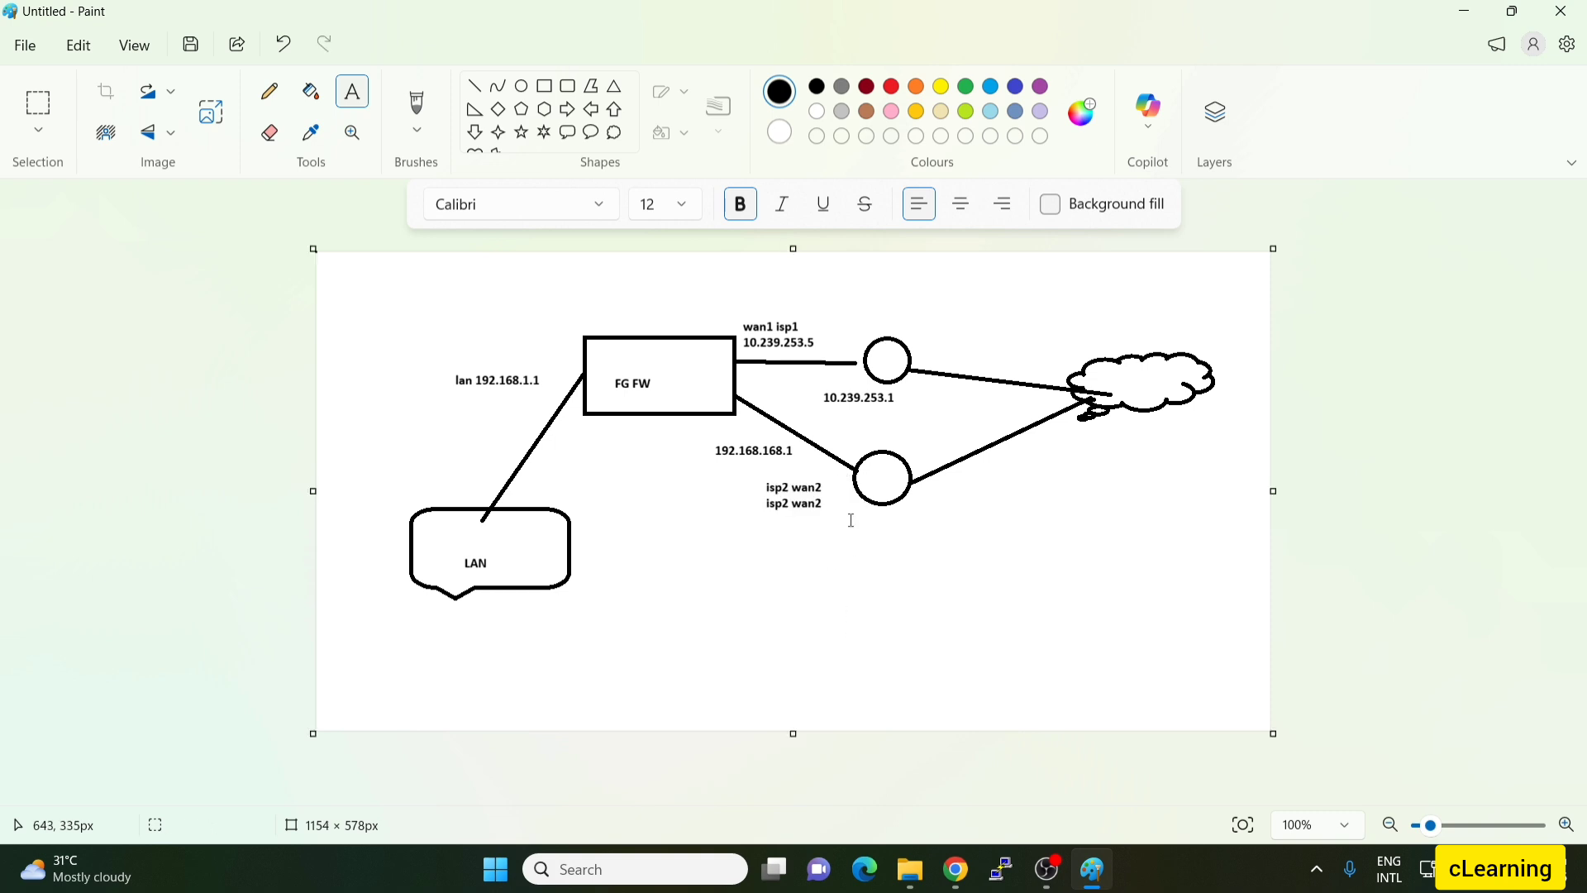
Label the second router circle with the address "192.168.168.2"
{"action": "left_click", "coordinate": [848, 442]}
{"action": "type", "text": "192"}
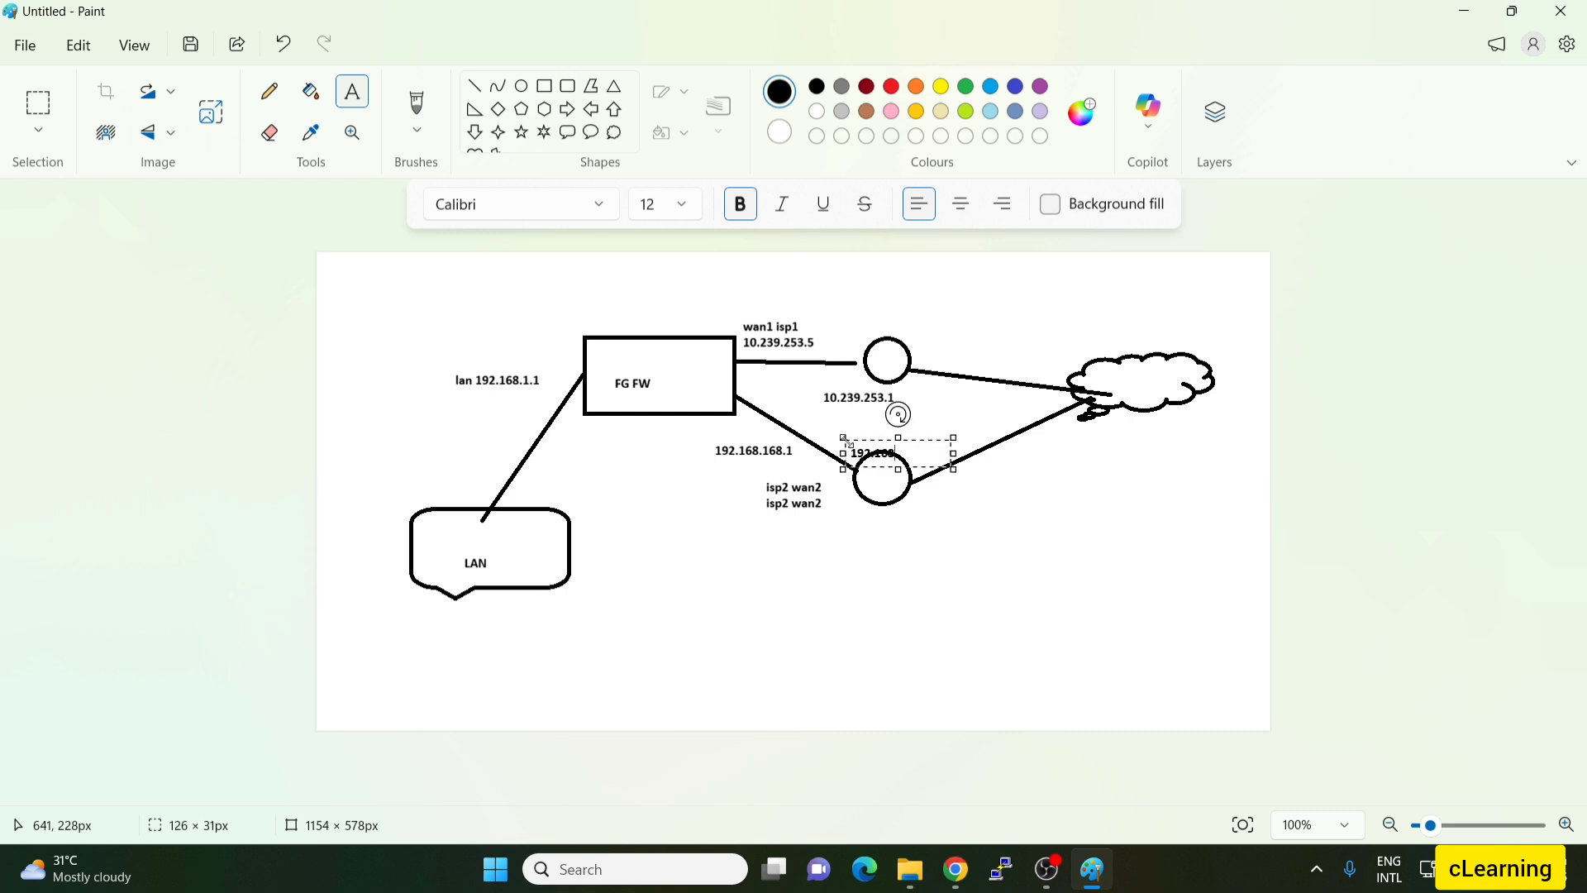
{"action": "type", "text": ".168.168.2"}
{"action": "left_click", "coordinate": [967, 563]}
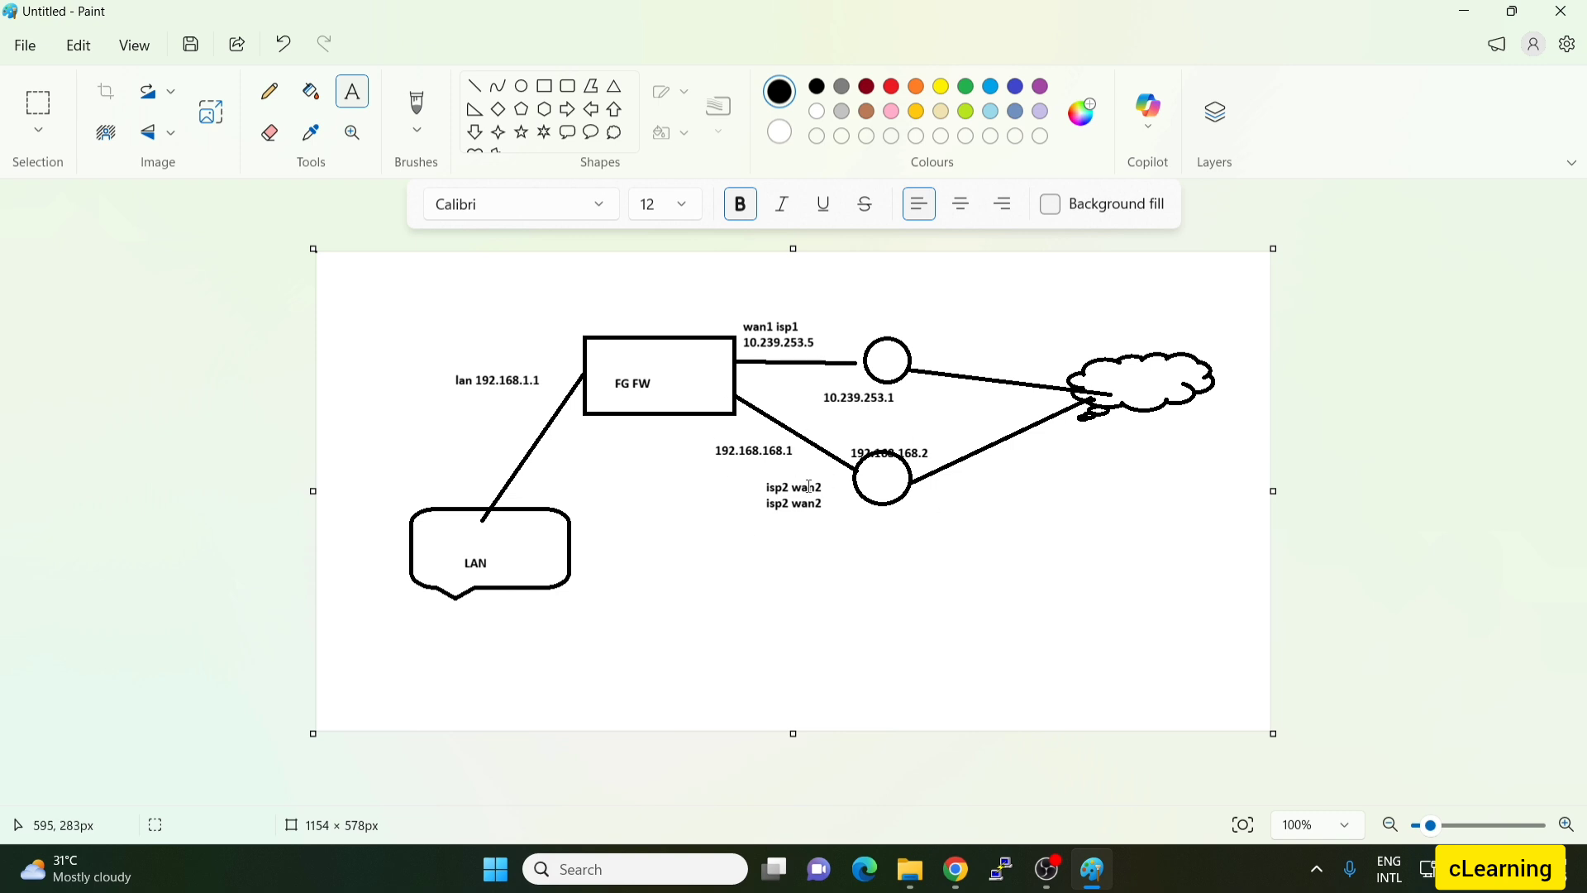
Switch to the FortiGate browser page, examine the DHCP and PPPoE addressing options of wan1, and return to the interface list without saving
{"action": "left_click", "coordinate": [956, 870]}
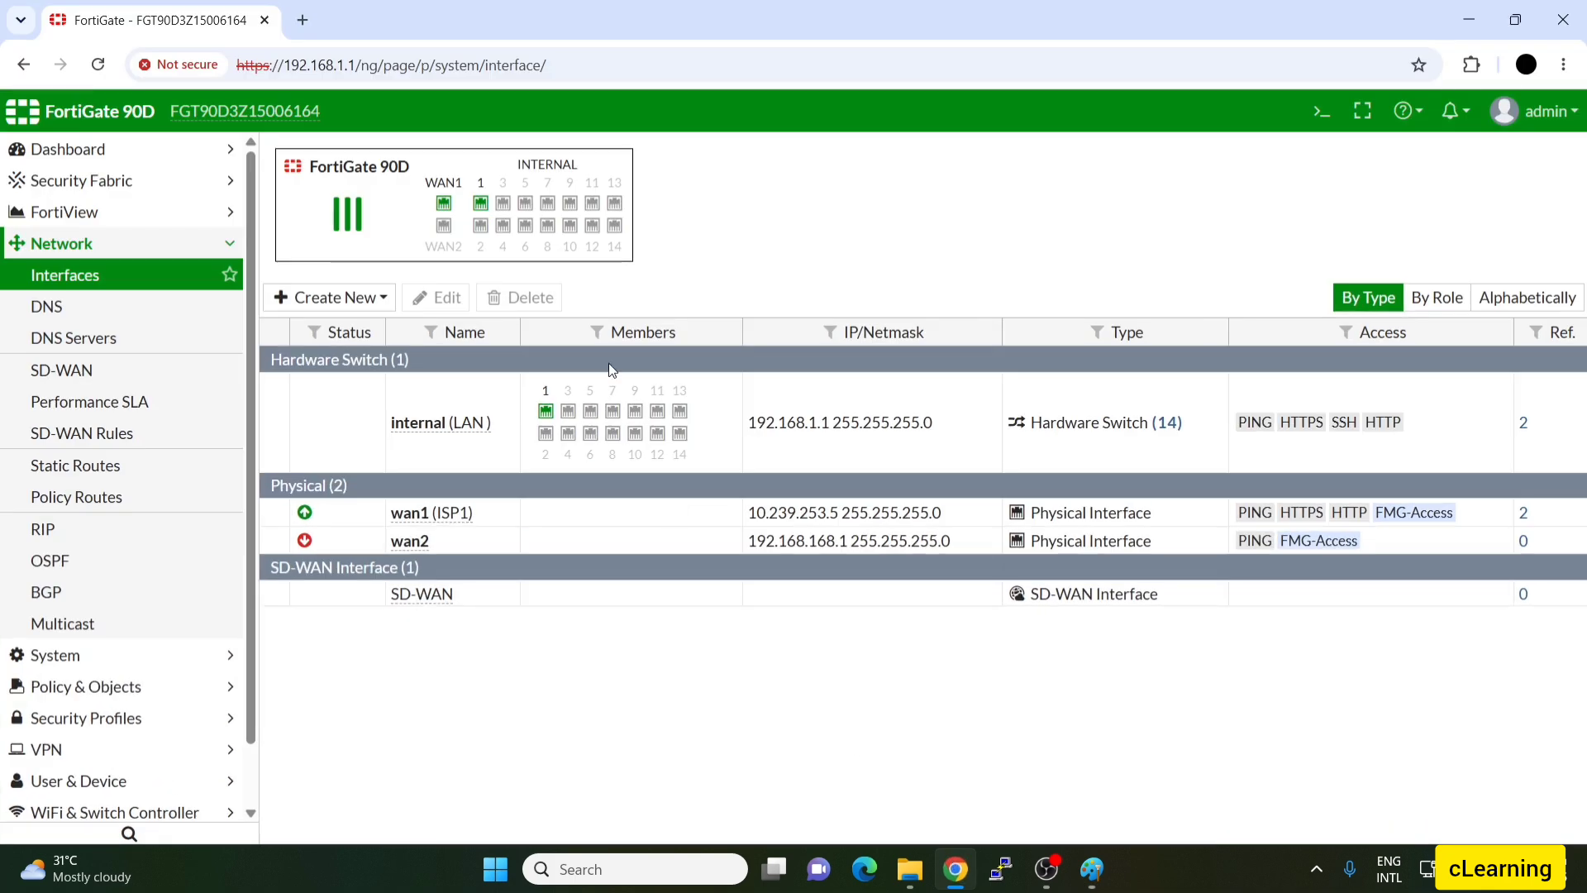
{"action": "left_click", "coordinate": [70, 275]}
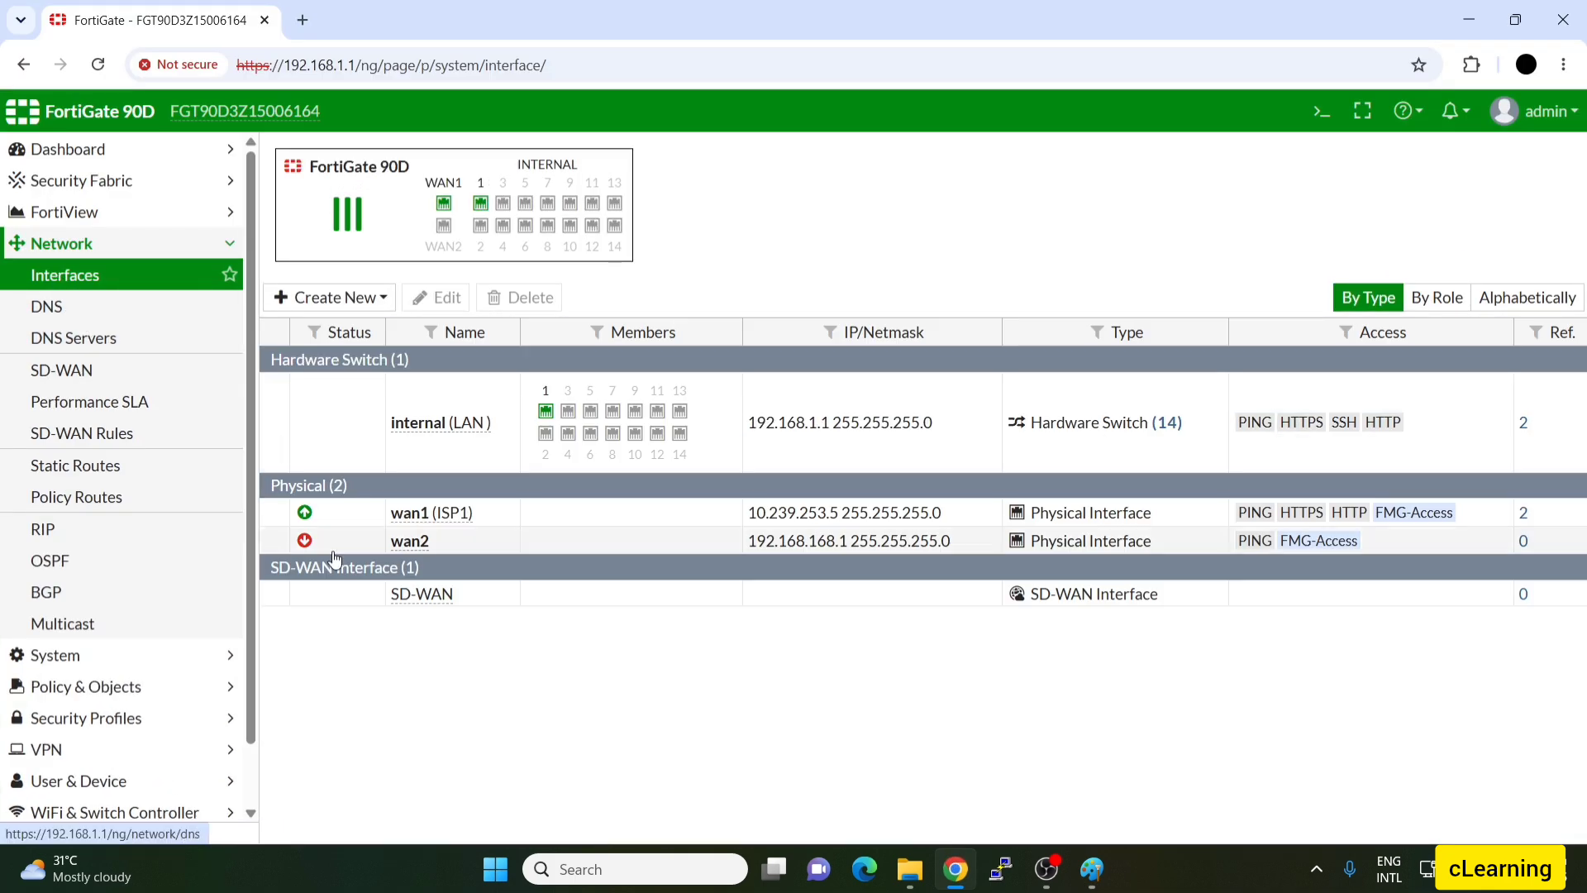
{"action": "double_click", "coordinate": [352, 518]}
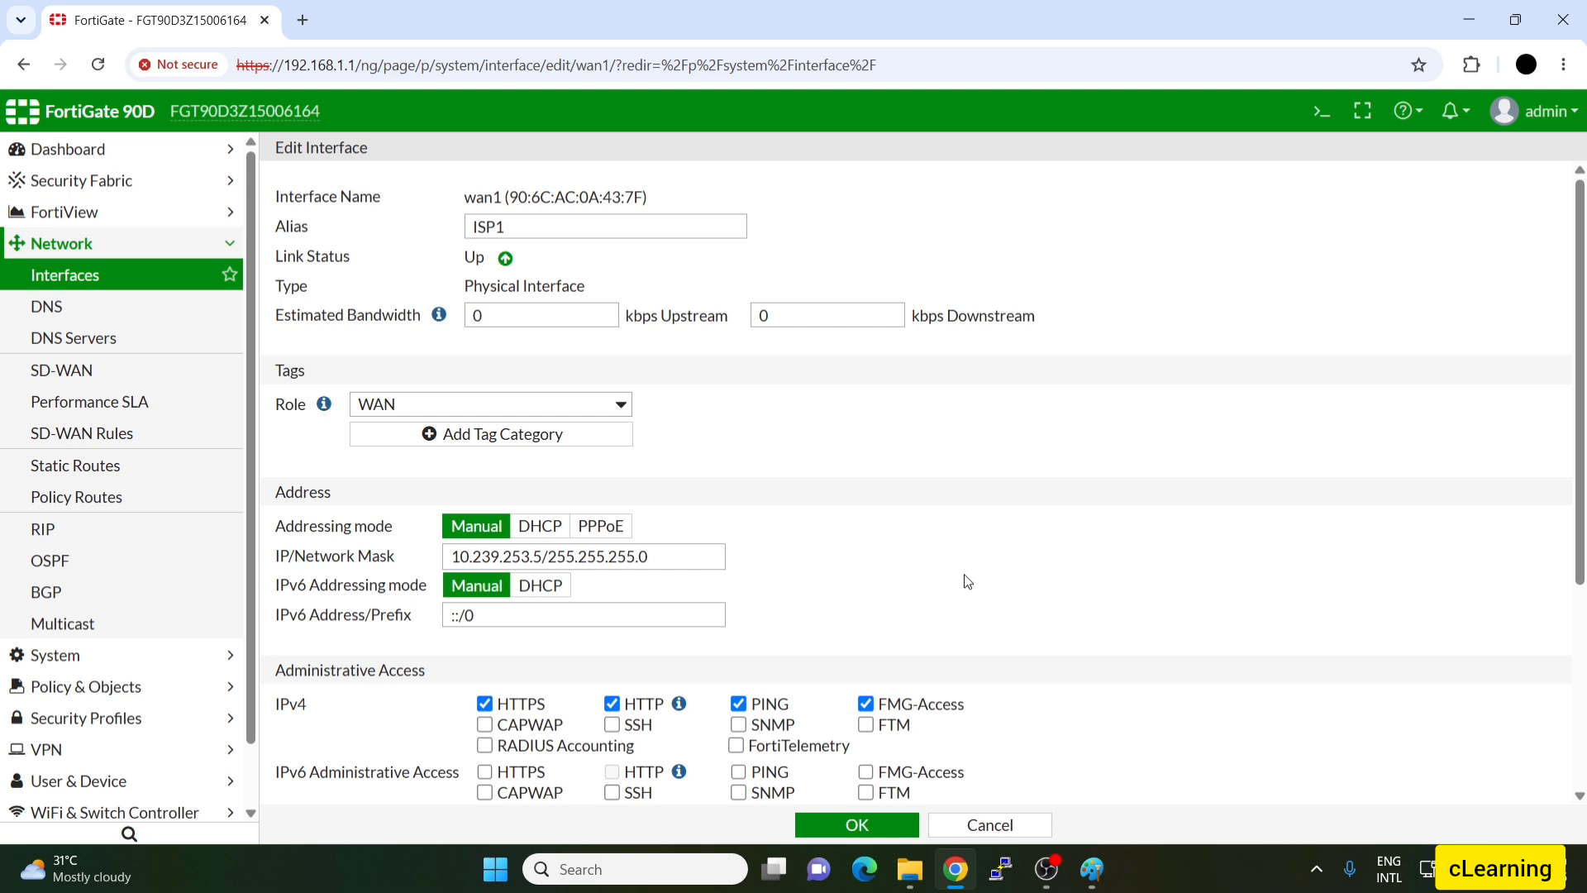
{"action": "left_click", "coordinate": [542, 529]}
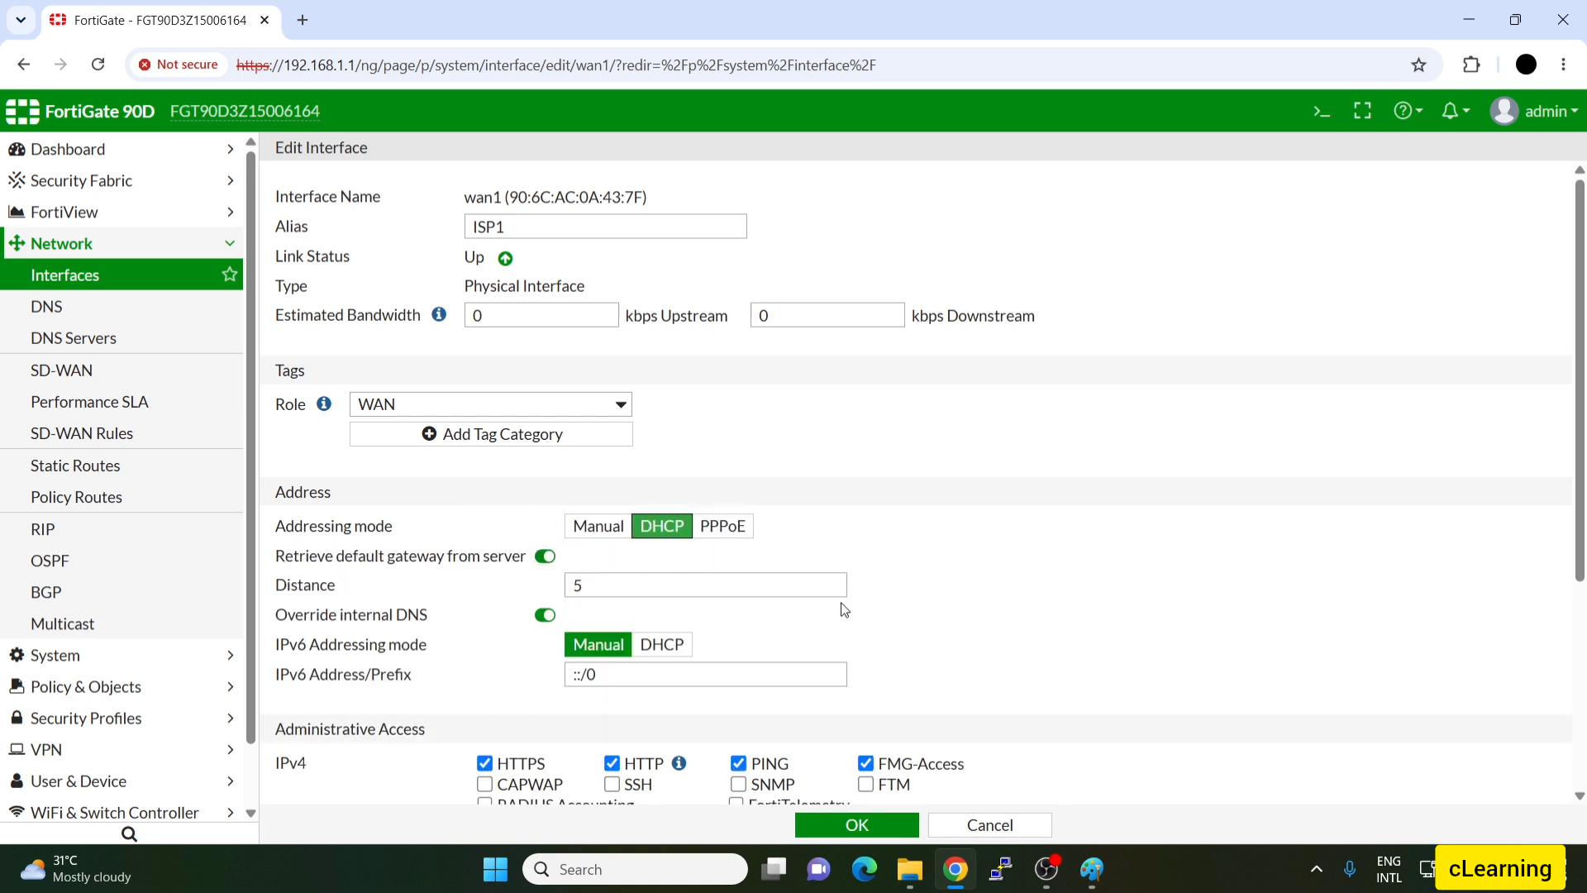
{"action": "scroll", "coordinate": [751, 552], "scroll_direction": "down", "scroll_amount": 4}
{"action": "scroll", "coordinate": [846, 747], "scroll_direction": "up", "scroll_amount": 4}
{"action": "left_click", "coordinate": [738, 538]}
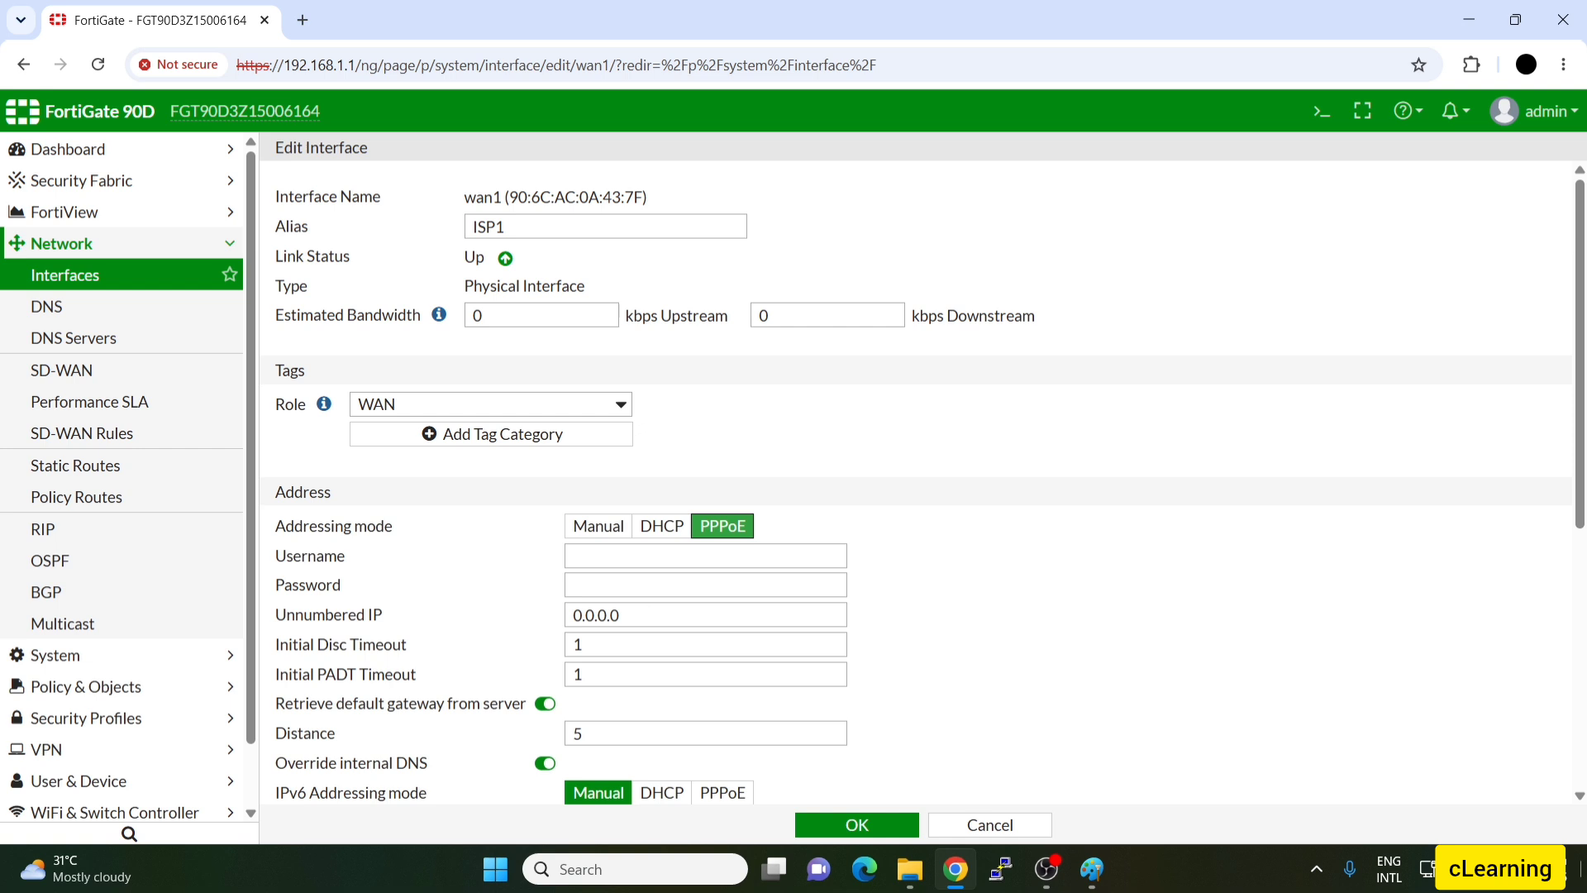
{"action": "left_click", "coordinate": [69, 276]}
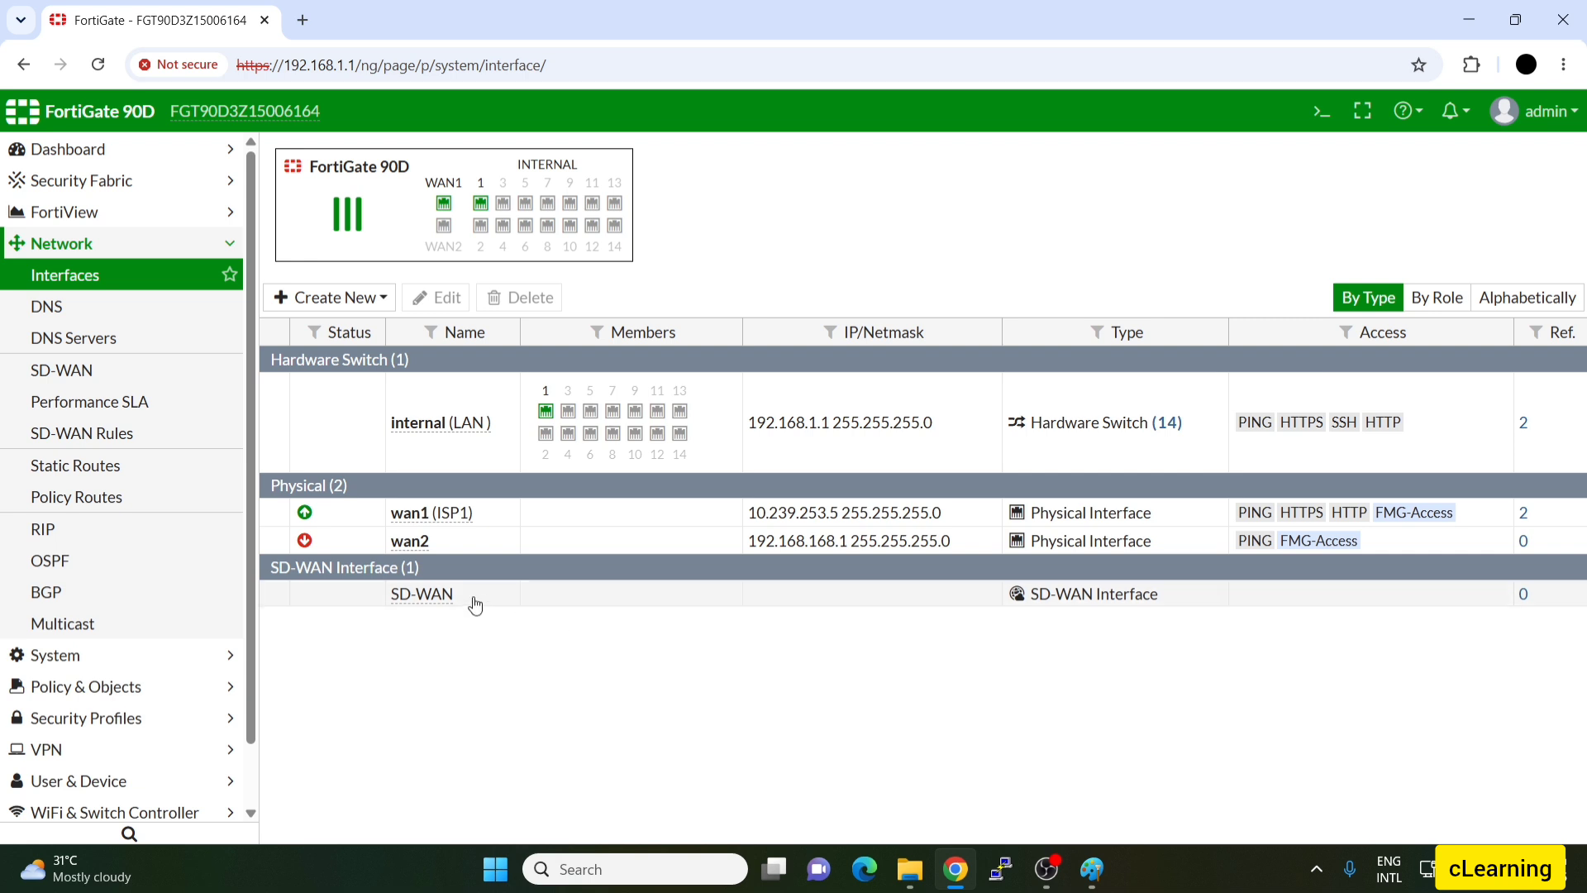
Open the wan2 interface for editing and set its alias to ISP2
{"action": "left_click", "coordinate": [318, 542]}
{"action": "double_click", "coordinate": [318, 542]}
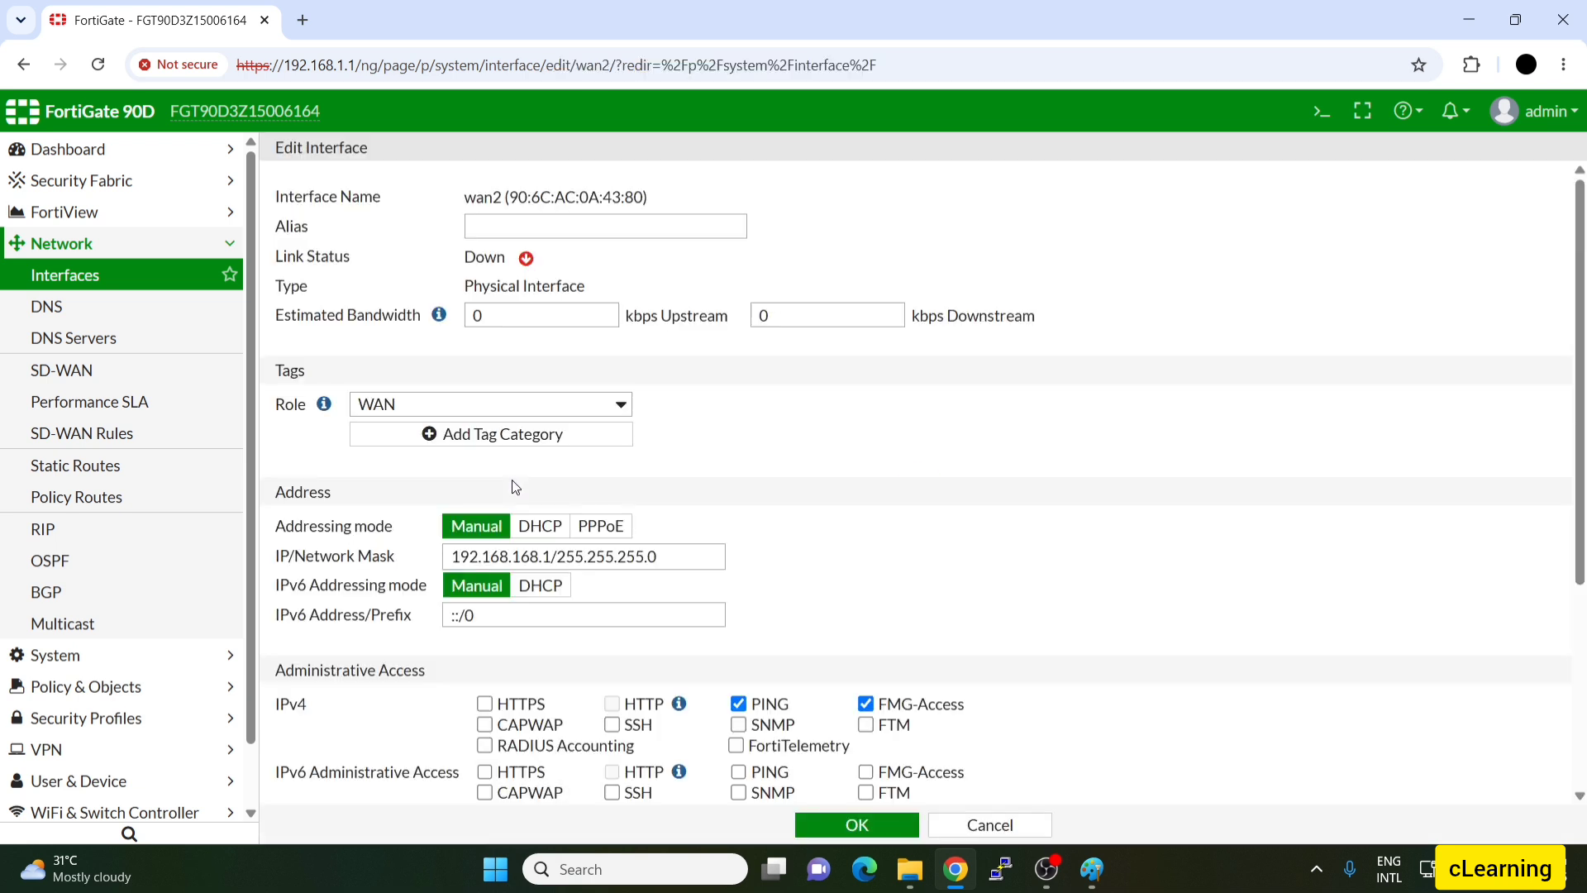
{"action": "left_click", "coordinate": [507, 222]}
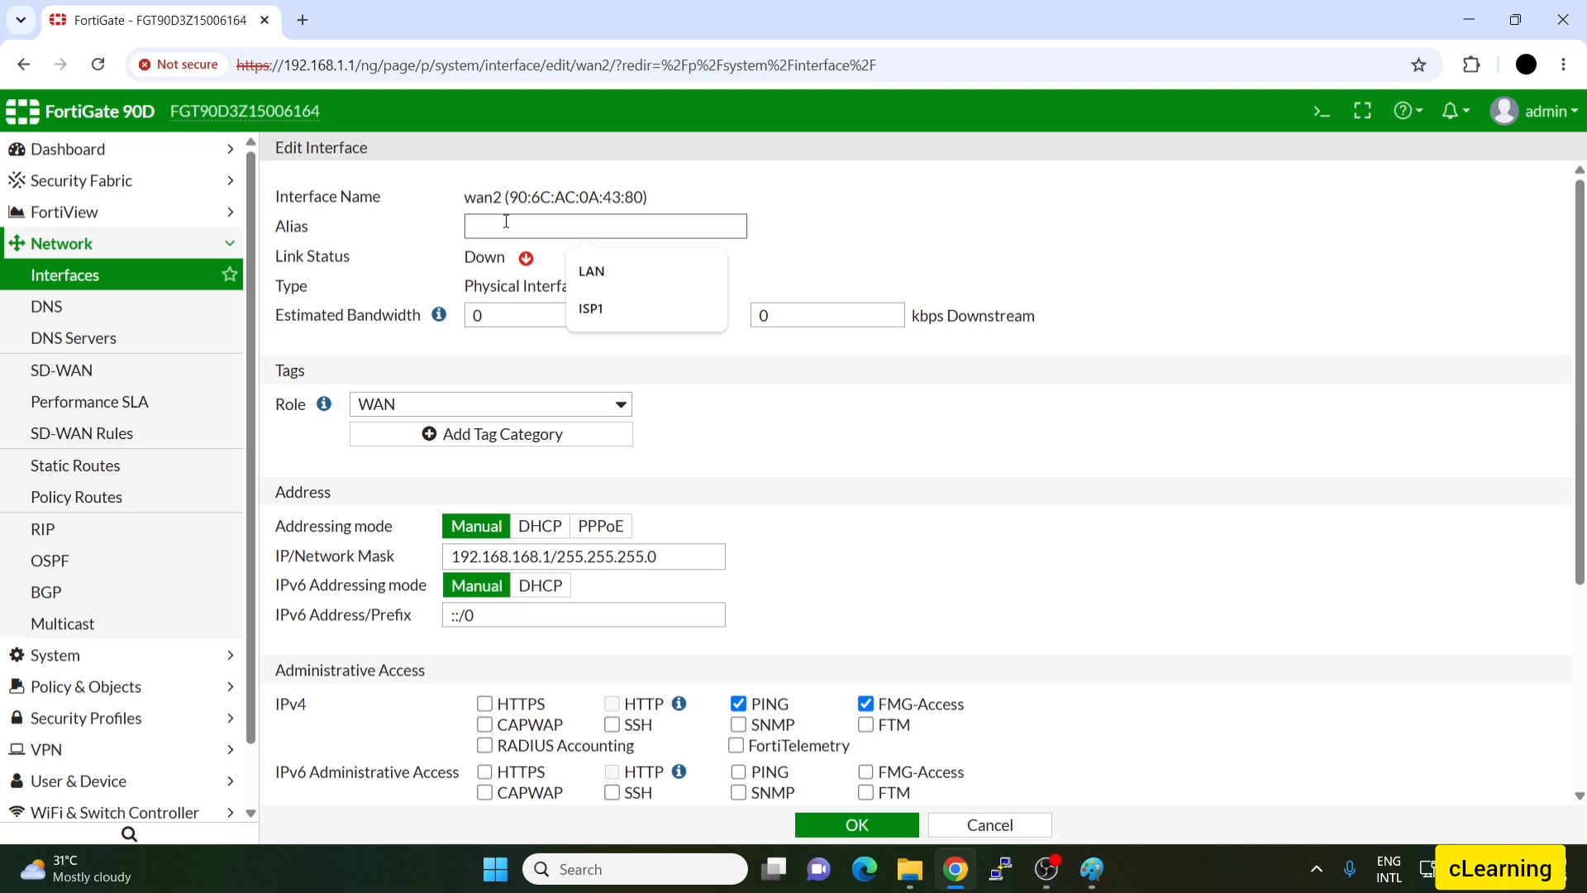
{"action": "left_click", "coordinate": [595, 310]}
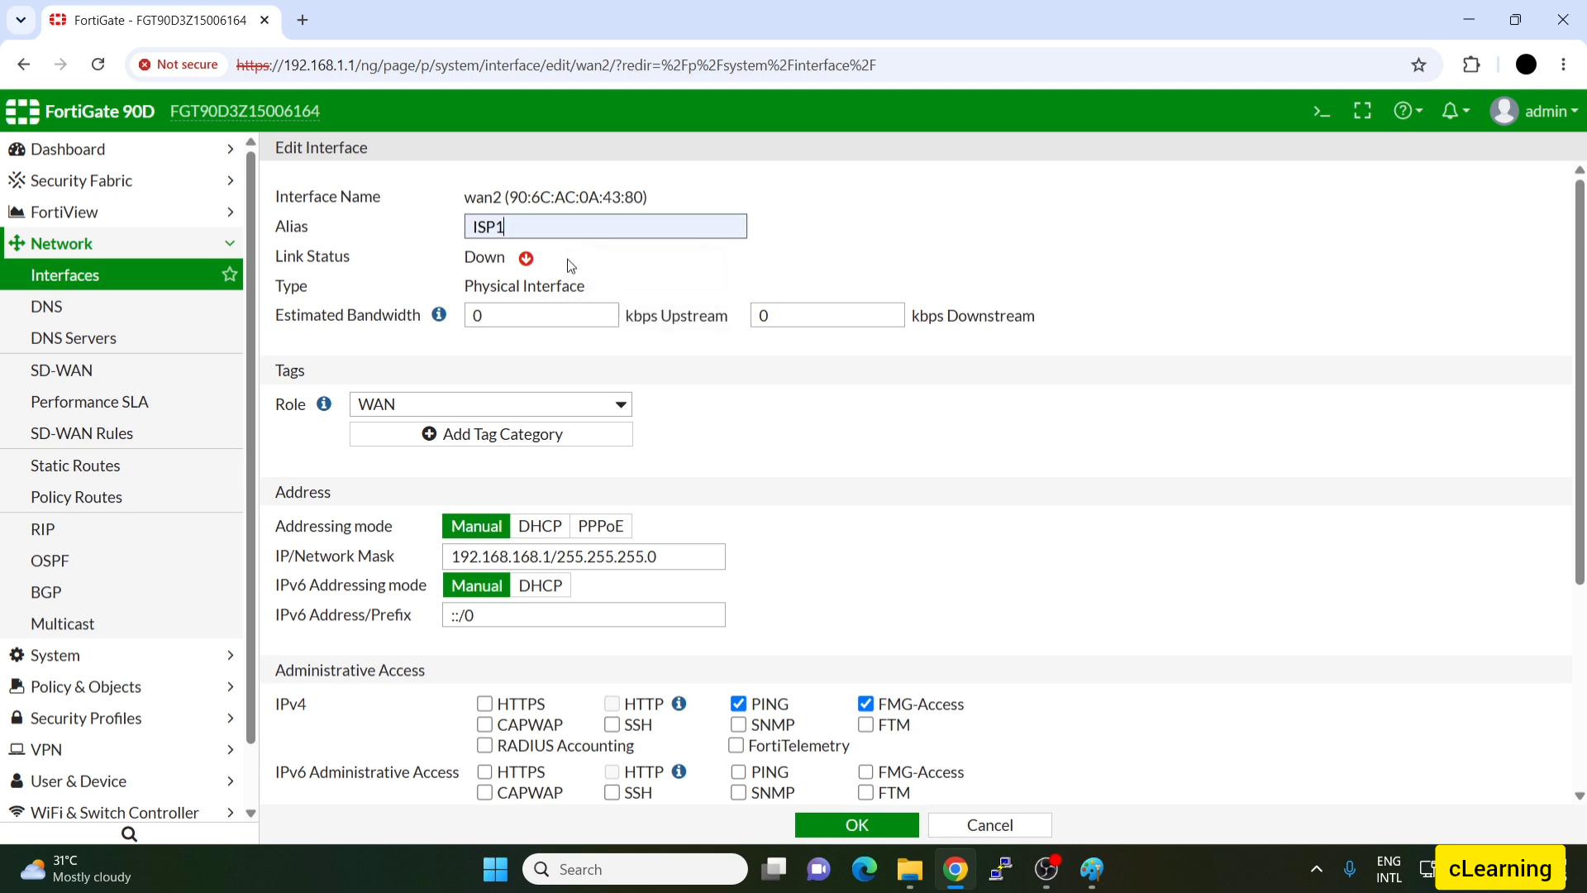
{"action": "key", "text": "BackSpace"}
{"action": "type", "text": "2"}
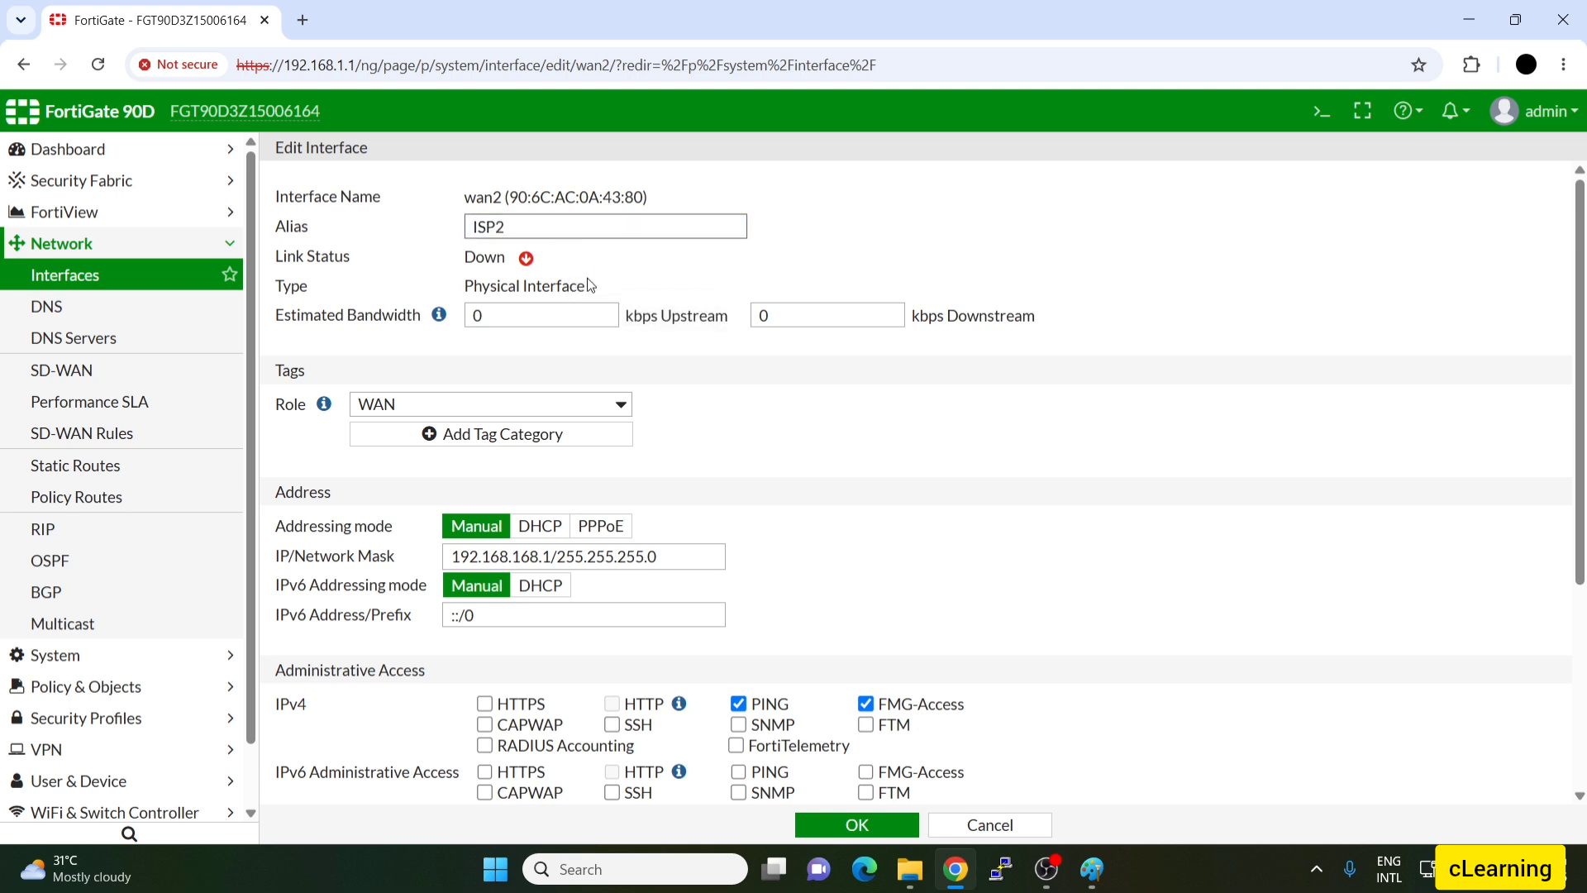
{"action": "left_click", "coordinate": [725, 403]}
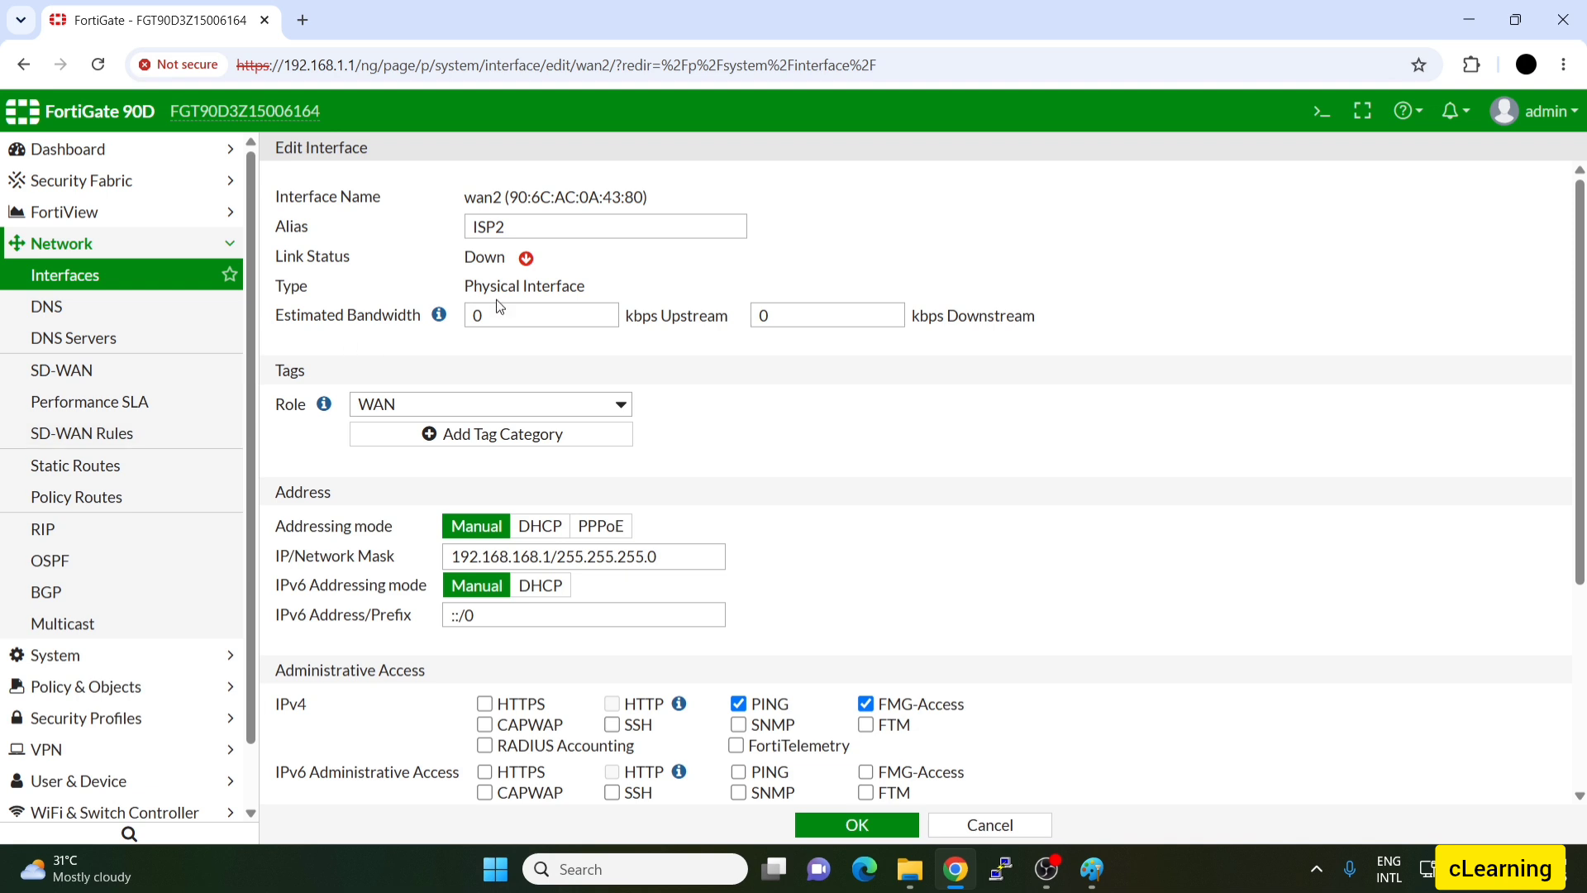
Review the wan2 interface's role, IP/network mask, administrative access and status settings
{"action": "scroll", "coordinate": [657, 336], "scroll_direction": "down", "scroll_amount": 1}
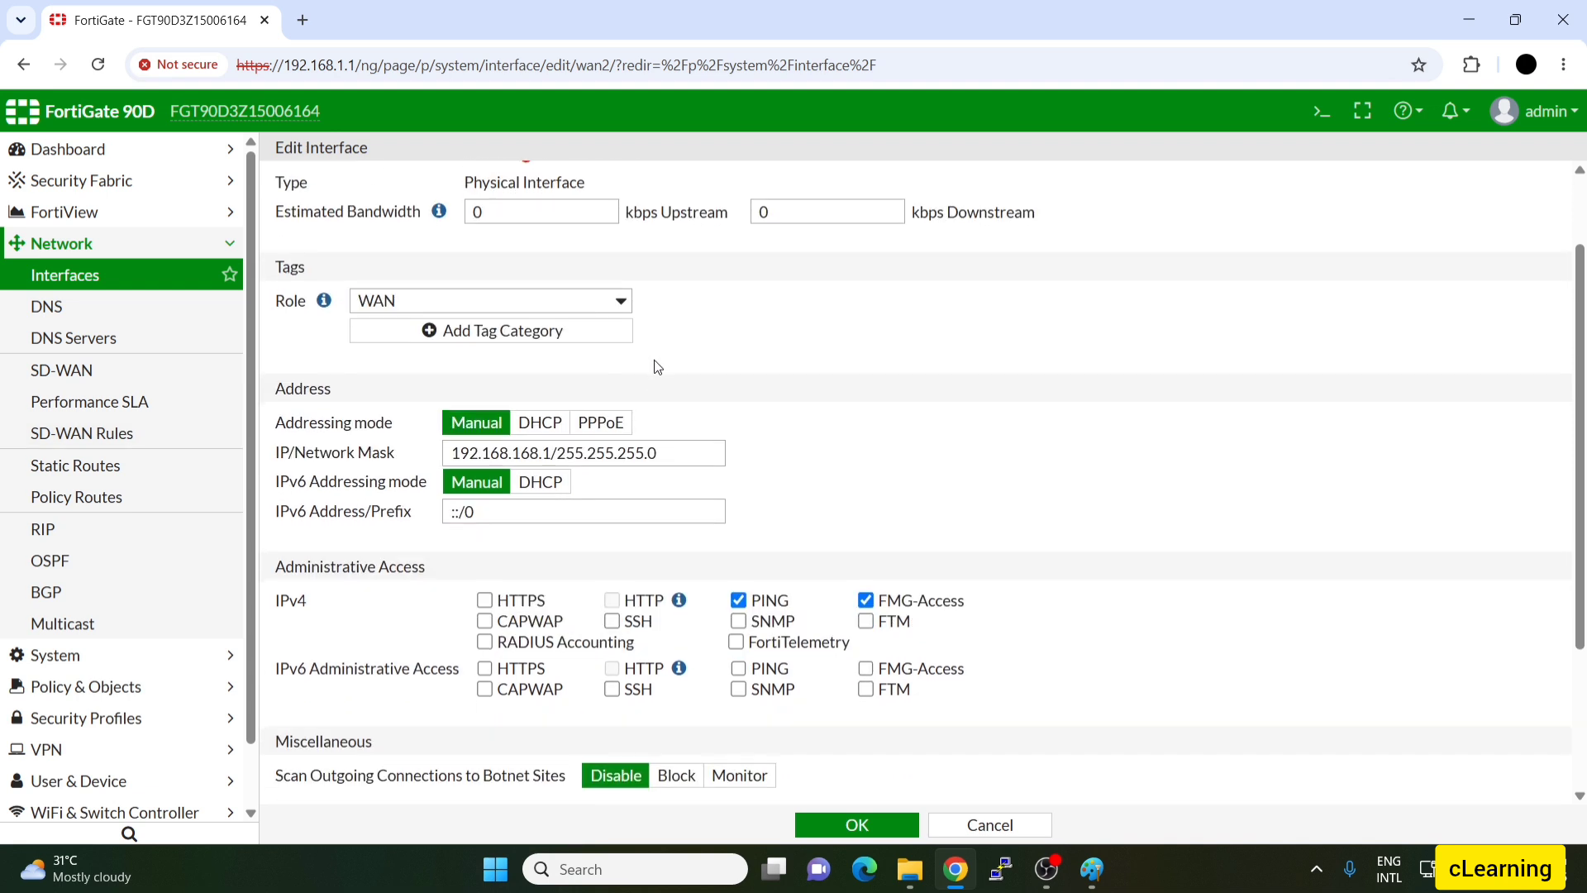
{"action": "scroll", "coordinate": [481, 301], "scroll_direction": "down", "scroll_amount": 2}
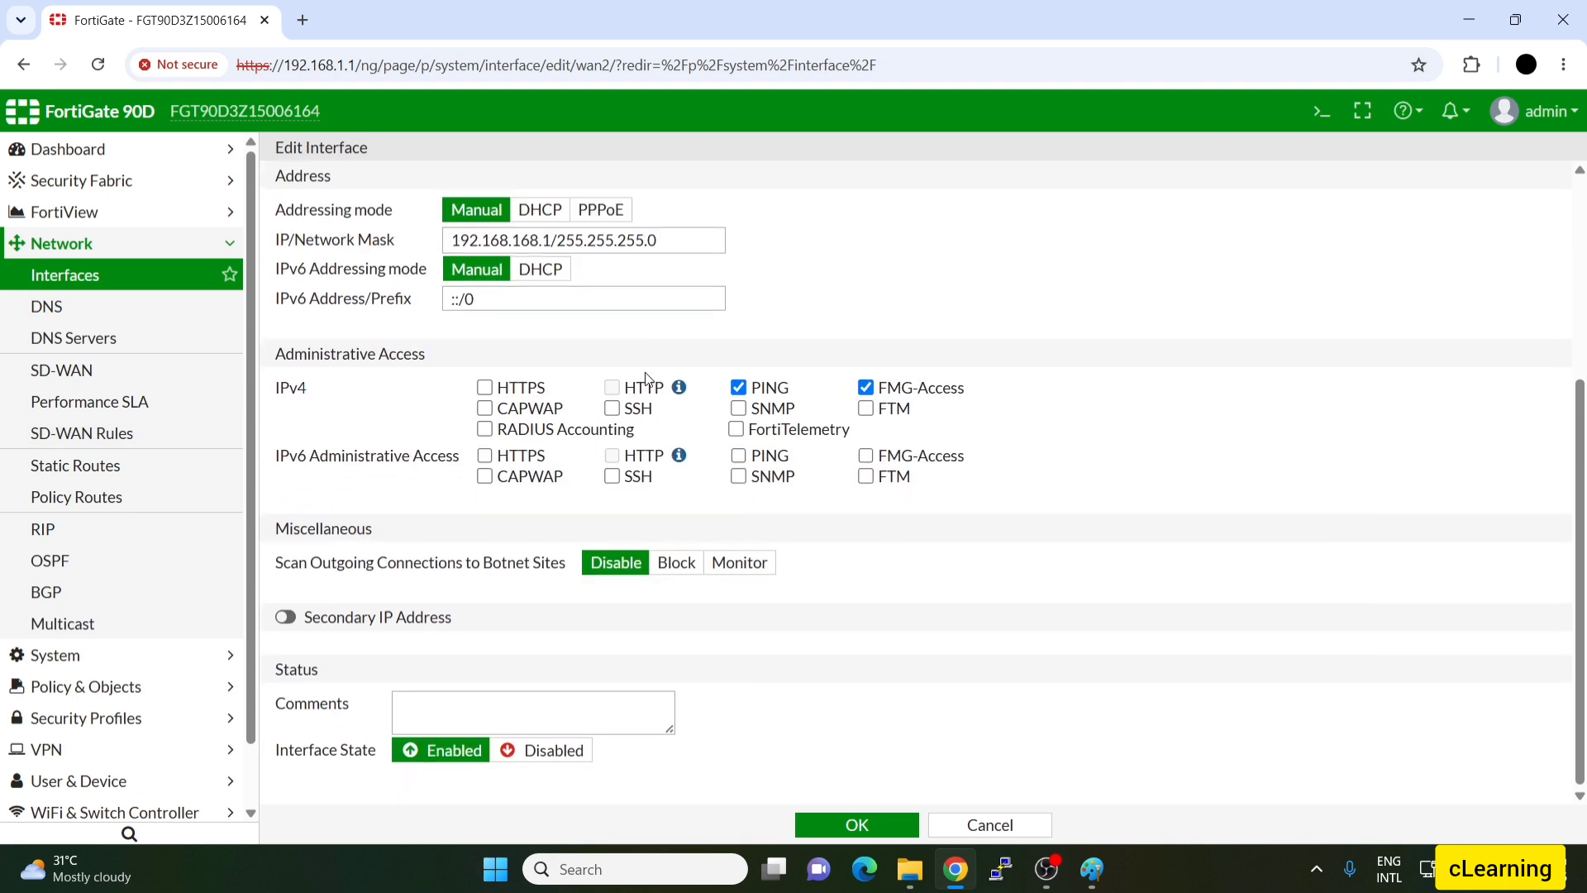
{"action": "scroll", "coordinate": [647, 379], "scroll_direction": "up", "scroll_amount": 2}
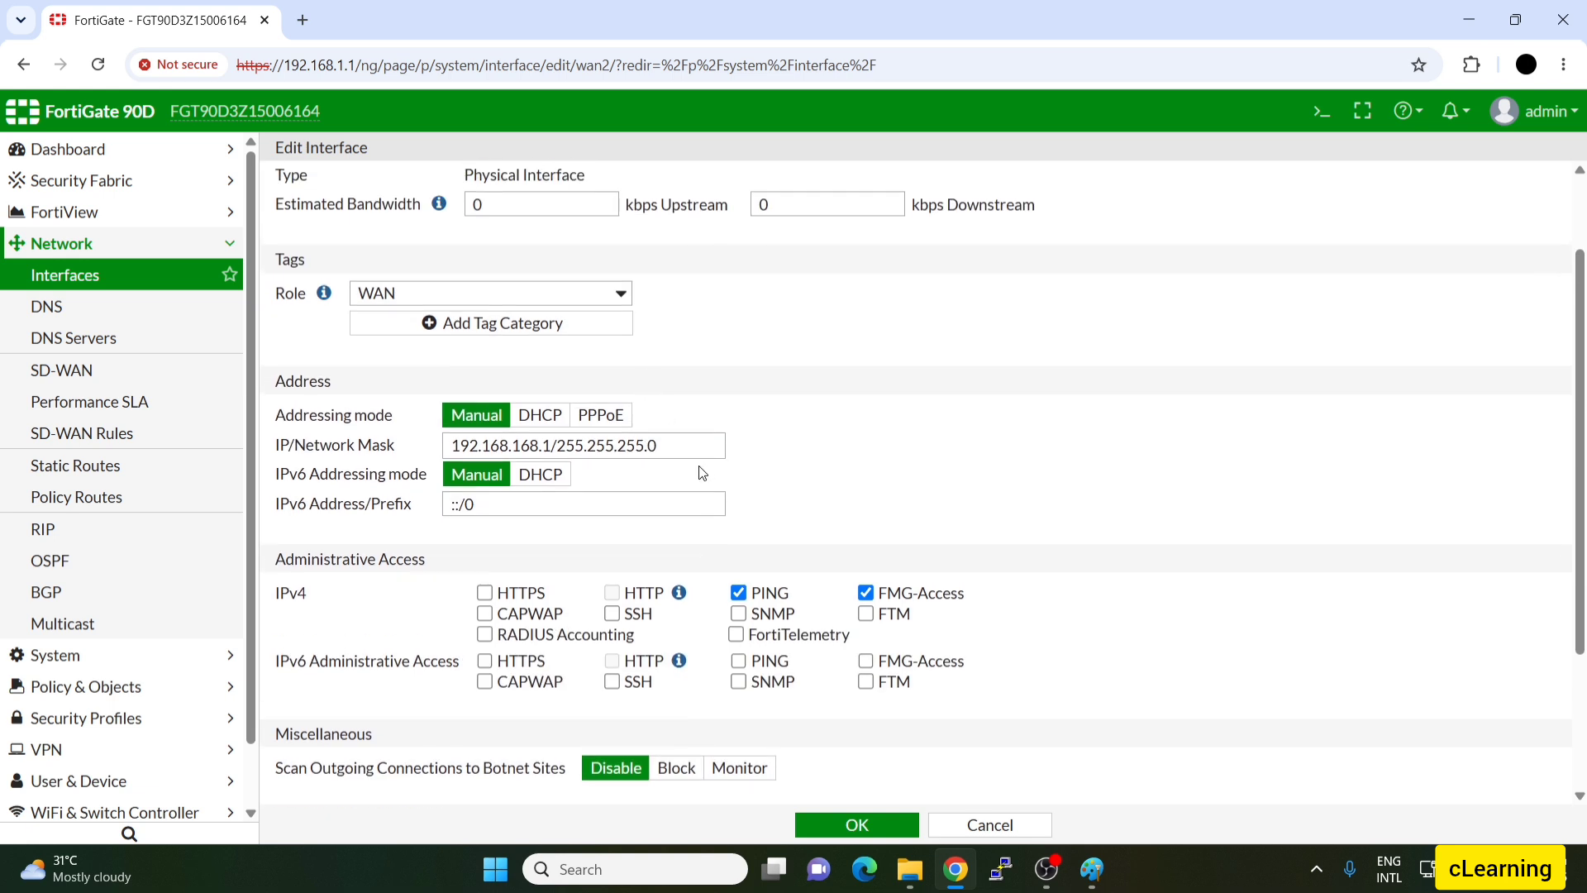
{"action": "left_click_drag", "start_coordinate": [704, 450], "coordinate": [298, 471]}
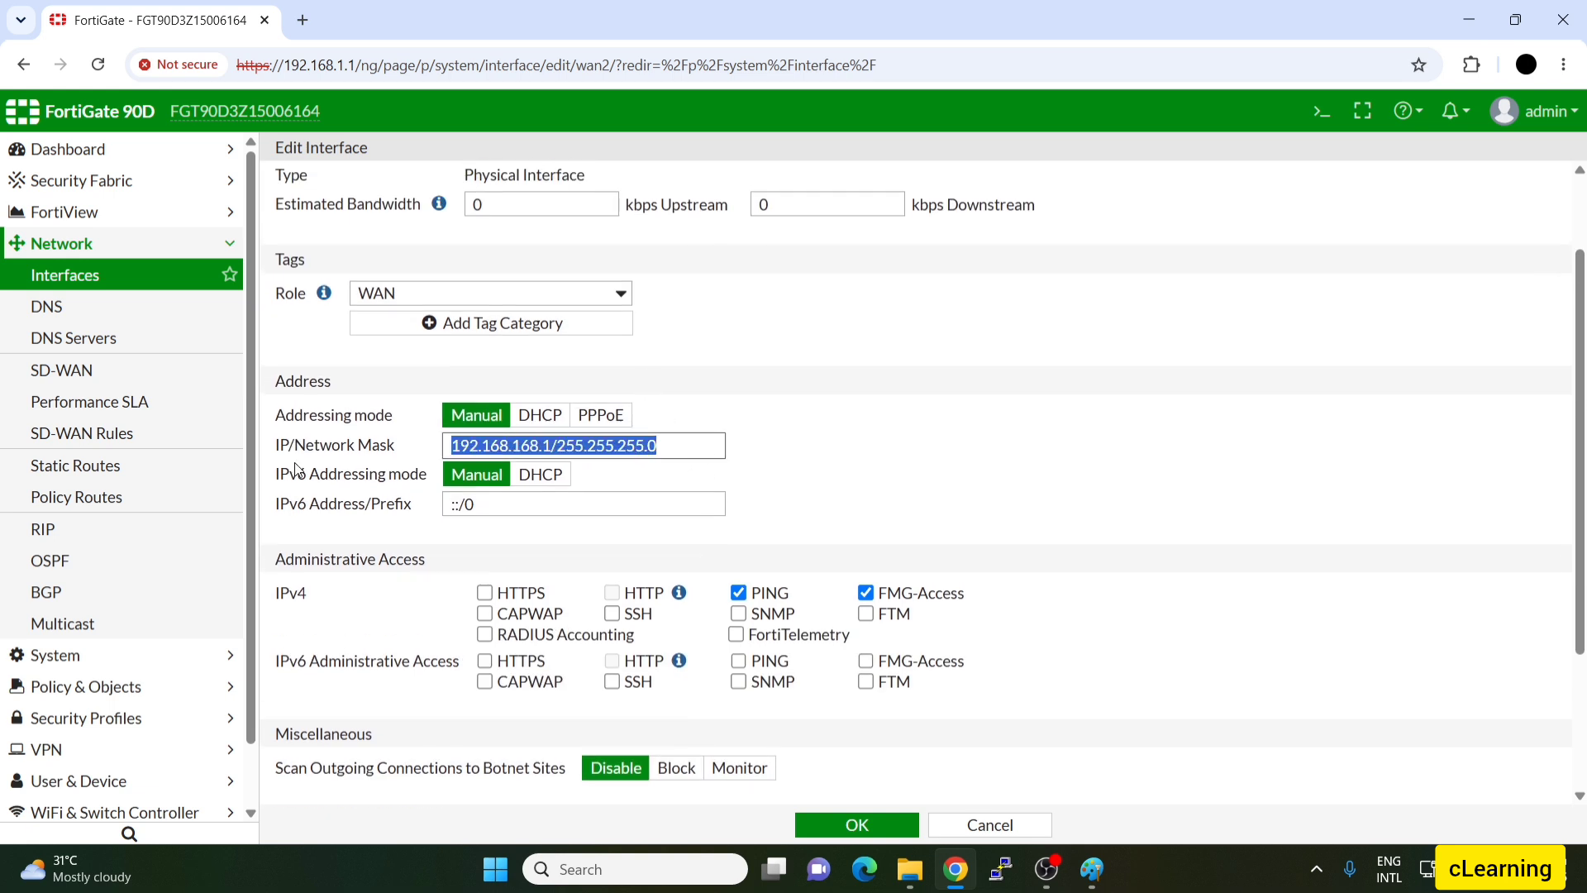
{"action": "left_click", "coordinate": [663, 457]}
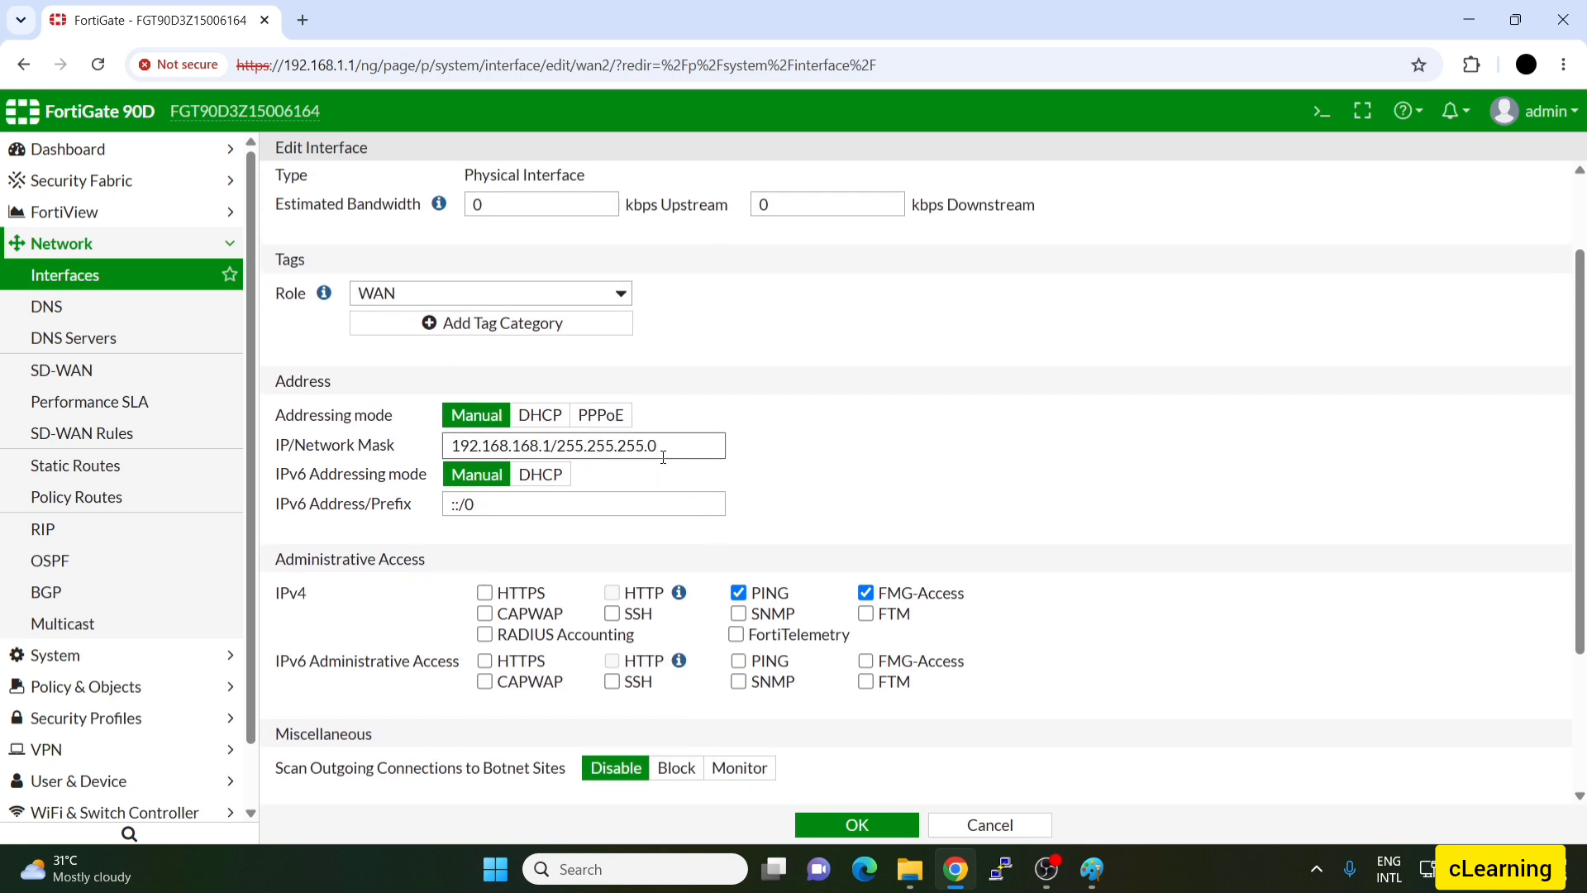
Check the network diagram in Paint, return to the FortiGate page, and review wan2's IPv6 addressing, administrative access and secondary IP settings
{"action": "left_click", "coordinate": [1092, 868]}
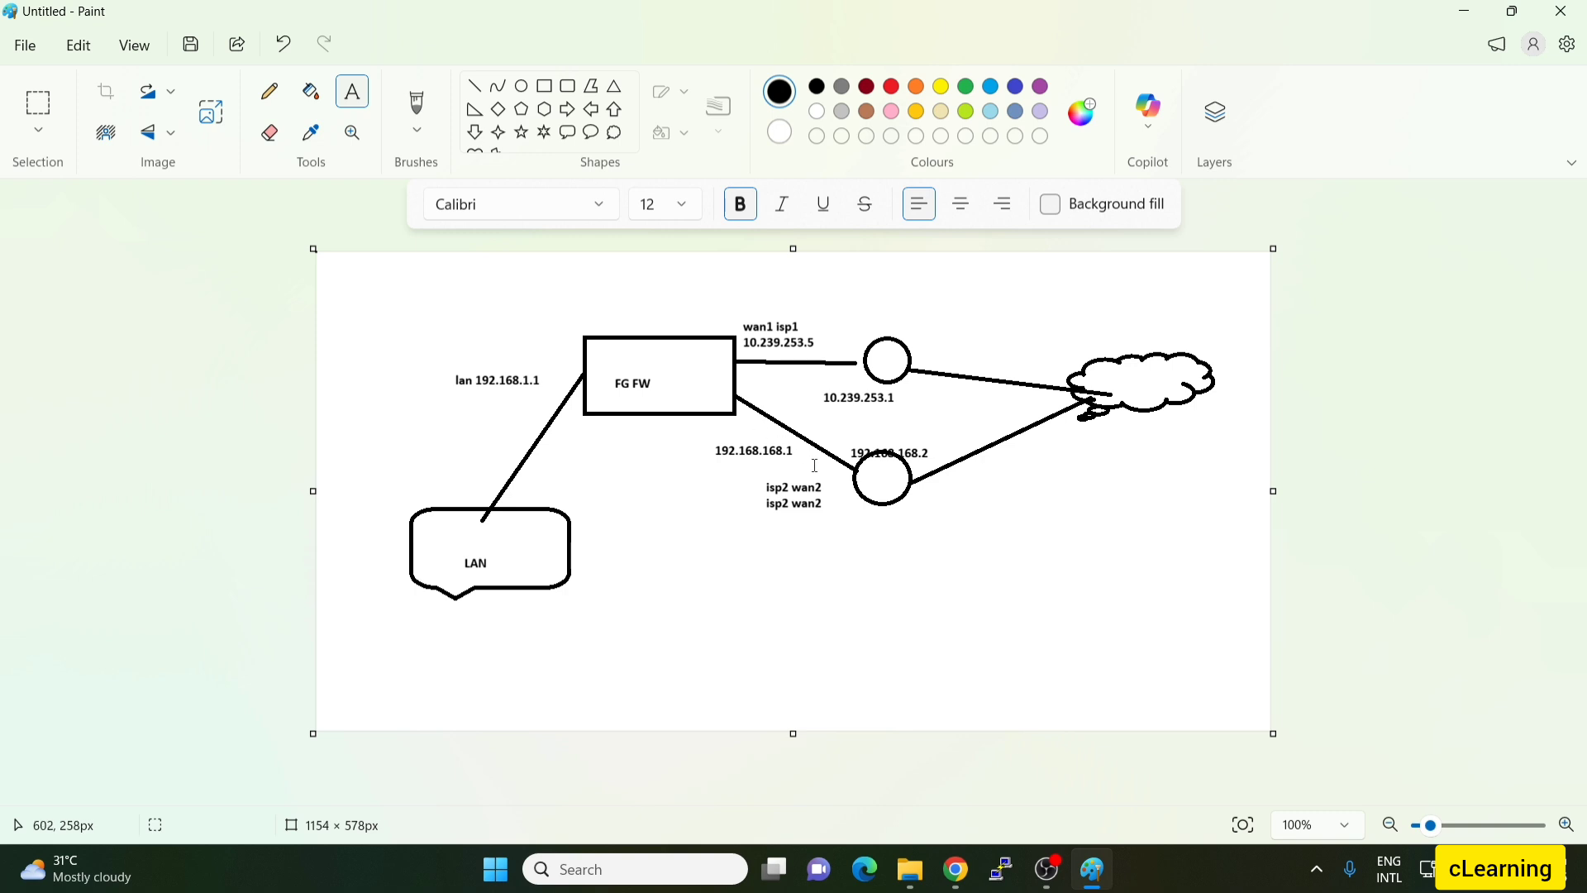
{"action": "left_click", "coordinate": [1105, 888]}
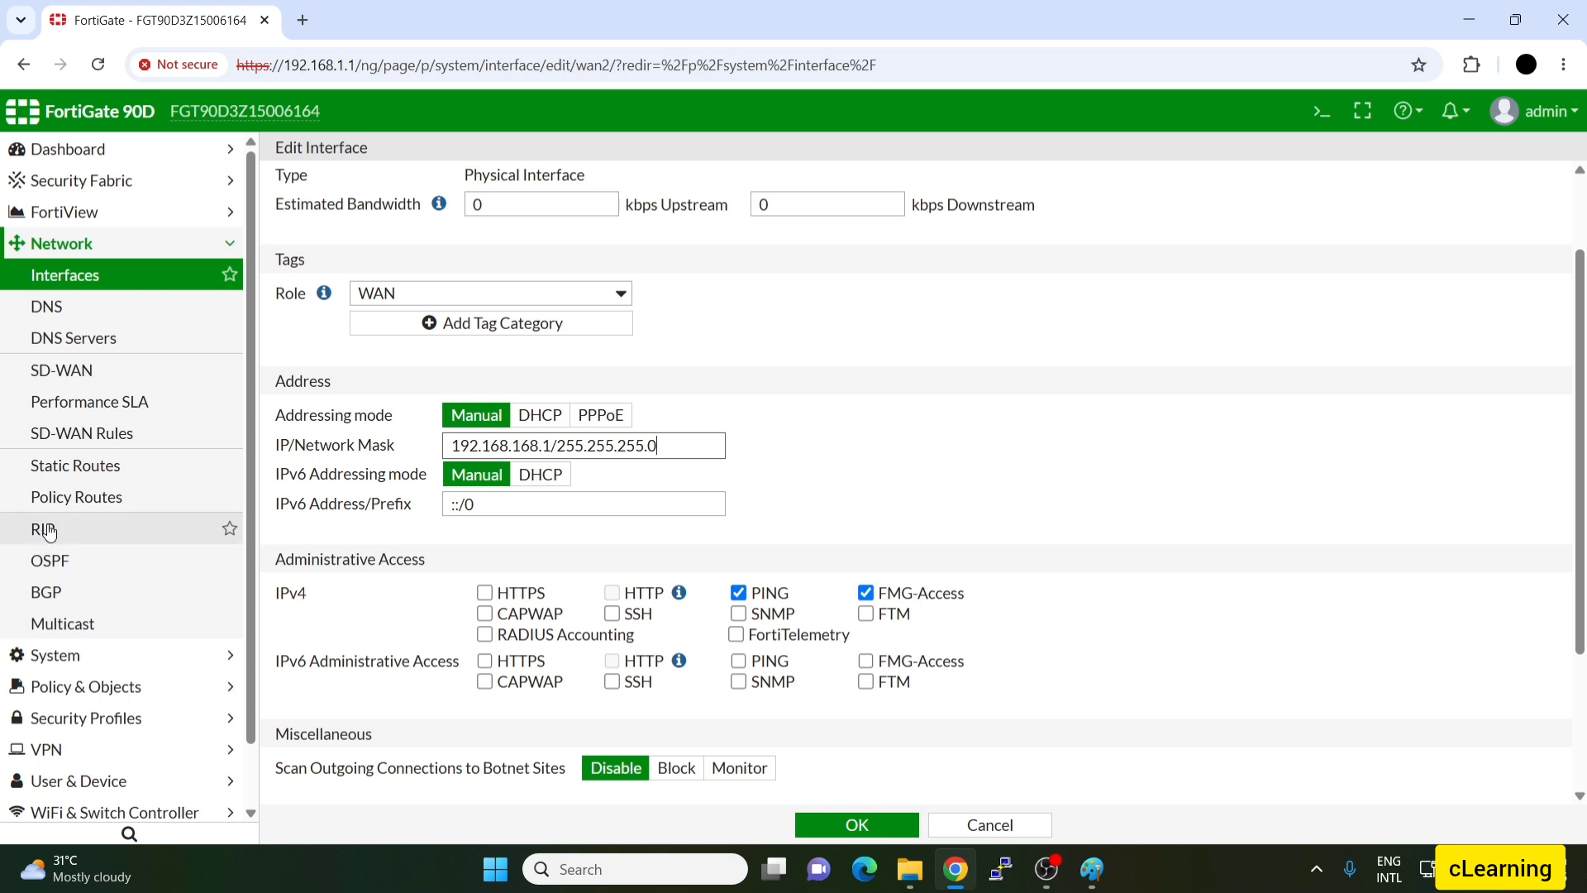
{"action": "left_click_drag", "start_coordinate": [281, 474], "coordinate": [435, 481]}
{"action": "scroll", "coordinate": [492, 537], "scroll_direction": "down", "scroll_amount": 1}
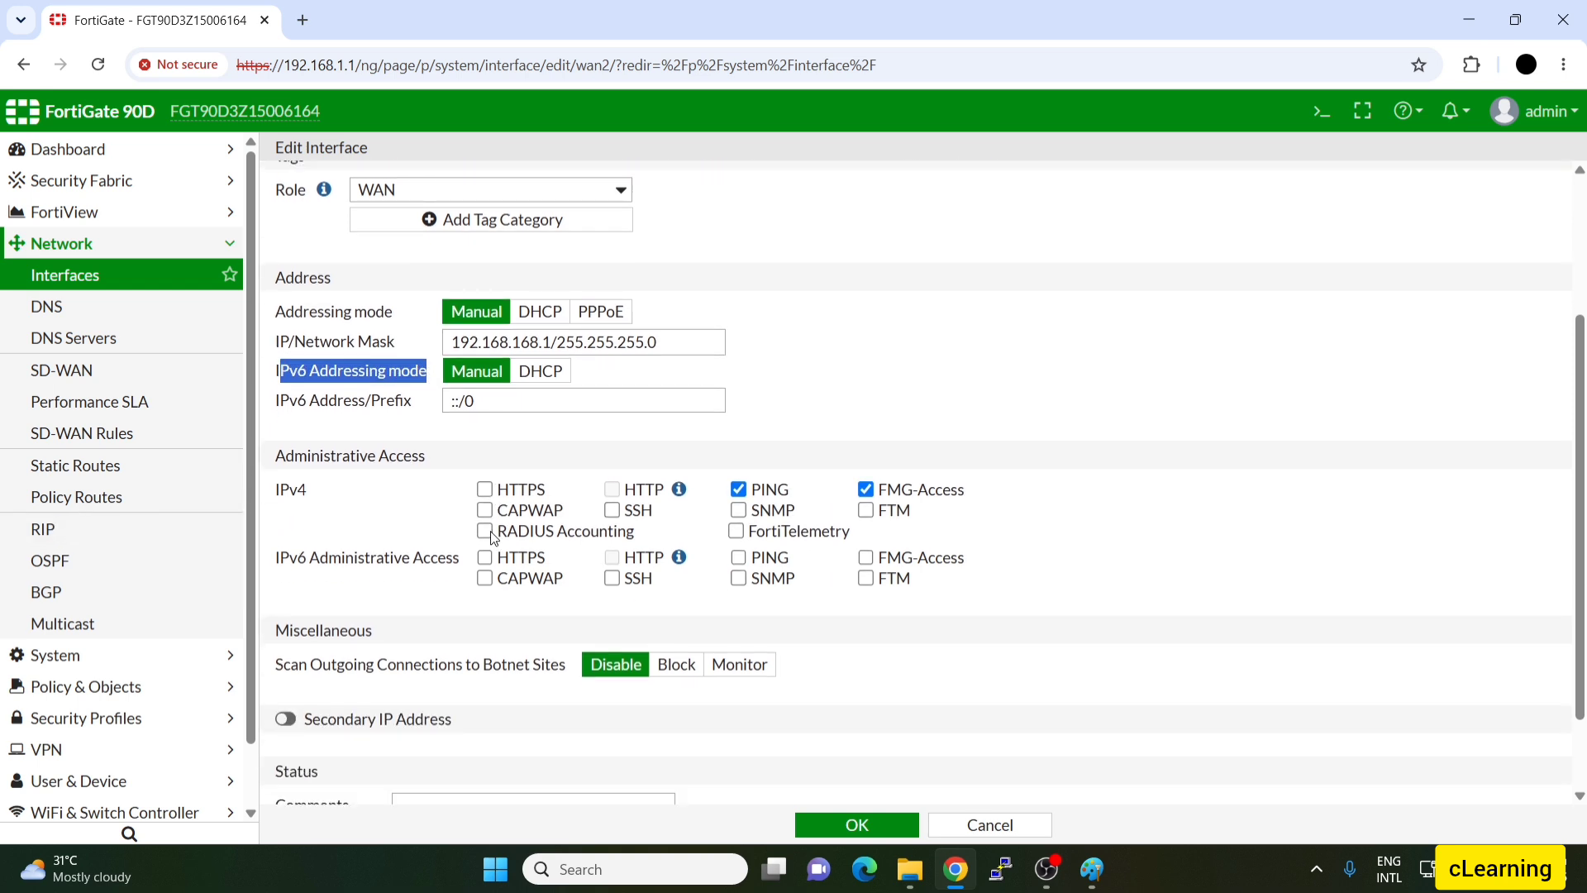
{"action": "scroll", "coordinate": [496, 538], "scroll_direction": "down", "scroll_amount": 1}
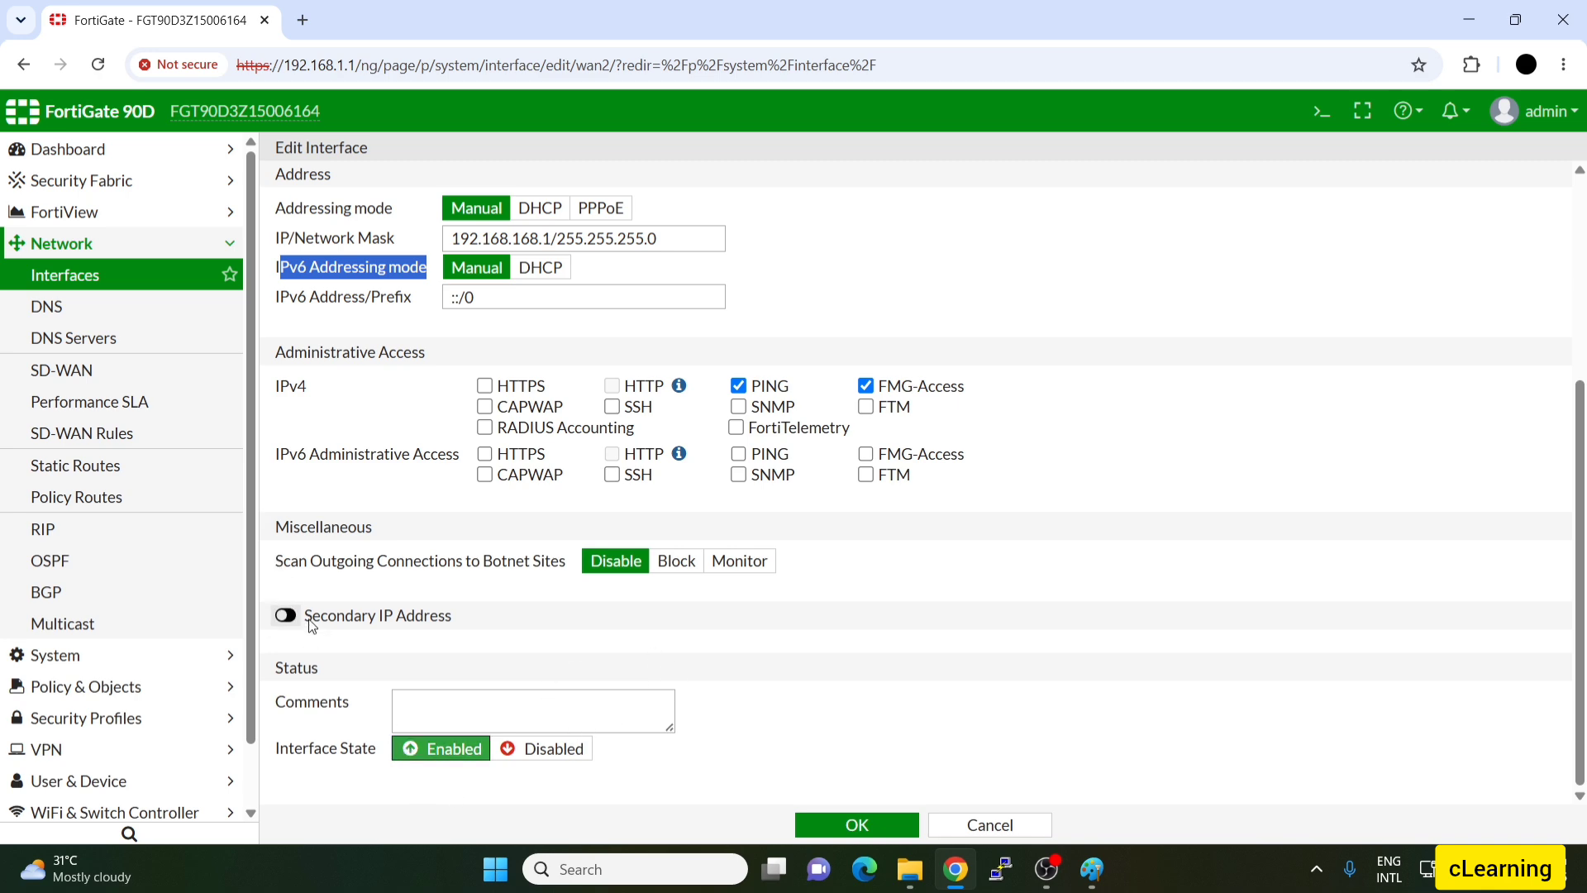
{"action": "scroll", "coordinate": [851, 709], "scroll_direction": "up", "scroll_amount": 3}
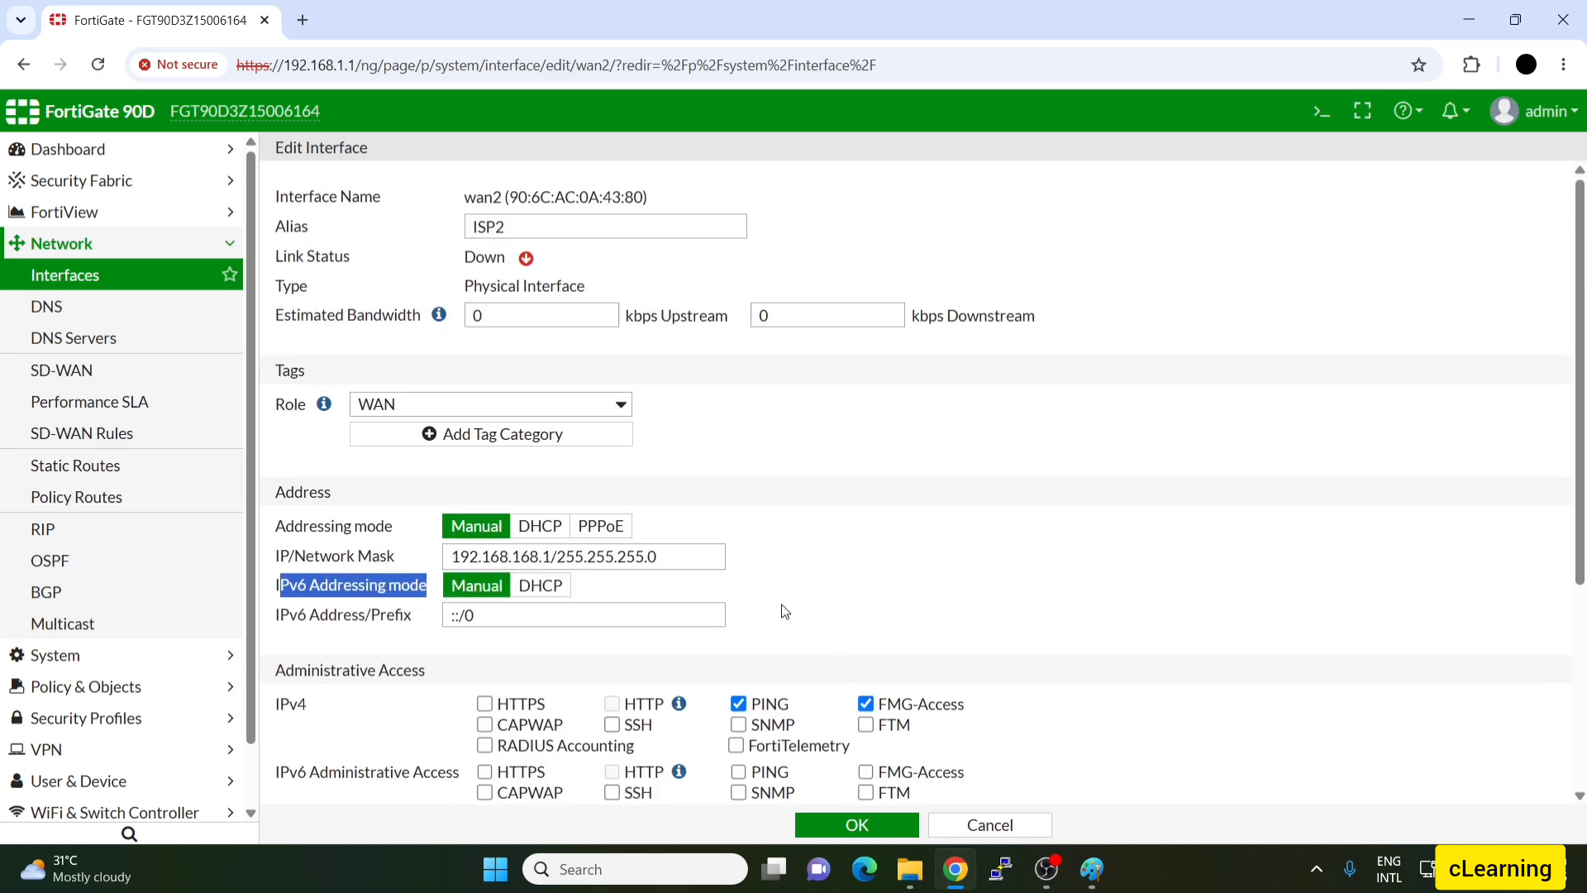
Examine wan2's DHCP addressing options, switch its addressing mode to PPPoE, and save the interface
{"action": "left_click", "coordinate": [538, 533]}
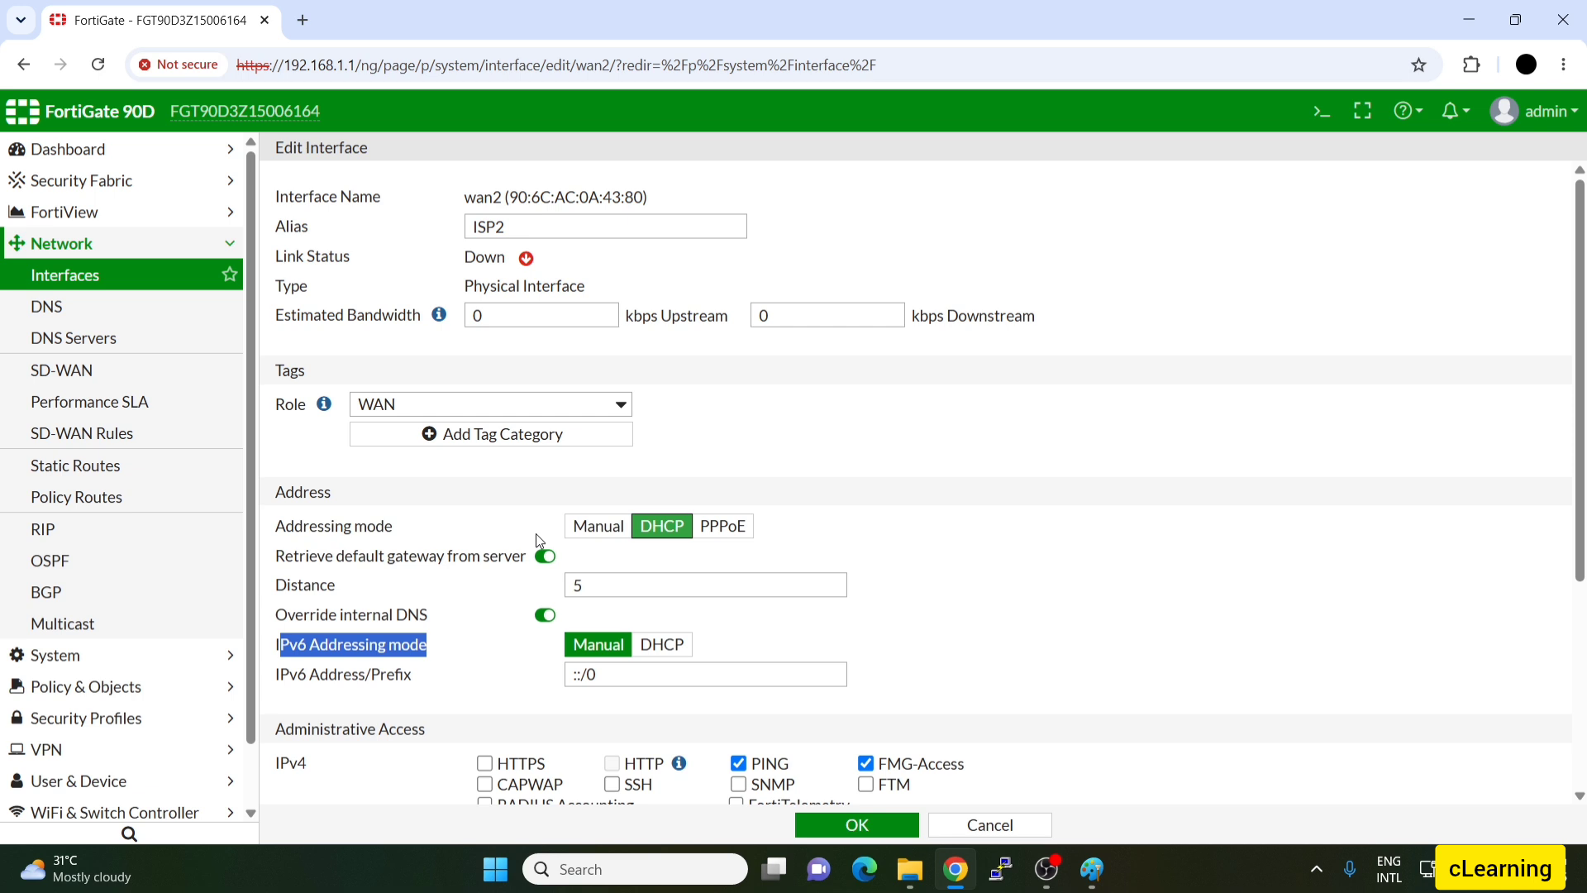
{"action": "left_click", "coordinate": [729, 532]}
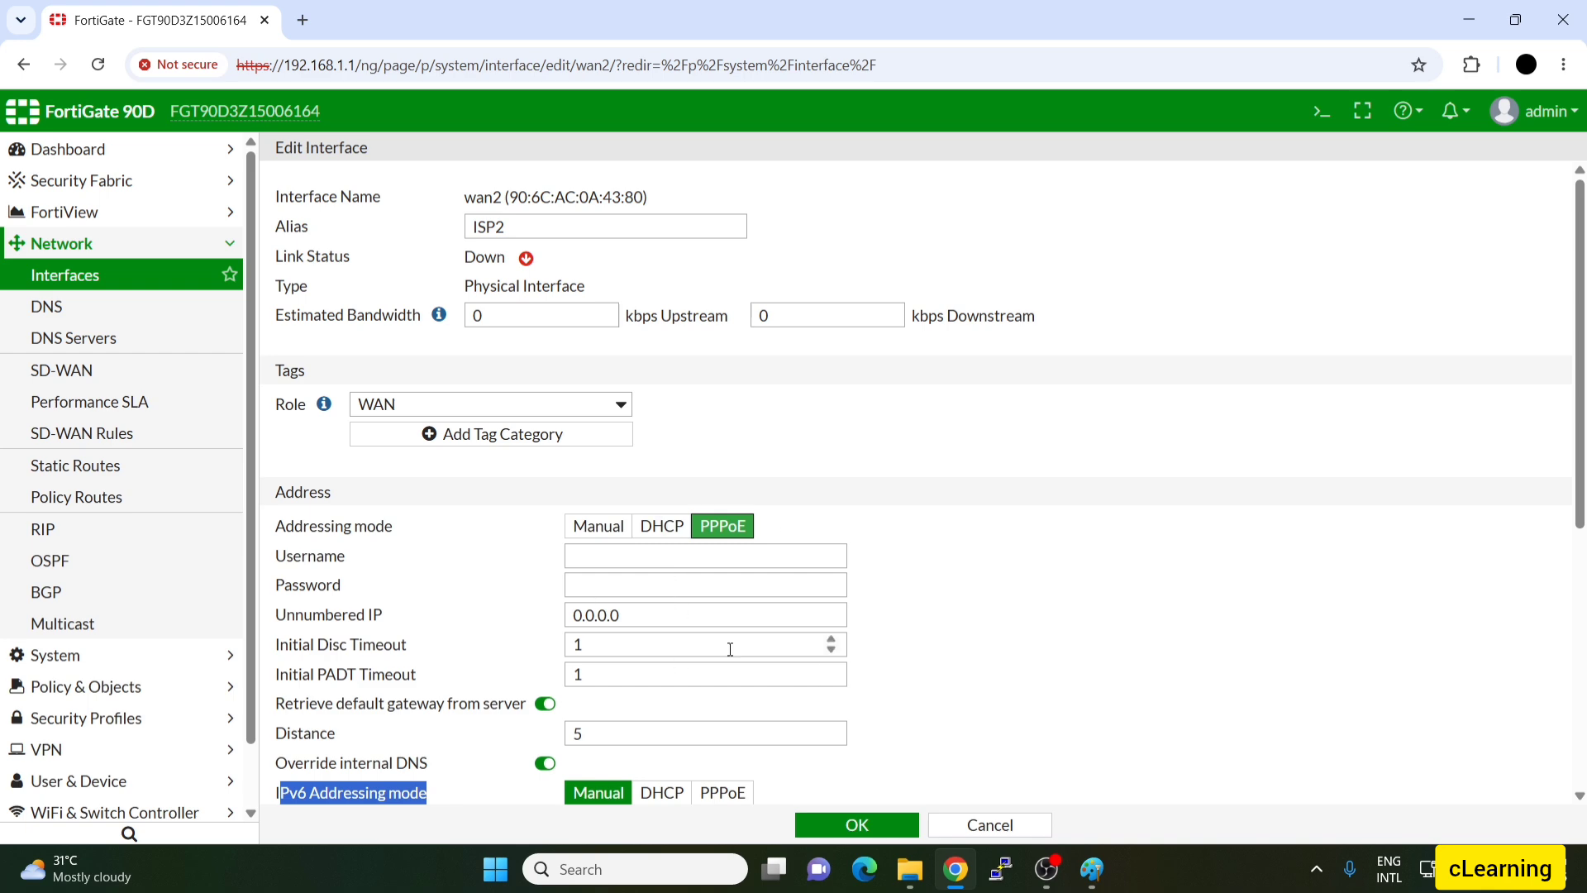
{"action": "scroll", "coordinate": [721, 660], "scroll_direction": "down", "scroll_amount": 3}
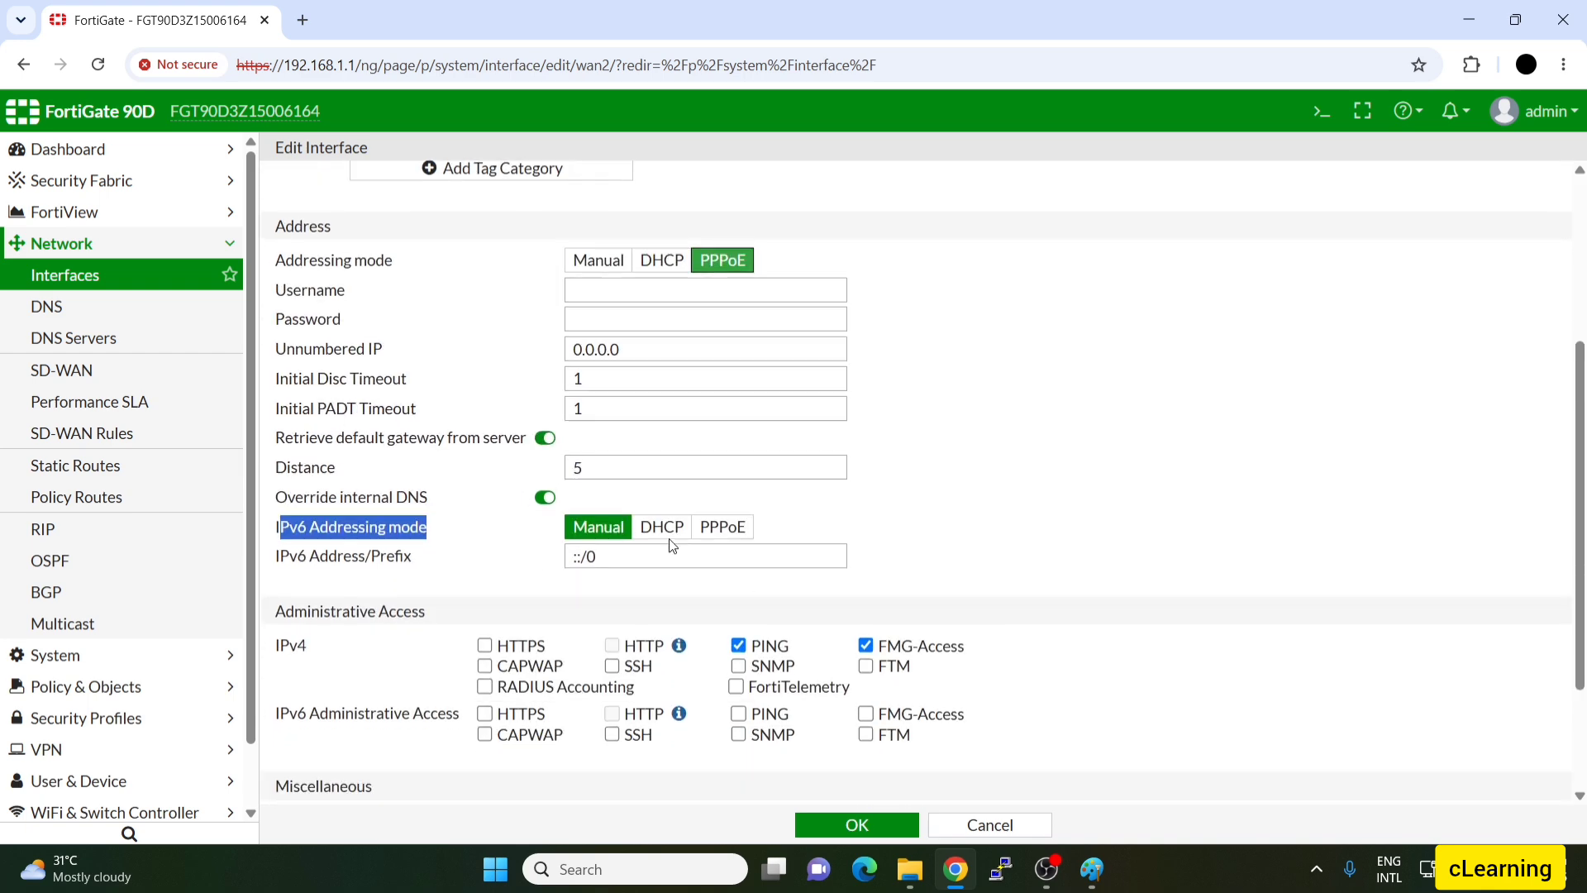
{"action": "scroll", "coordinate": [674, 546], "scroll_direction": "down", "scroll_amount": 2}
{"action": "left_click", "coordinate": [853, 825]}
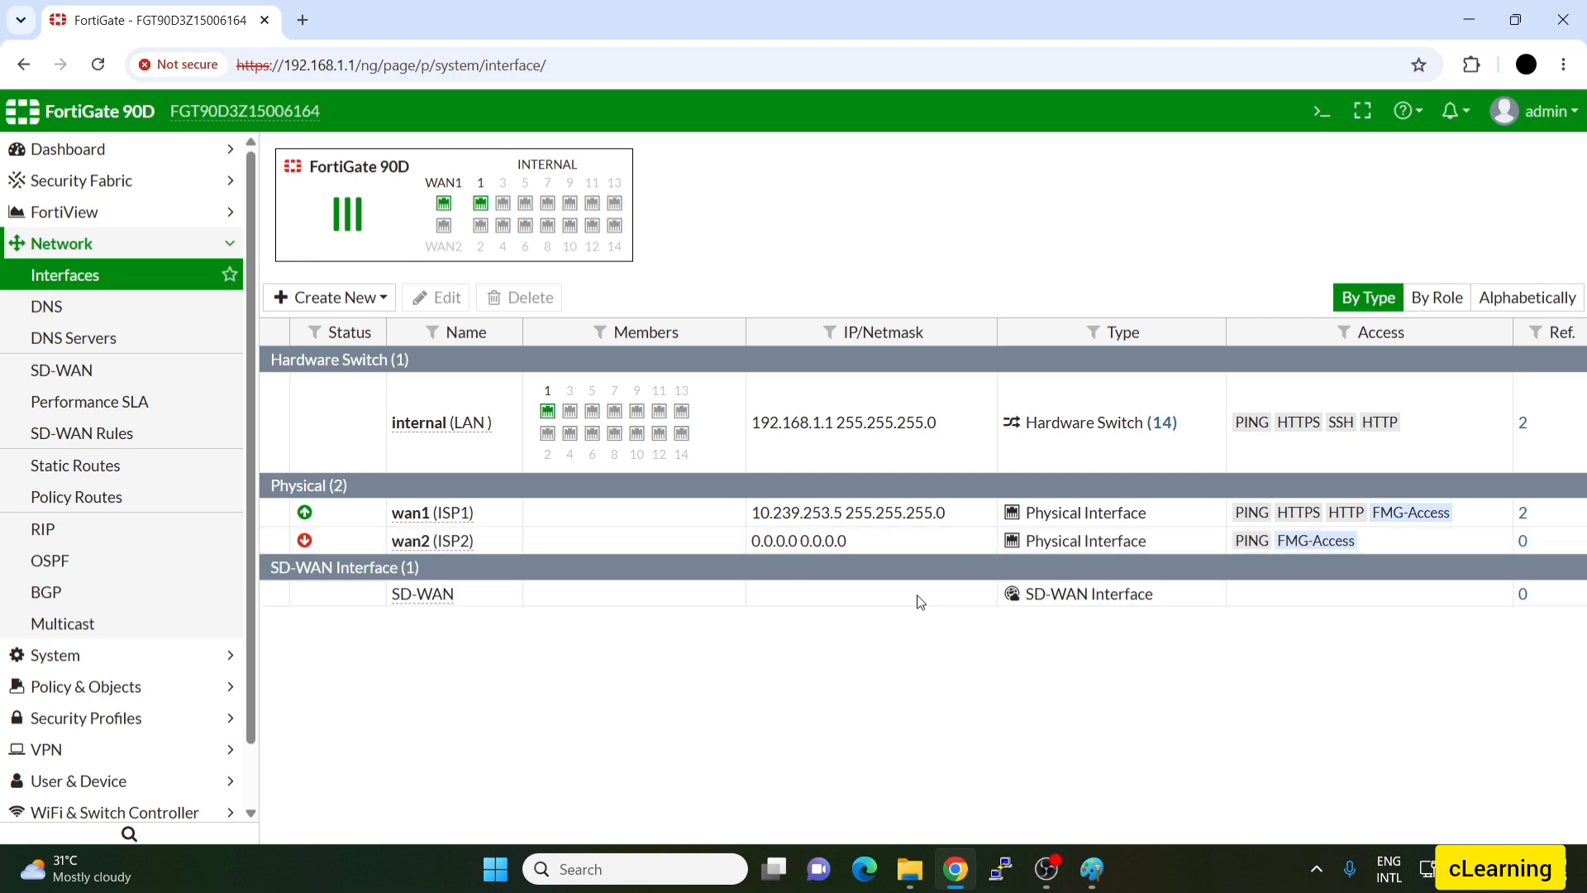
Reopen wan2, set its addressing mode to Manual with IP/network mask 192.168.168.1/255.255.255.0, and save the interface
{"action": "double_click", "coordinate": [488, 542]}
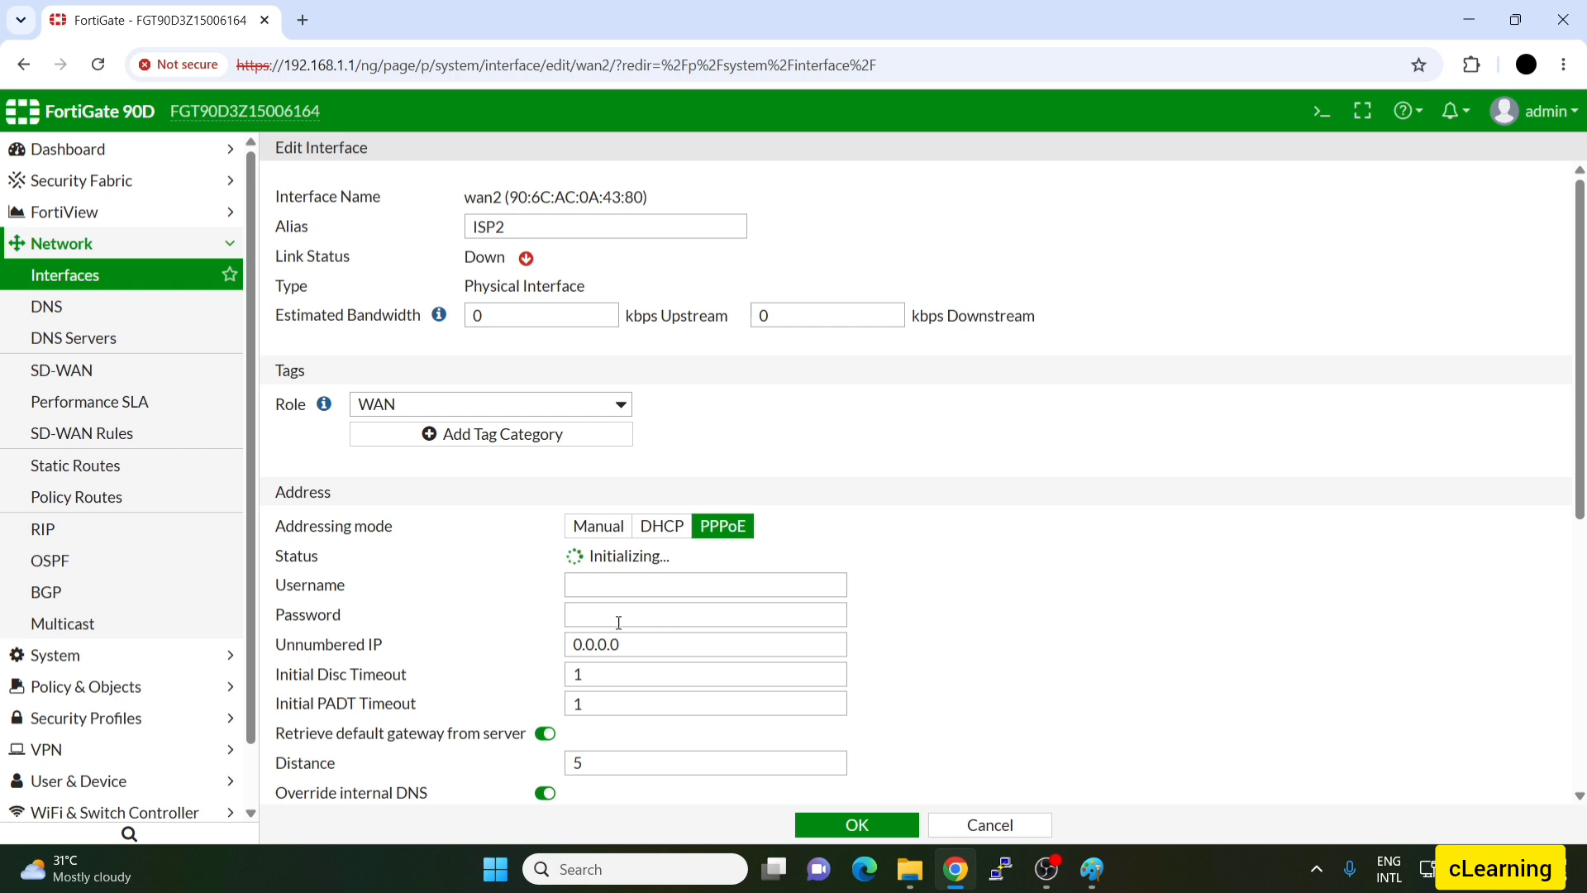
{"action": "left_click", "coordinate": [602, 534]}
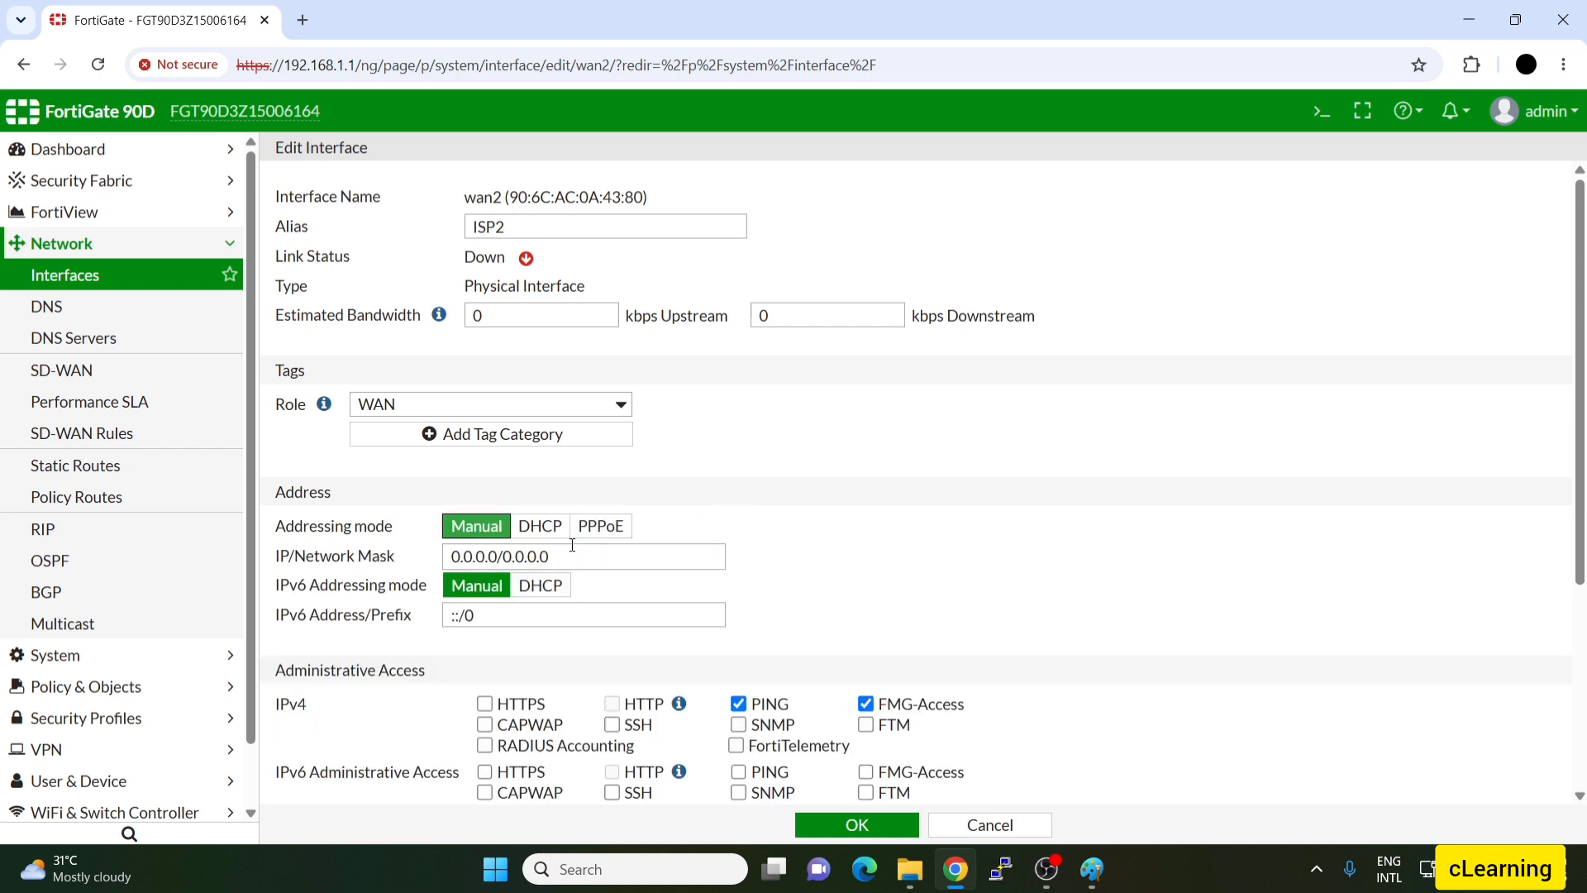
{"action": "triple_click", "coordinate": [577, 556]}
{"action": "type", "text": "192.1"}
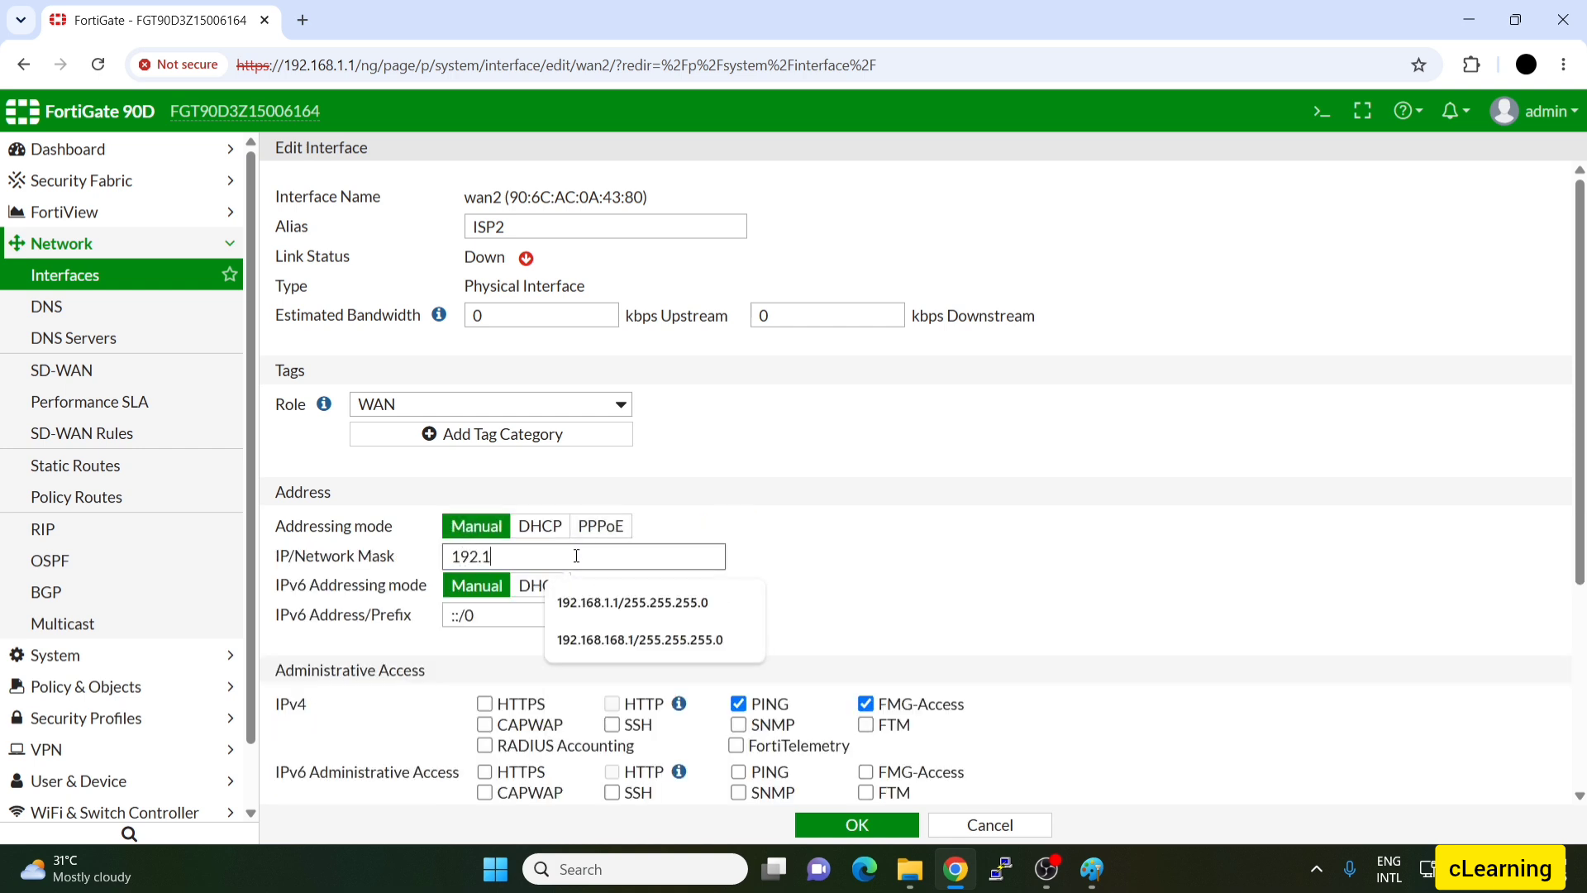
{"action": "type", "text": "68.168.1"}
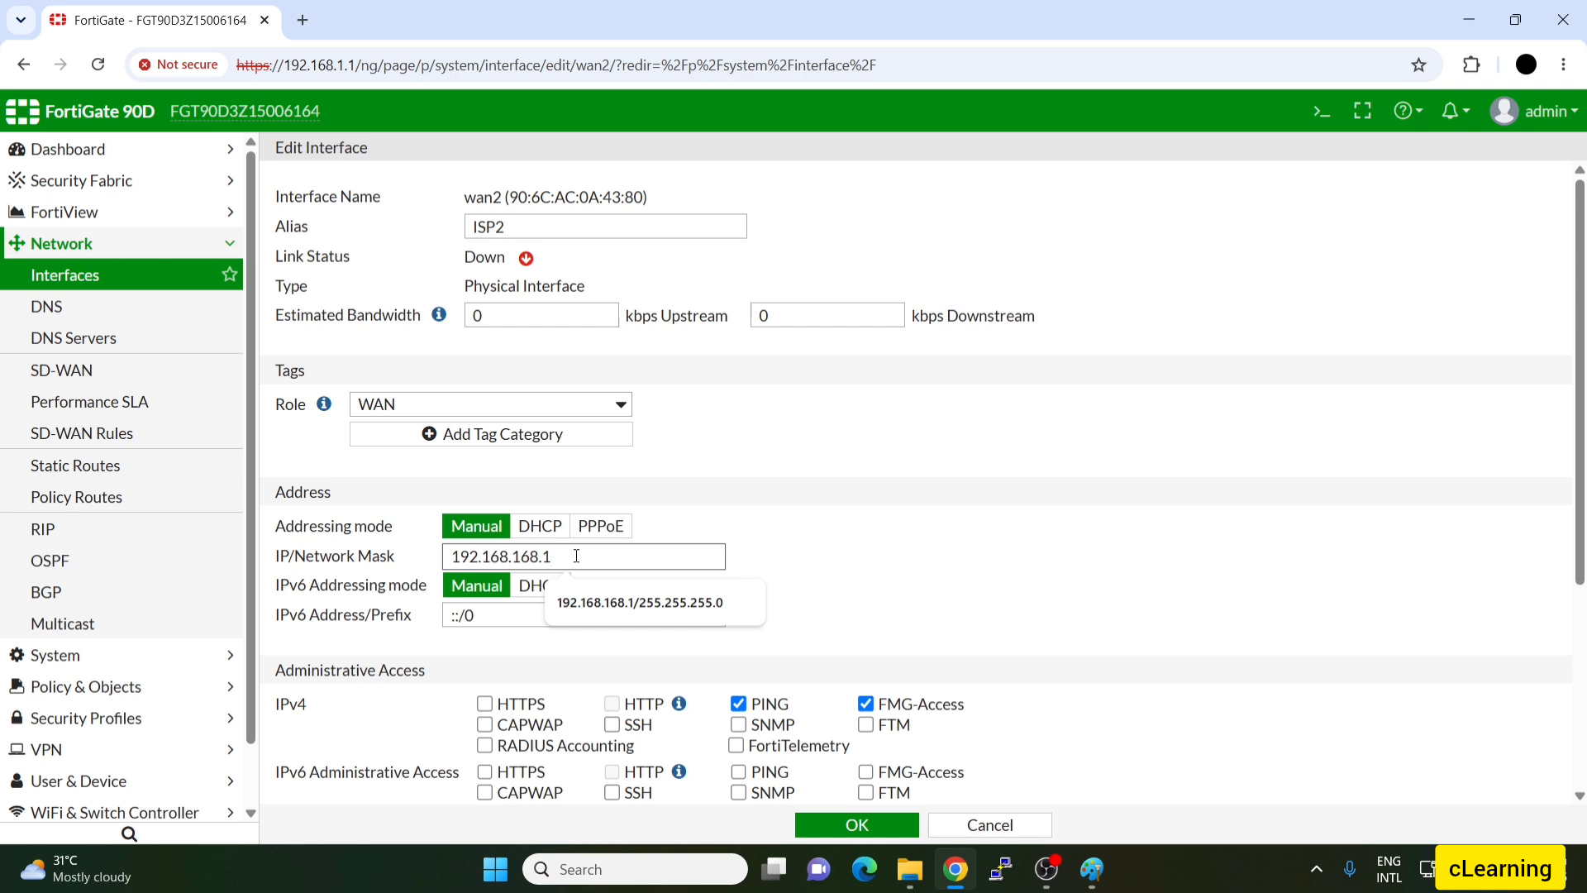
{"action": "left_click", "coordinate": [642, 608]}
{"action": "left_click", "coordinate": [853, 827]}
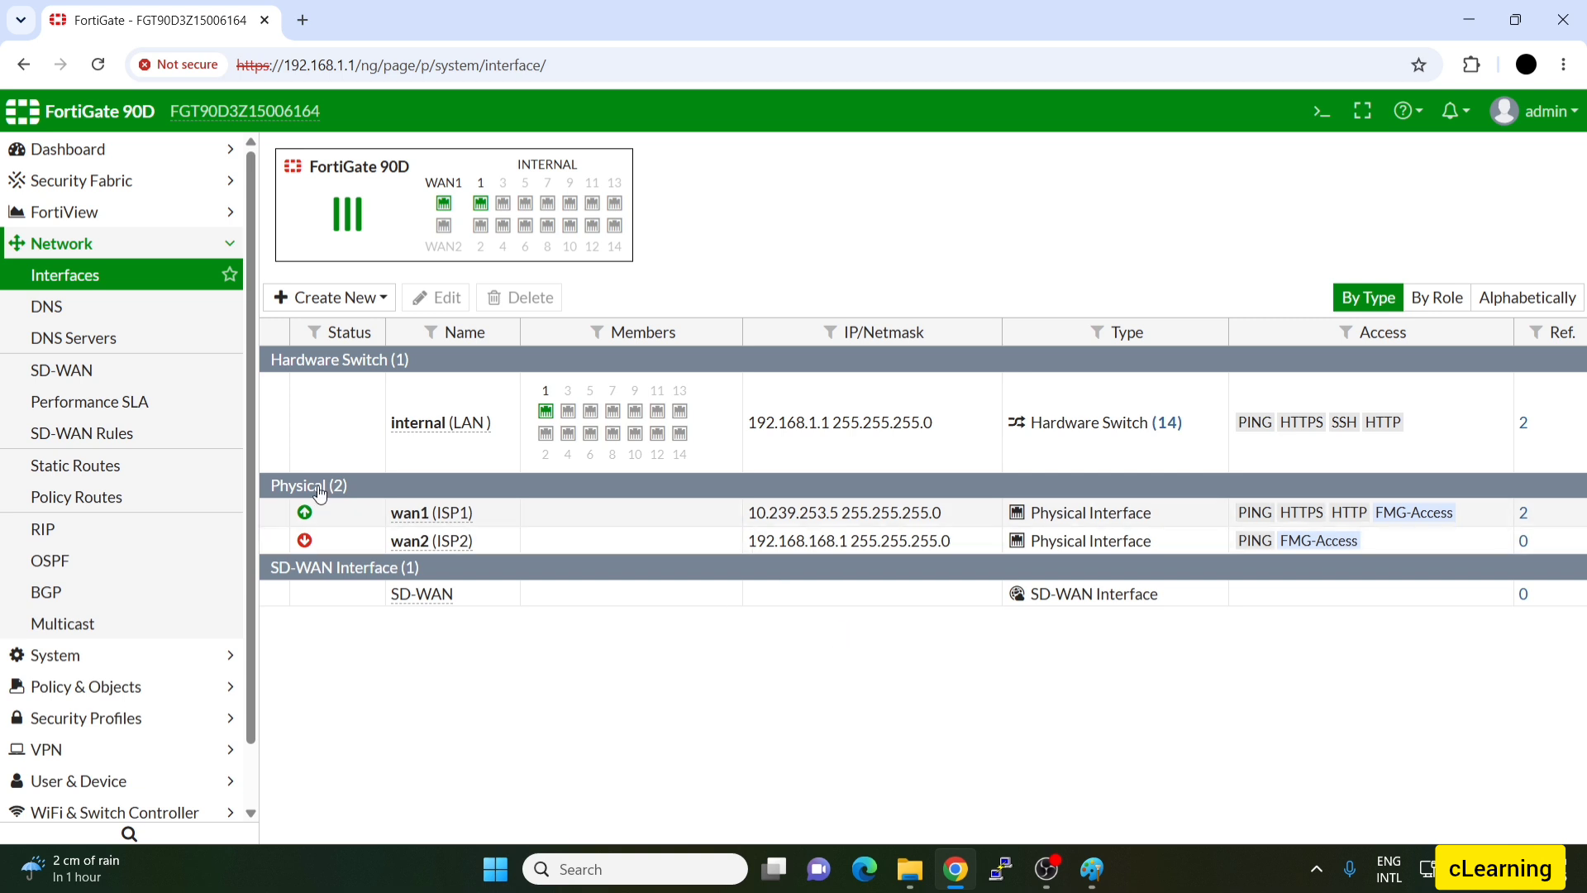
Start a blank SD-WAN member and check which interfaces are available for selection
{"action": "left_click", "coordinate": [62, 370]}
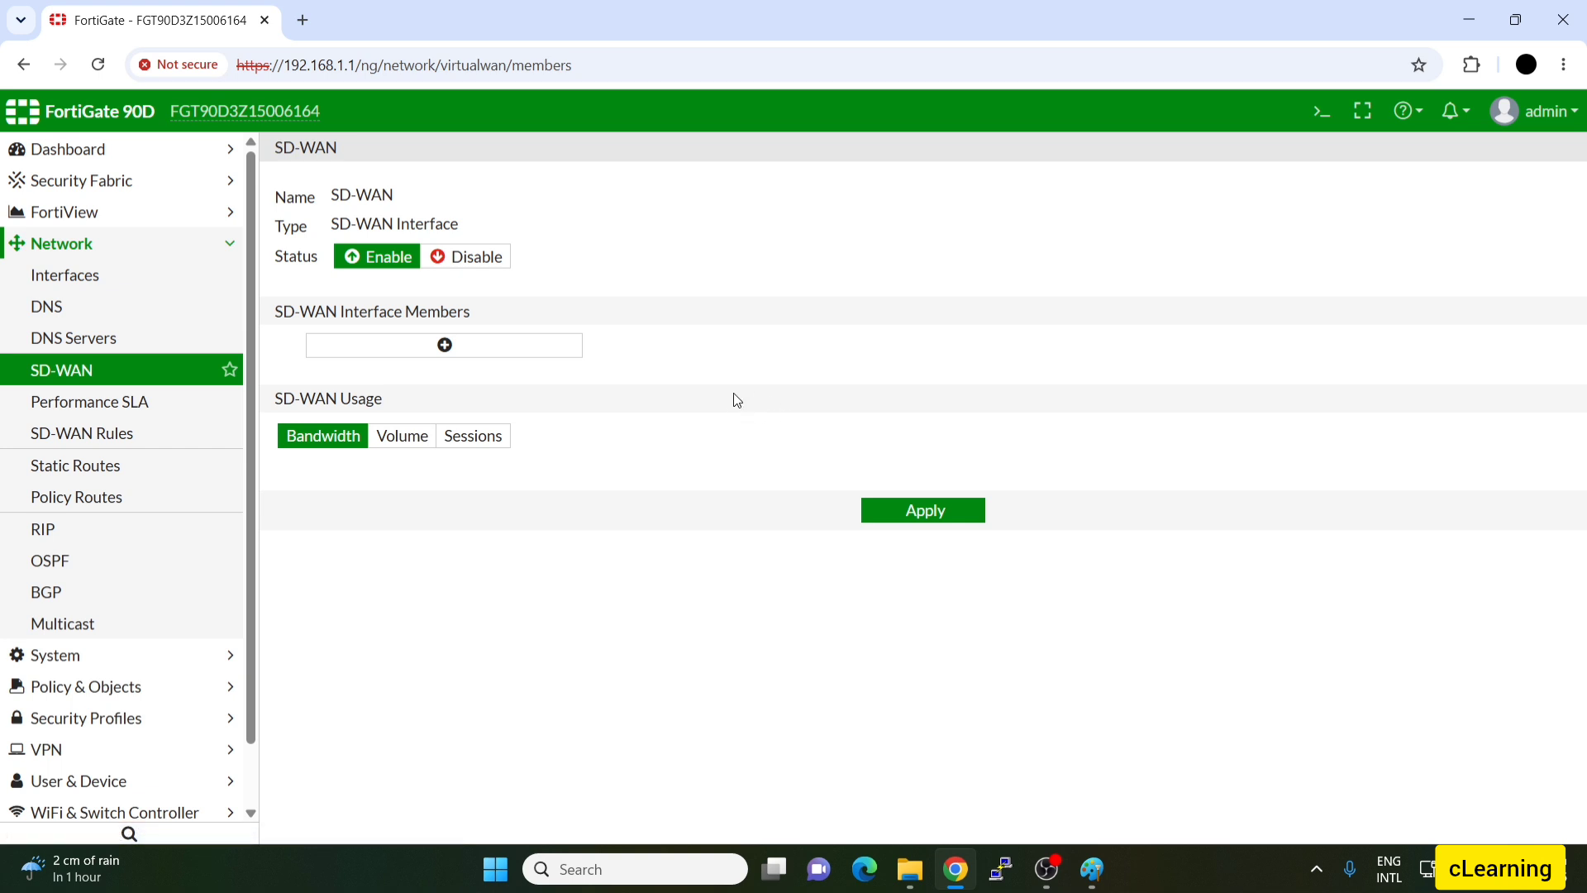
{"action": "left_click", "coordinate": [372, 354]}
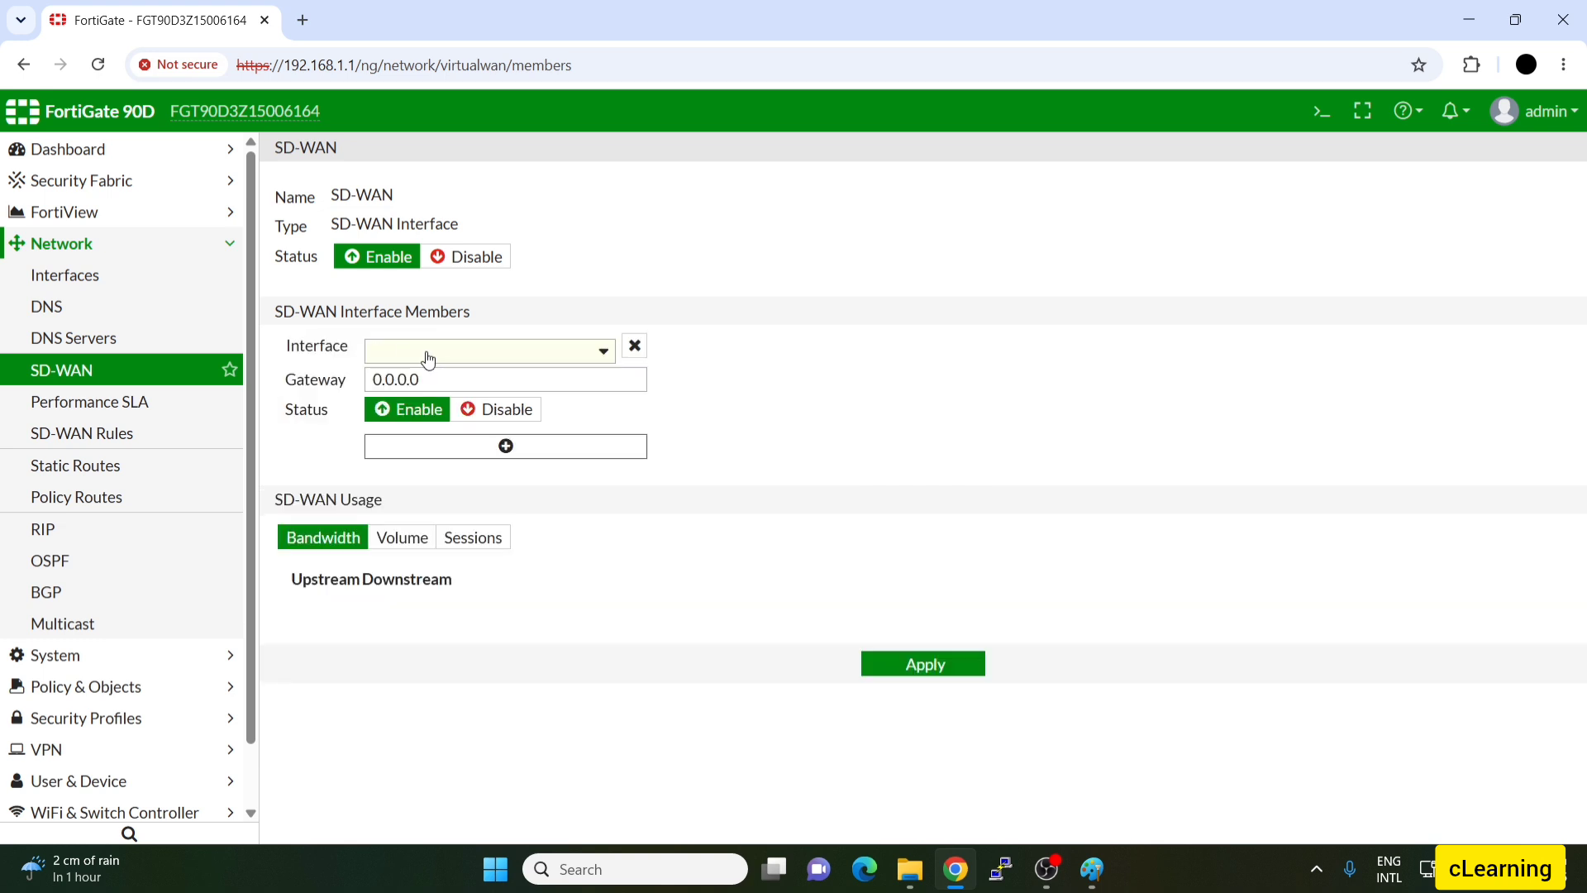
{"action": "left_click", "coordinate": [443, 354]}
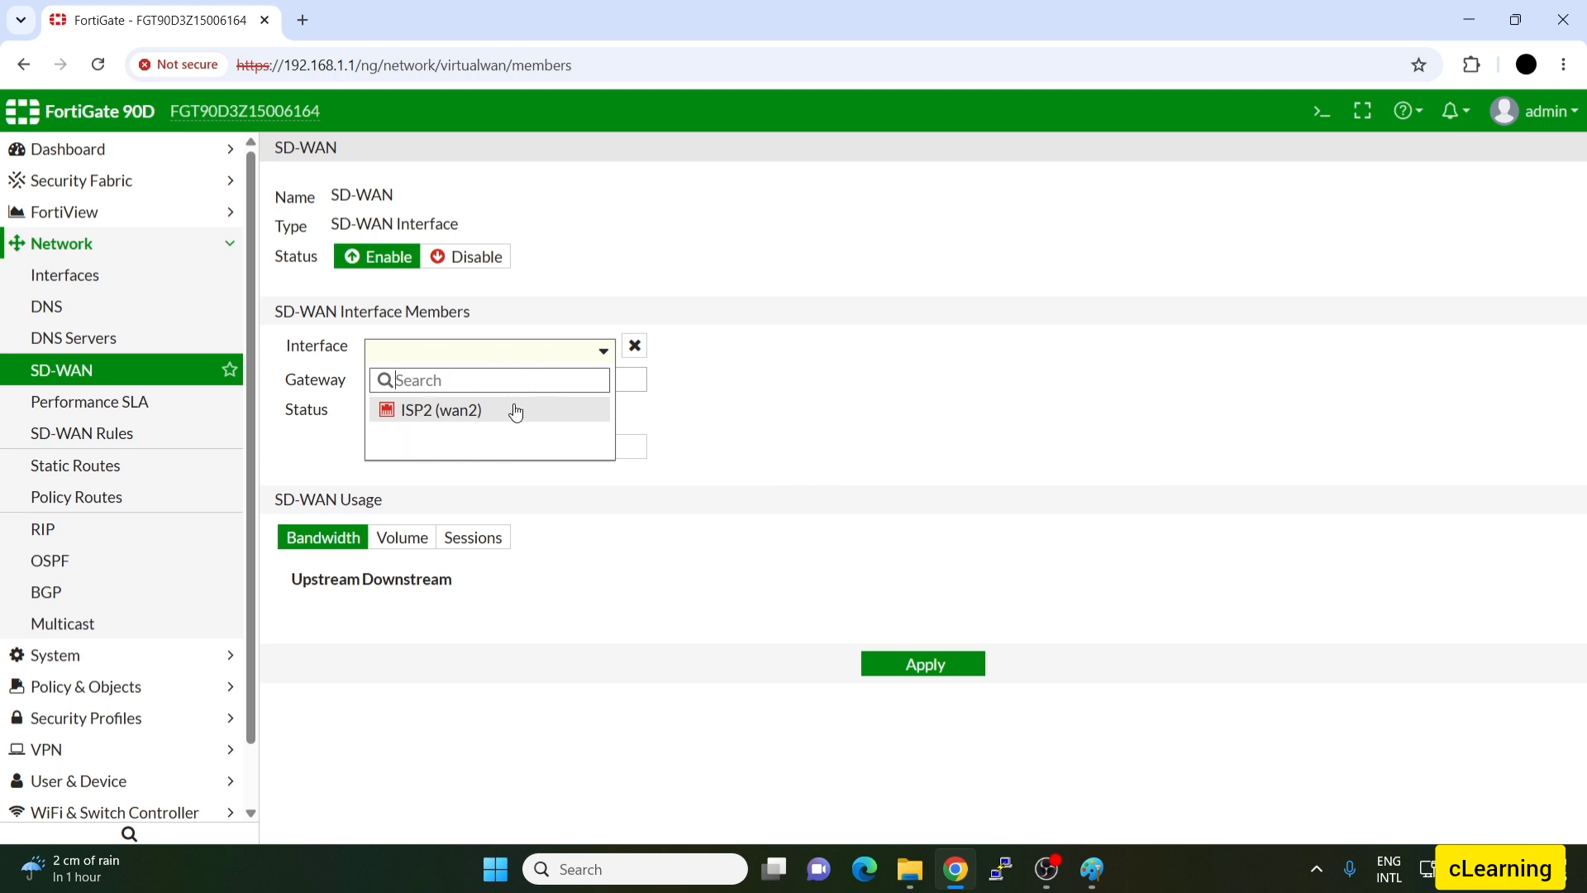
{"action": "left_click", "coordinate": [731, 425]}
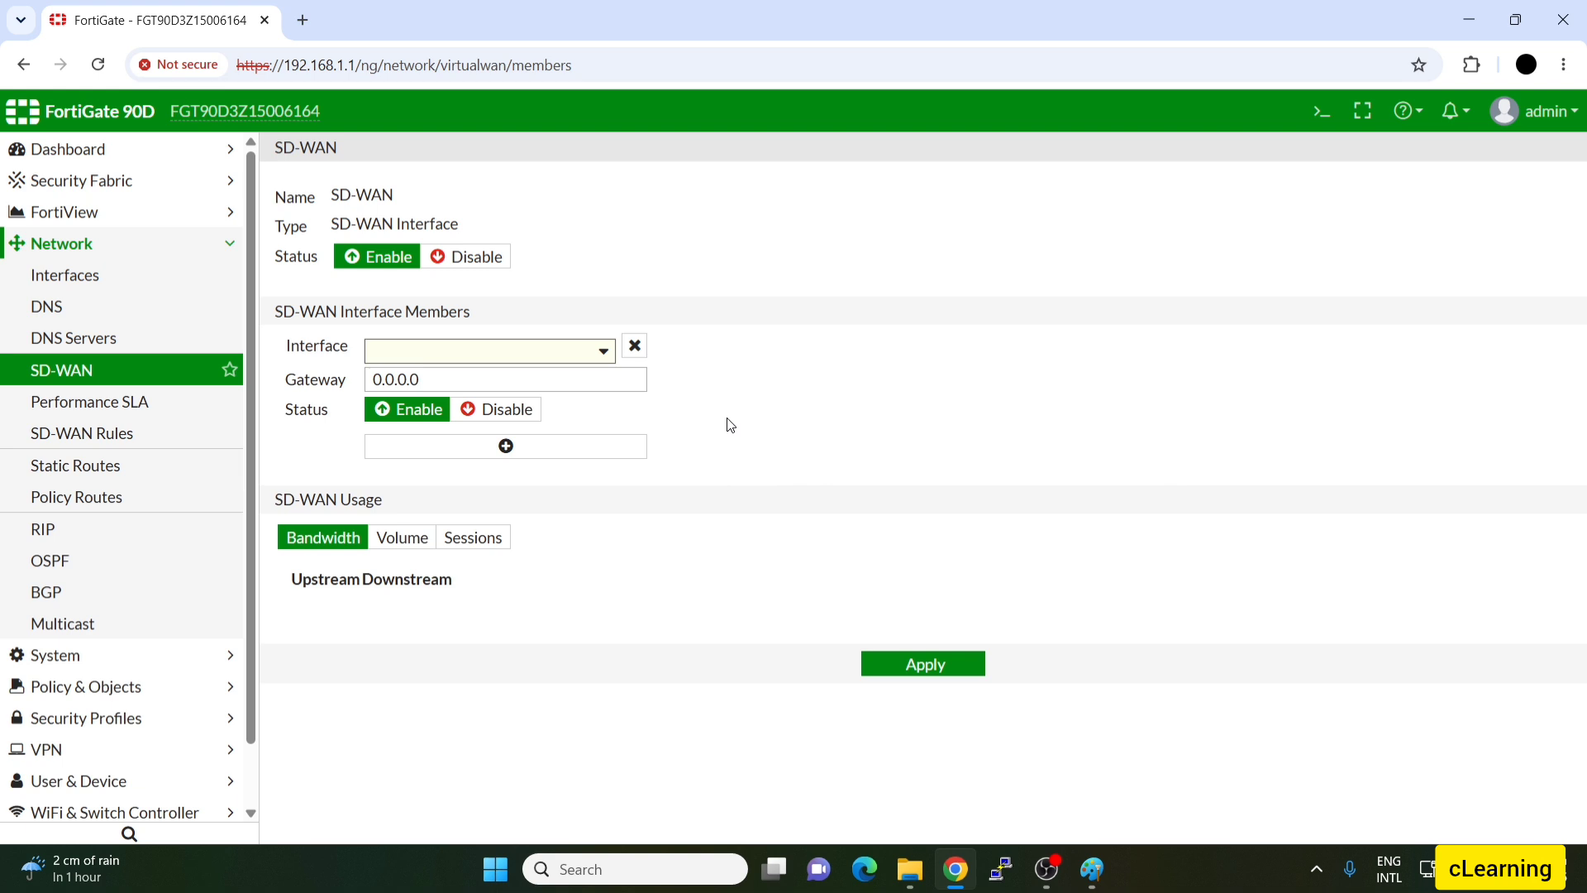
Delete the IPv4 policy from LAN (internal) to ISP1 (wan1) and confirm the deletion
{"action": "scroll", "coordinate": [107, 430], "scroll_direction": "down", "scroll_amount": 2}
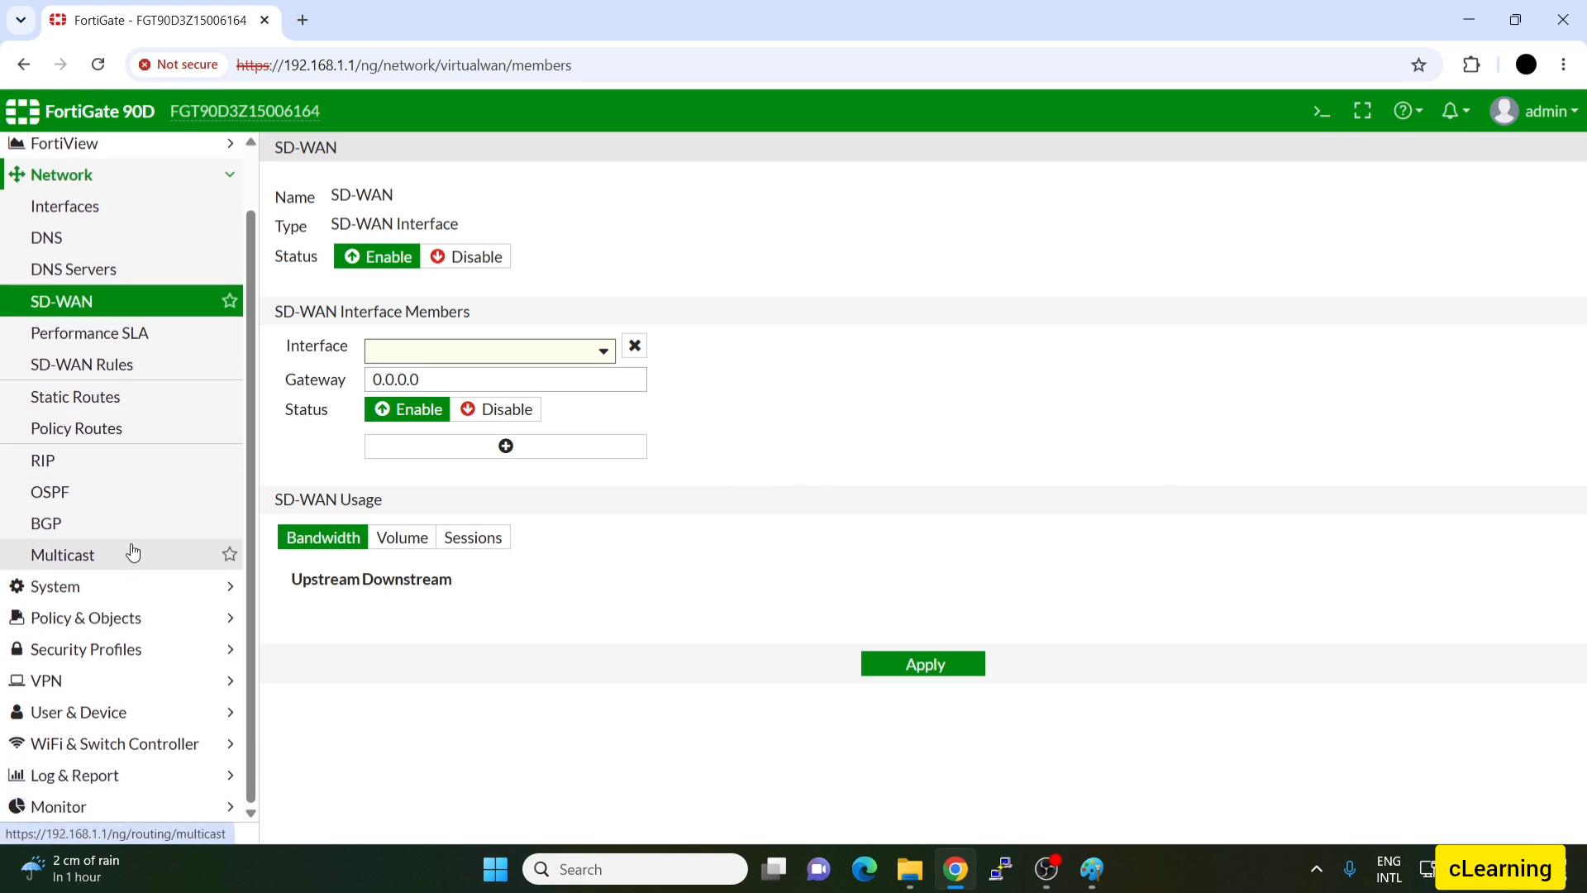
{"action": "left_click", "coordinate": [124, 616]}
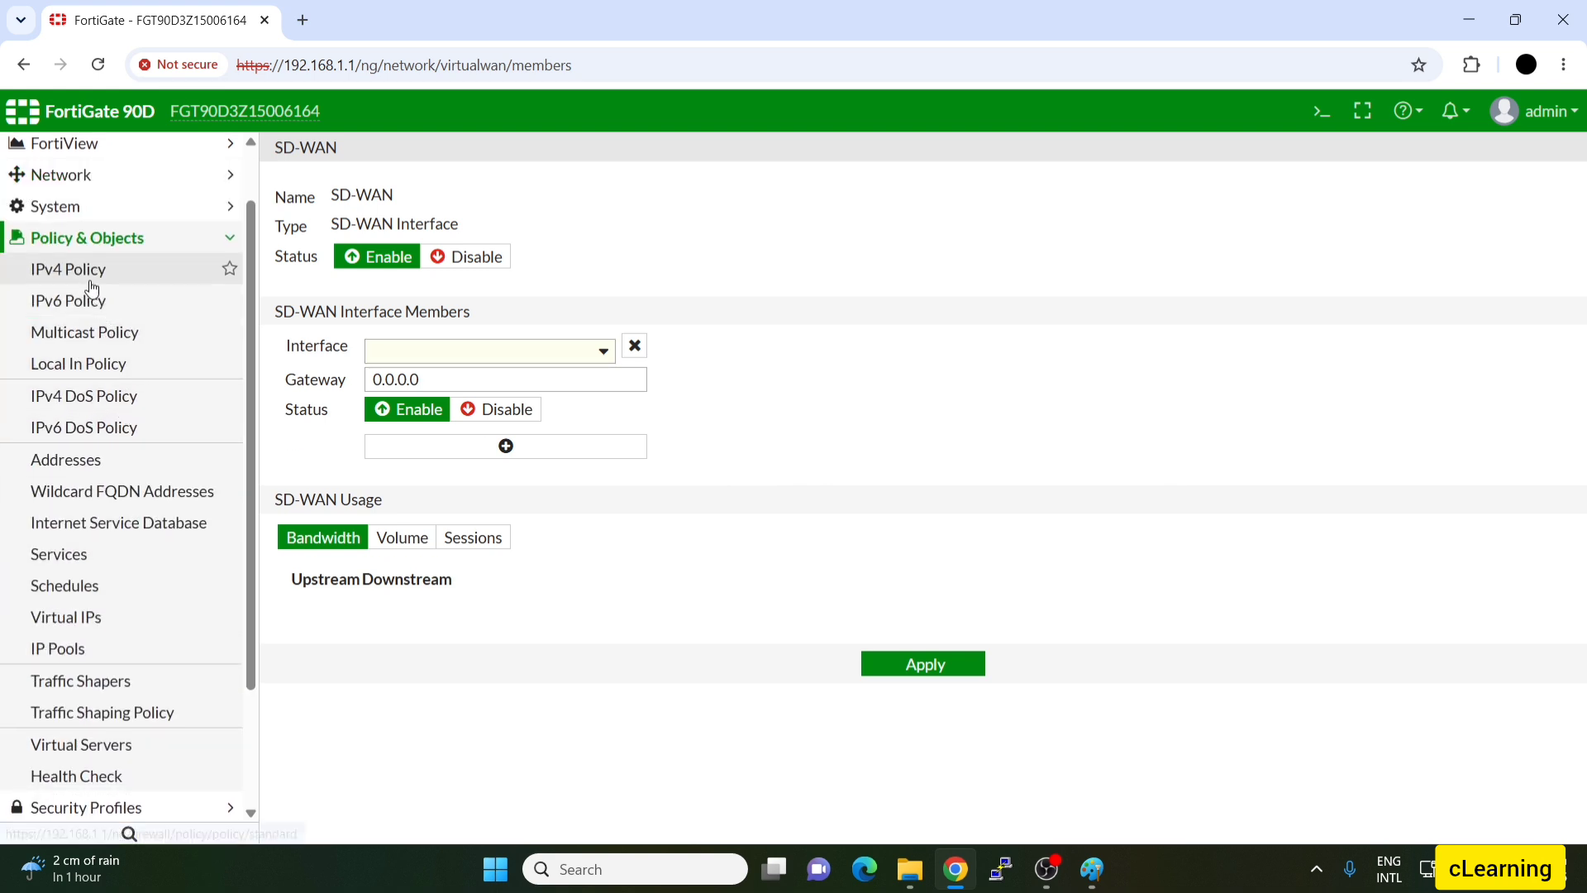
{"action": "left_click", "coordinate": [100, 283]}
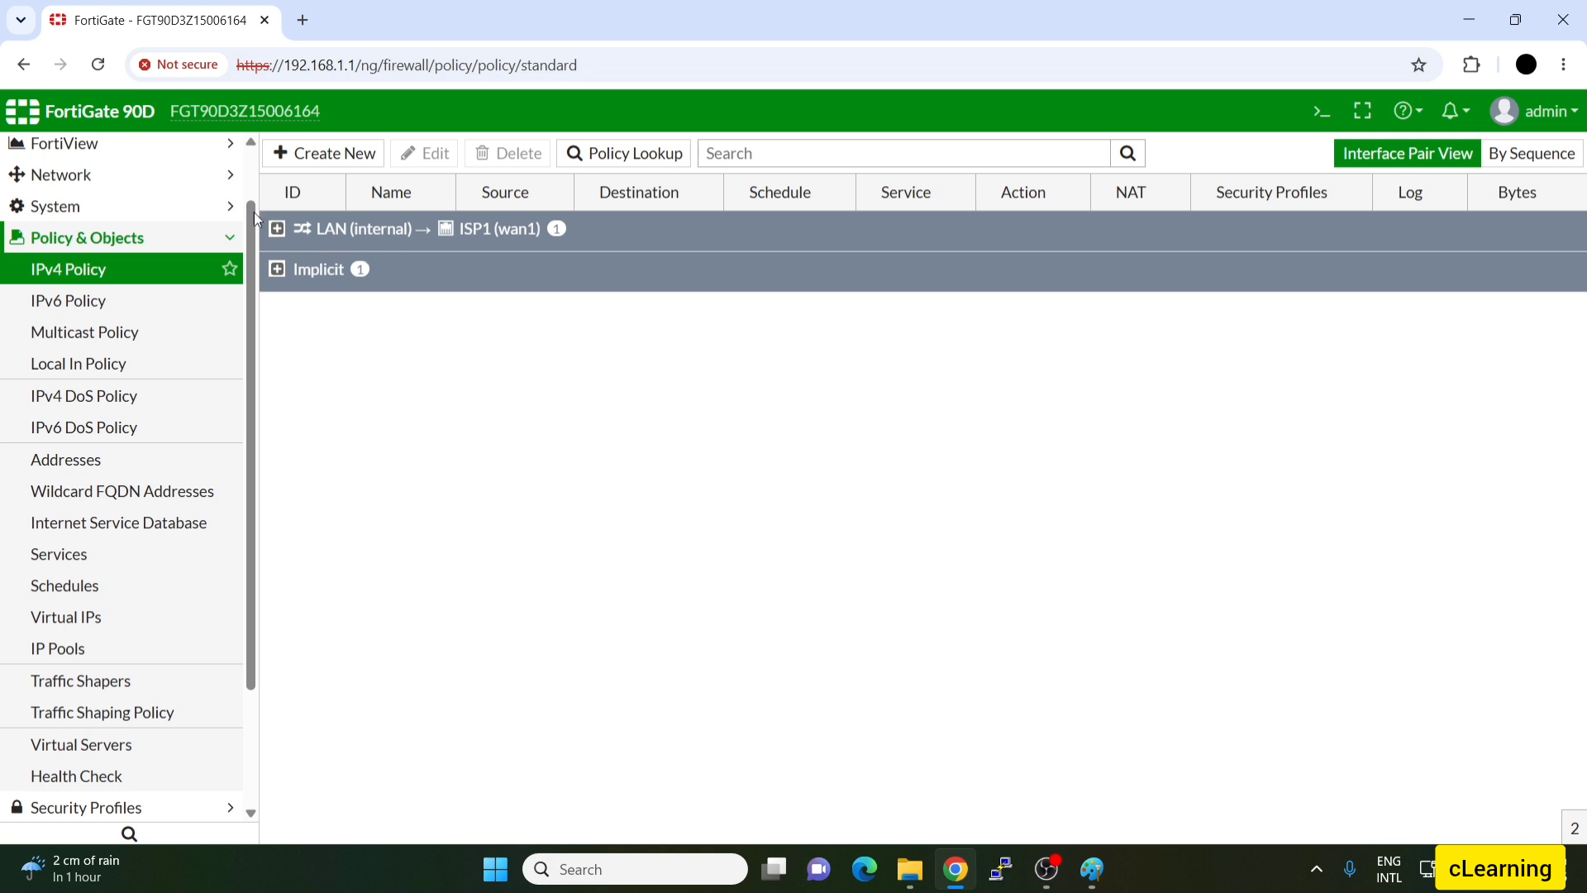
{"action": "left_click", "coordinate": [276, 228]}
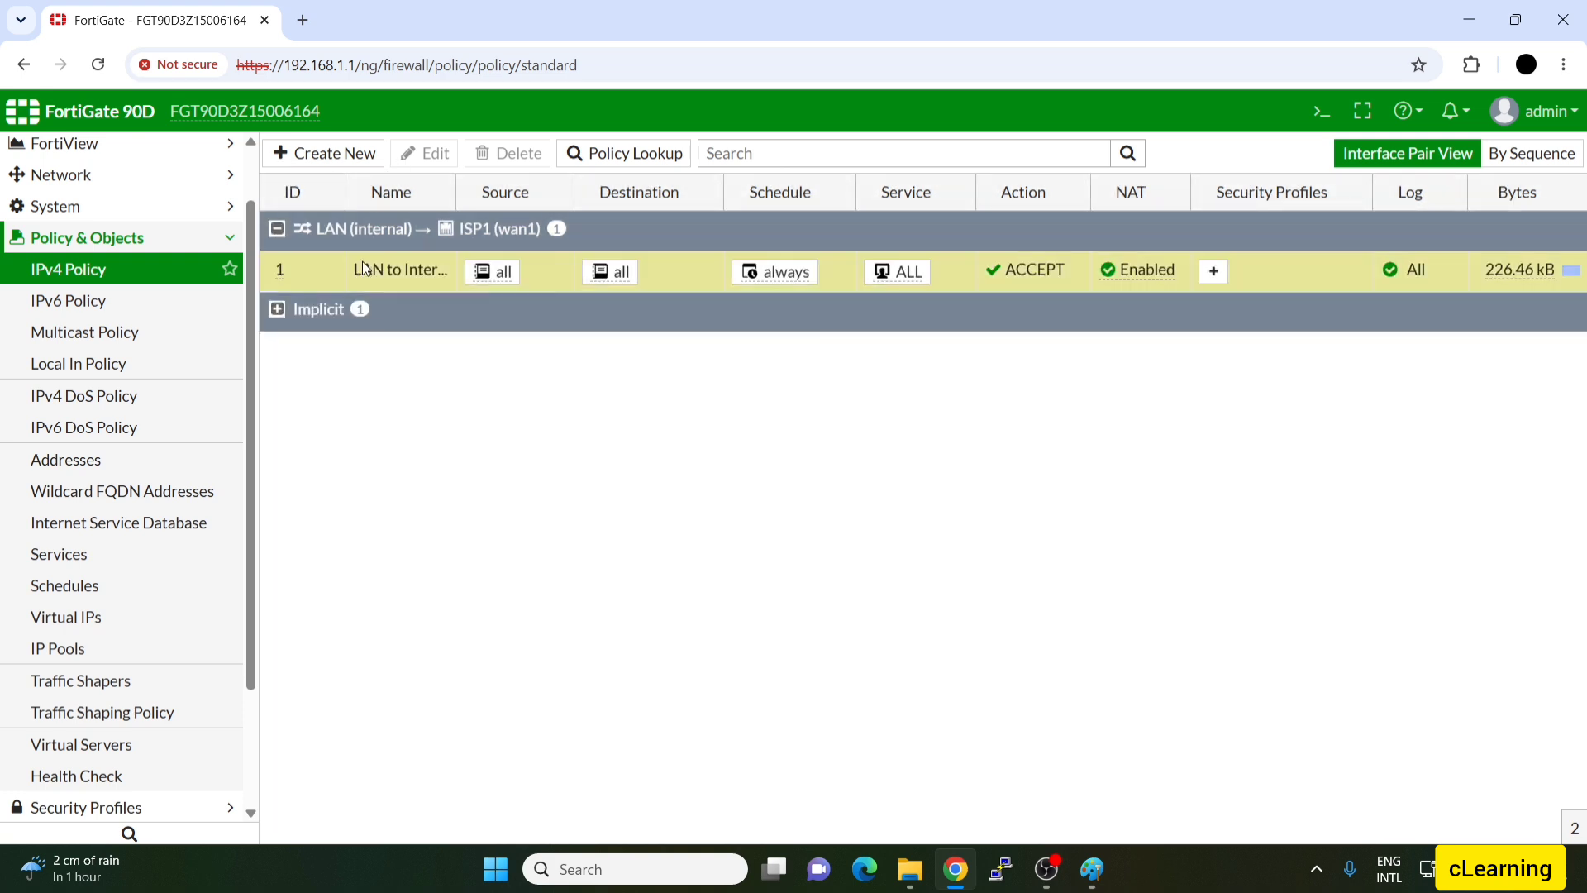
{"action": "right_click", "coordinate": [366, 267]}
{"action": "left_click", "coordinate": [453, 592]}
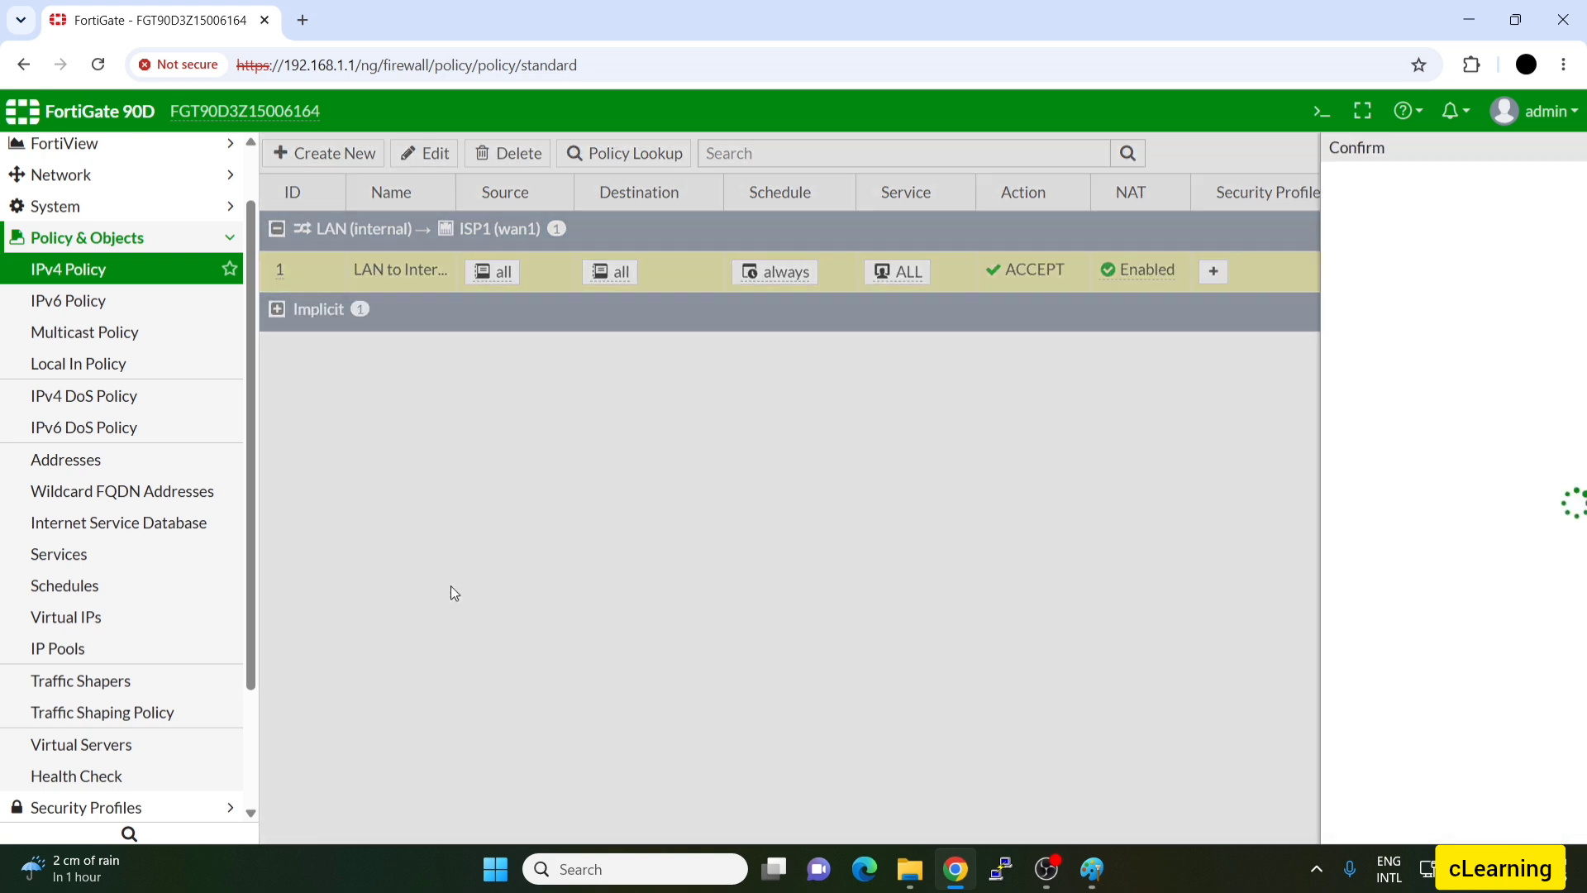
{"action": "left_click", "coordinate": [1253, 277]}
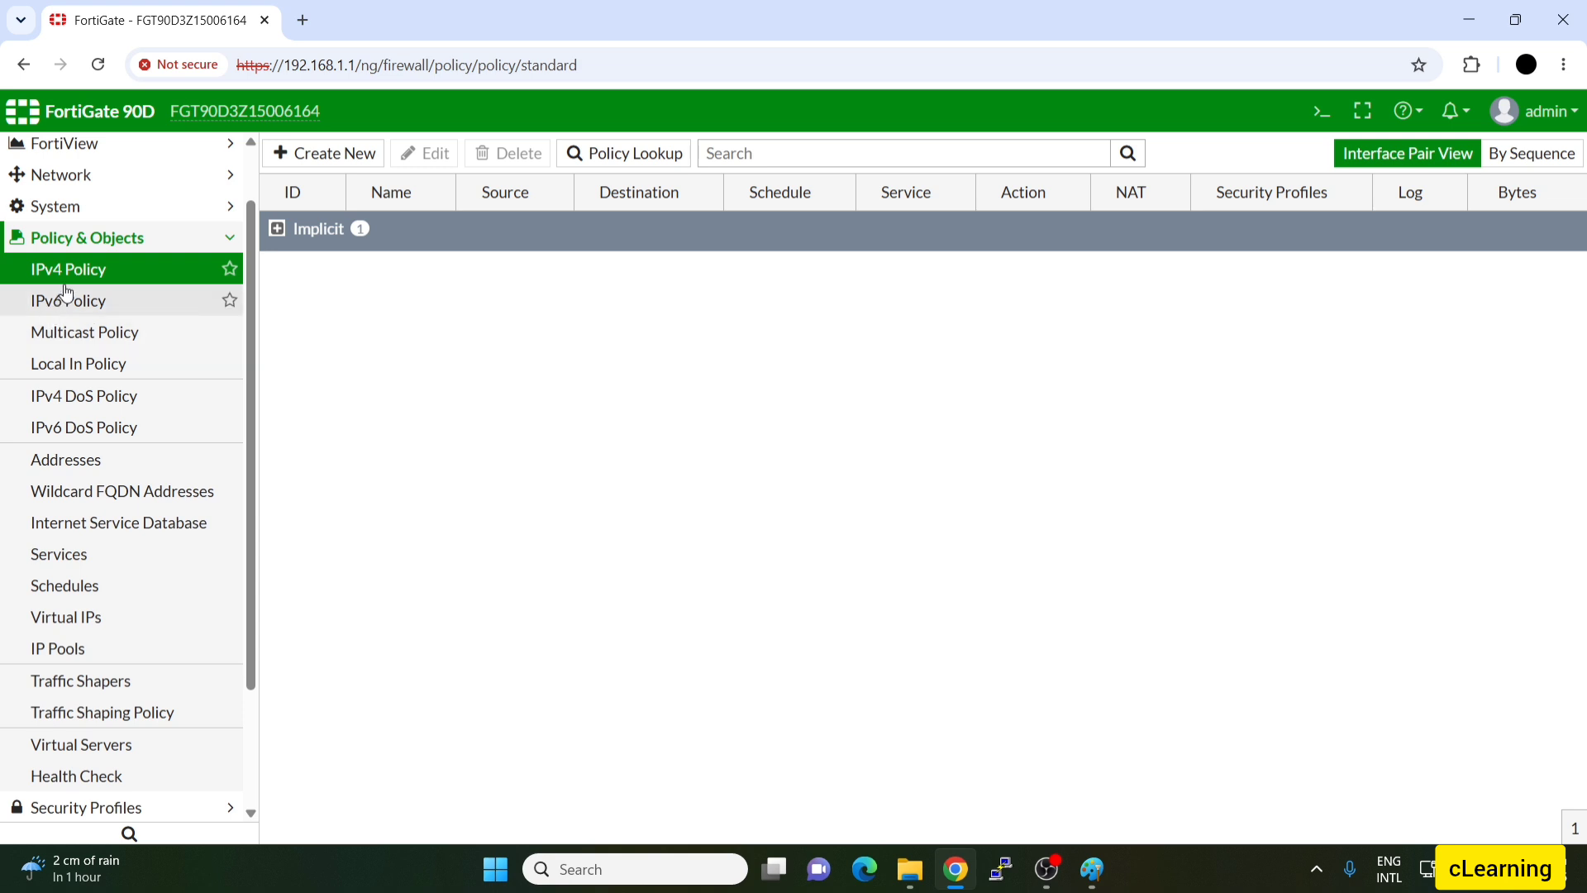
Return to the SD-WAN settings and add ISP1 (wan1) as the first interface member
{"action": "left_click", "coordinate": [124, 182]}
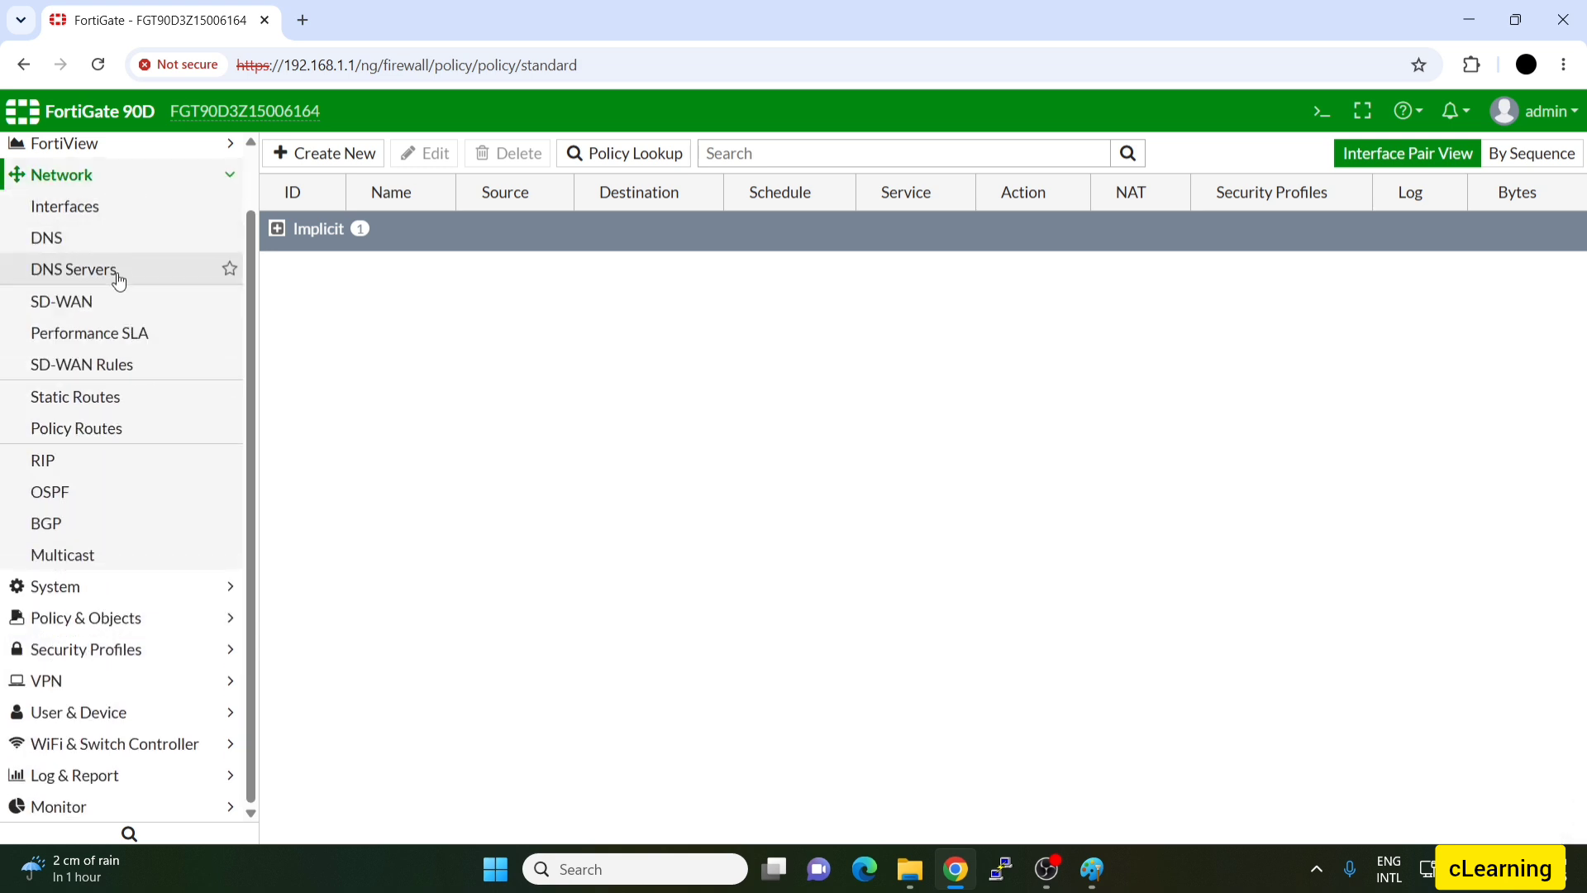
{"action": "left_click", "coordinate": [86, 306]}
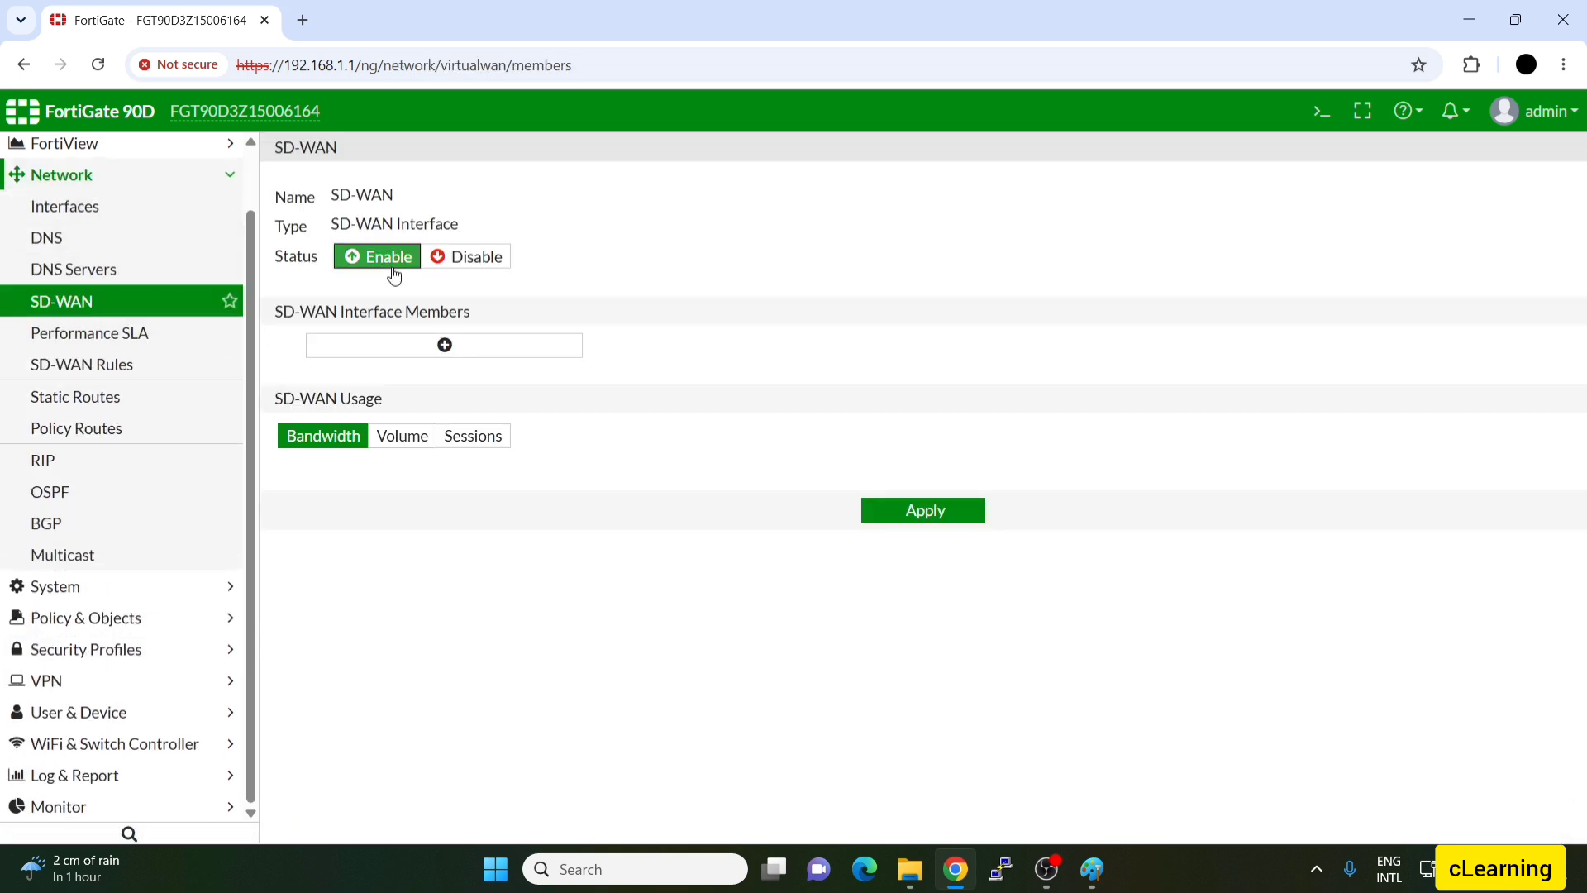
{"action": "left_click", "coordinate": [431, 356]}
{"action": "left_click", "coordinate": [539, 353]}
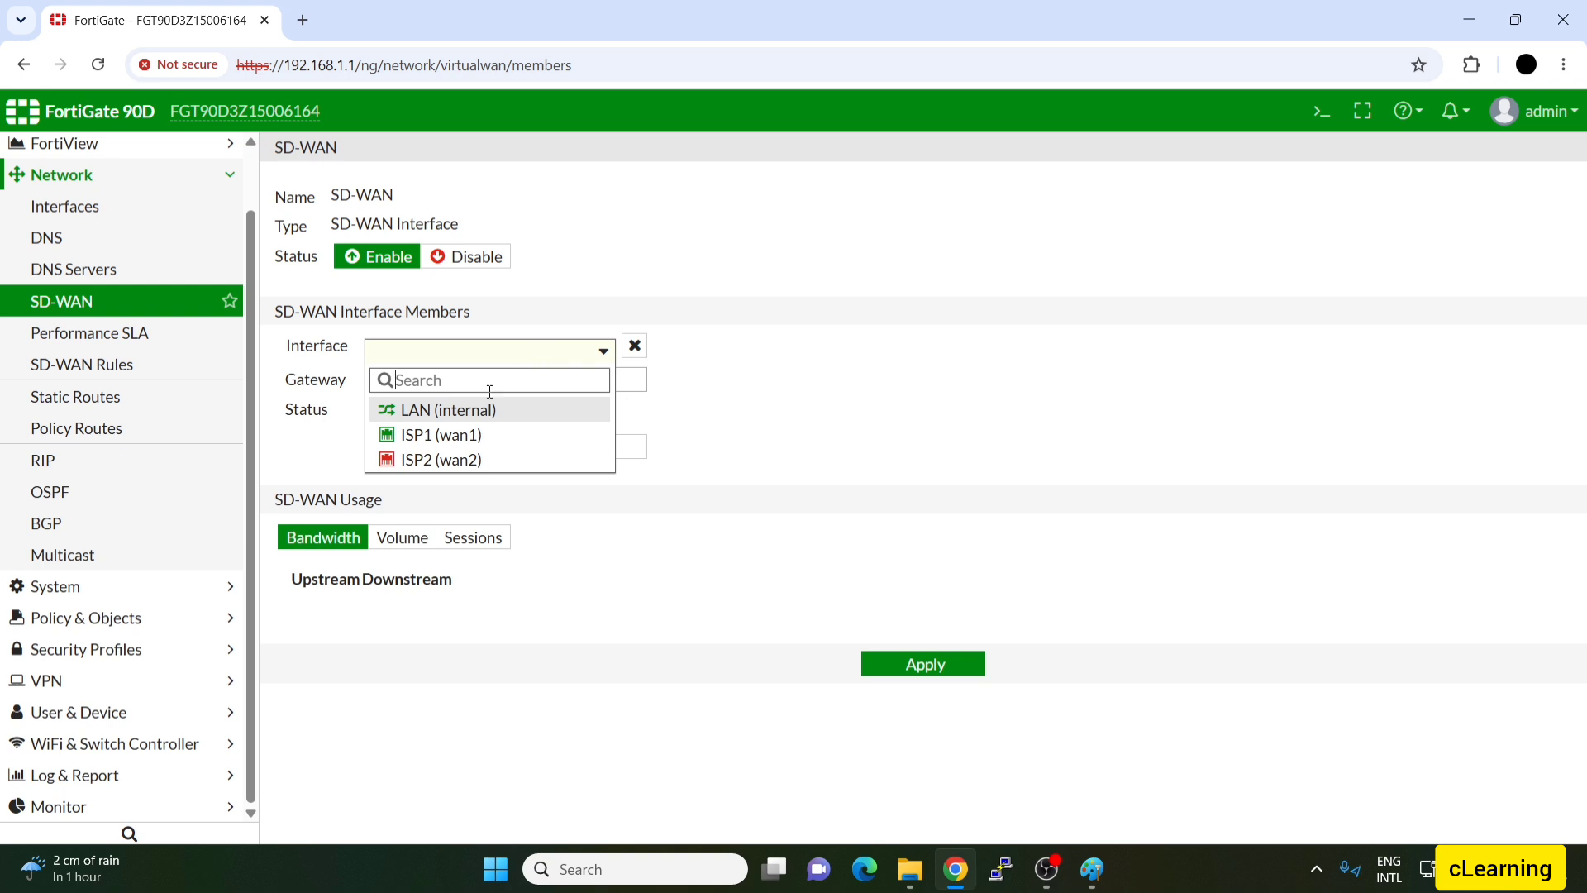
{"action": "mouse_move", "coordinate": [420, 443]}
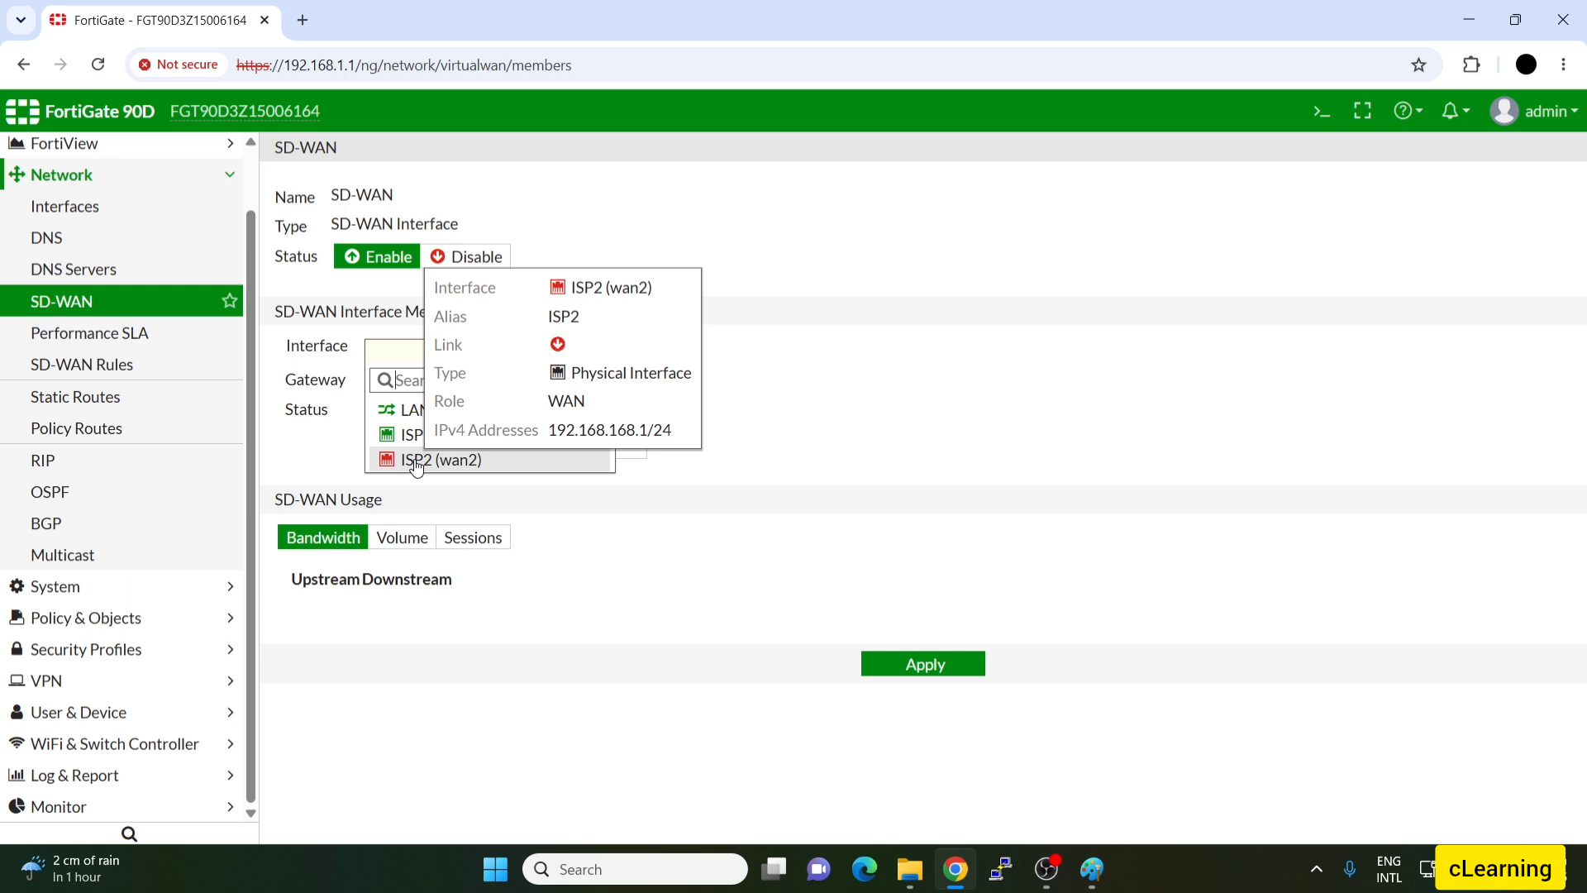
{"action": "left_click", "coordinate": [496, 352]}
{"action": "left_click", "coordinate": [500, 358]}
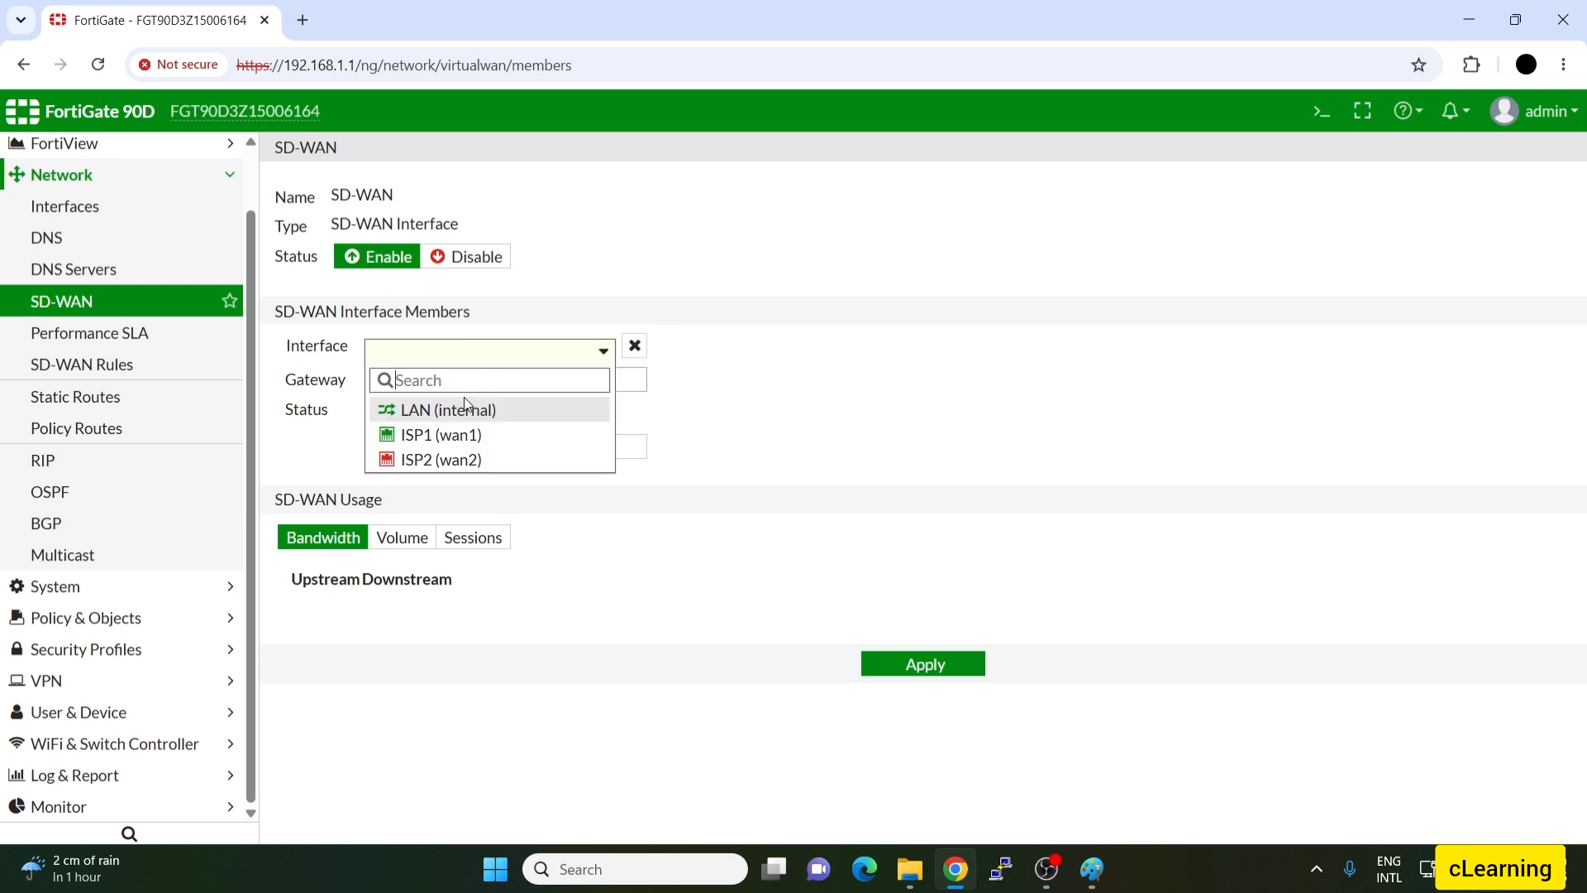
{"action": "left_click", "coordinate": [450, 435]}
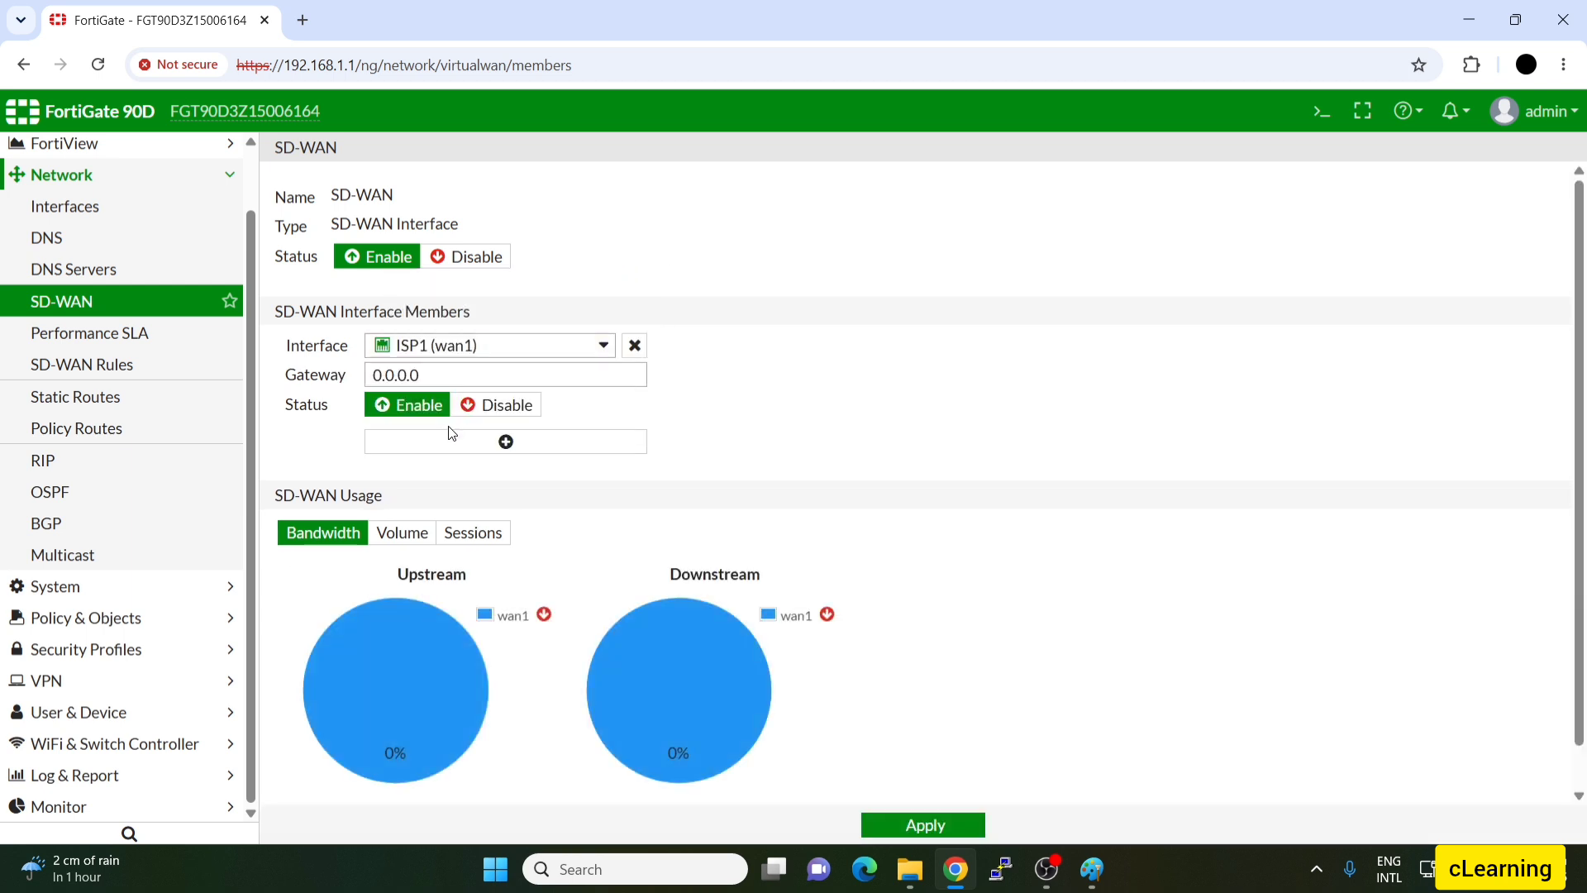
{"action": "double_click", "coordinate": [417, 374]}
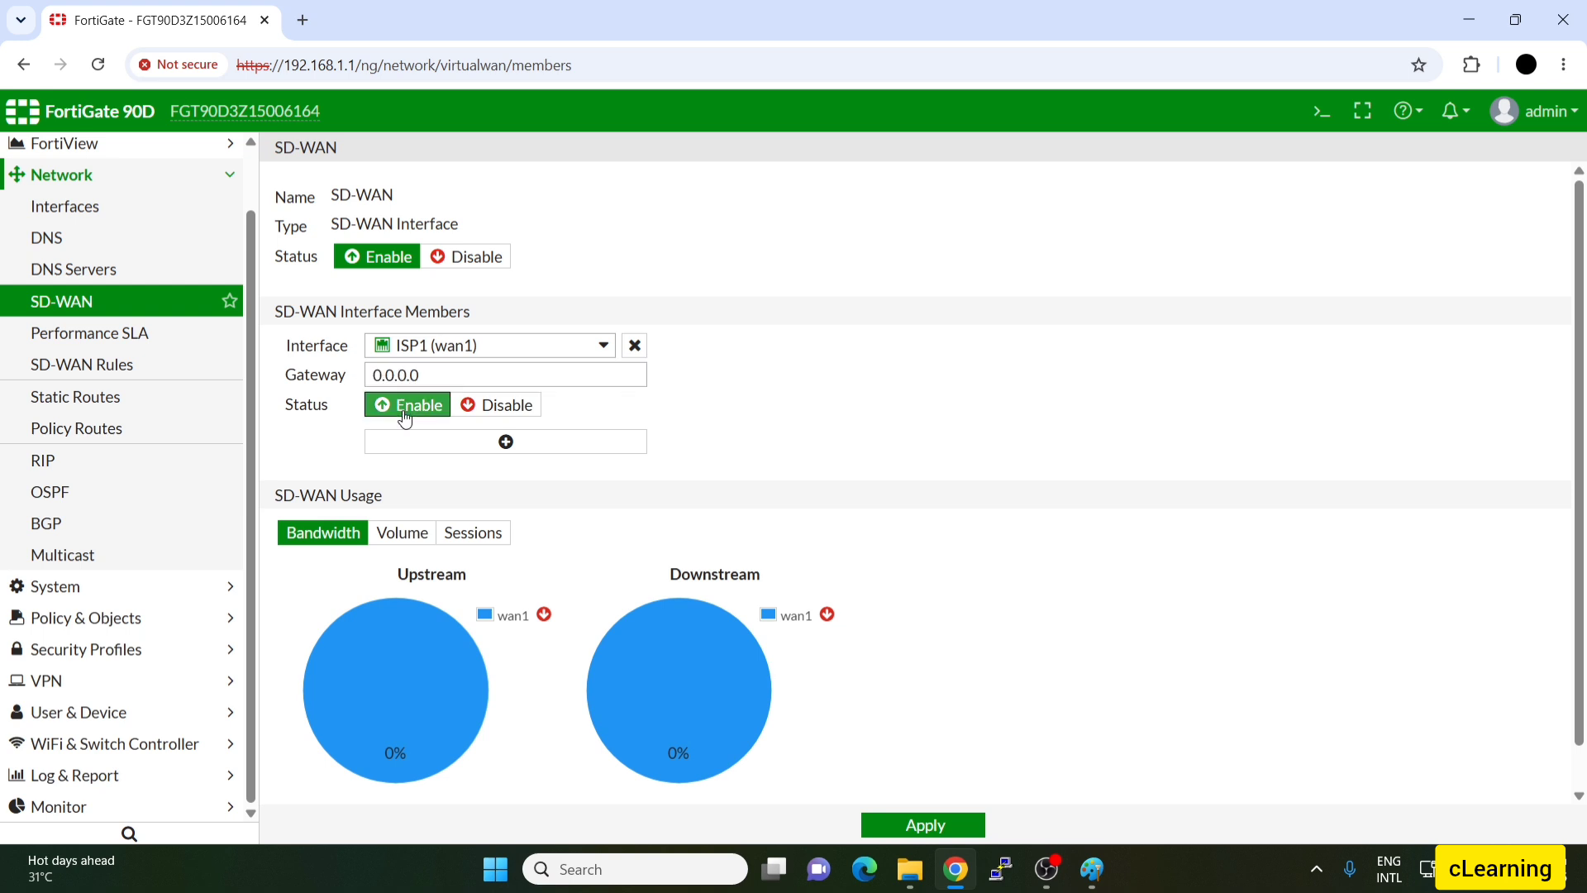
Add ISP2 (wan2) as the second SD-WAN interface member and review its gateway field and the bandwidth usage charts
{"action": "left_click", "coordinate": [434, 442]}
{"action": "left_click", "coordinate": [537, 449]}
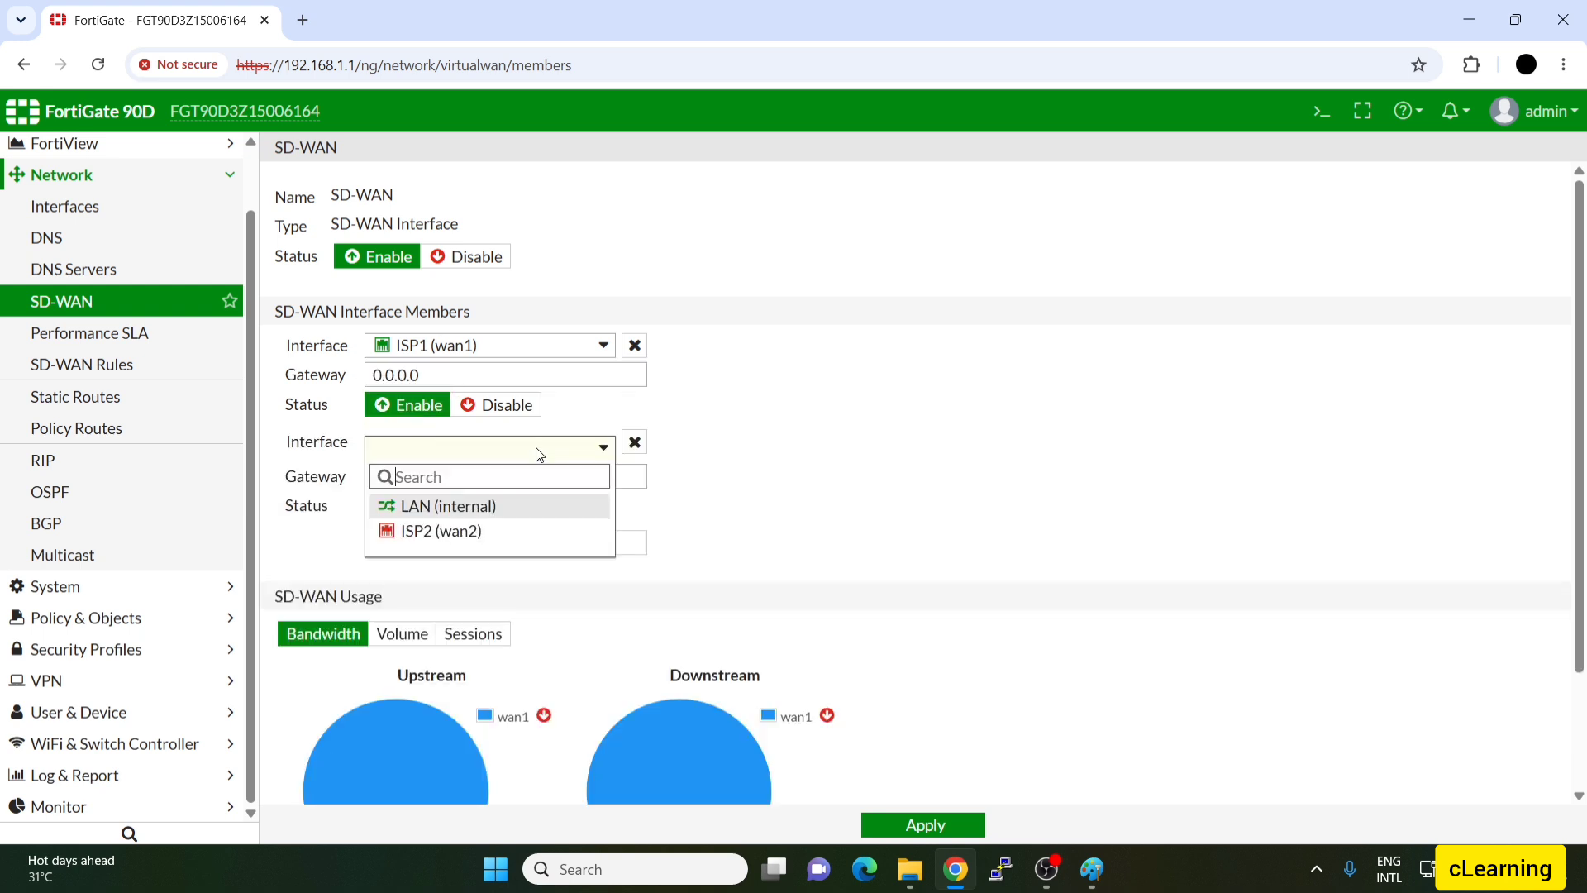
{"action": "left_click", "coordinate": [443, 531]}
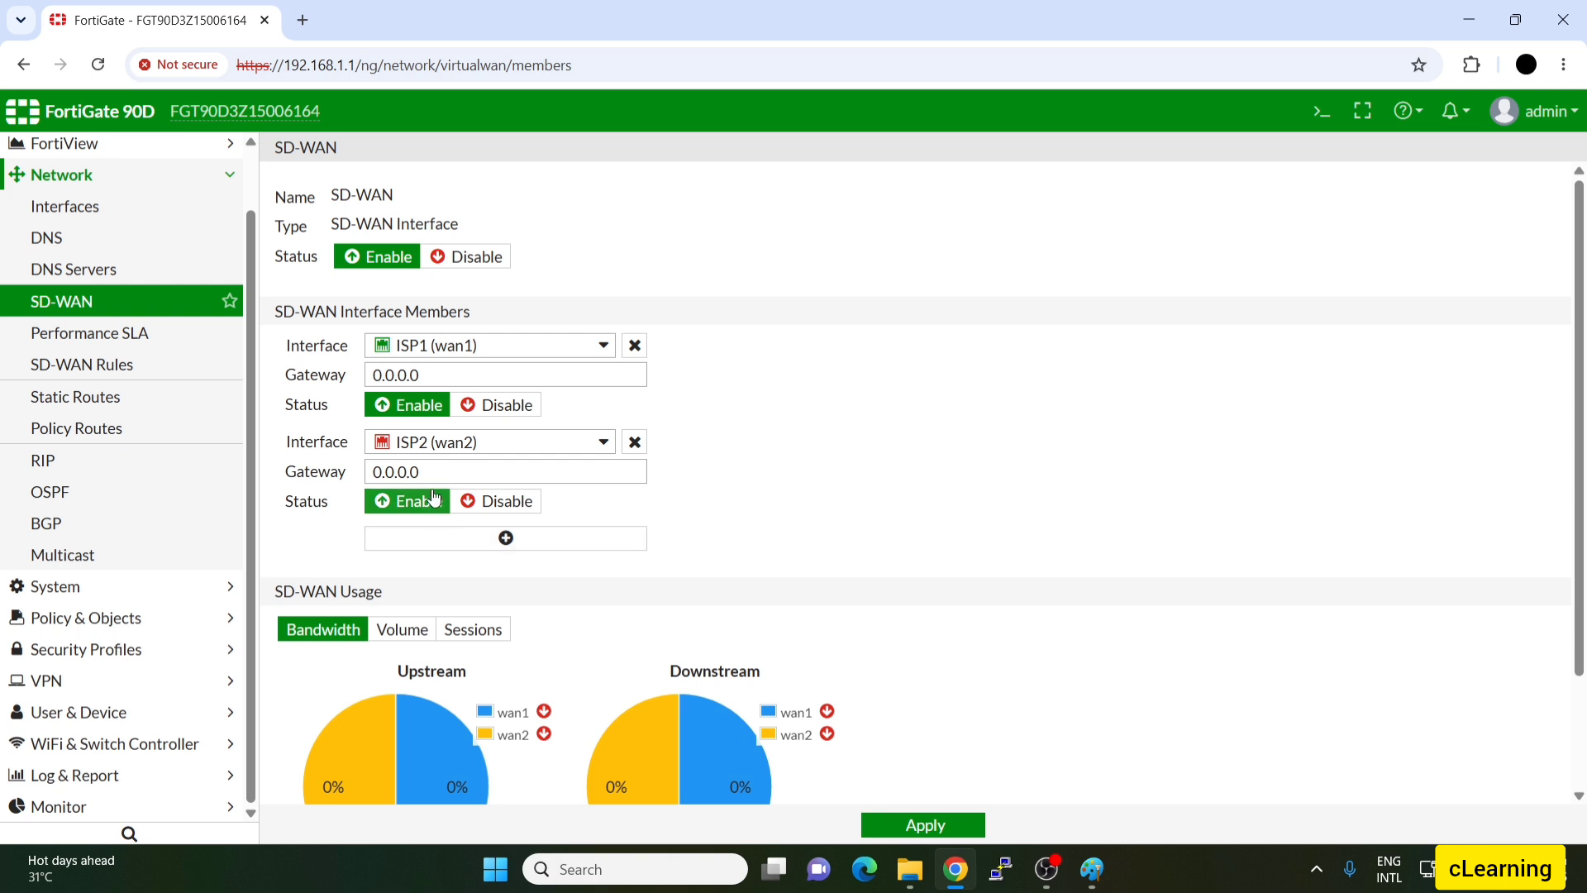
{"action": "left_click_drag", "start_coordinate": [612, 471], "coordinate": [301, 481]}
{"action": "scroll", "coordinate": [344, 538], "scroll_direction": "down", "scroll_amount": 2}
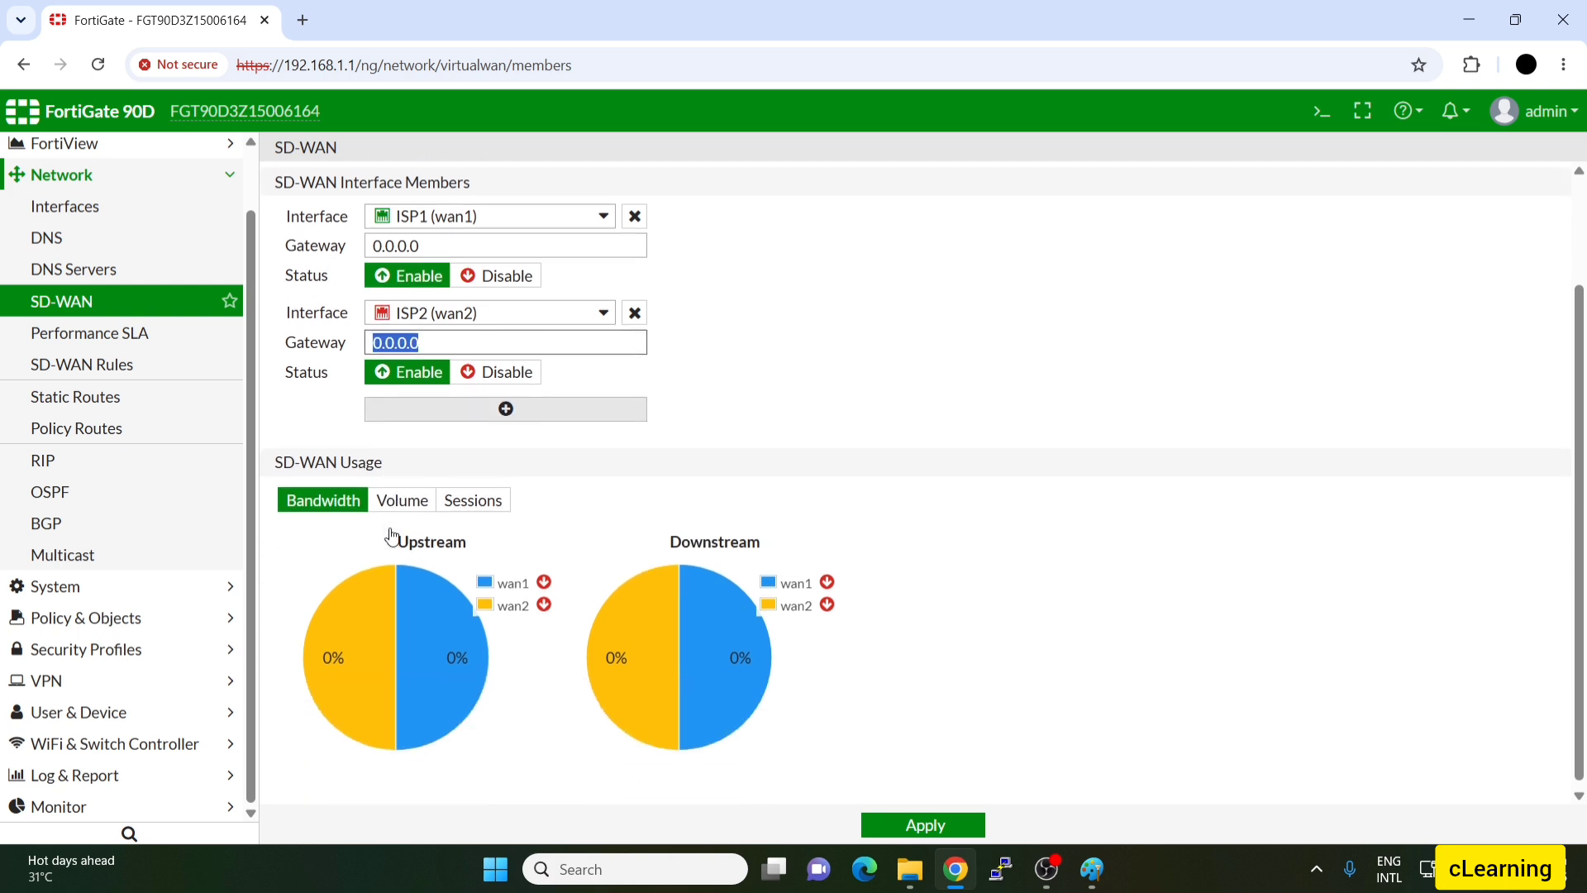
{"action": "scroll", "coordinate": [392, 536], "scroll_direction": "up", "scroll_amount": 2}
{"action": "scroll", "coordinate": [391, 535], "scroll_direction": "down", "scroll_amount": 2}
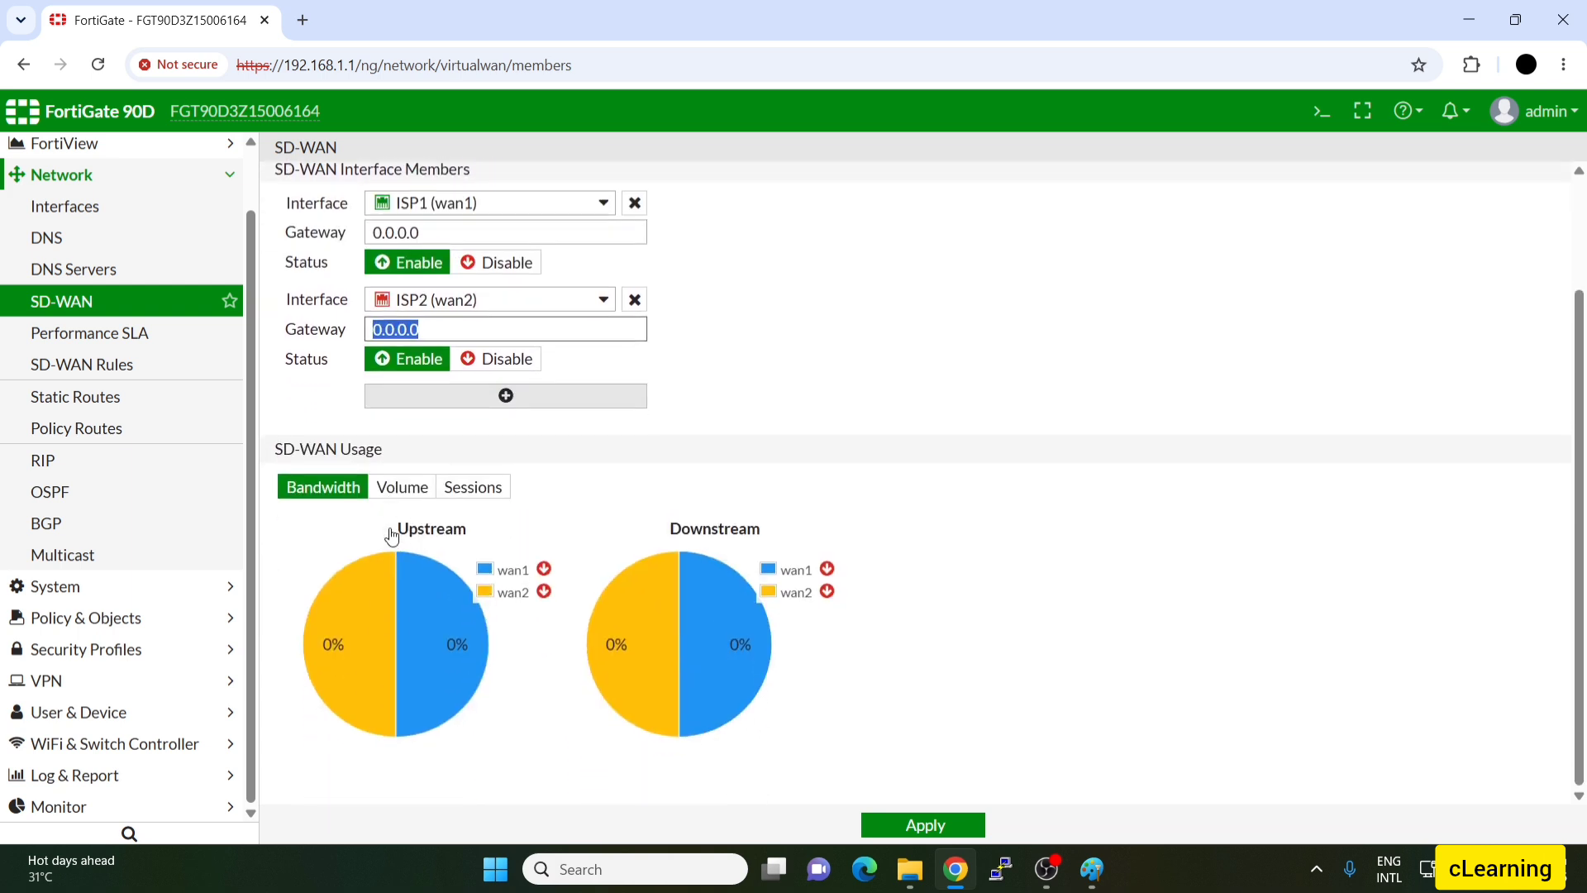
Check the network diagram in Paint and set the gateway of SD-WAN member ISP1 (wan1) to 10.239.253.1
{"action": "scroll", "coordinate": [391, 536], "scroll_direction": "up", "scroll_amount": 2}
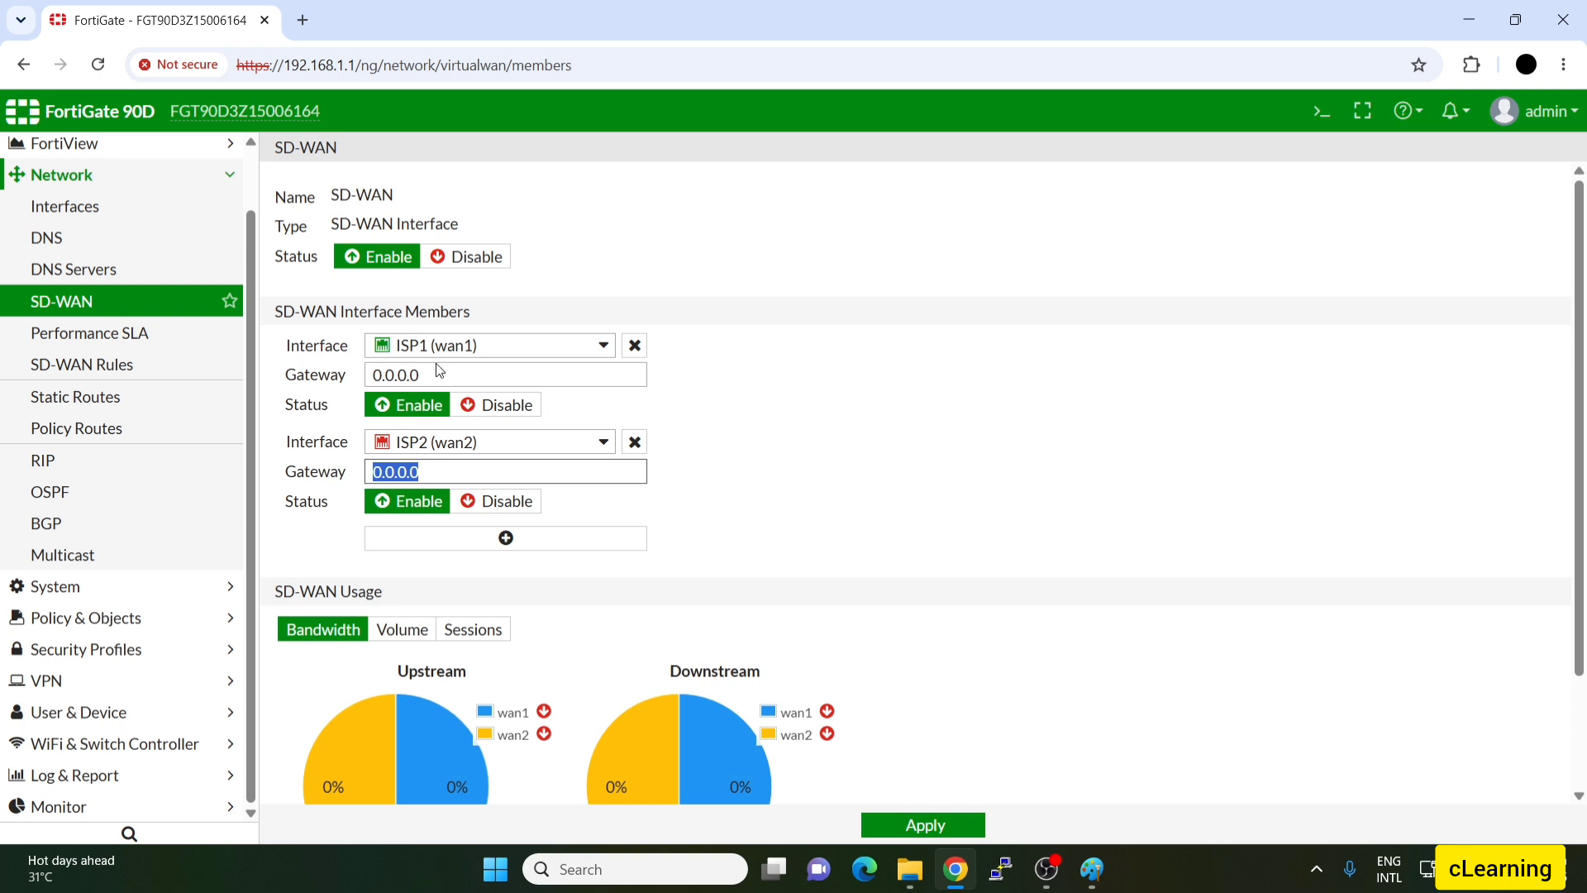
{"action": "left_click_drag", "start_coordinate": [441, 373], "coordinate": [372, 373]}
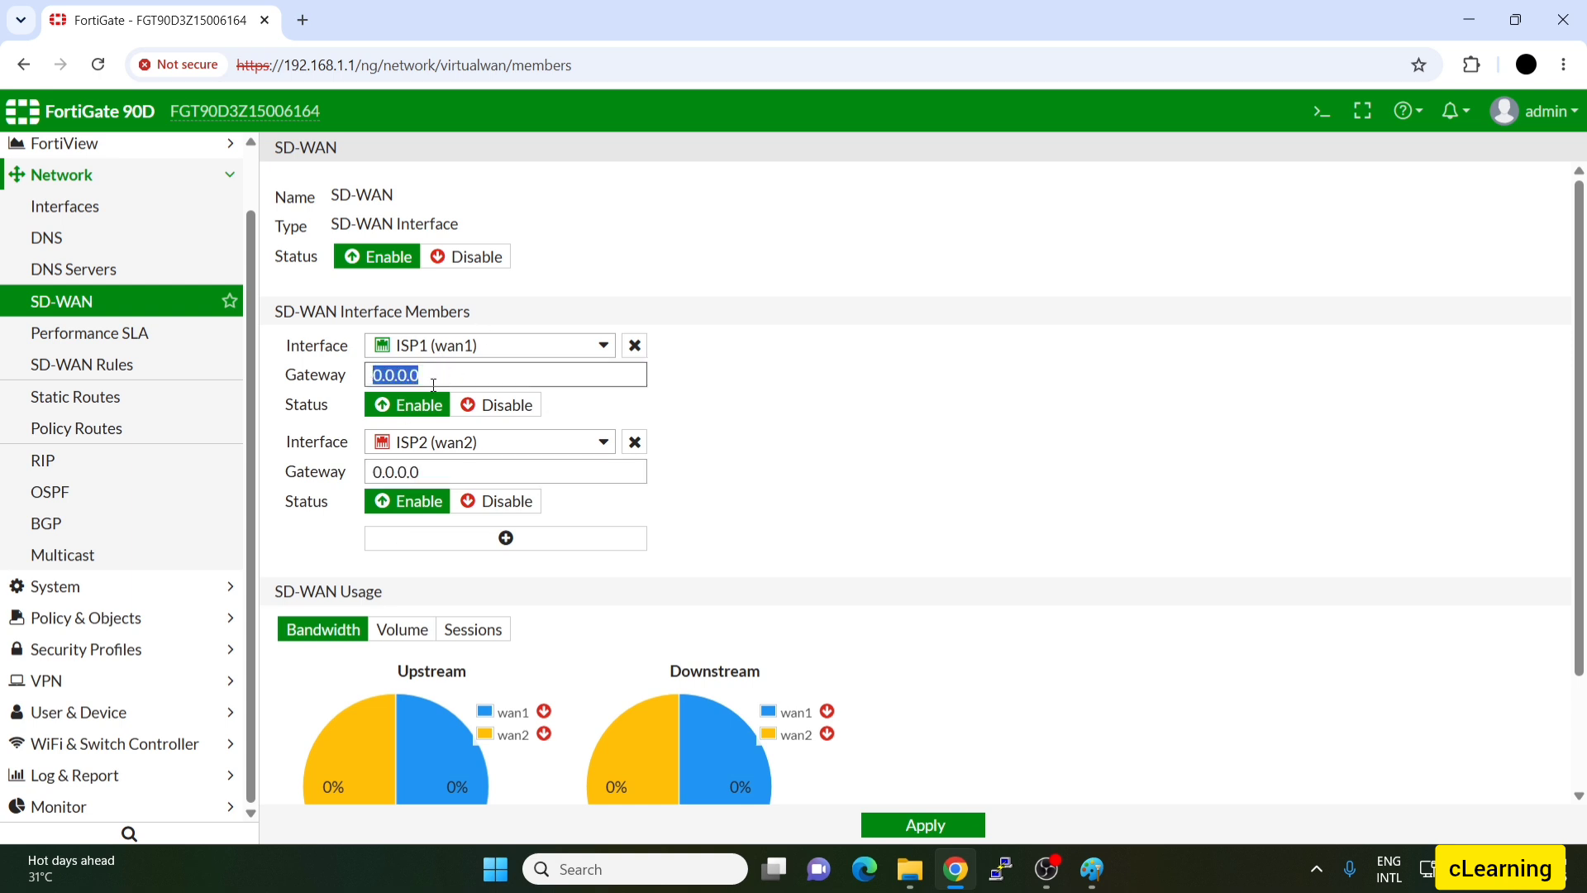
{"action": "left_click", "coordinate": [1078, 883]}
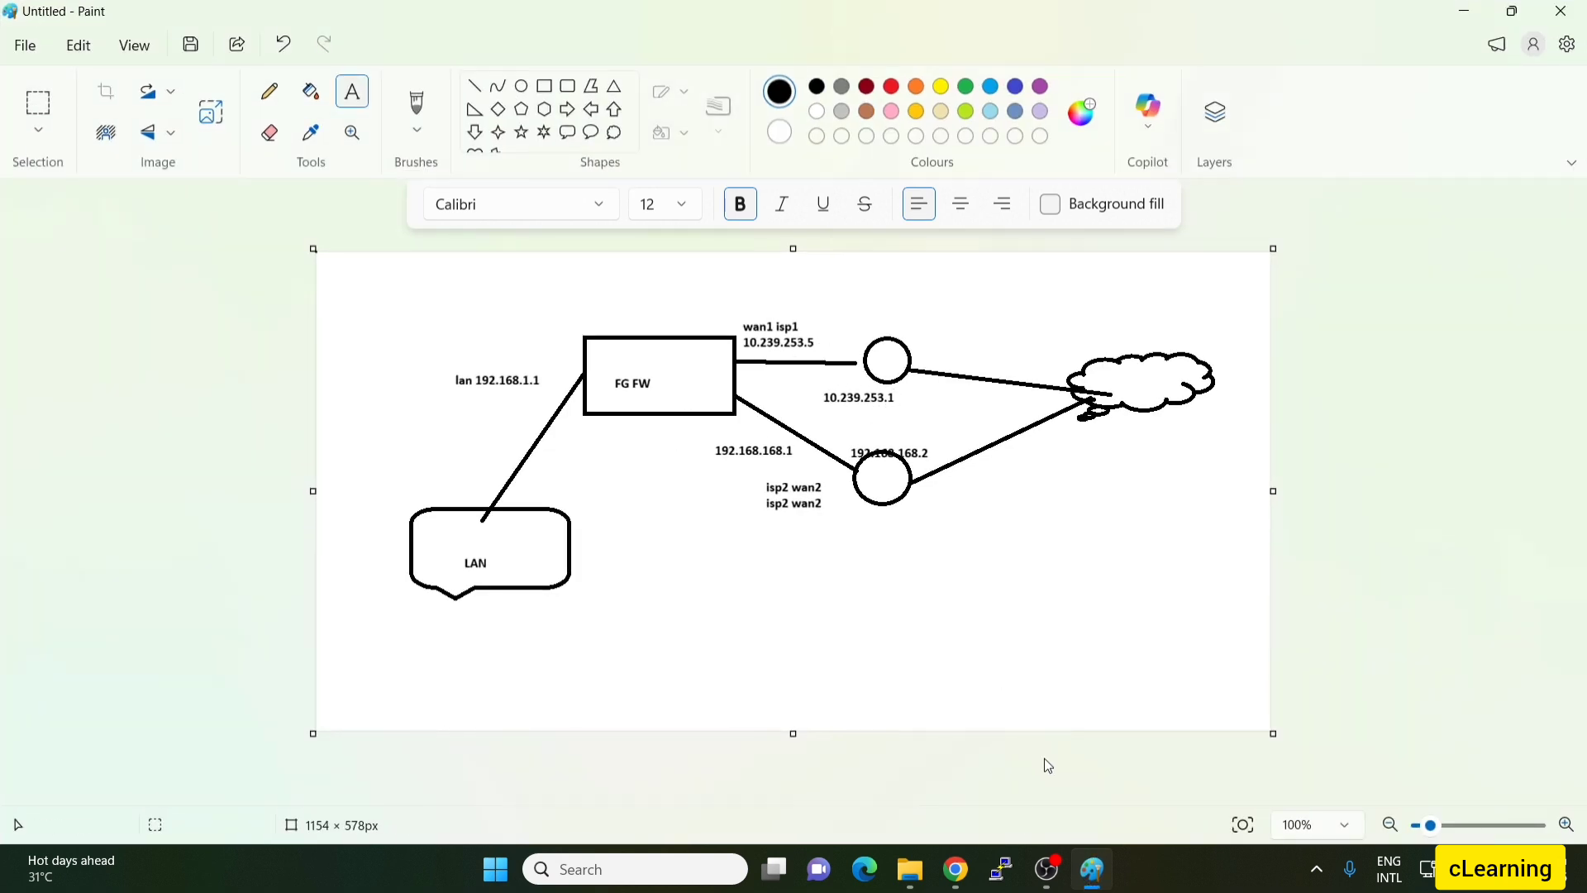
{"action": "left_click", "coordinate": [1105, 875]}
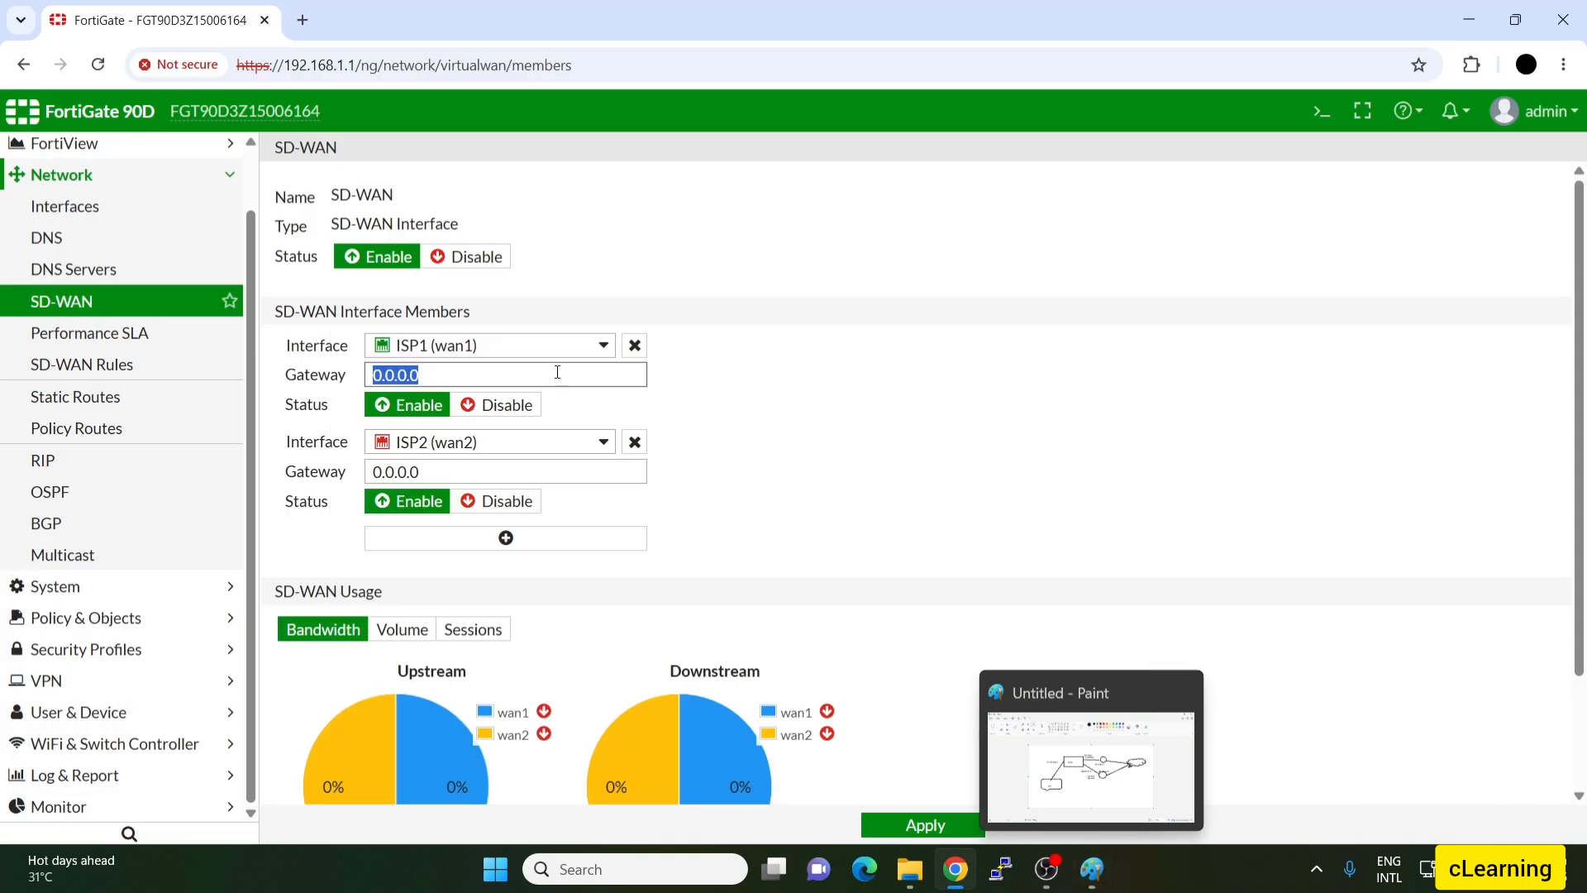
{"action": "type", "text": "10.239.2"}
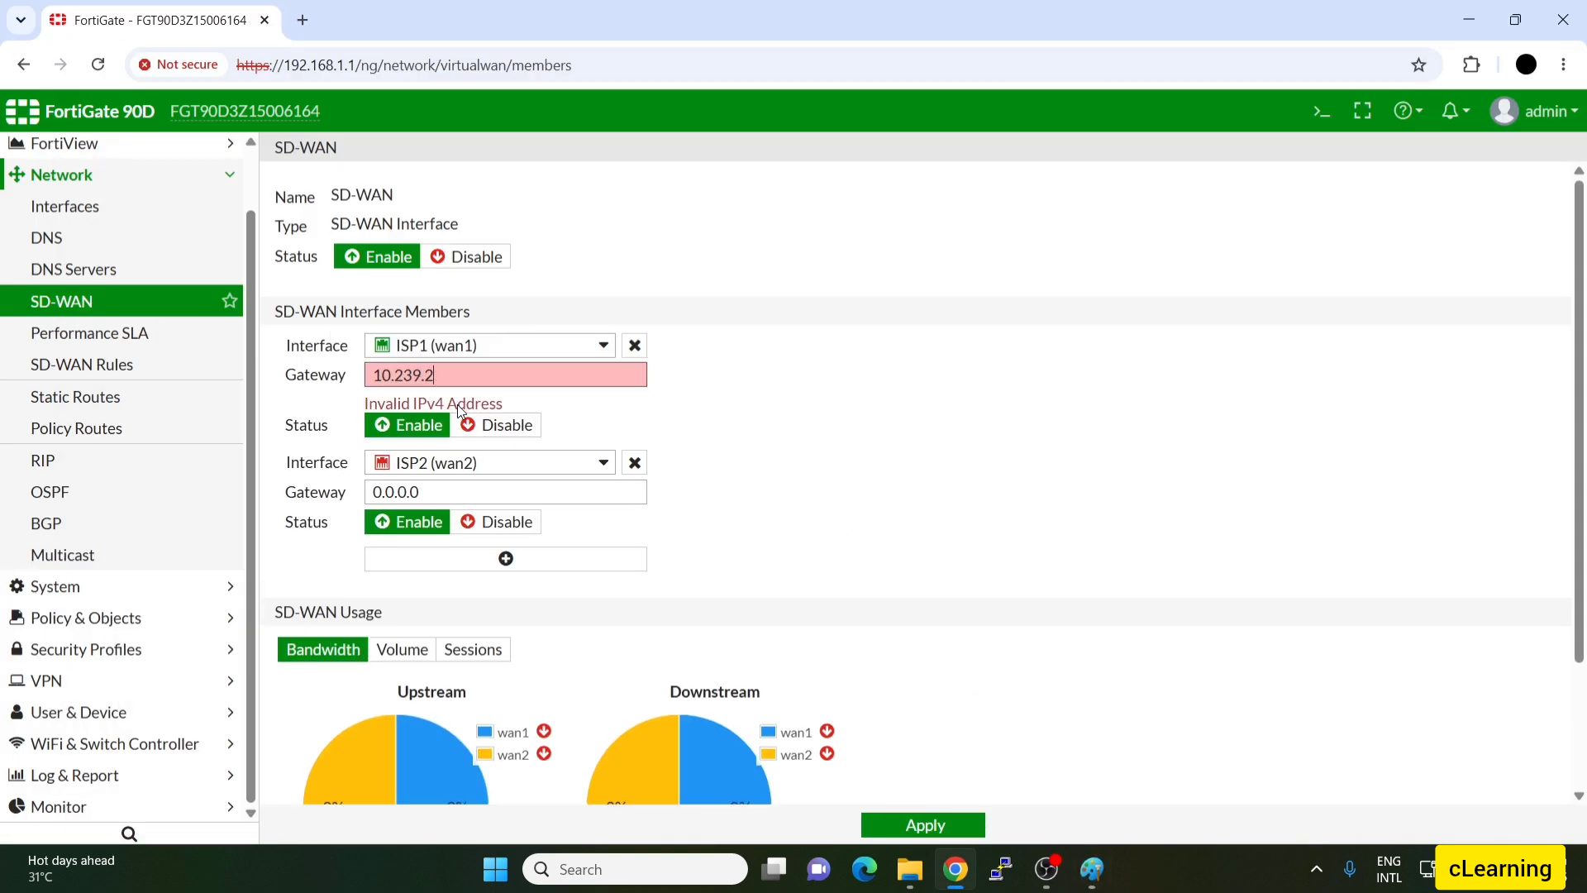
{"action": "type", "text": "53.1"}
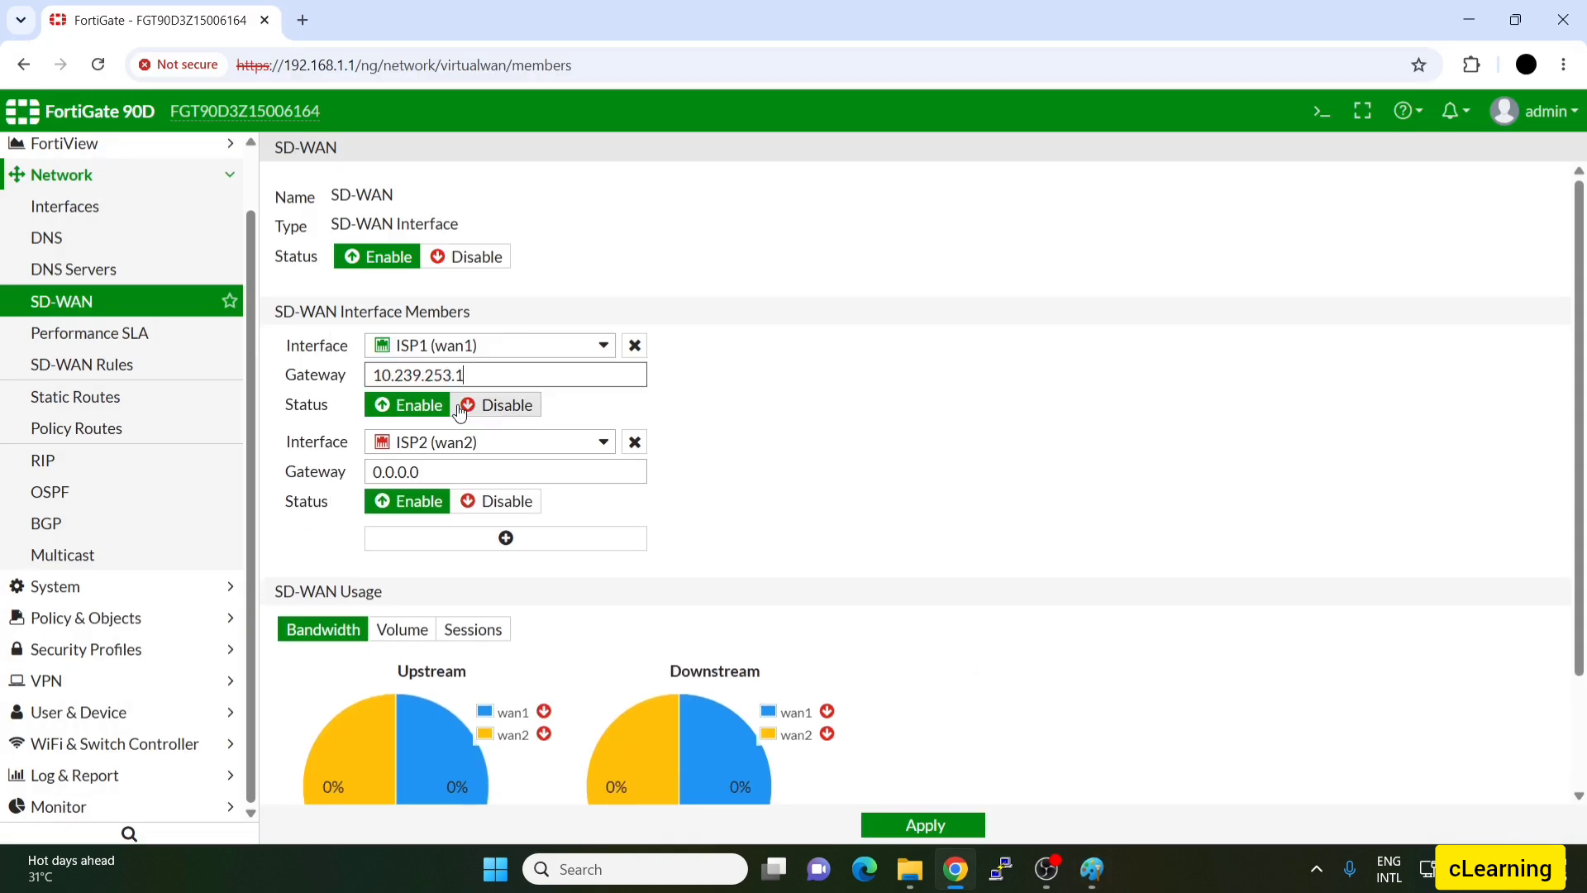
Set the gateway of SD-WAN member ISP2 (wan2) to 192.168.168.2 and compare it with the network diagram in Paint
{"action": "double_click", "coordinate": [463, 470]}
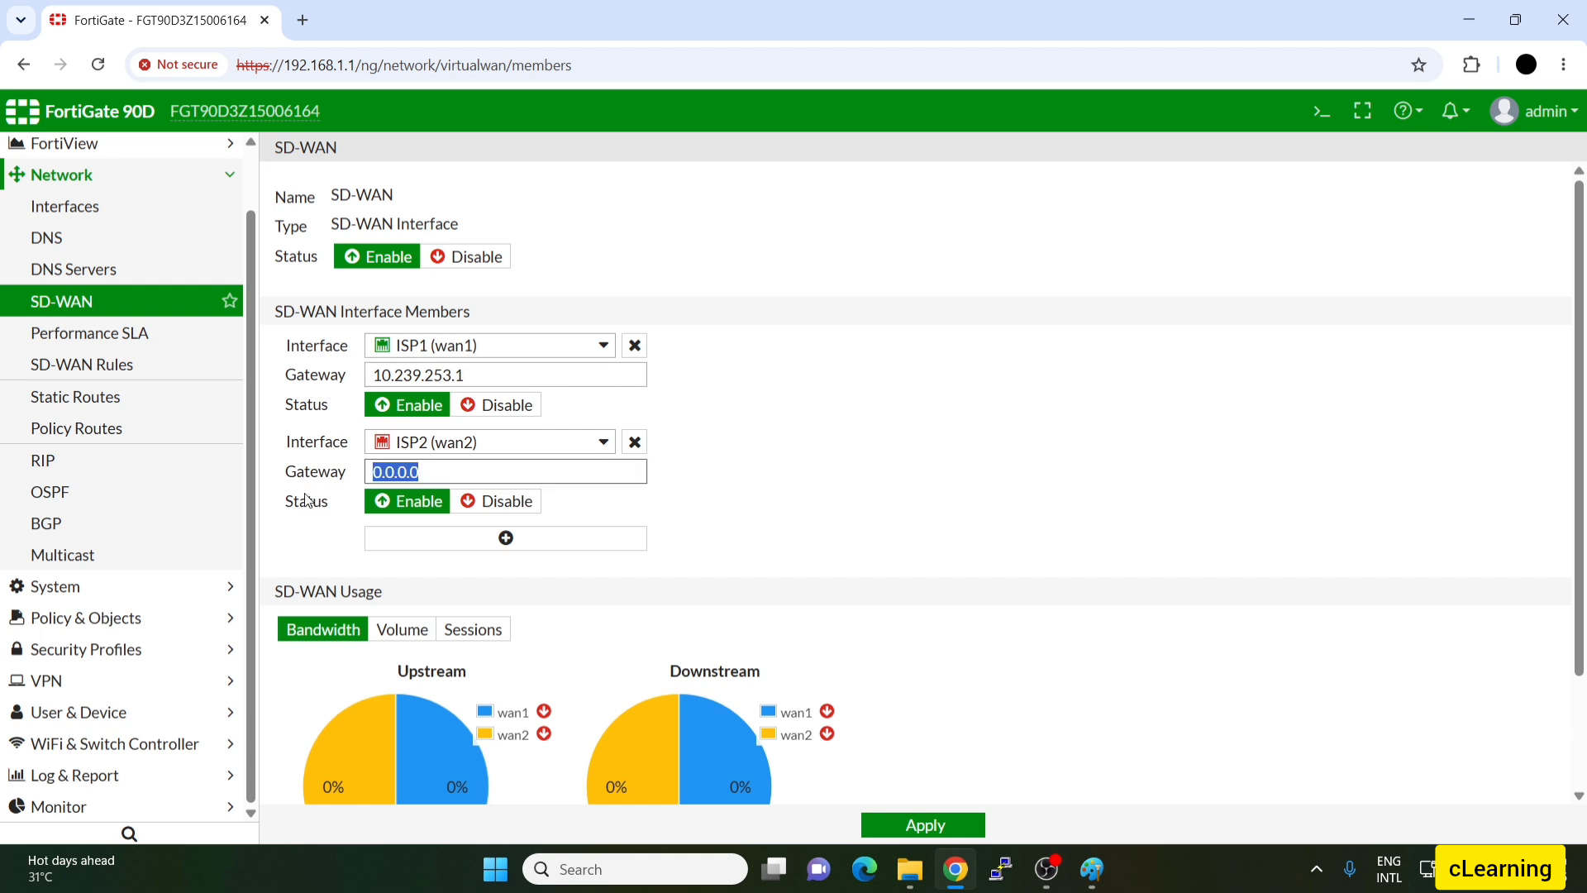
{"action": "type", "text": "192.168.168"}
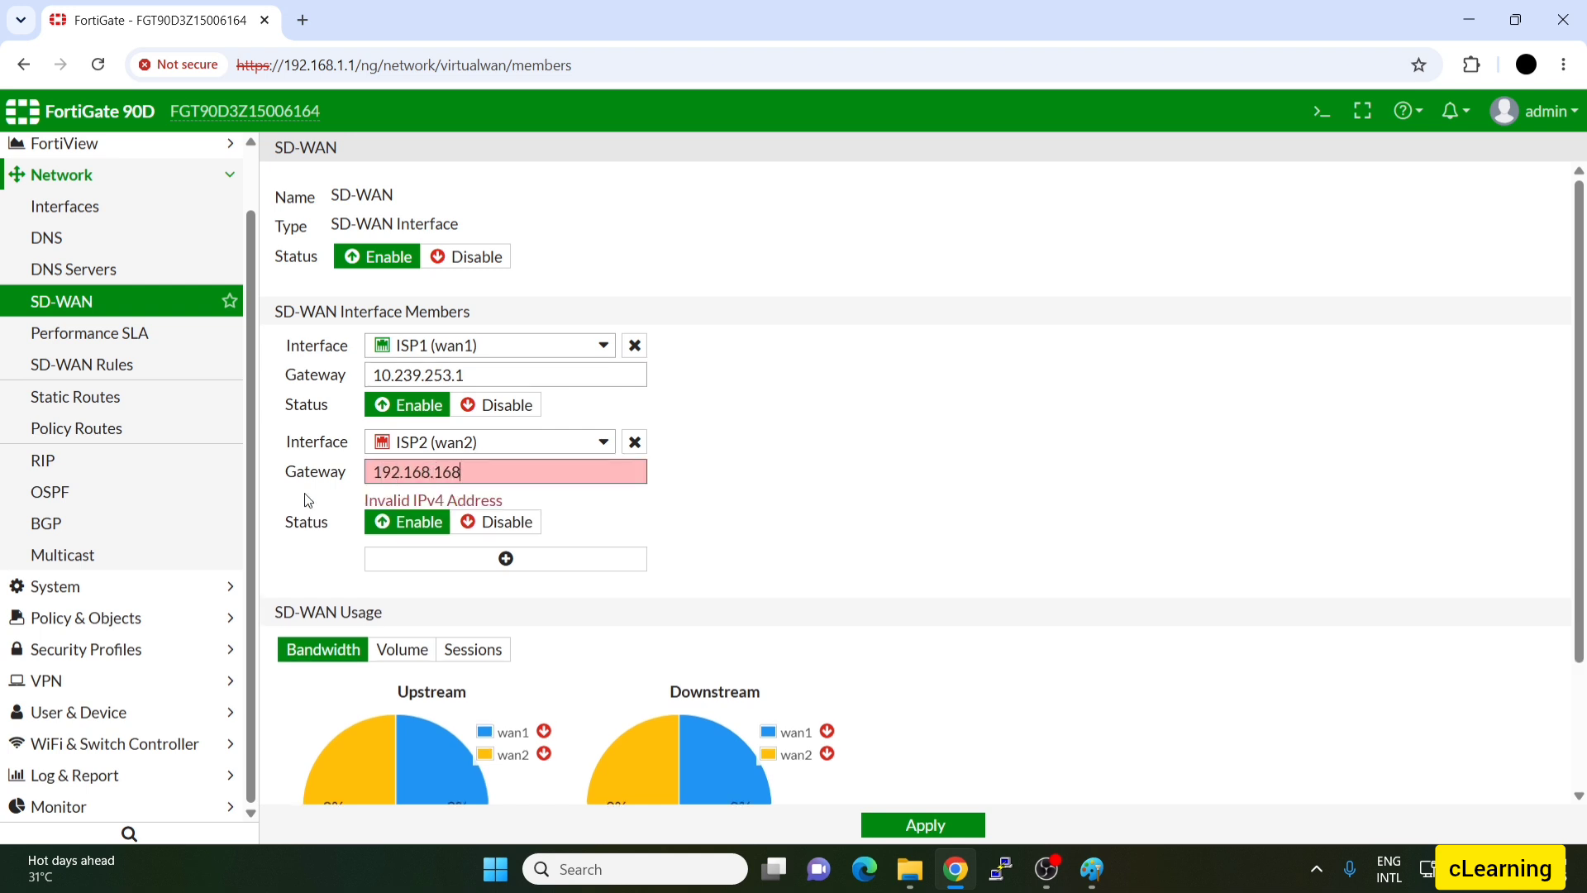
{"action": "type", "text": ".2"}
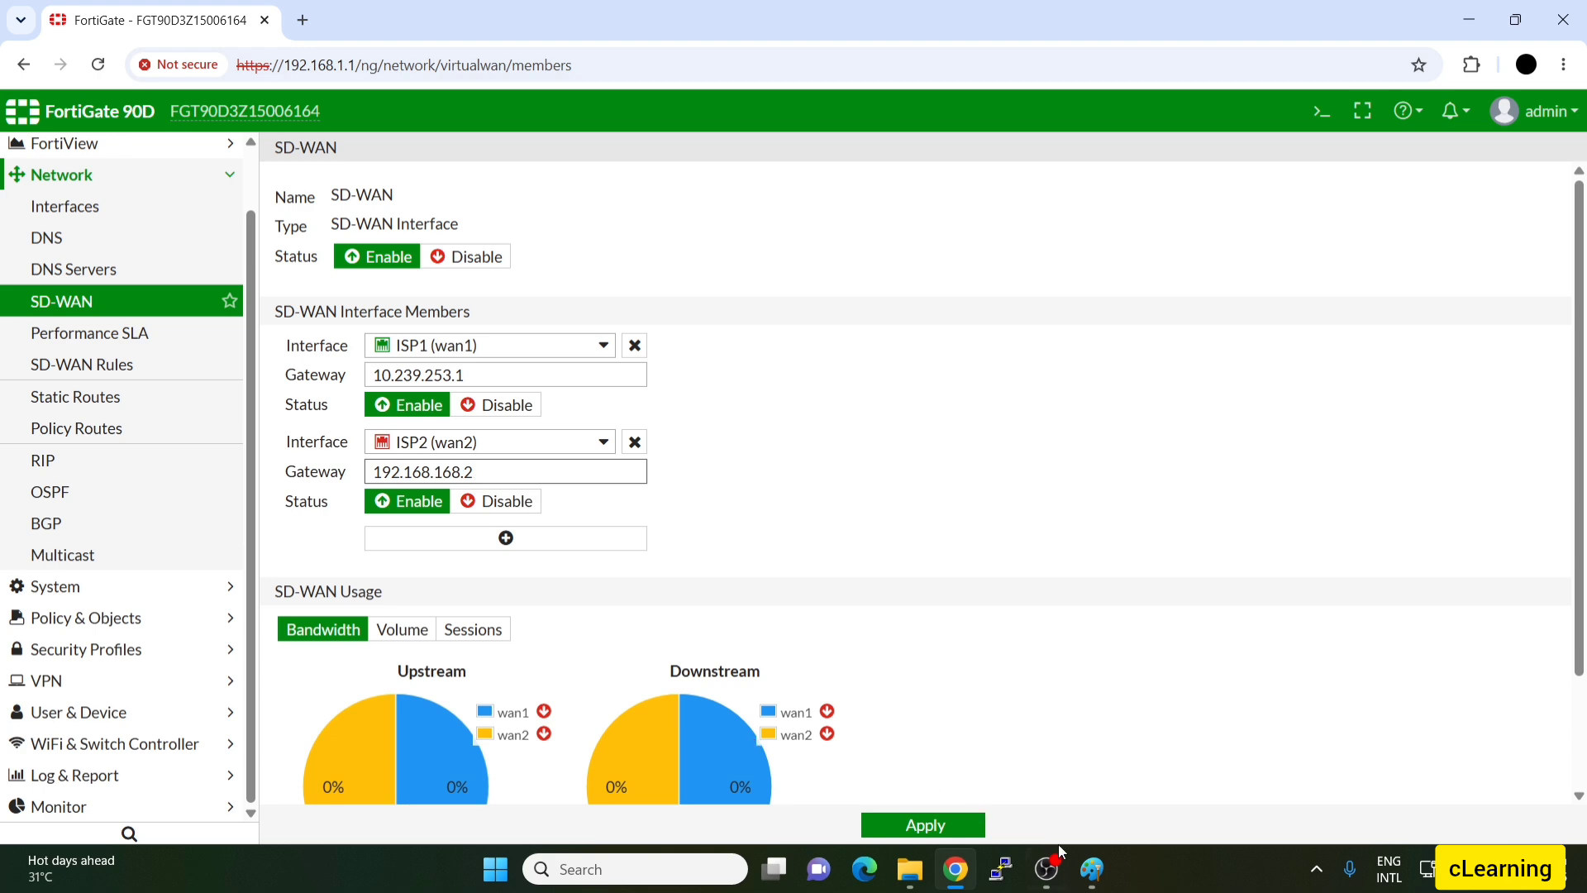
{"action": "left_click", "coordinate": [1092, 868]}
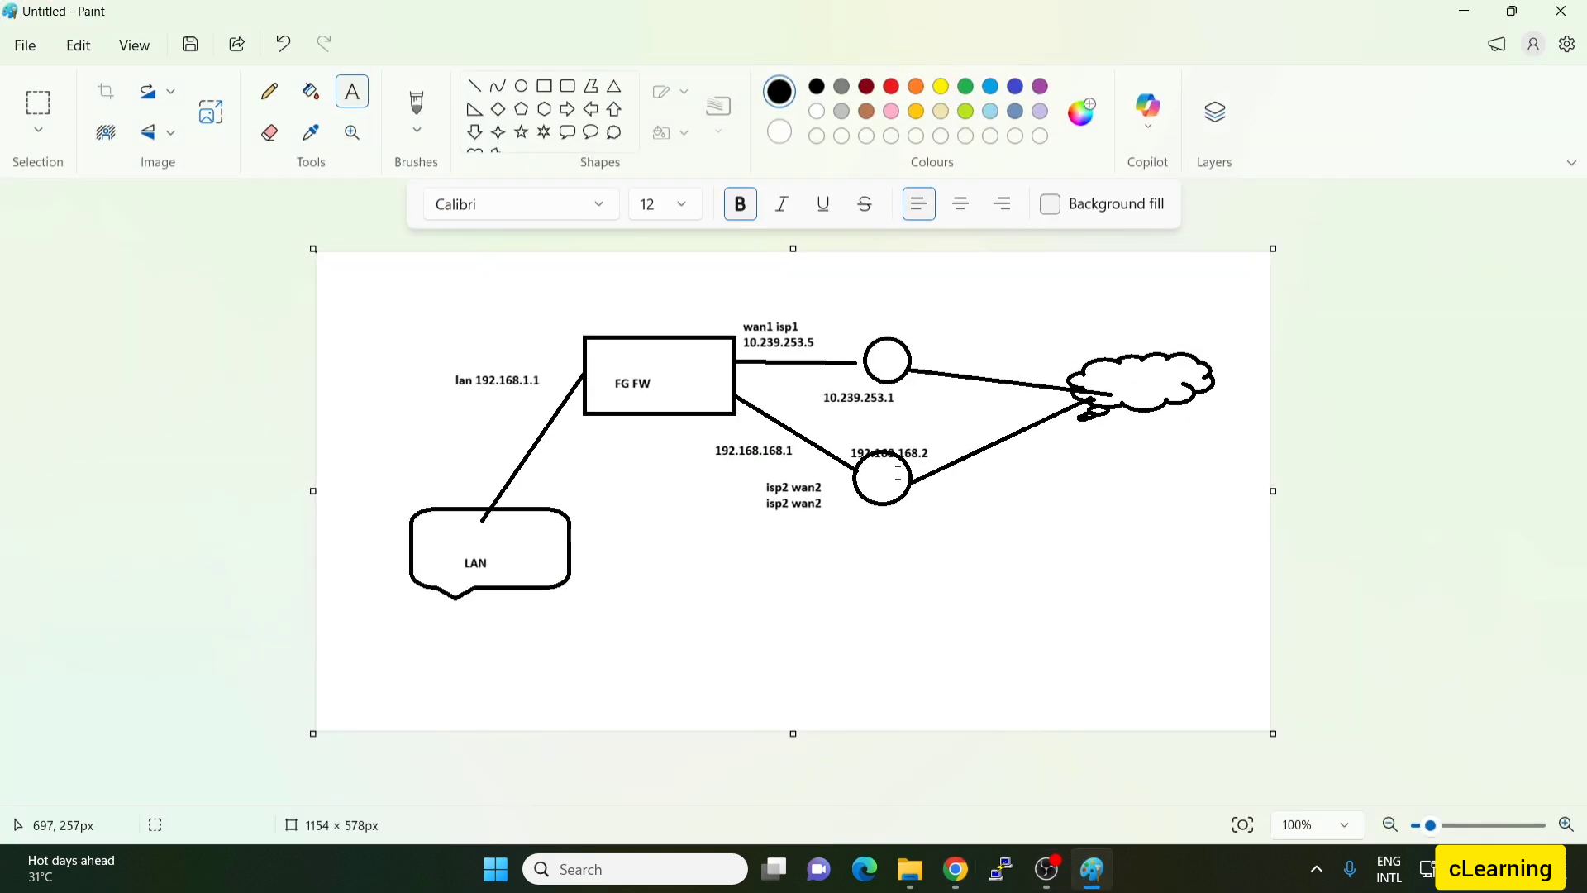
{"action": "left_click", "coordinate": [956, 868]}
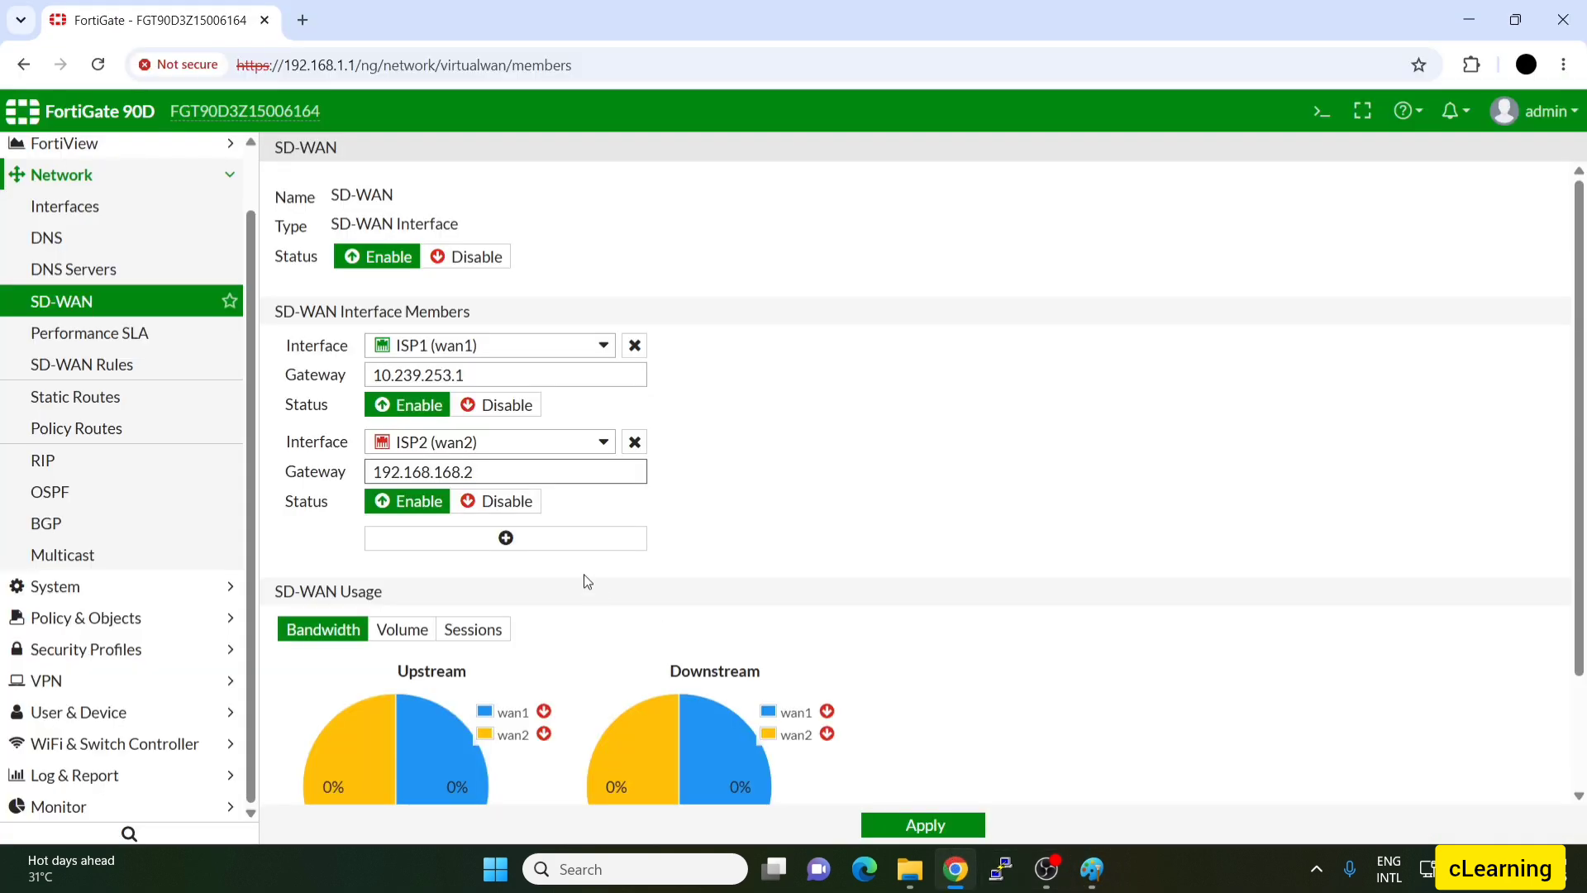
Review the SD-WAN usage charts for volume, sessions and bandwidth, and apply the SD-WAN settings
{"action": "scroll", "coordinate": [584, 574], "scroll_direction": "down", "scroll_amount": 3}
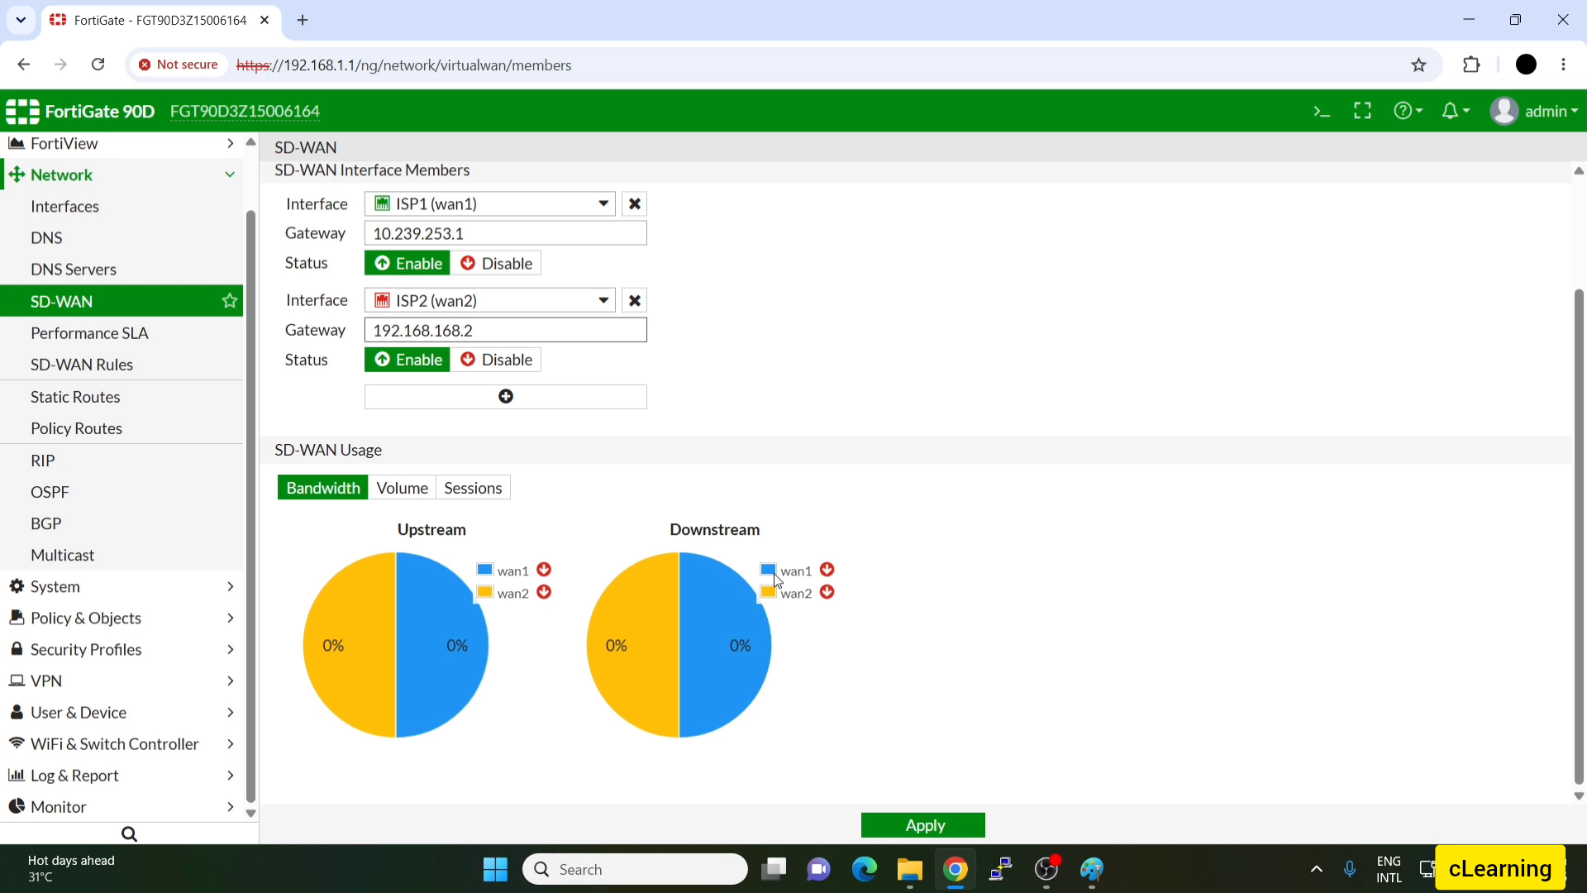
{"action": "left_click", "coordinate": [400, 489]}
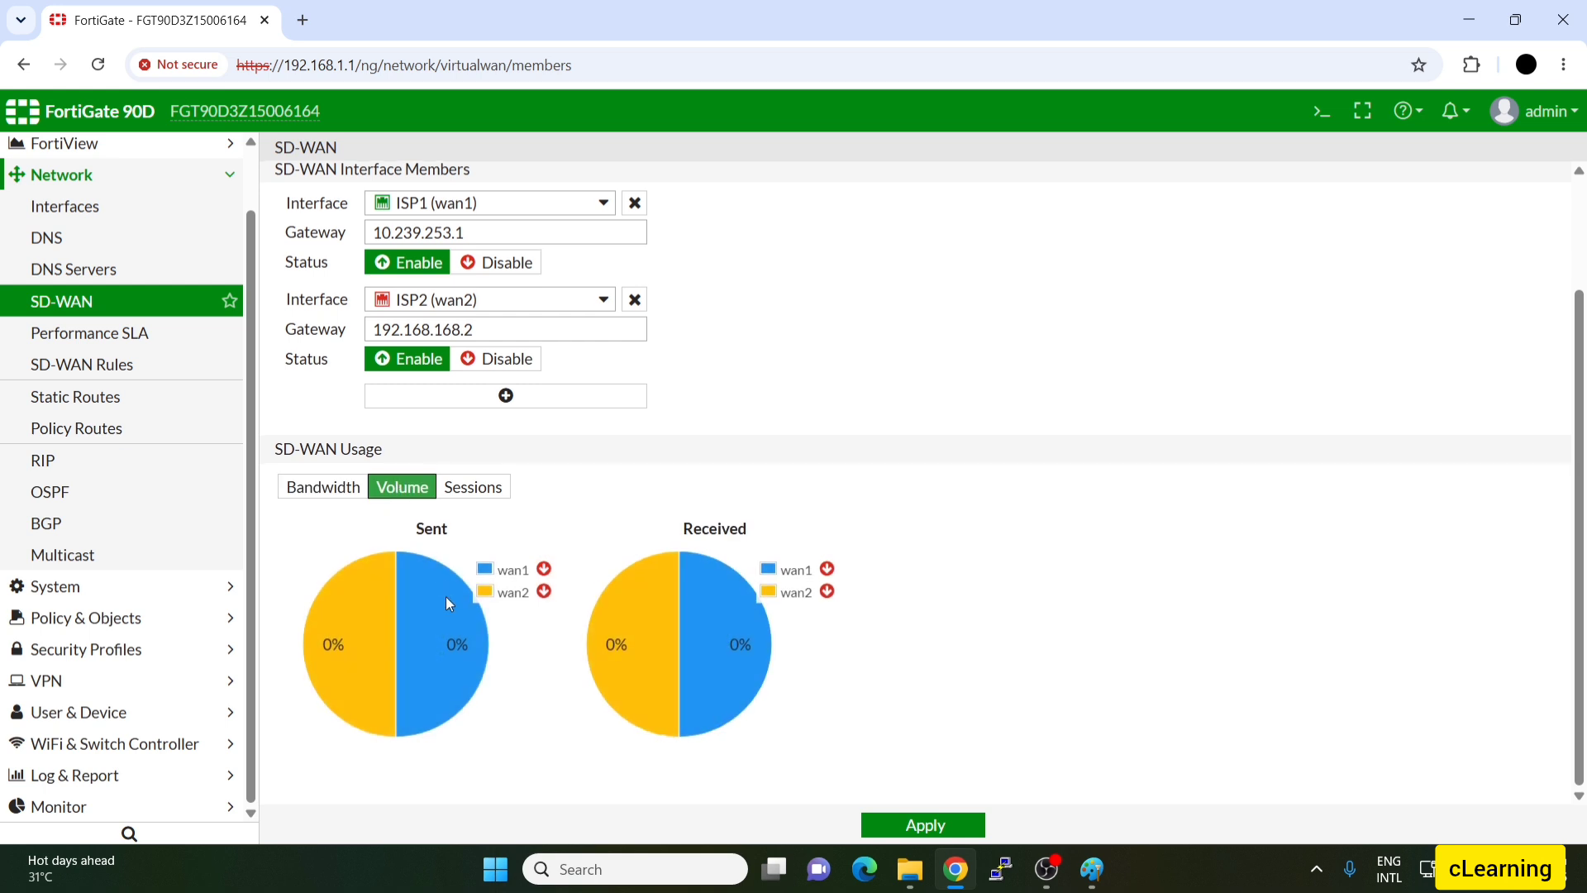
{"action": "scroll", "coordinate": [444, 597], "scroll_direction": "up", "scroll_amount": 1}
{"action": "scroll", "coordinate": [444, 596], "scroll_direction": "down", "scroll_amount": 1}
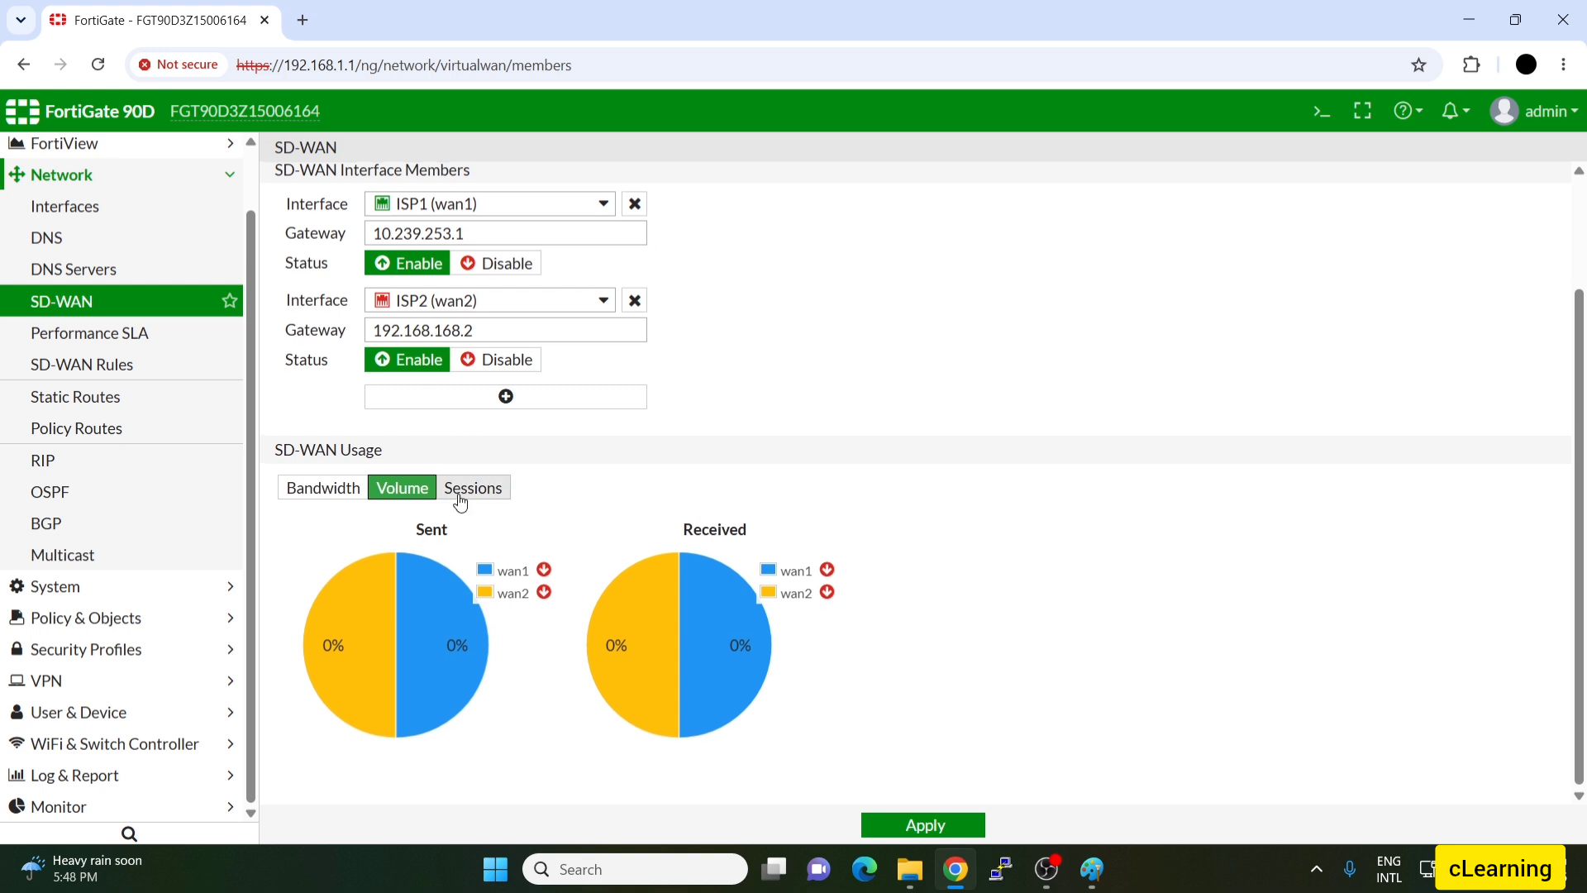
{"action": "scroll", "coordinate": [461, 502], "scroll_direction": "up", "scroll_amount": 1}
{"action": "left_click", "coordinate": [473, 587]}
{"action": "scroll", "coordinate": [496, 546], "scroll_direction": "down", "scroll_amount": 1}
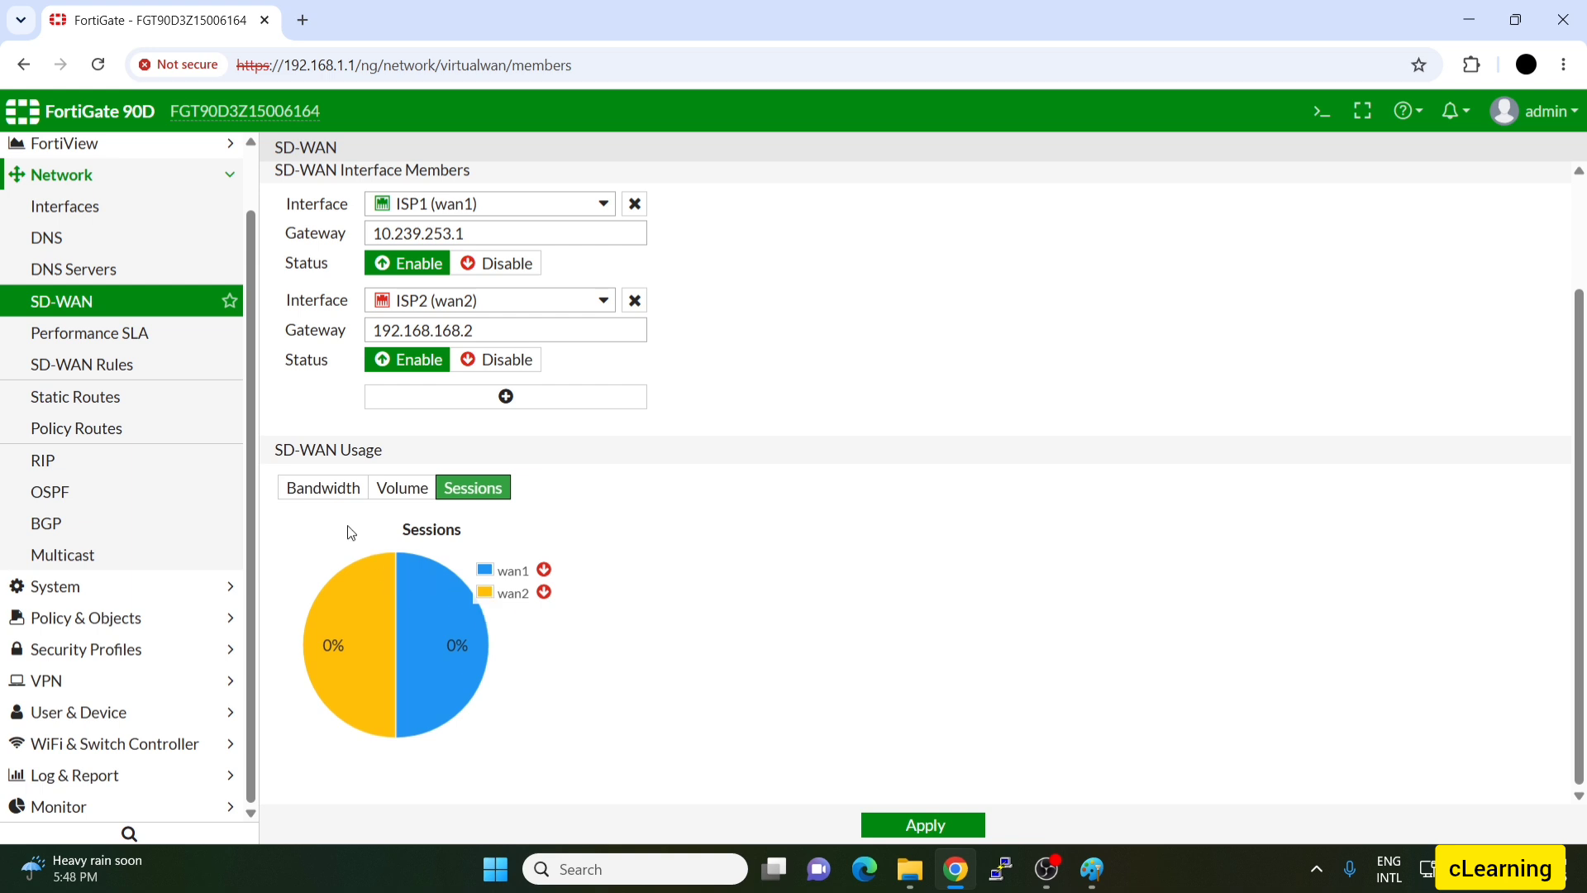
{"action": "left_click", "coordinate": [323, 488]}
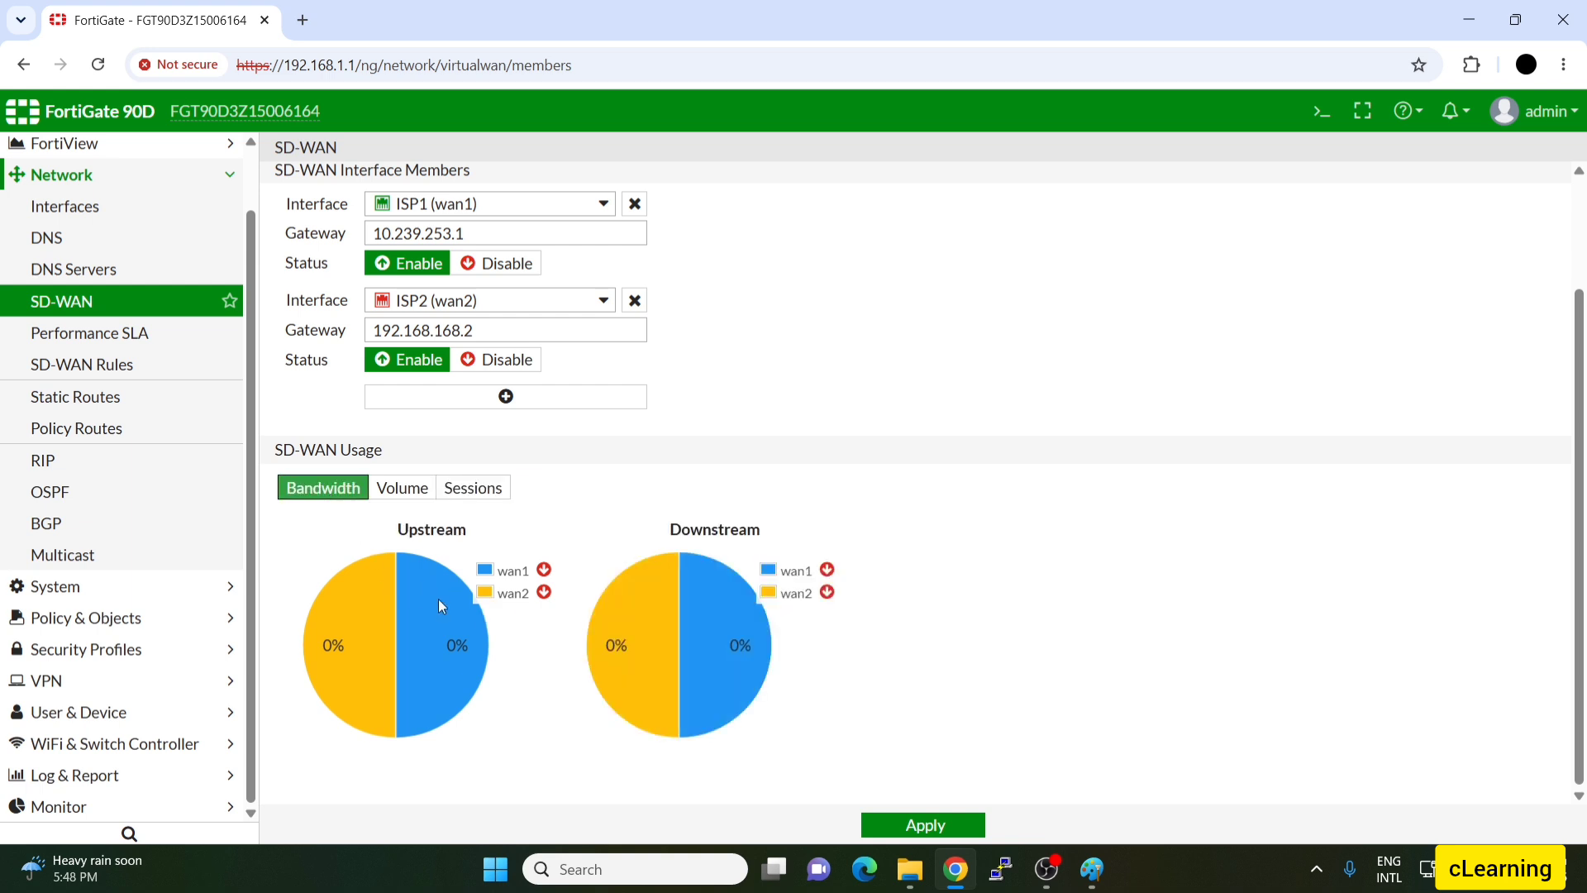
{"action": "left_click", "coordinate": [907, 828]}
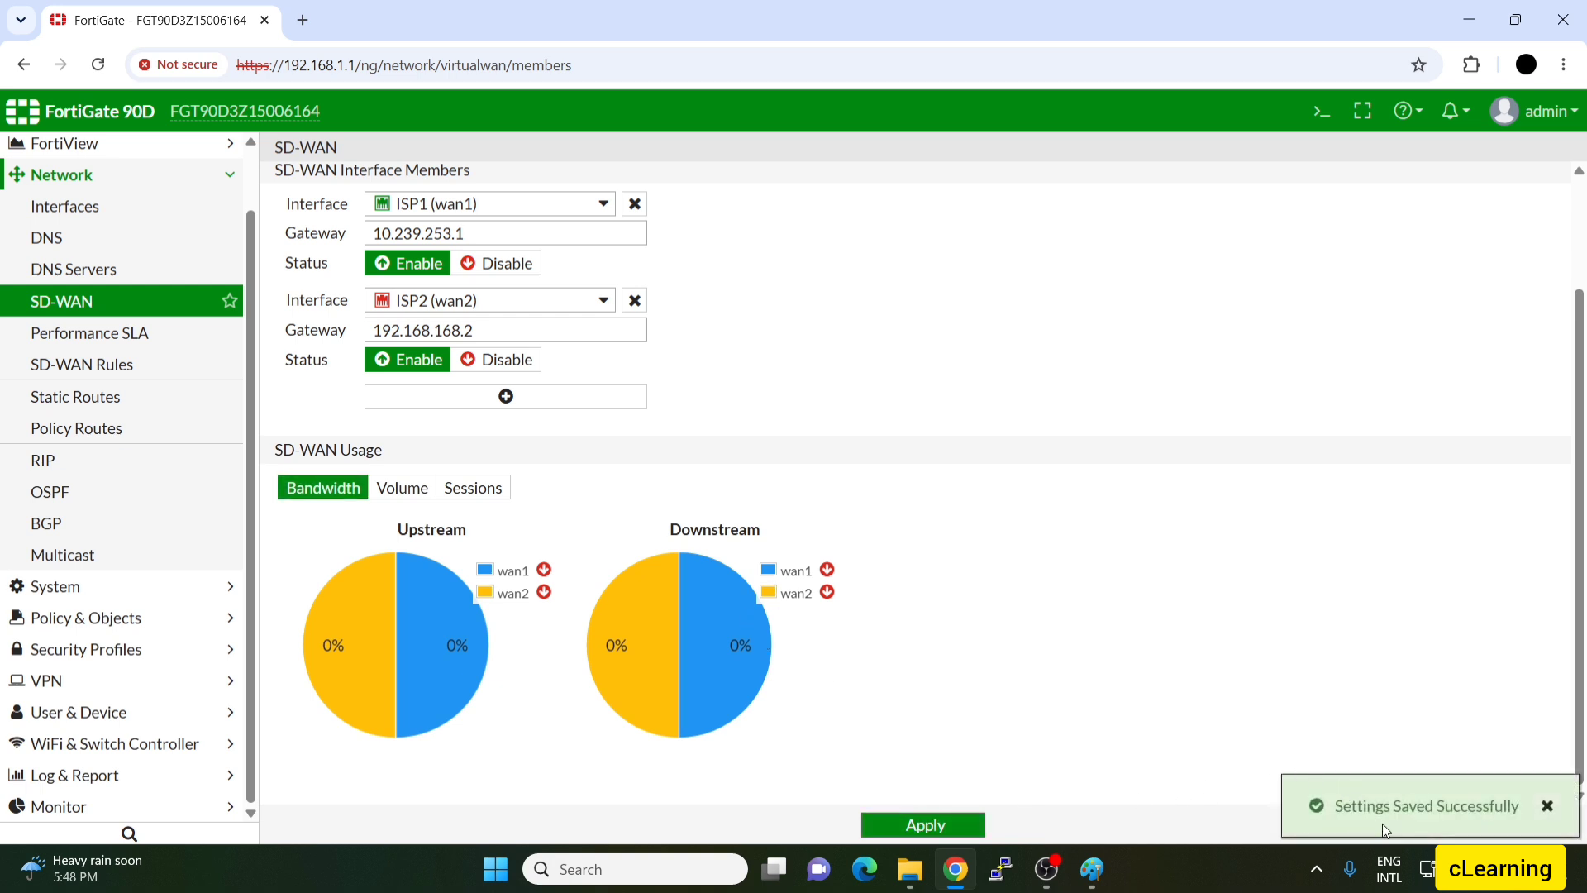
Create a new Performance SLA health check named isp
{"action": "left_click", "coordinate": [124, 334]}
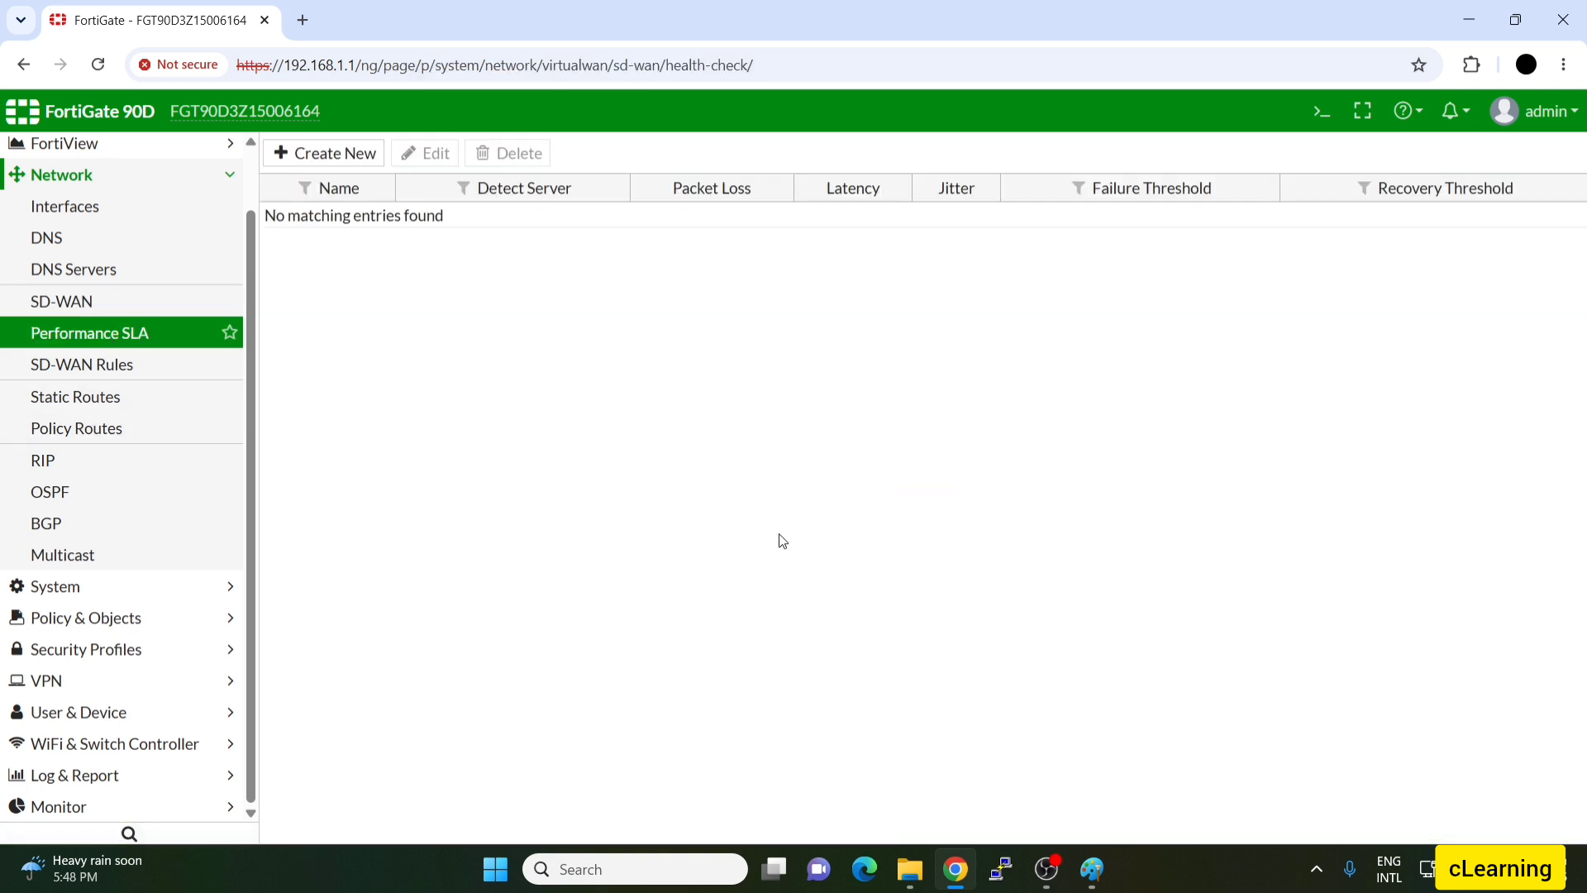
{"action": "left_click", "coordinate": [322, 153]}
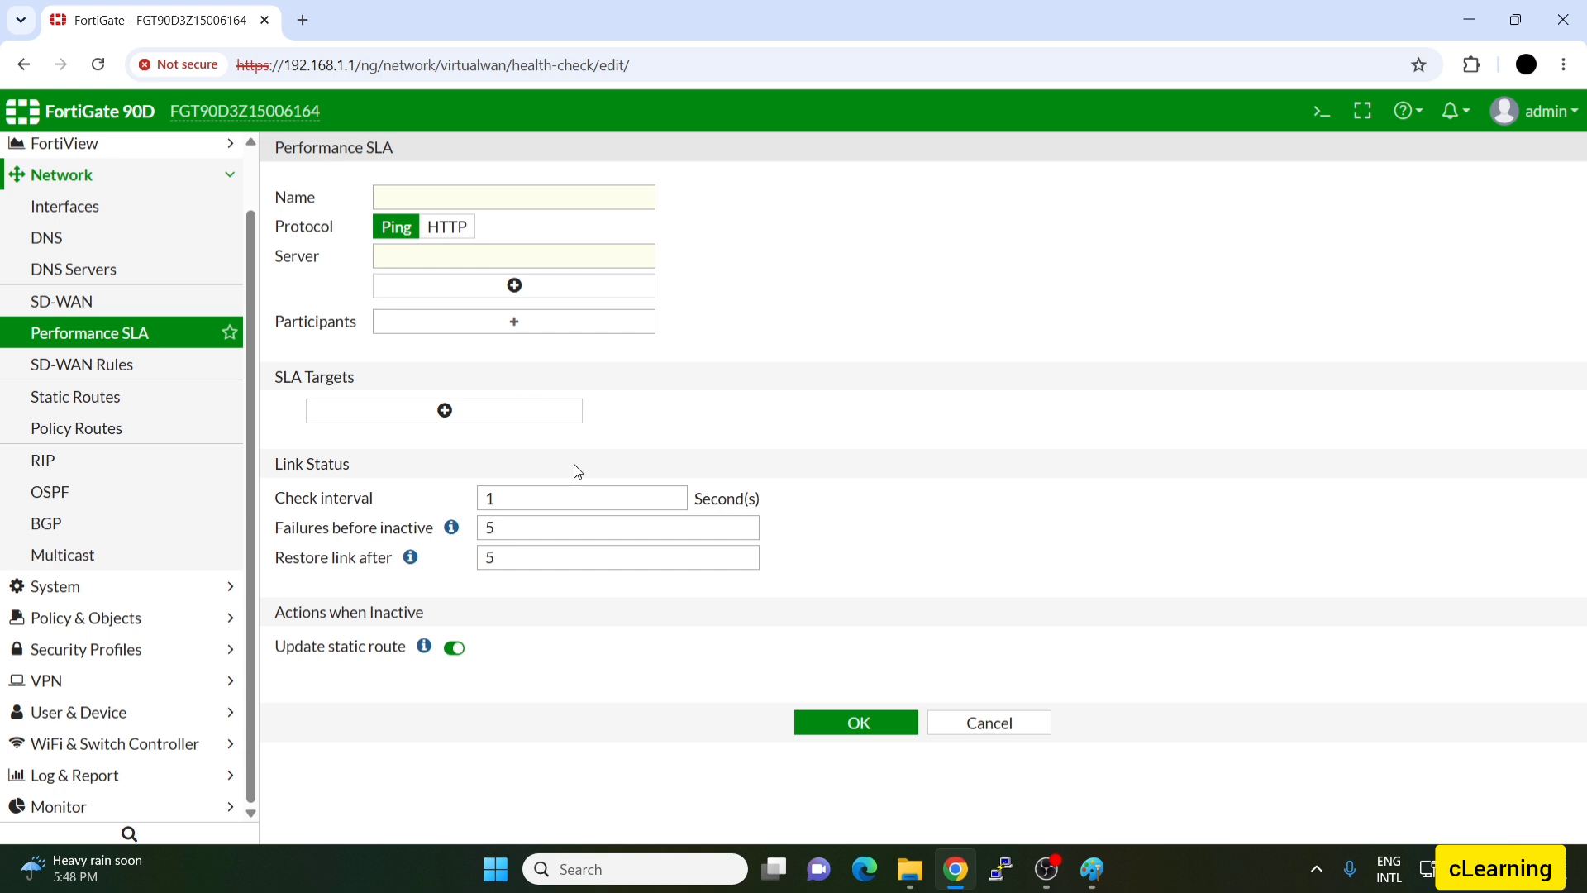
{"action": "left_click", "coordinate": [426, 202]}
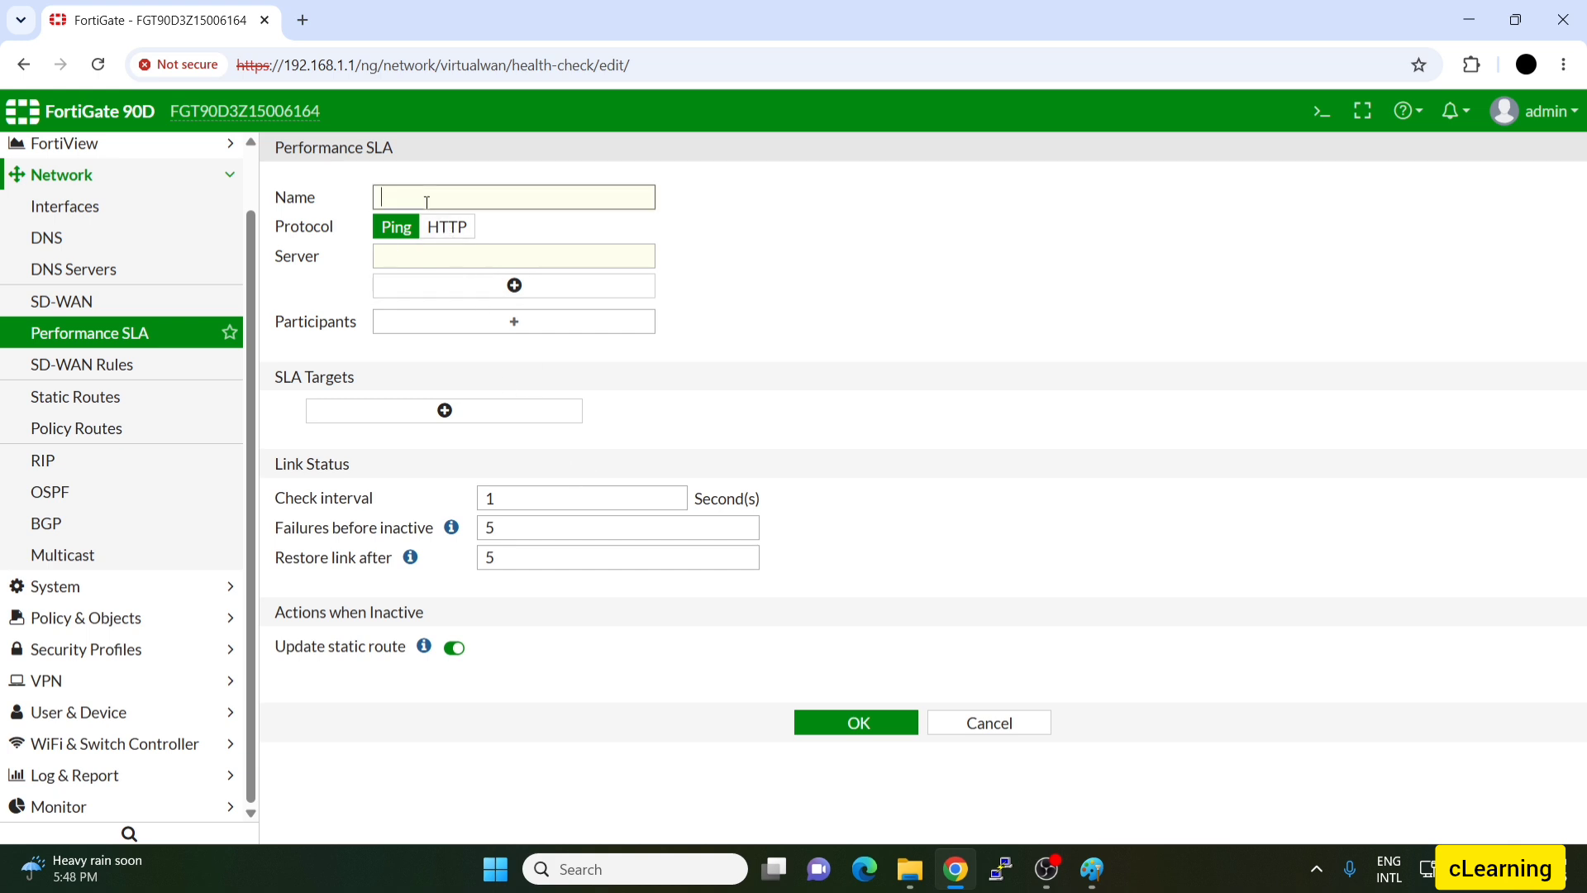
{"action": "type", "text": "isp"}
Enter 8.8.8.8 and 8.8.4.4 as the two ping servers of the Performance SLA
{"action": "left_click", "coordinate": [400, 250]}
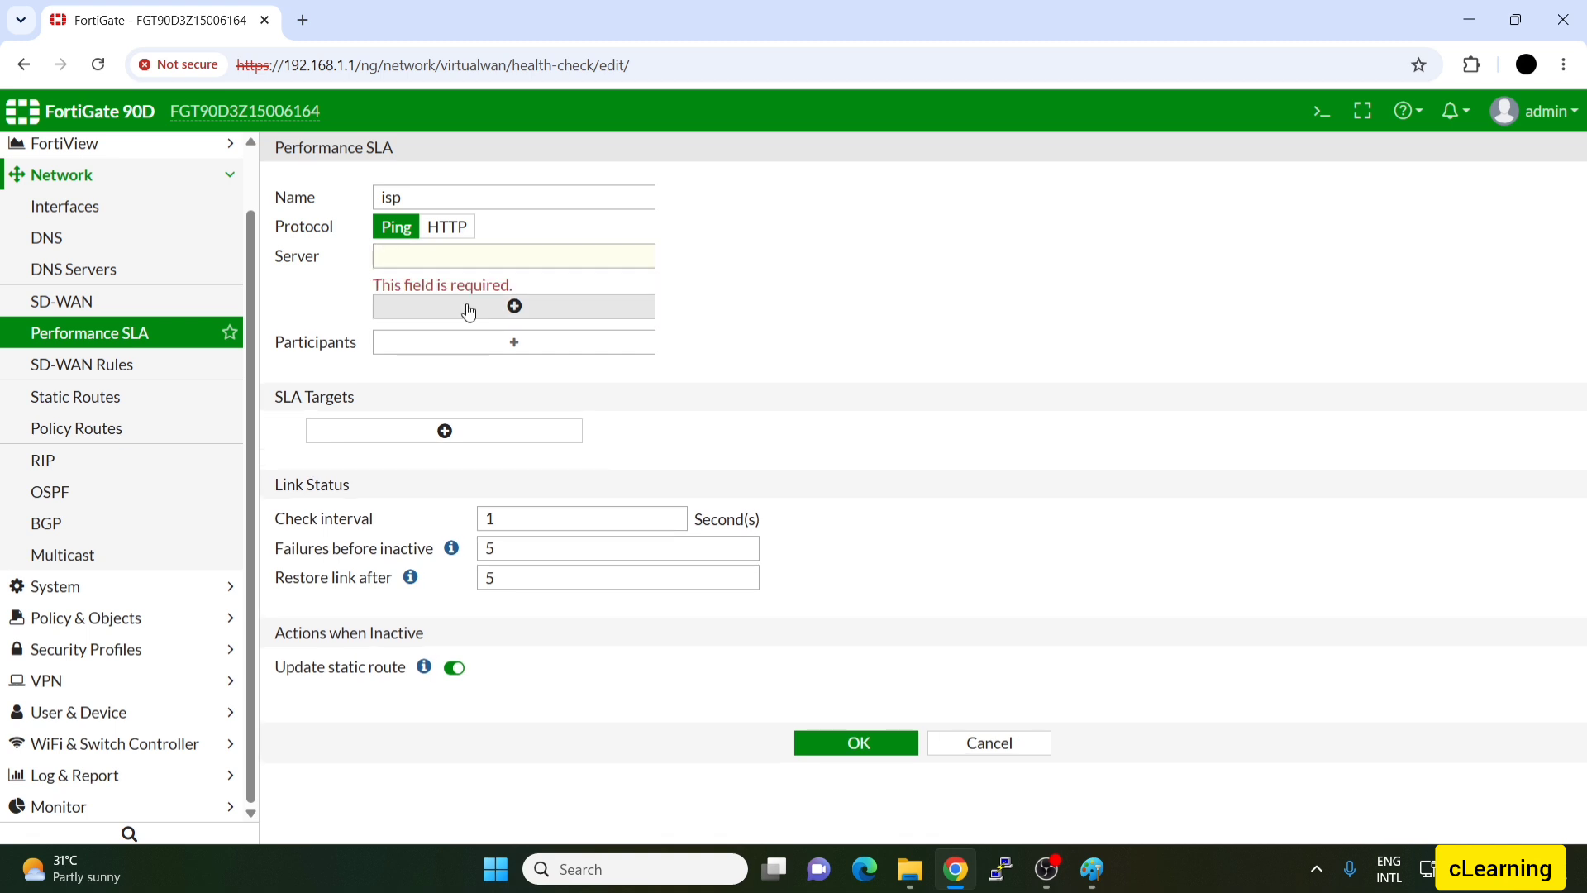
{"action": "left_click", "coordinate": [464, 305]}
{"action": "left_click", "coordinate": [643, 307]}
{"action": "left_click", "coordinate": [526, 257]}
{"action": "type", "text": "8.8."}
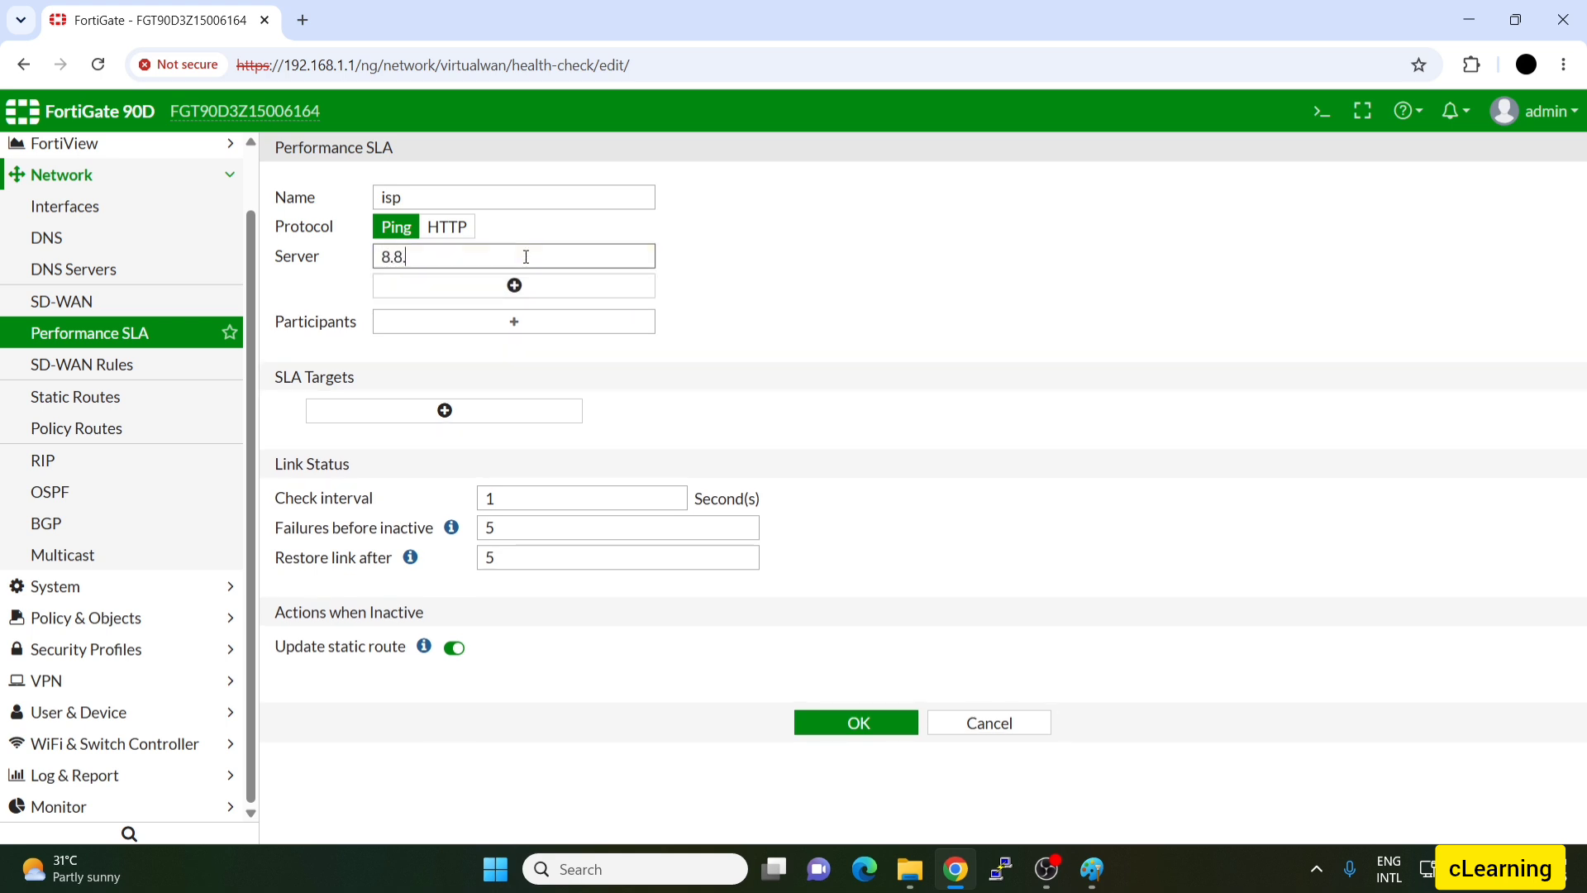
{"action": "type", "text": "8.8"}
{"action": "left_click", "coordinate": [514, 285]}
{"action": "left_click", "coordinate": [526, 289]}
{"action": "type", "text": "8"}
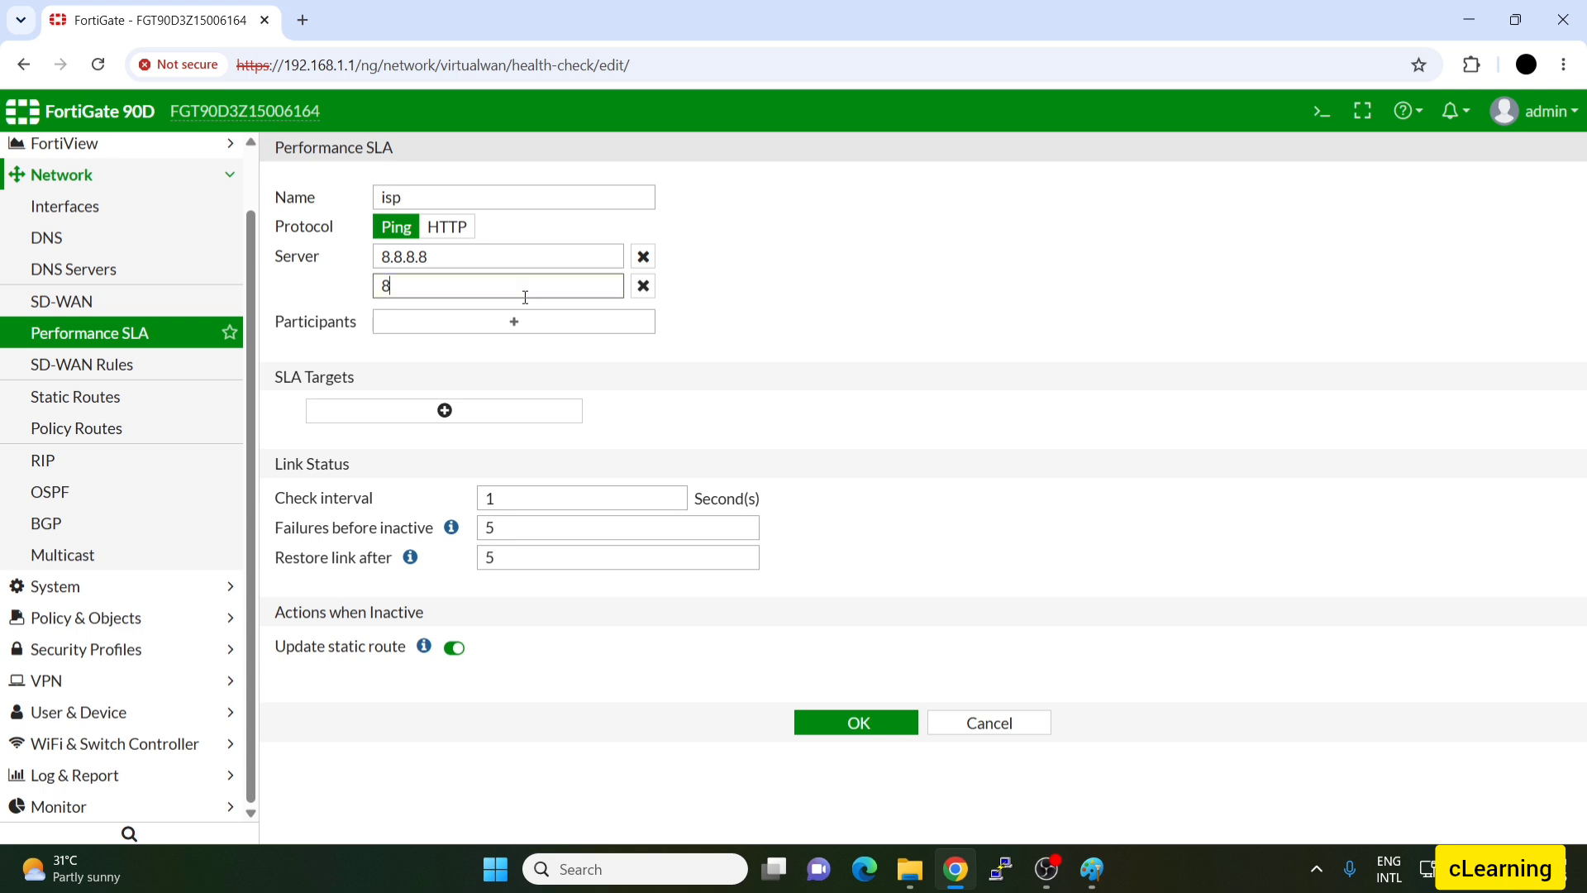
{"action": "type", "text": ".8.4.4"}
Add ISP1 (wan1) and ISP2 (wan2) as participants of the Performance SLA
{"action": "left_click", "coordinate": [516, 322]}
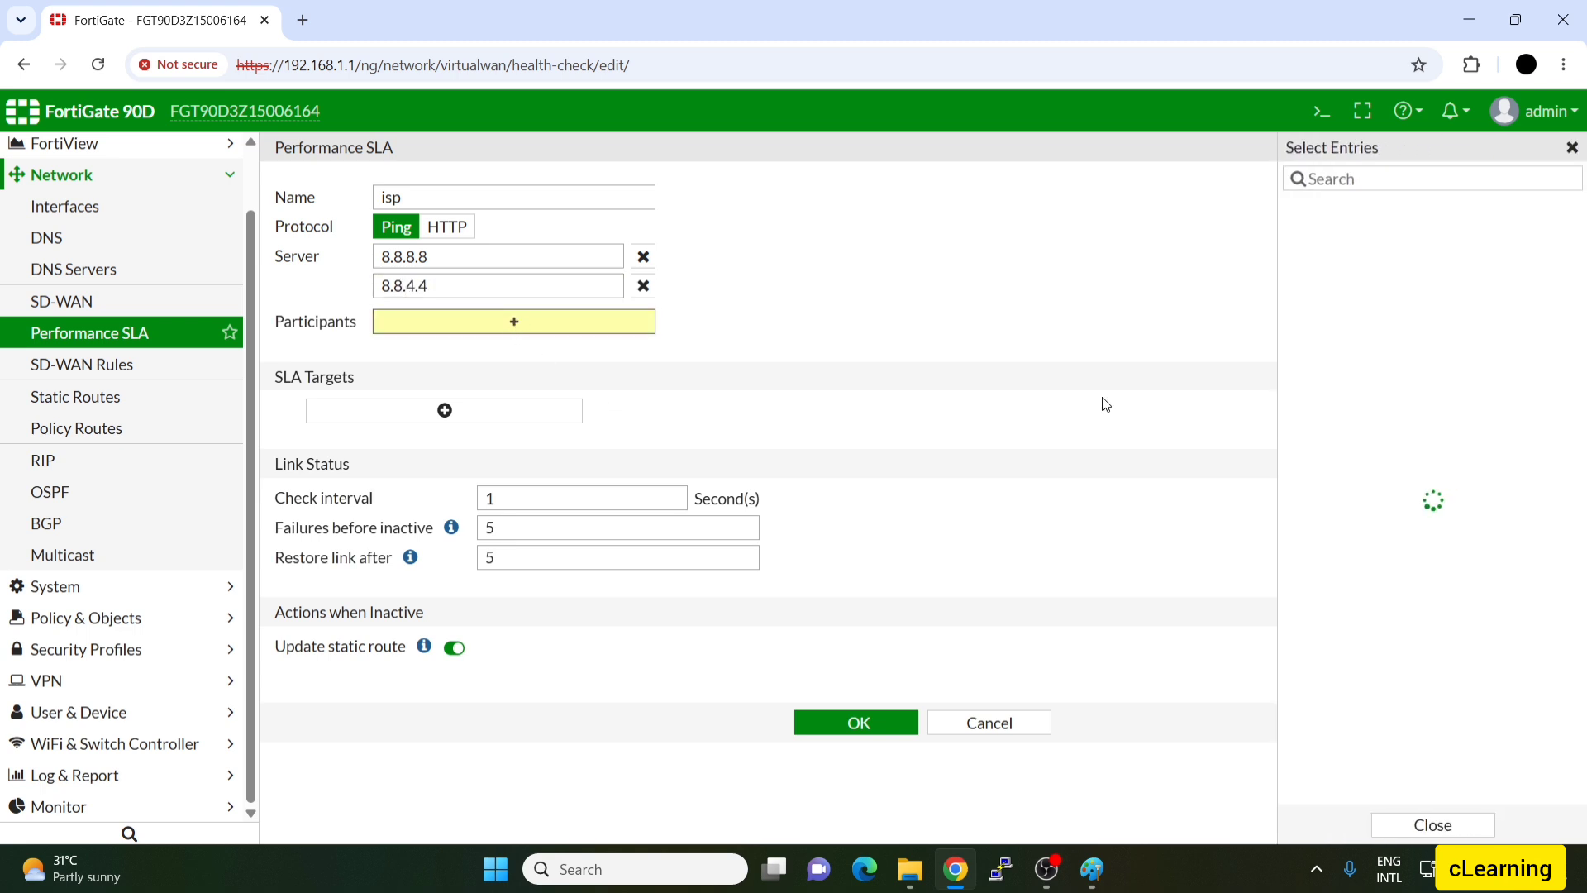
{"action": "left_click", "coordinate": [1349, 212]}
{"action": "left_click", "coordinate": [1343, 233]}
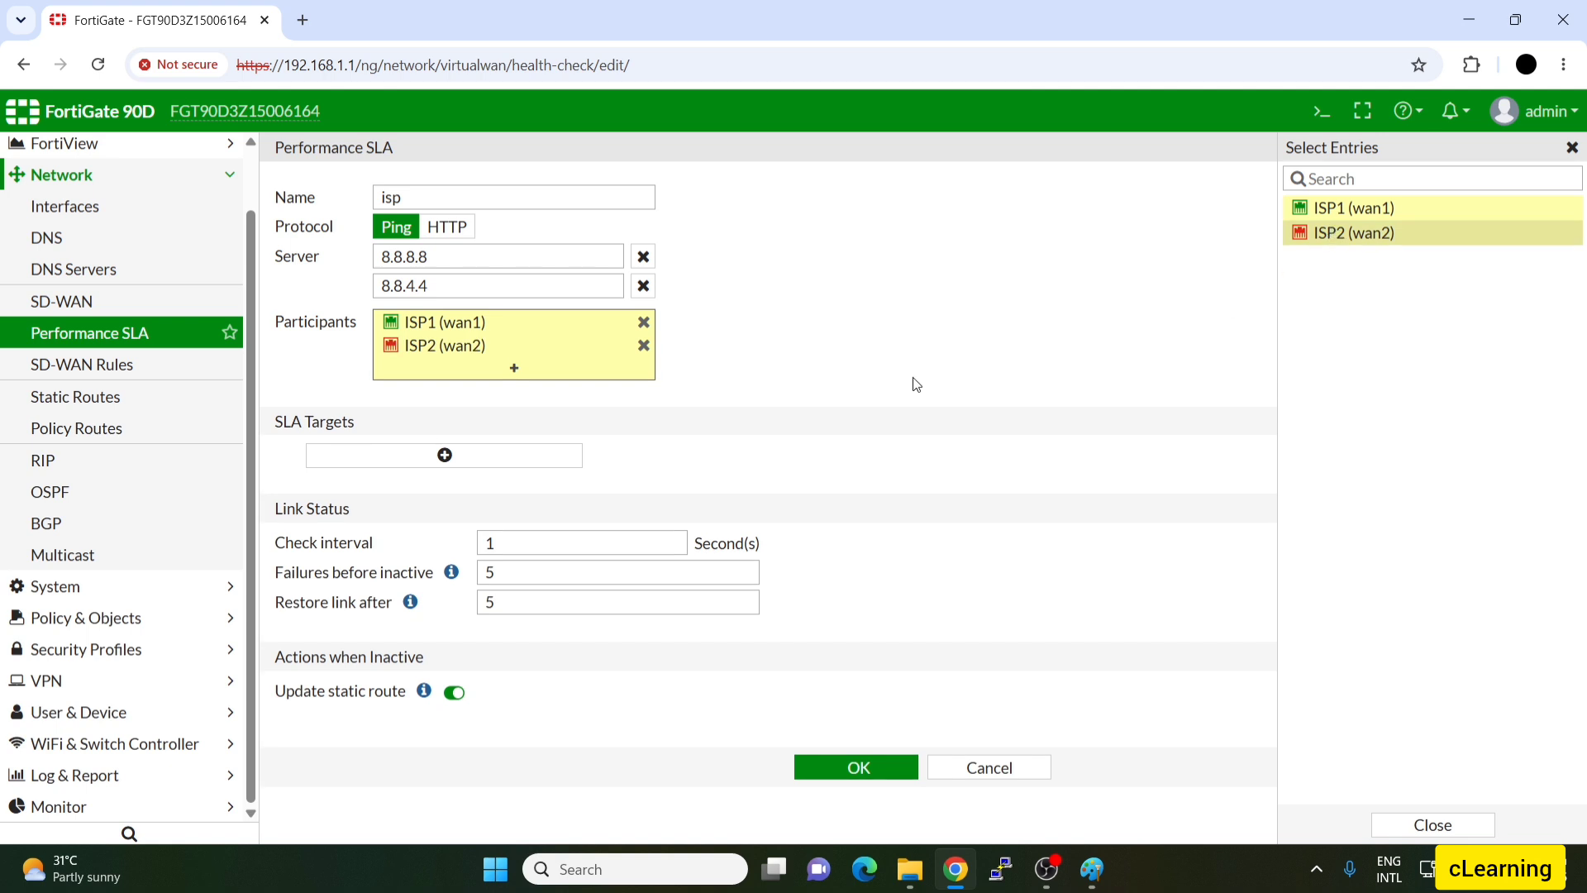
{"action": "left_click", "coordinate": [912, 381]}
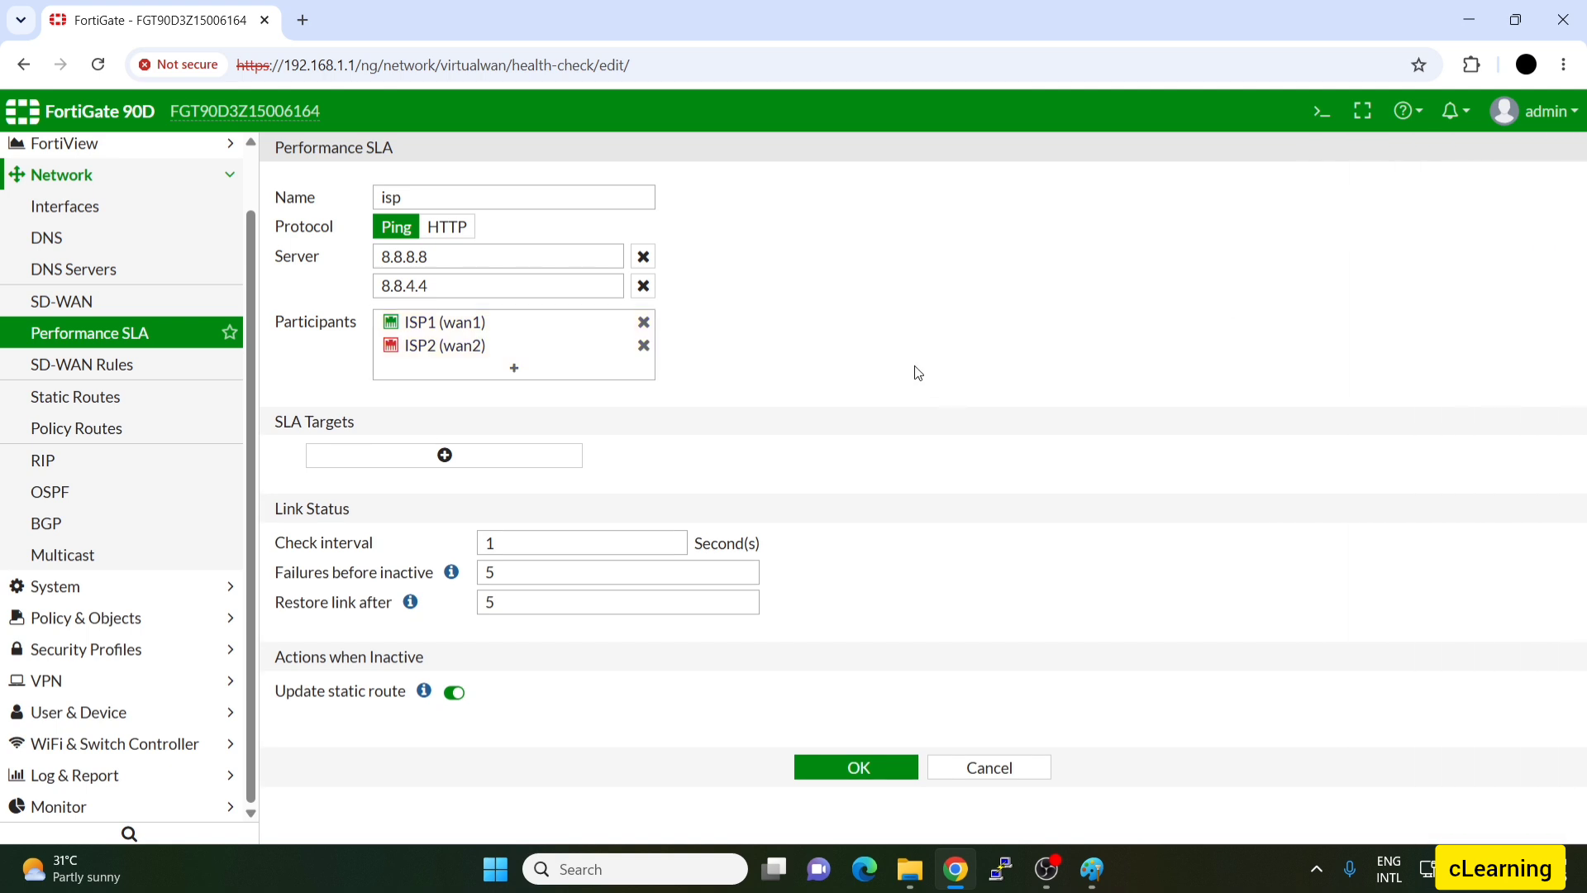
Add an SLA target with a packet loss threshold of 1% and save the Performance SLA
{"action": "left_click", "coordinate": [445, 455]}
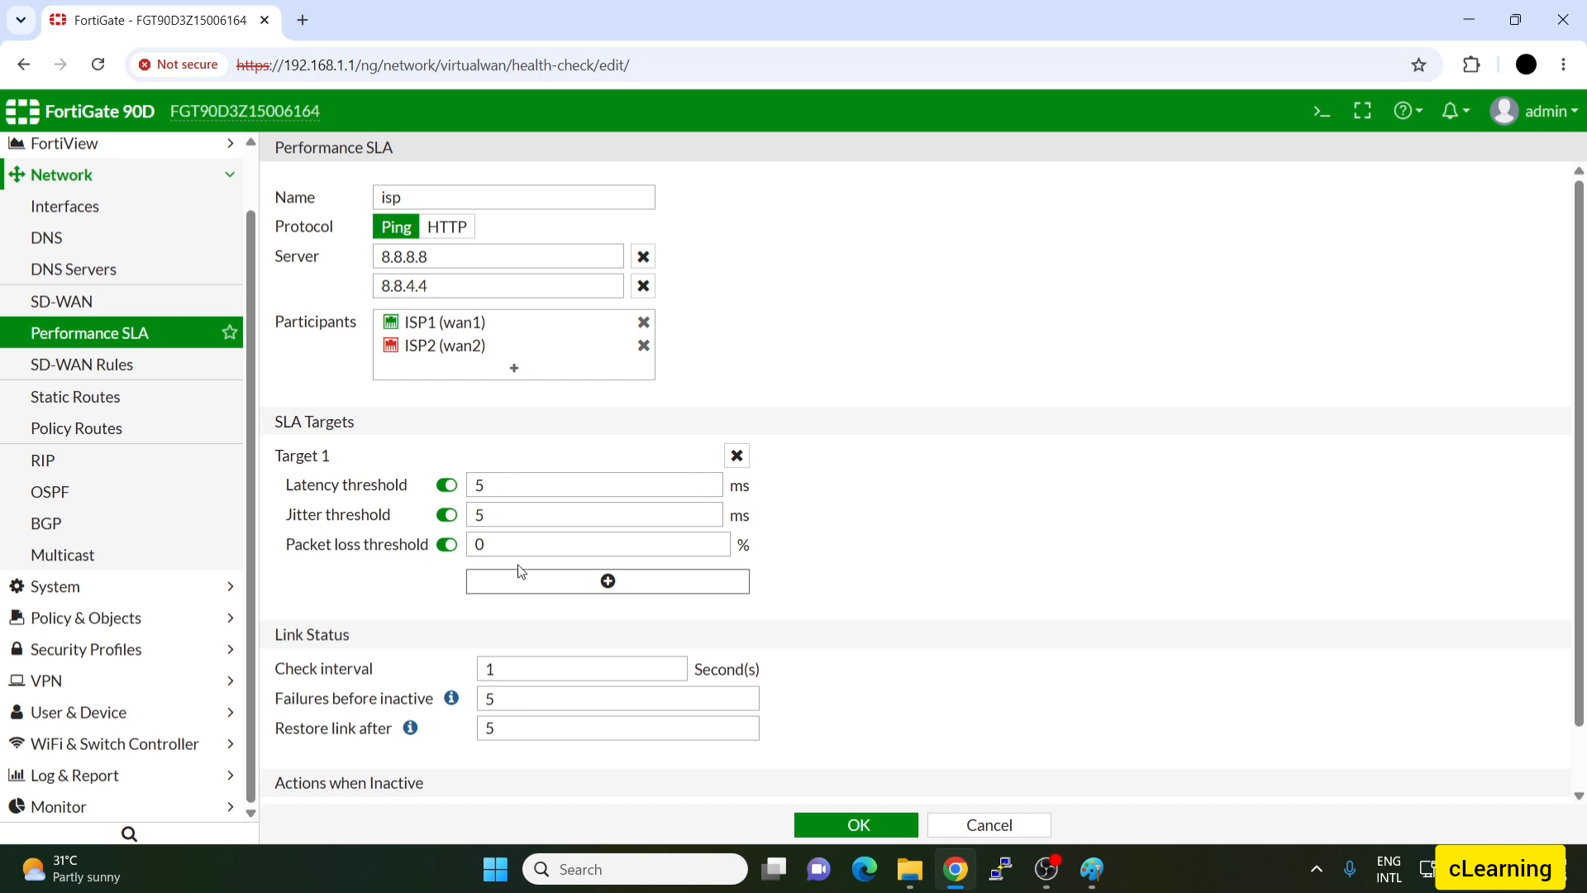
{"action": "left_click", "coordinate": [508, 543]}
{"action": "key", "text": "BackSpace"}
{"action": "type", "text": "1"}
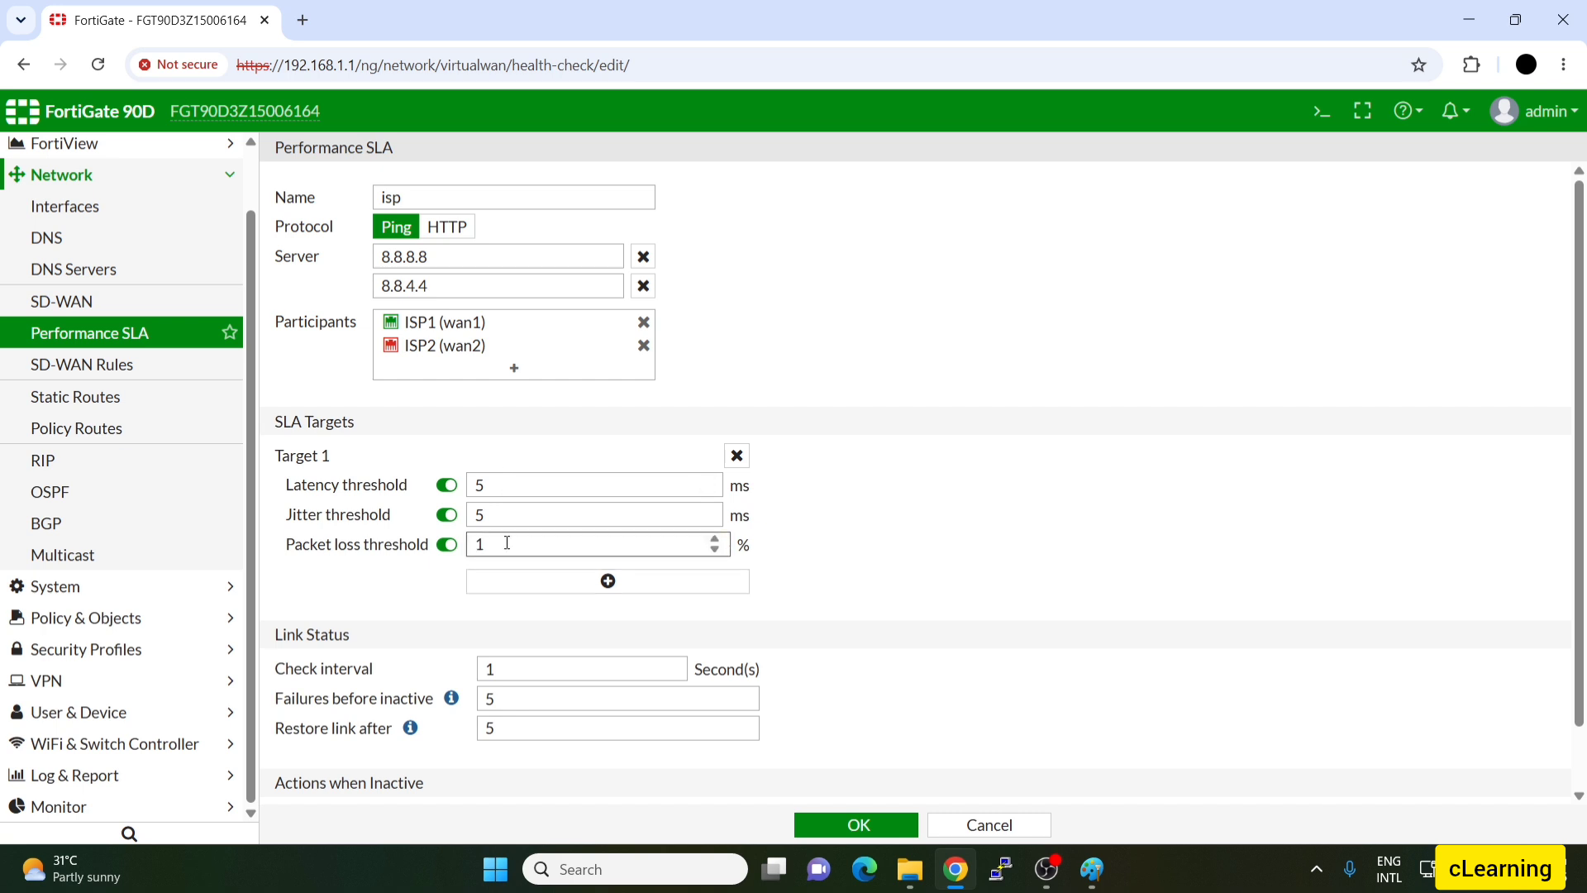
{"action": "scroll", "coordinate": [562, 653], "scroll_direction": "down", "scroll_amount": 1}
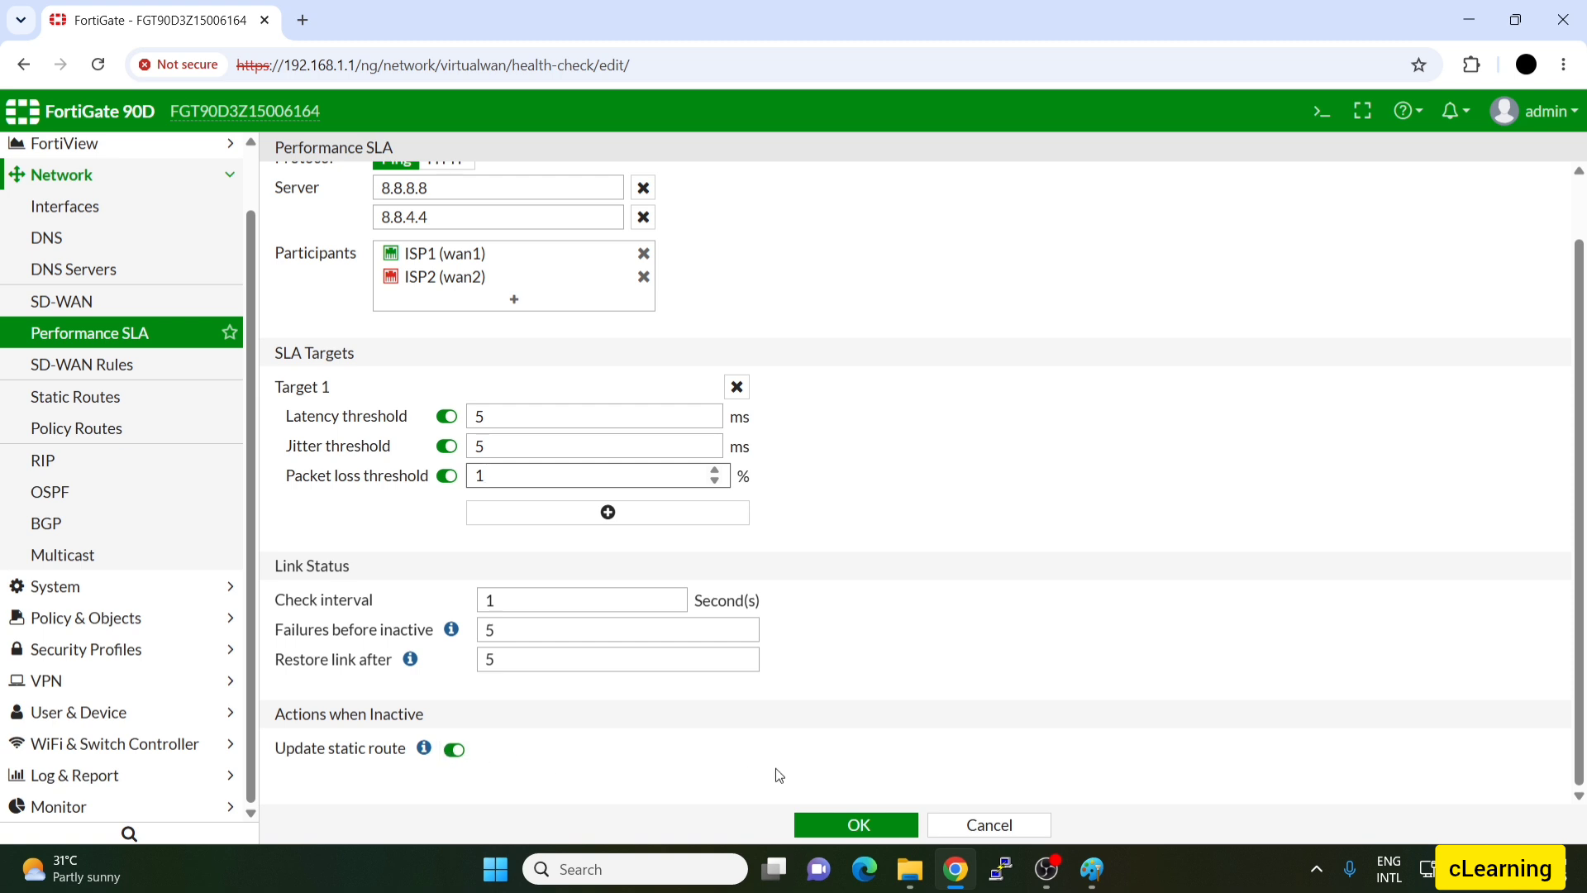
{"action": "left_click", "coordinate": [856, 825]}
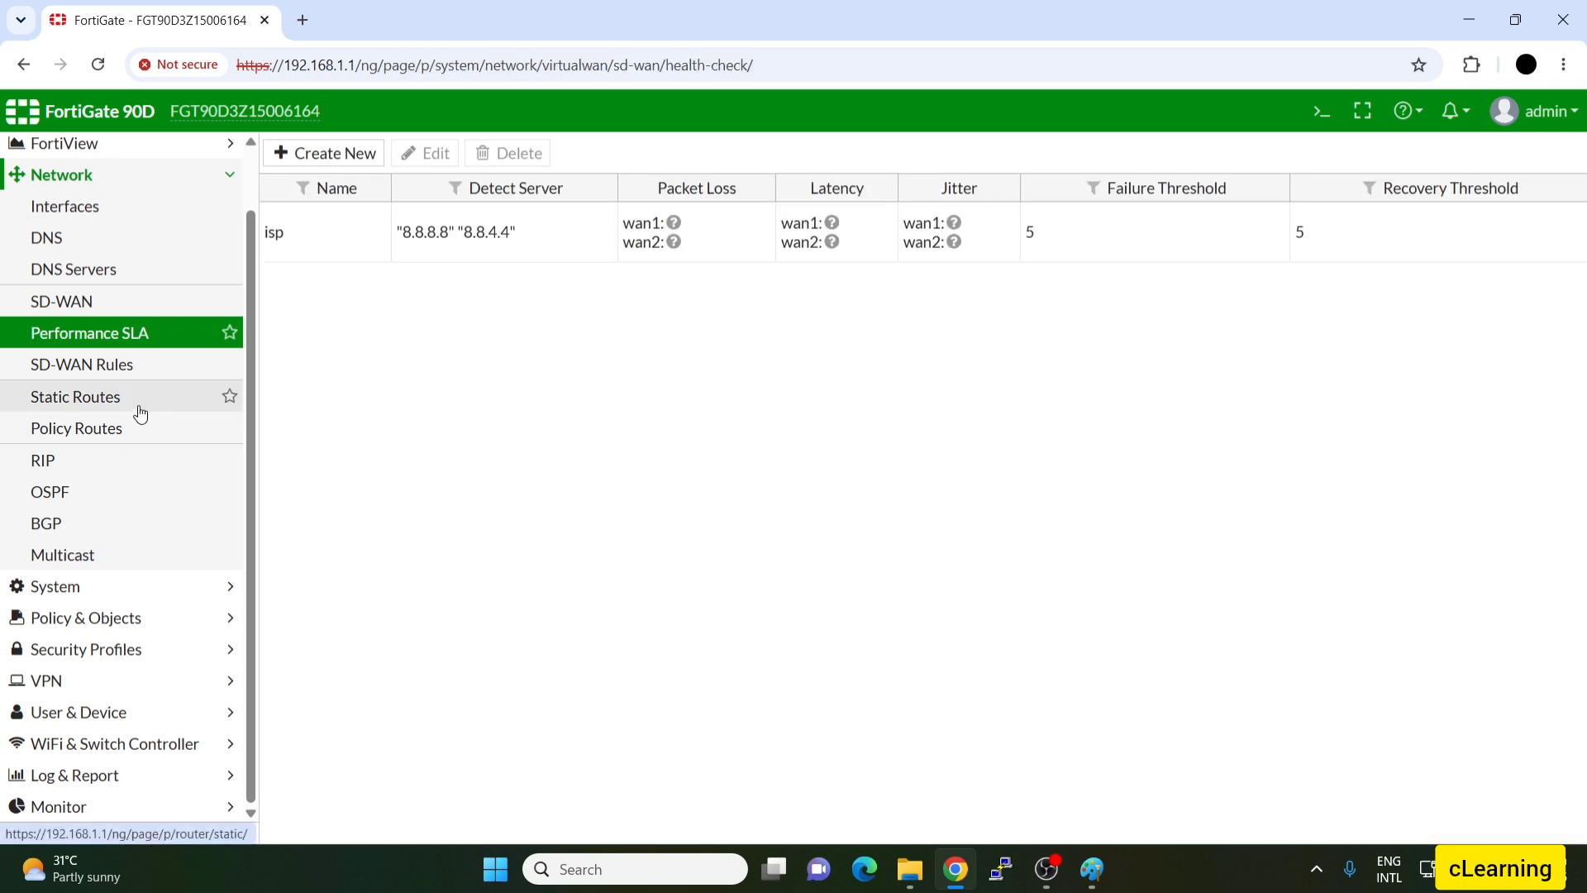
Check the packet loss, latency and jitter of wan1 and wan2 in the isp Performance SLA
{"action": "left_click", "coordinate": [129, 364]}
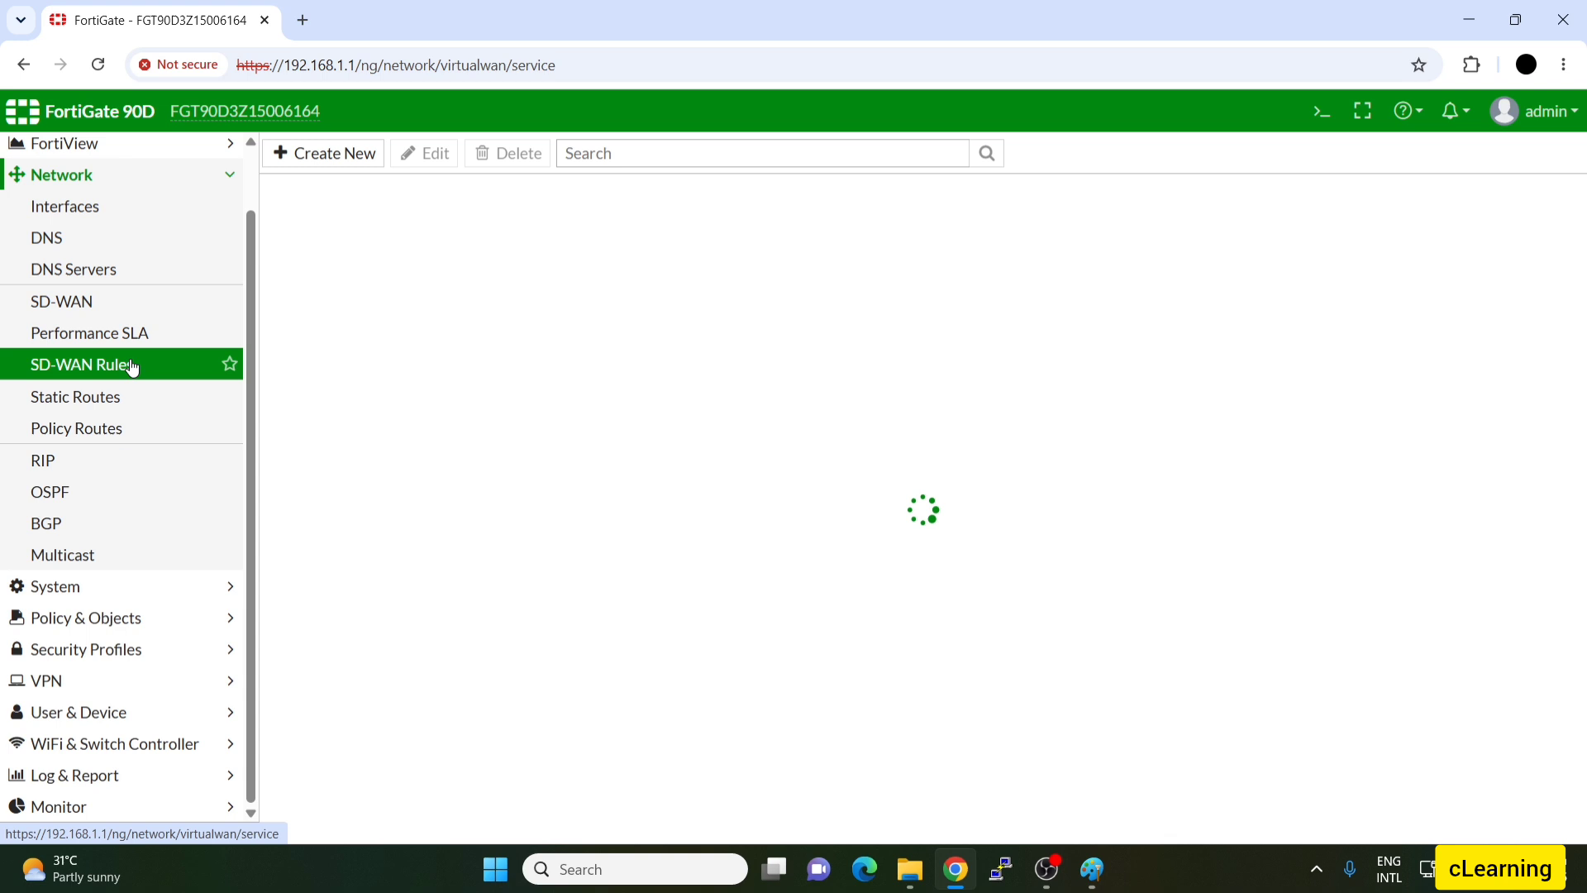
{"action": "left_click", "coordinate": [114, 335]}
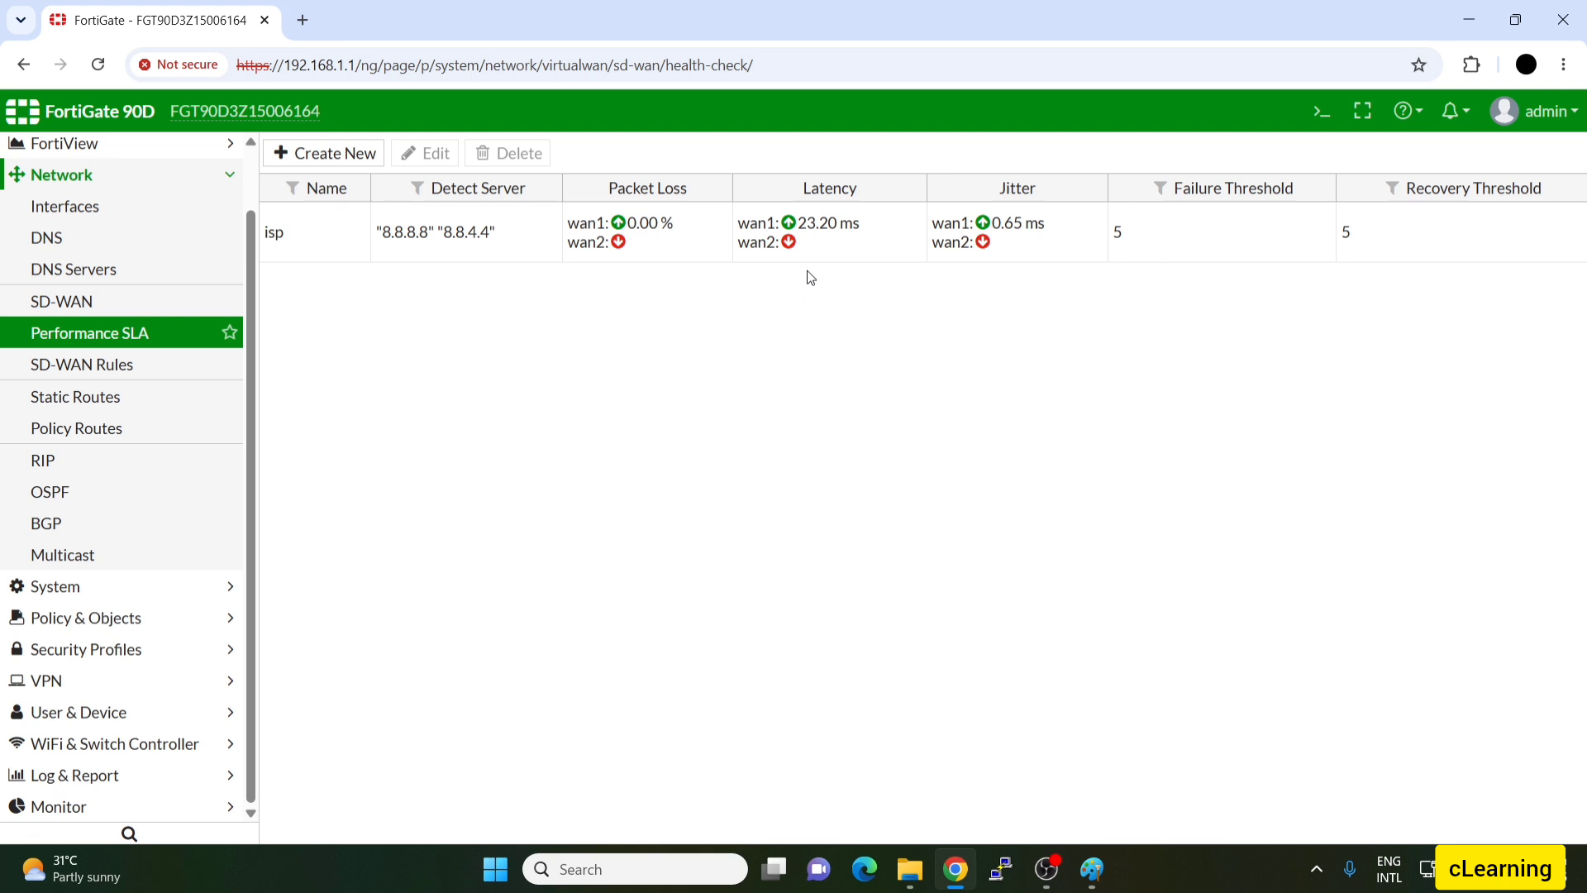
Start a new SD-WAN priority rule and examine the address objects selectable as its source
{"action": "left_click", "coordinate": [104, 369]}
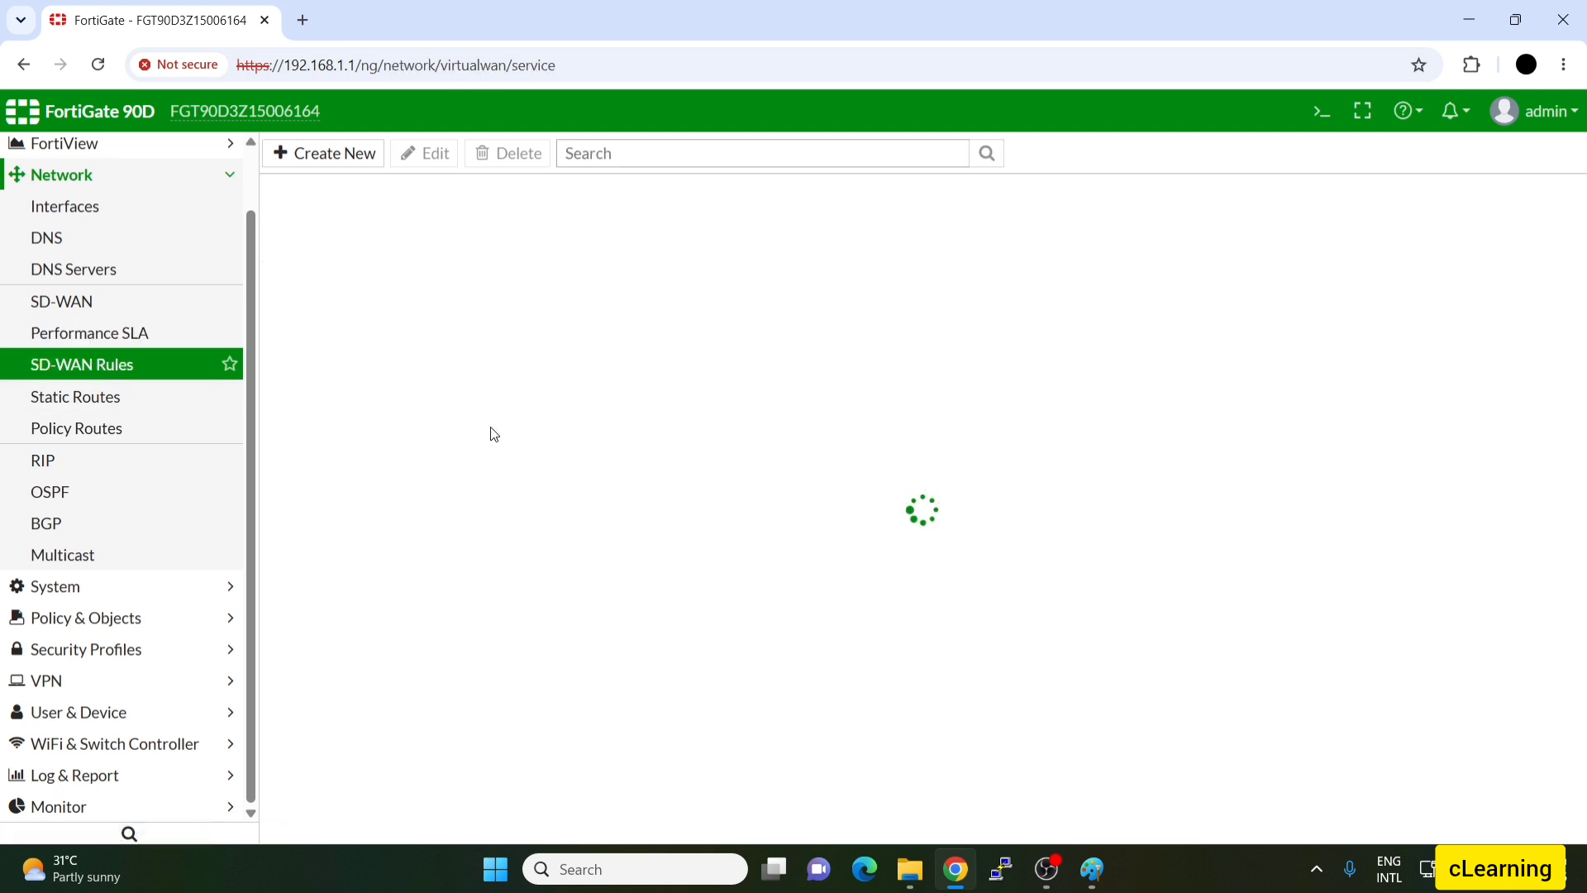
{"action": "left_click", "coordinate": [335, 159]}
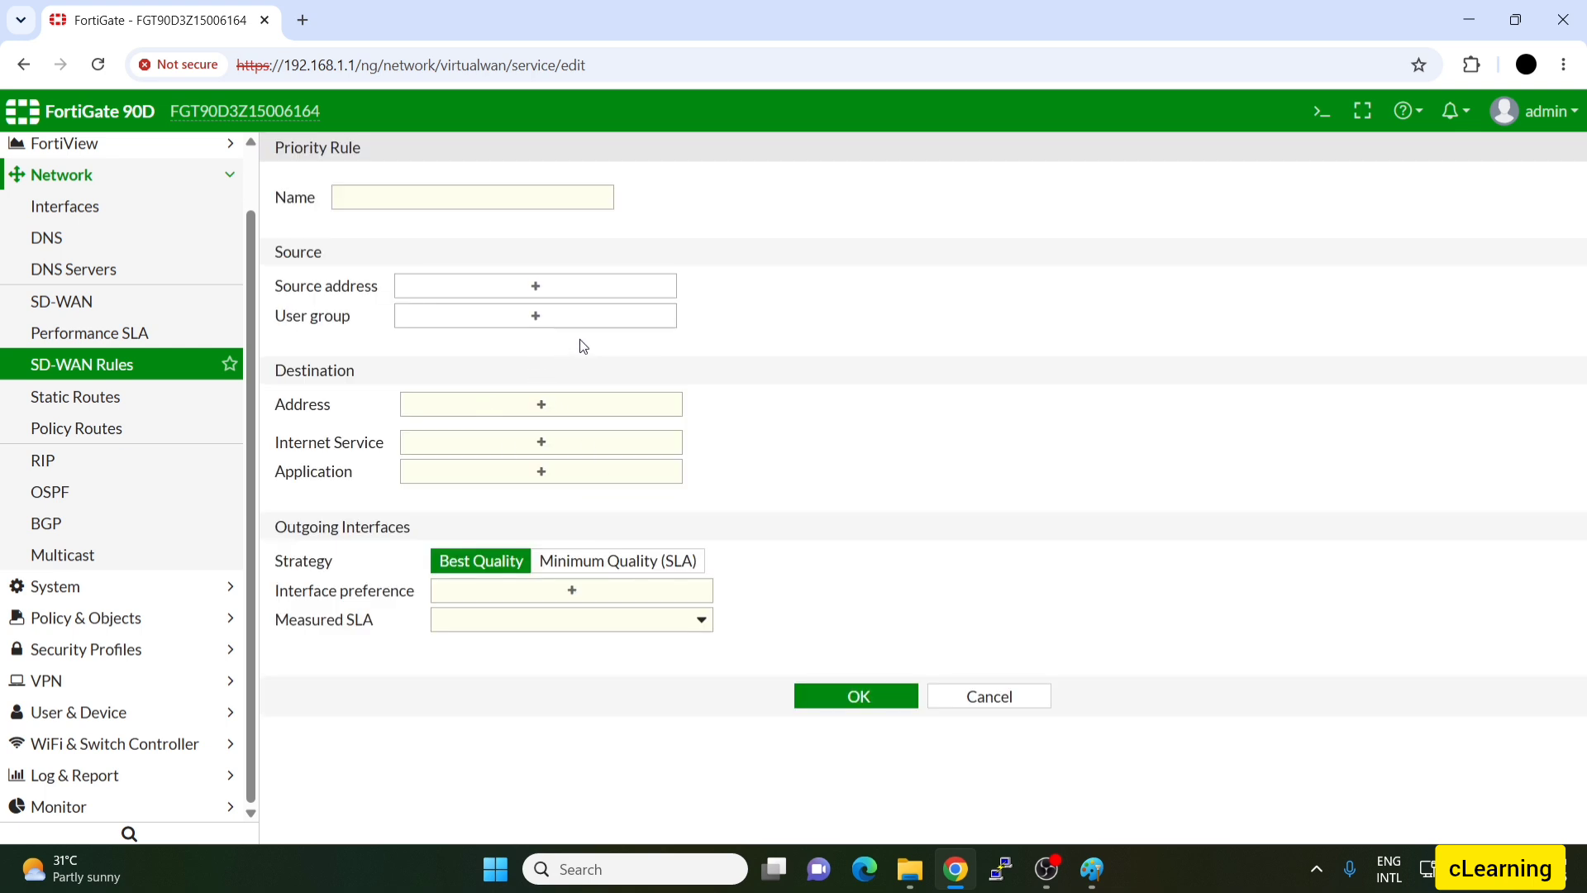
{"action": "left_click", "coordinate": [442, 200]}
{"action": "left_click", "coordinate": [516, 277]}
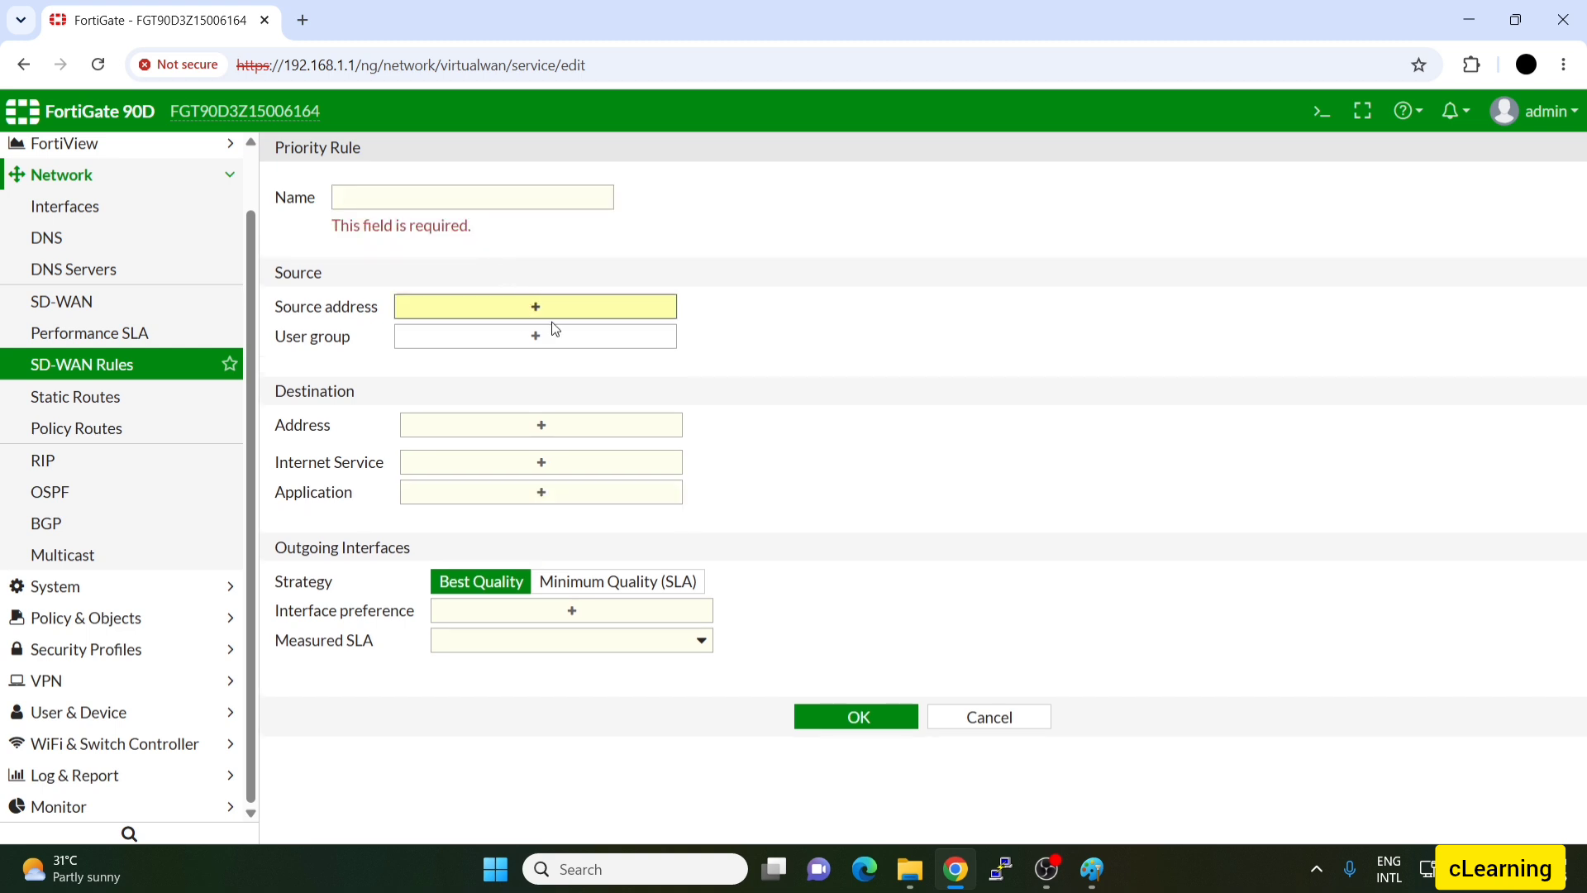
{"action": "left_click", "coordinate": [556, 312]}
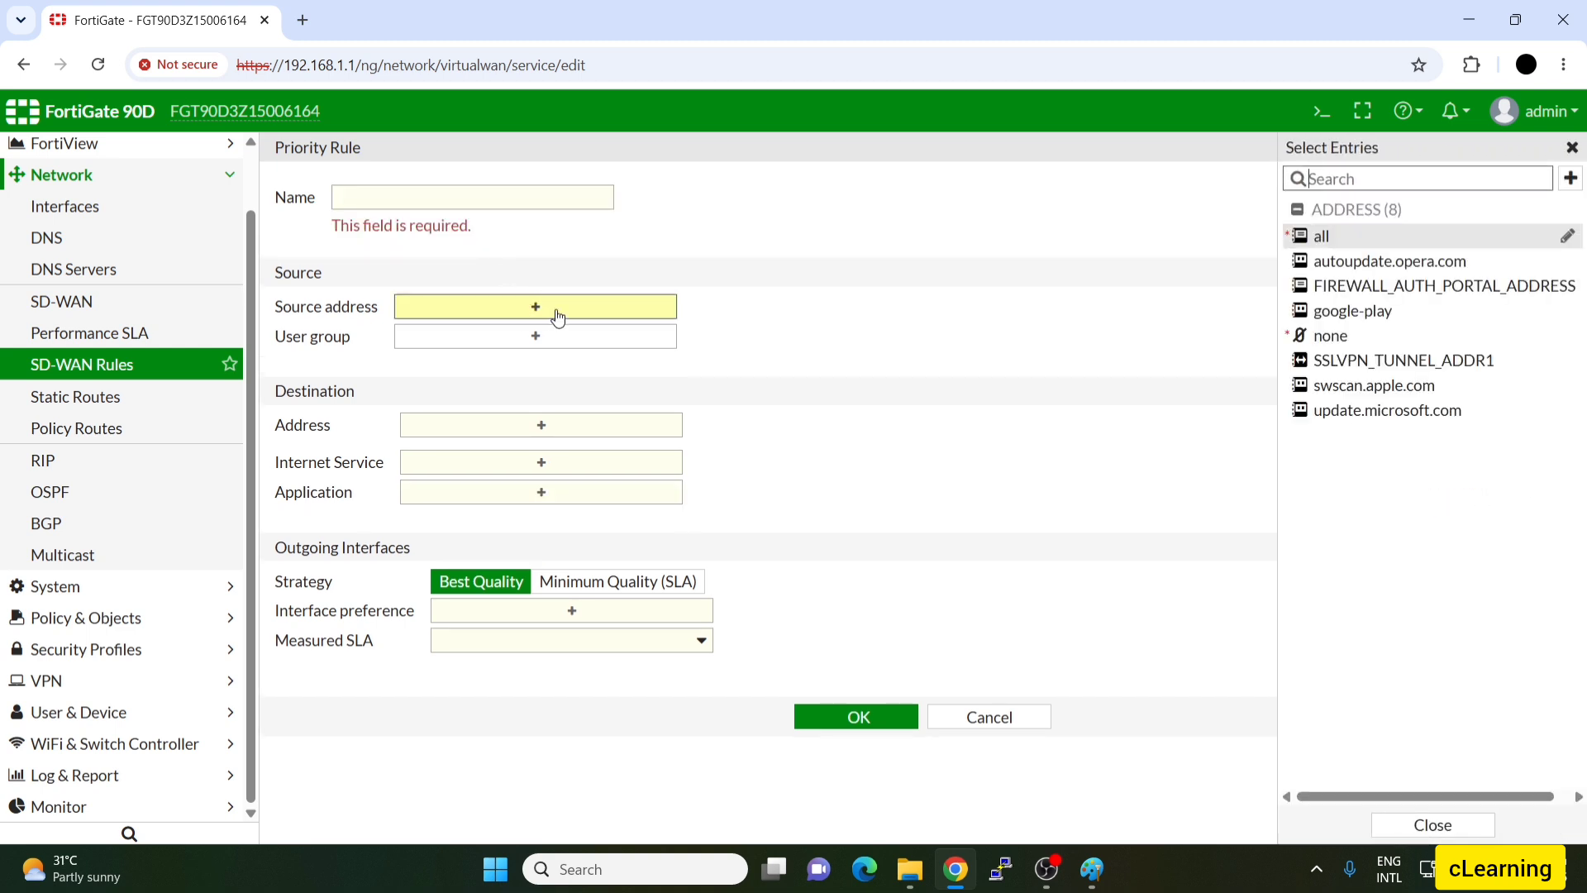
{"action": "left_click", "coordinate": [1572, 147]}
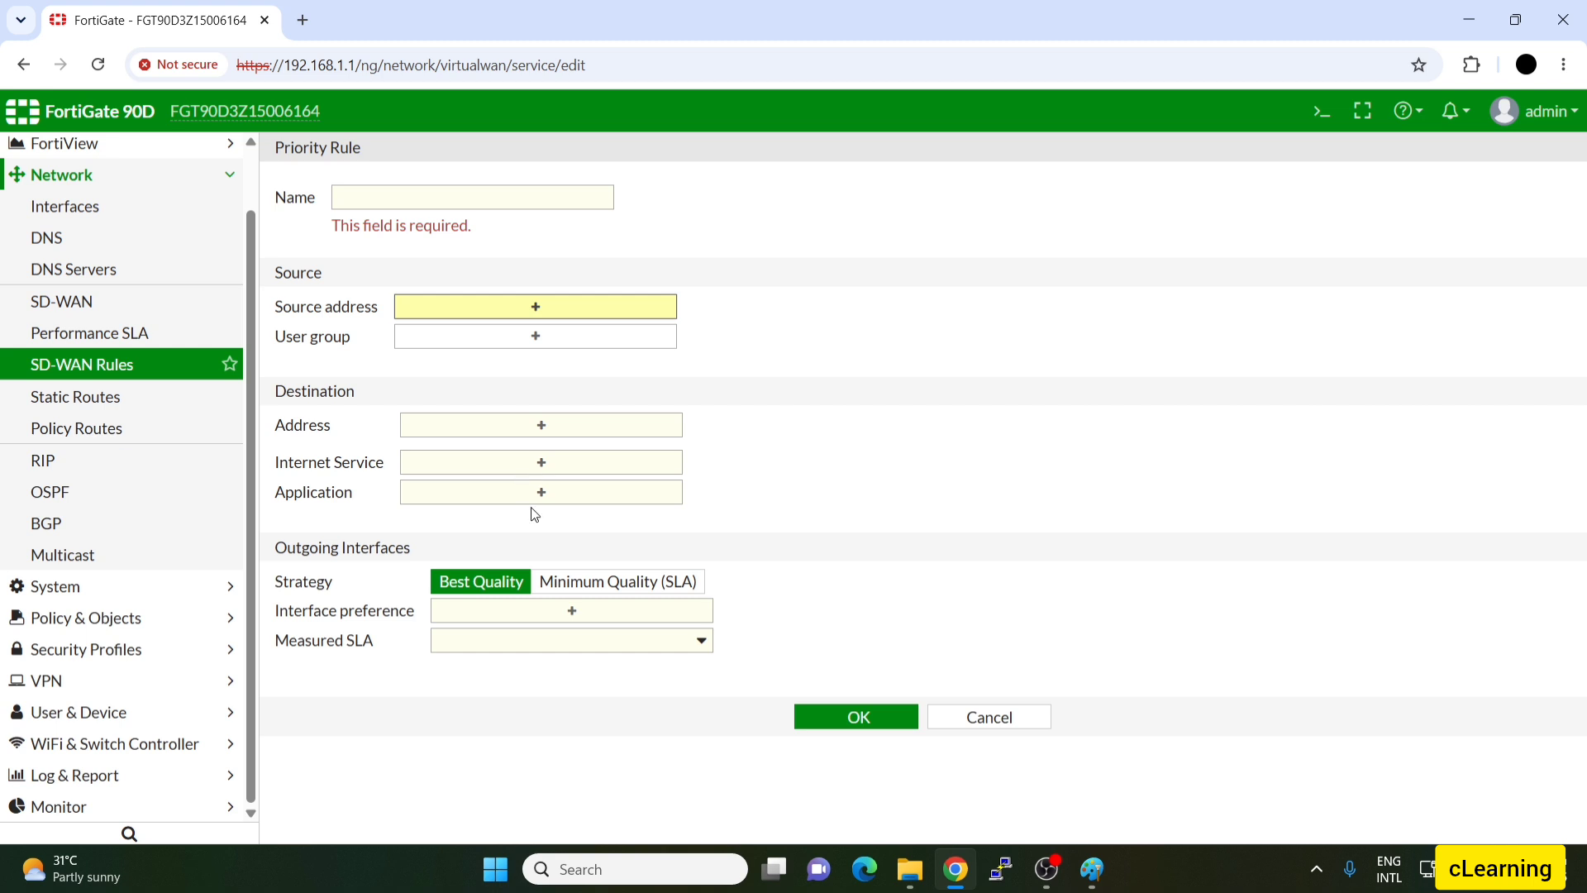
Try the Minimum Quality (SLA) strategy with ISP1 (wan1), ISP2 (wan2) and SLA target isp#1, and discard the priority rule
{"action": "left_click", "coordinate": [616, 582]}
{"action": "left_click", "coordinate": [620, 620]}
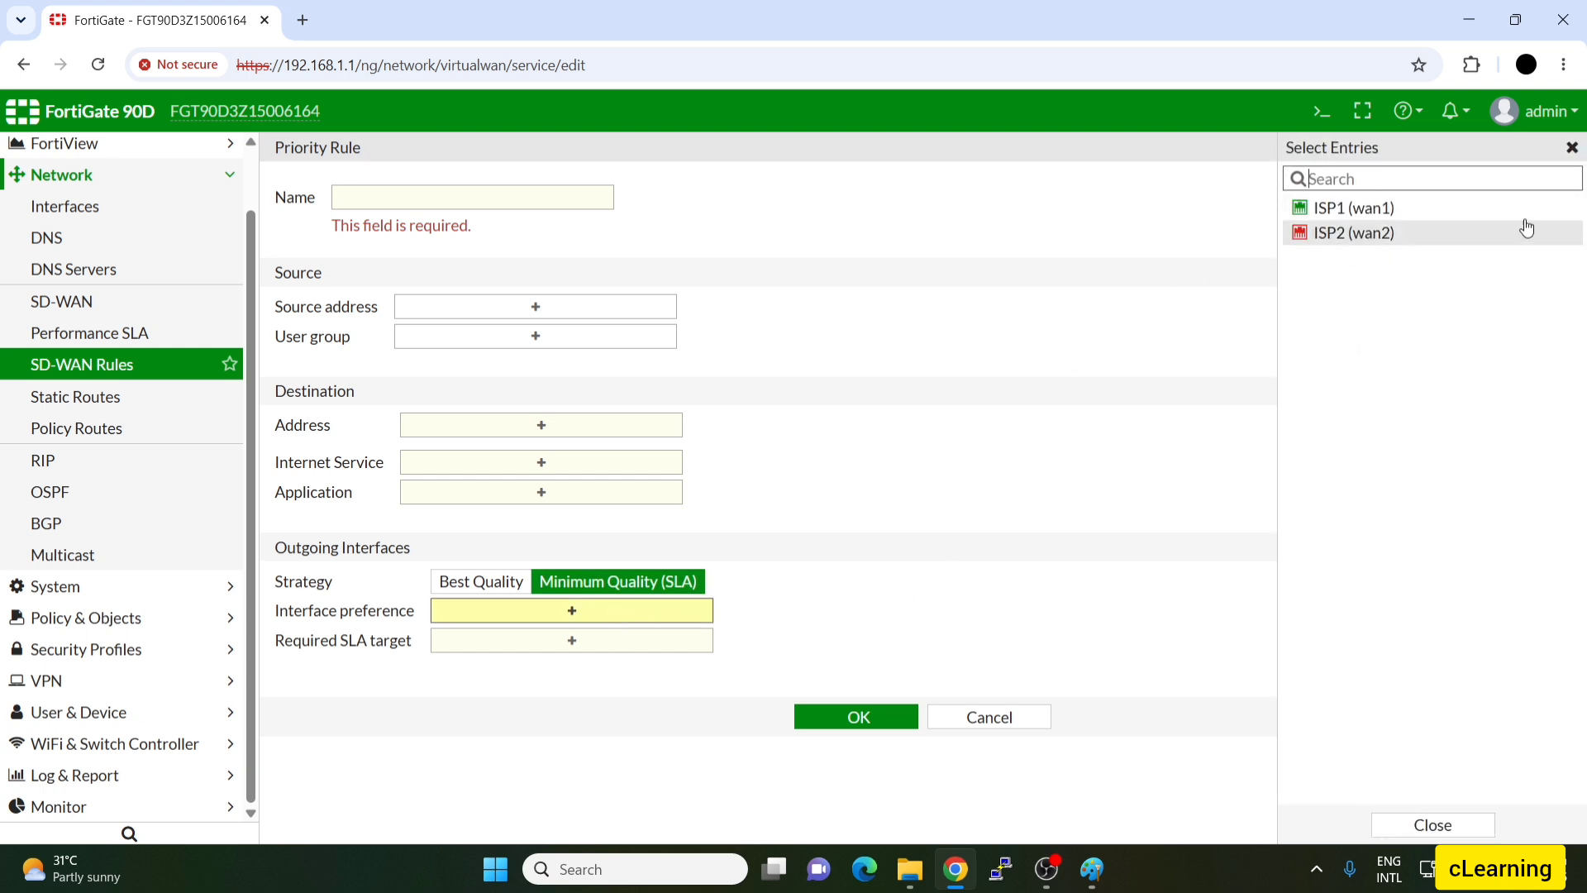
{"action": "left_click", "coordinate": [1393, 212]}
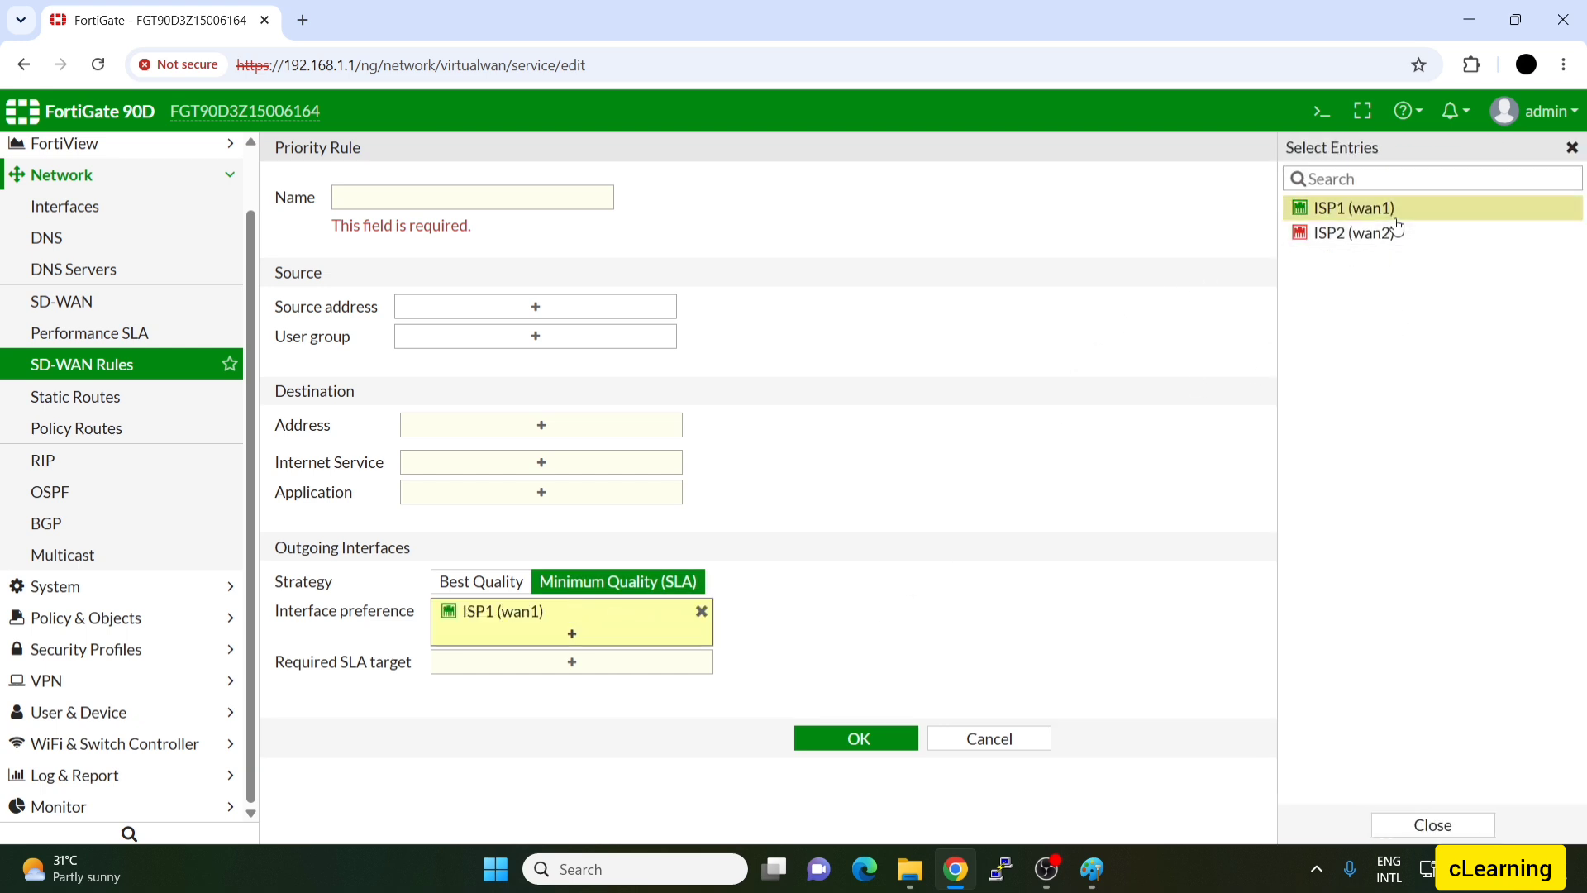
{"action": "left_click", "coordinate": [580, 672]}
{"action": "left_click", "coordinate": [1326, 235]}
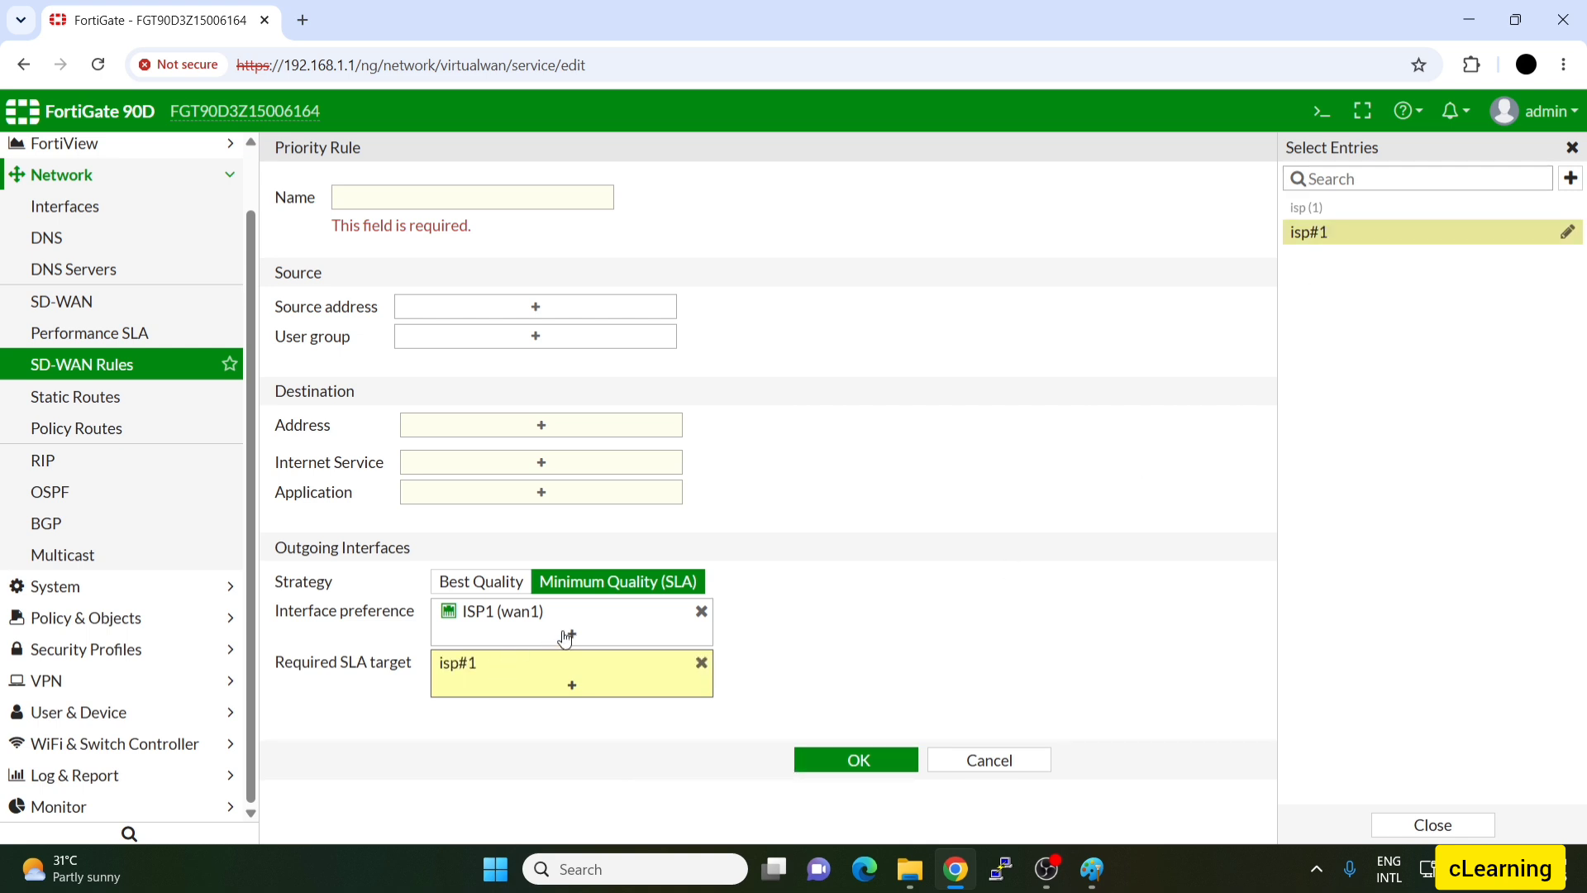
{"action": "left_click", "coordinate": [565, 638]}
{"action": "left_click", "coordinate": [1313, 235]}
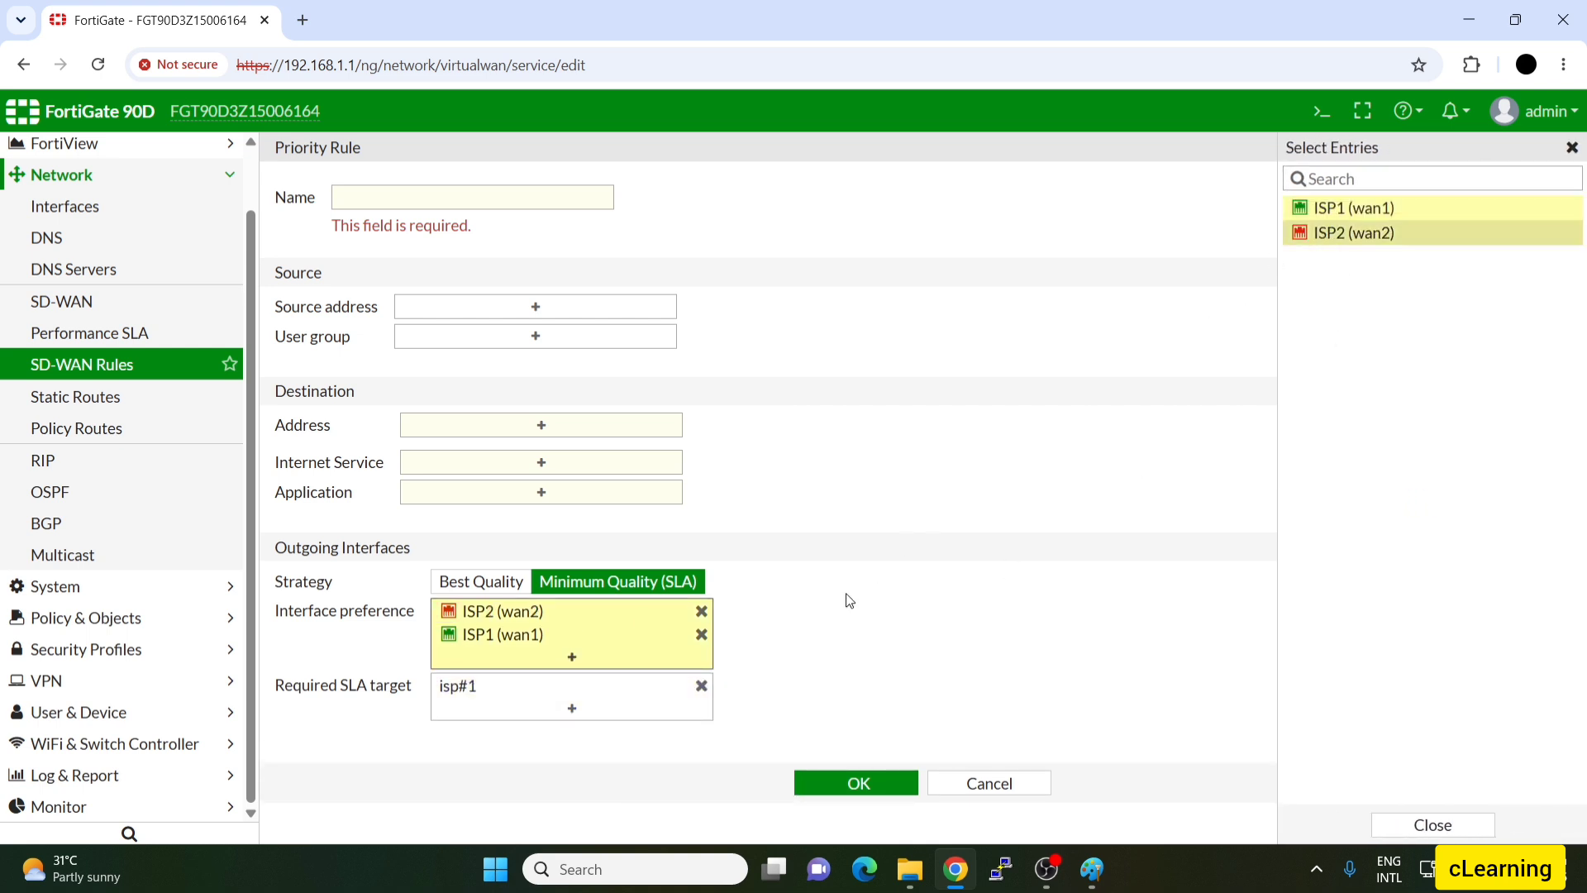
{"action": "left_click", "coordinate": [565, 722]}
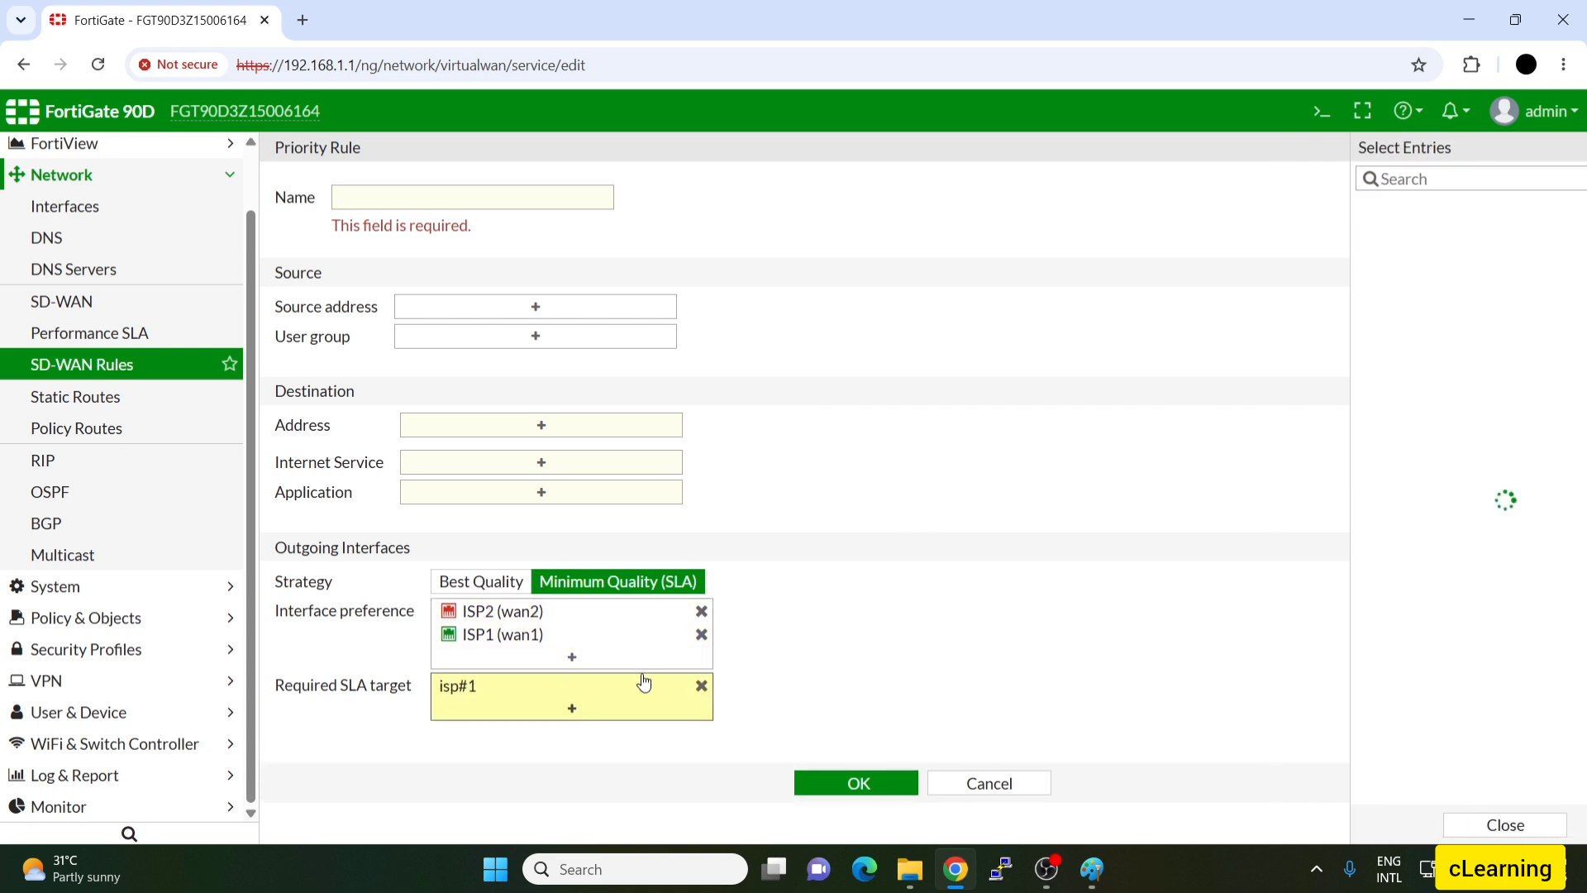
{"action": "left_click", "coordinate": [992, 784]}
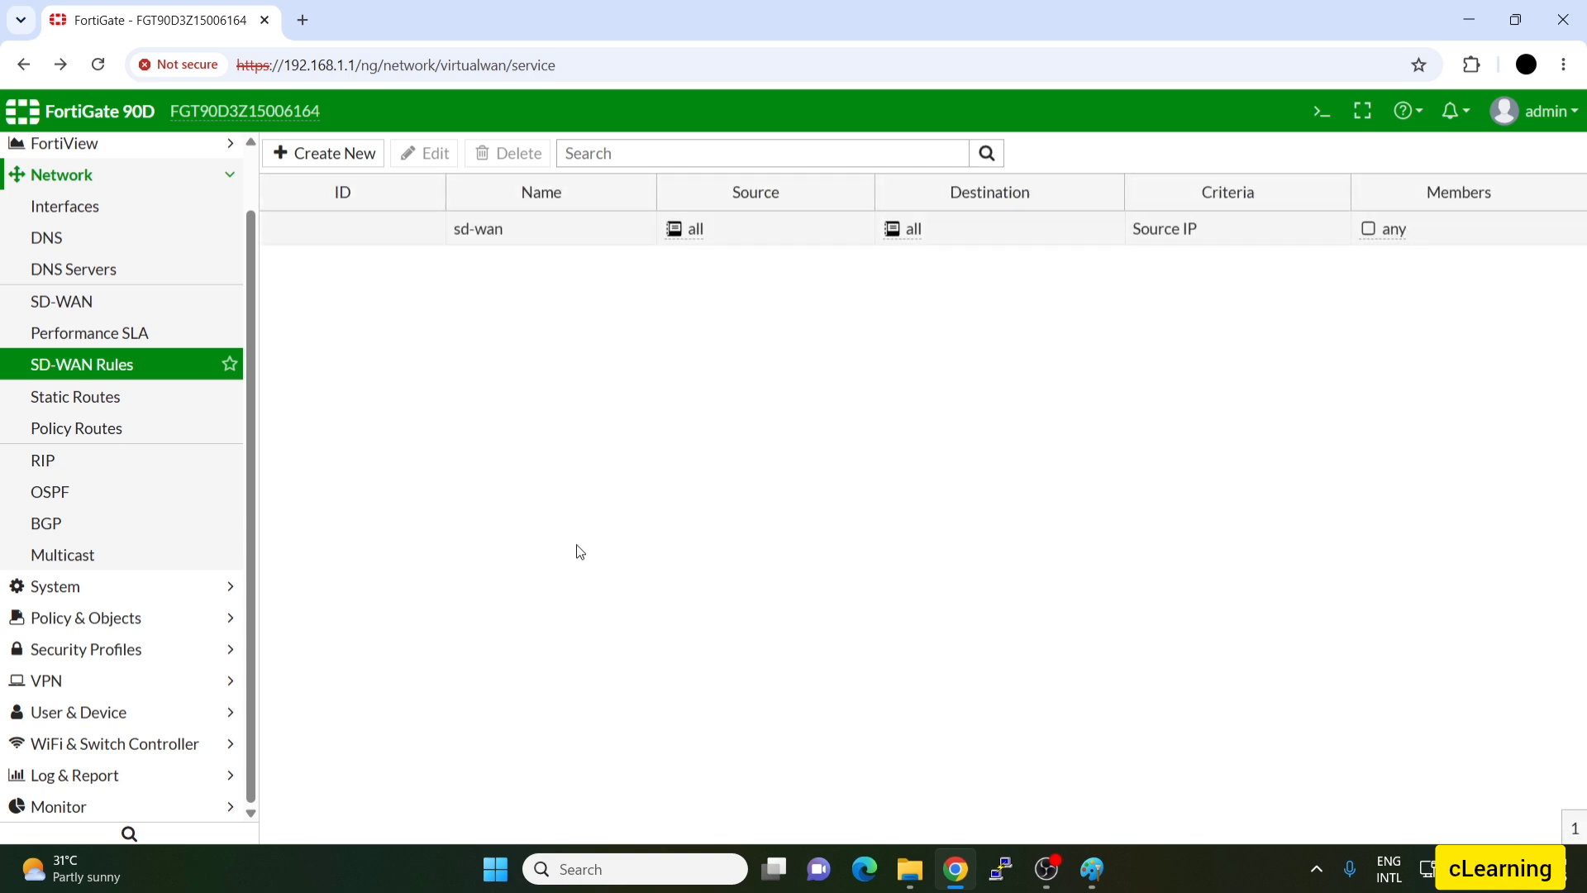
Try to create a second Performance SLA named isp with ping server 1.1.1.11 and participant ISP2 (wan2)
{"action": "left_click", "coordinate": [91, 332]}
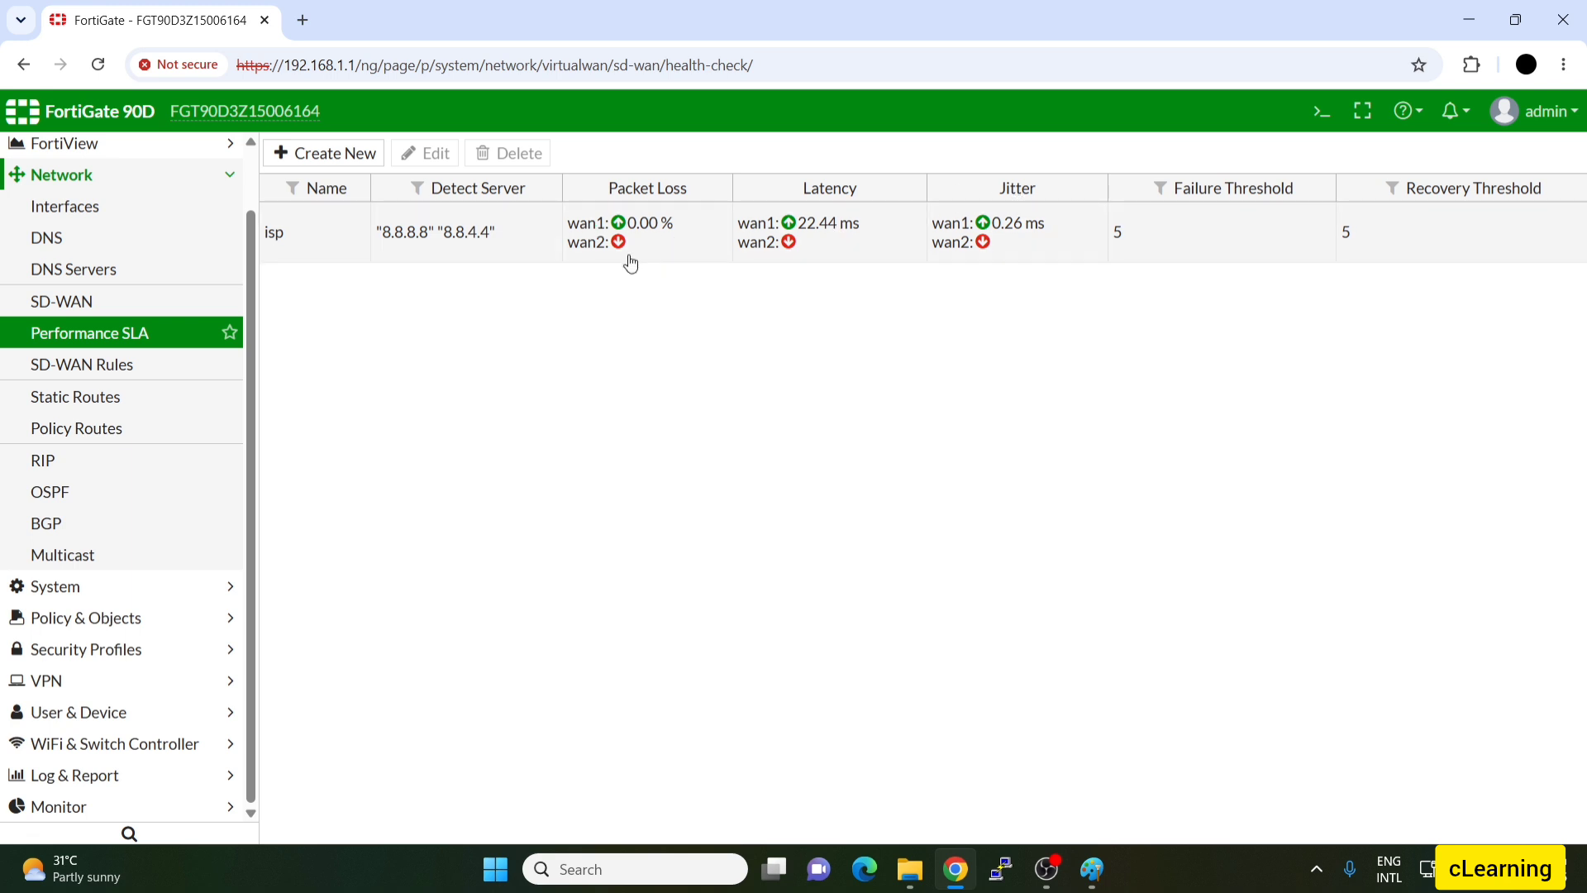
{"action": "left_click", "coordinate": [359, 172]}
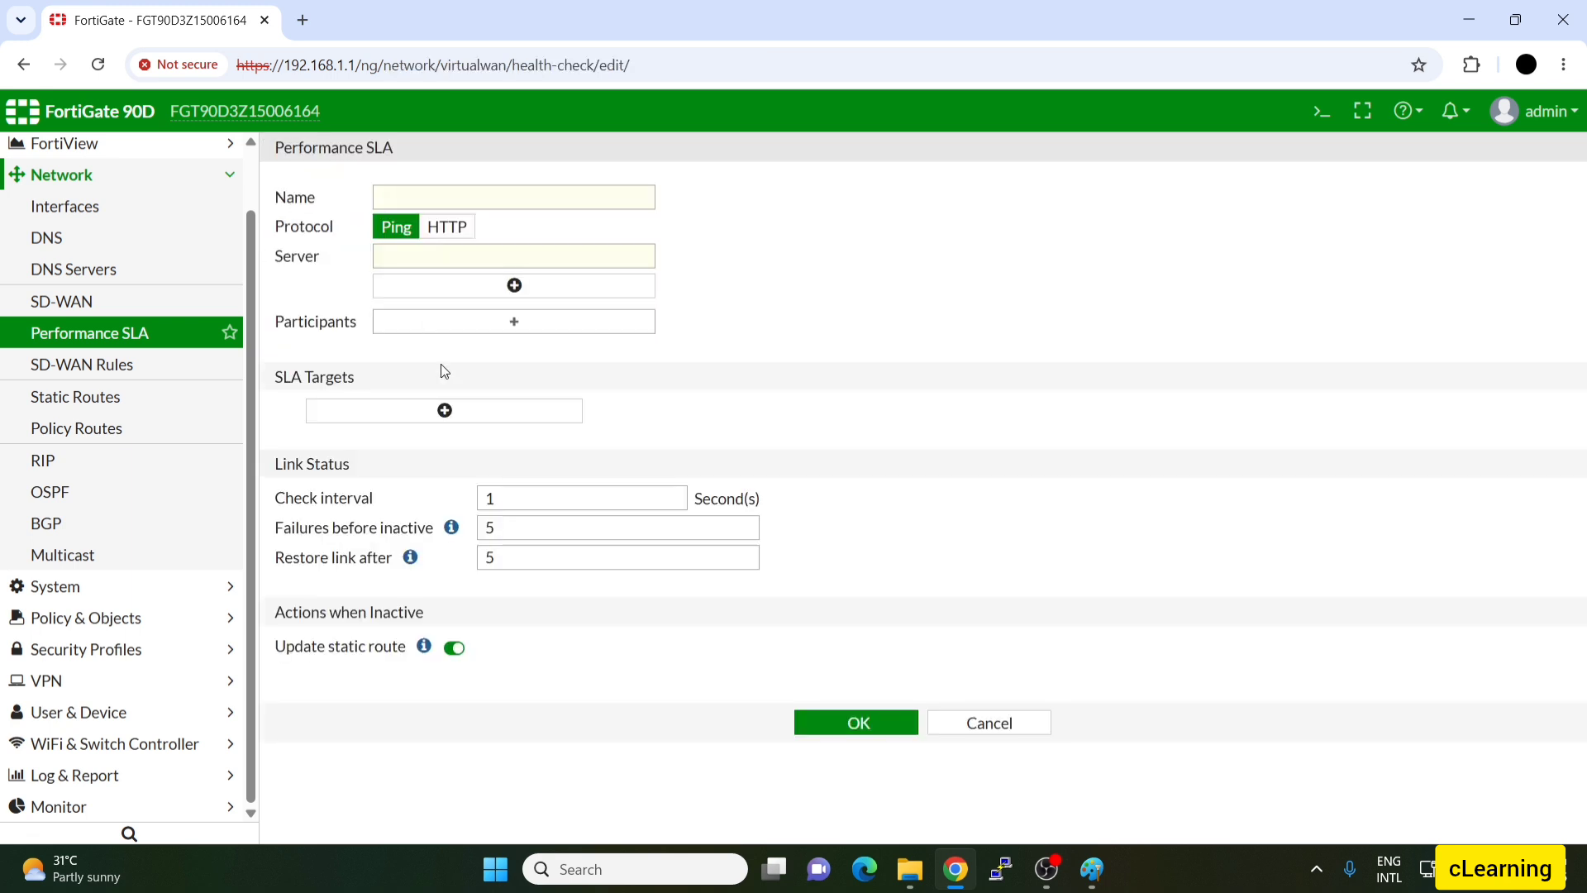
{"action": "left_click", "coordinate": [396, 202]}
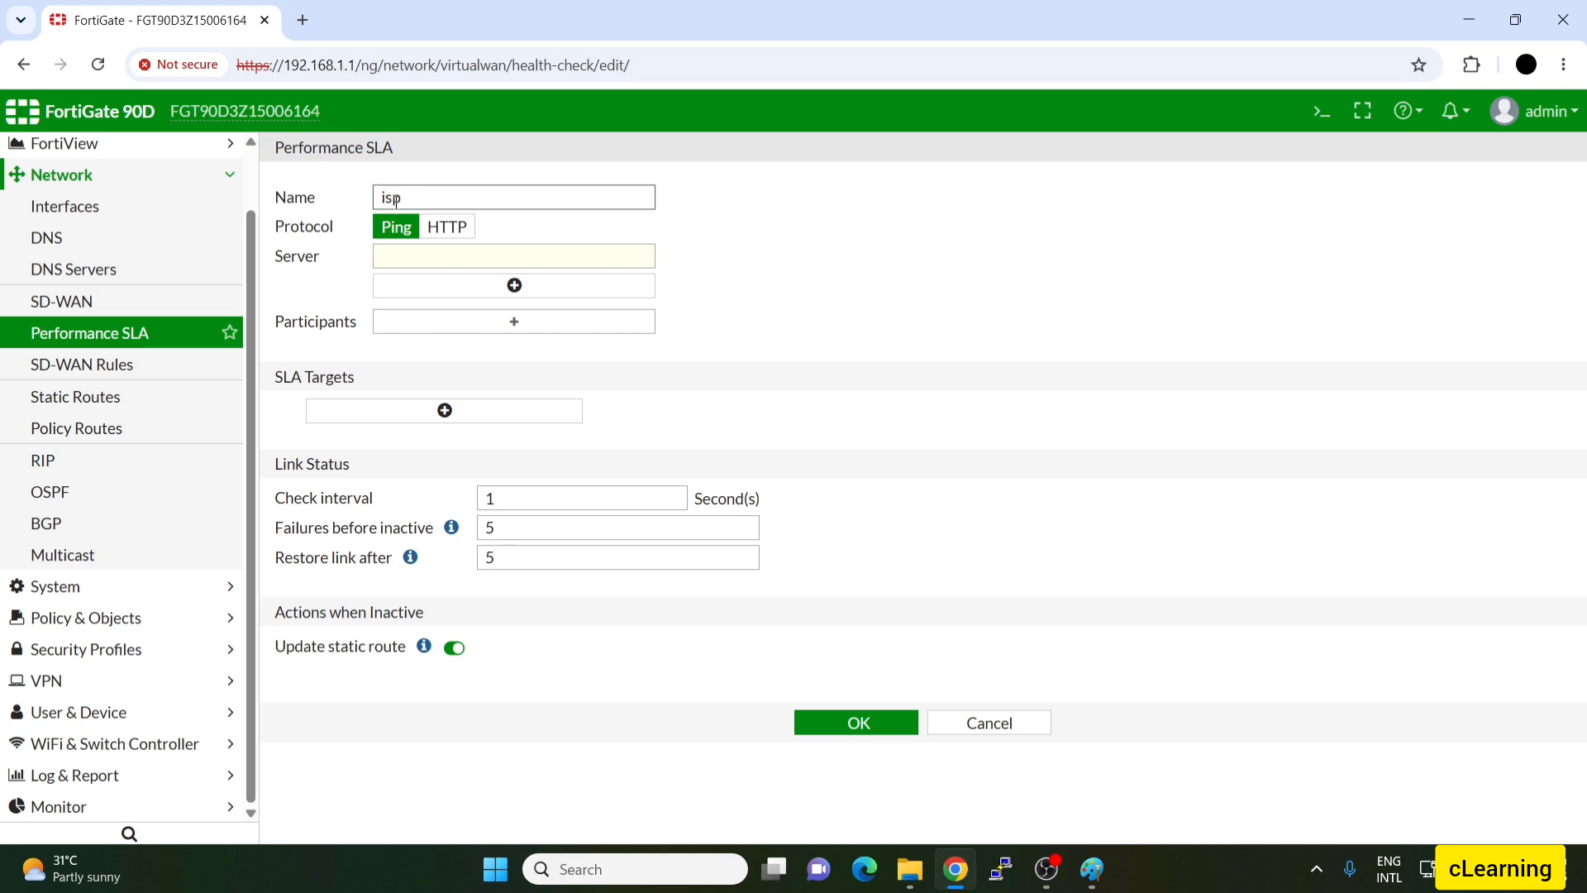
{"action": "left_click", "coordinate": [445, 266]}
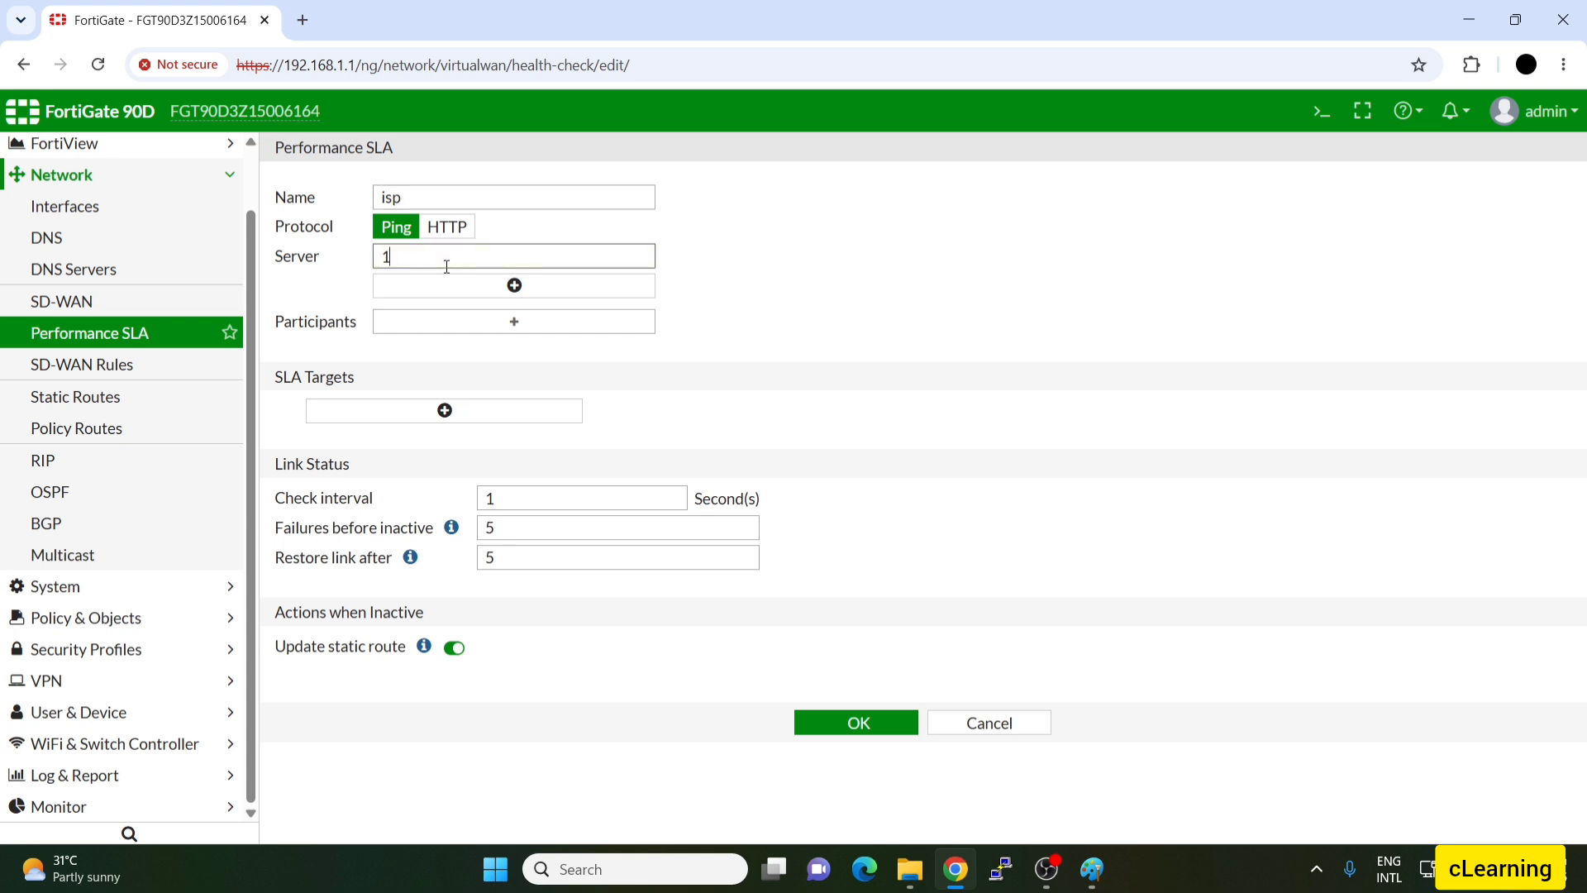
{"action": "left_click", "coordinate": [523, 328]}
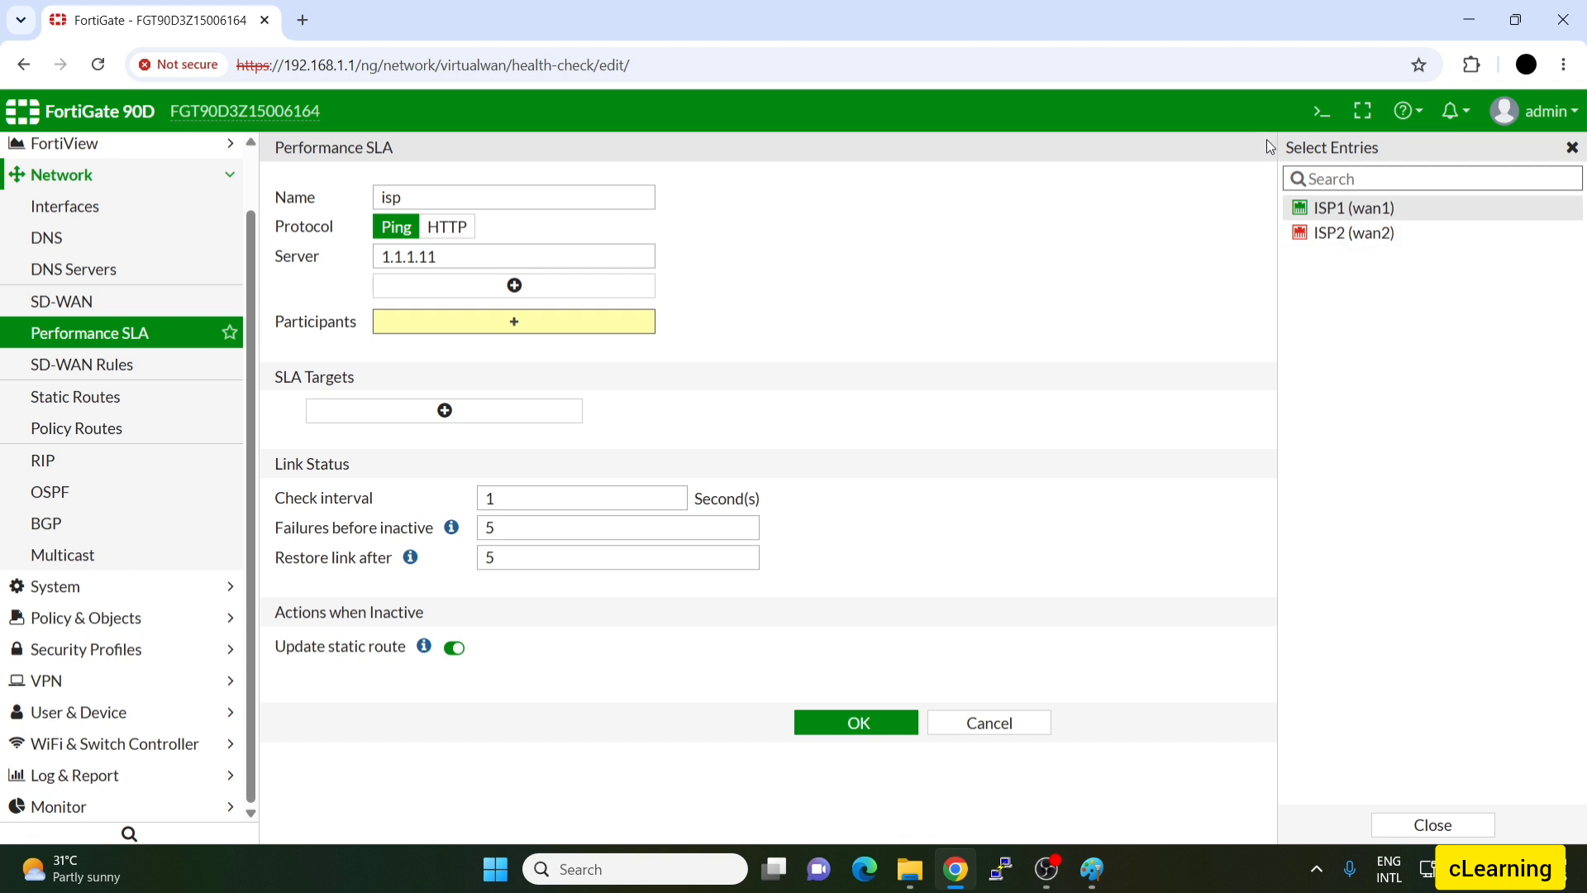
{"action": "left_click", "coordinate": [1392, 235]}
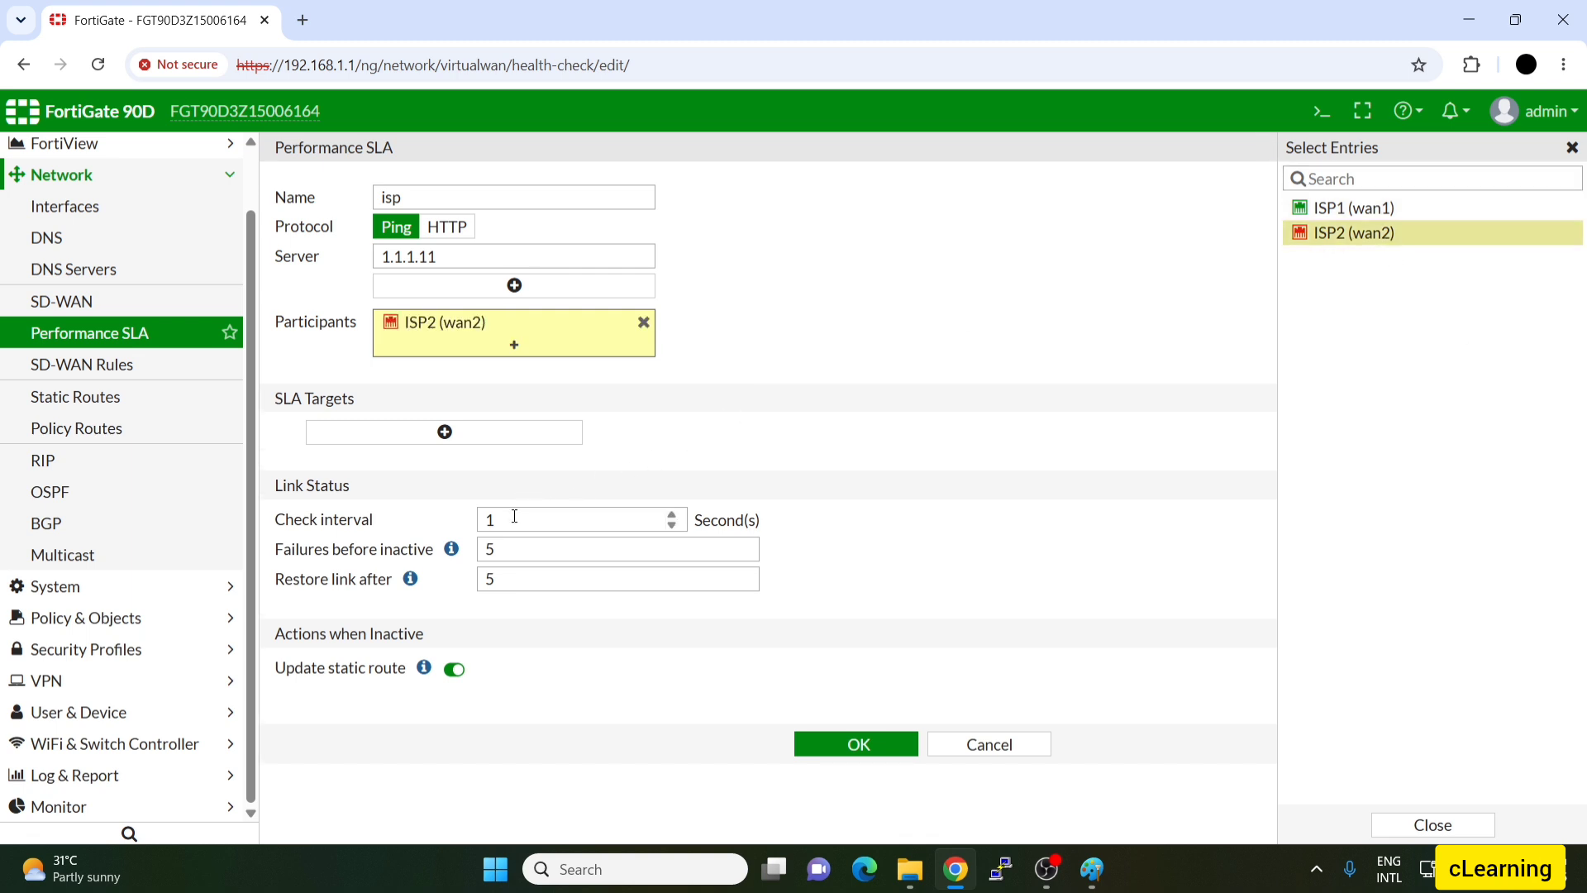
{"action": "left_click", "coordinate": [833, 746]}
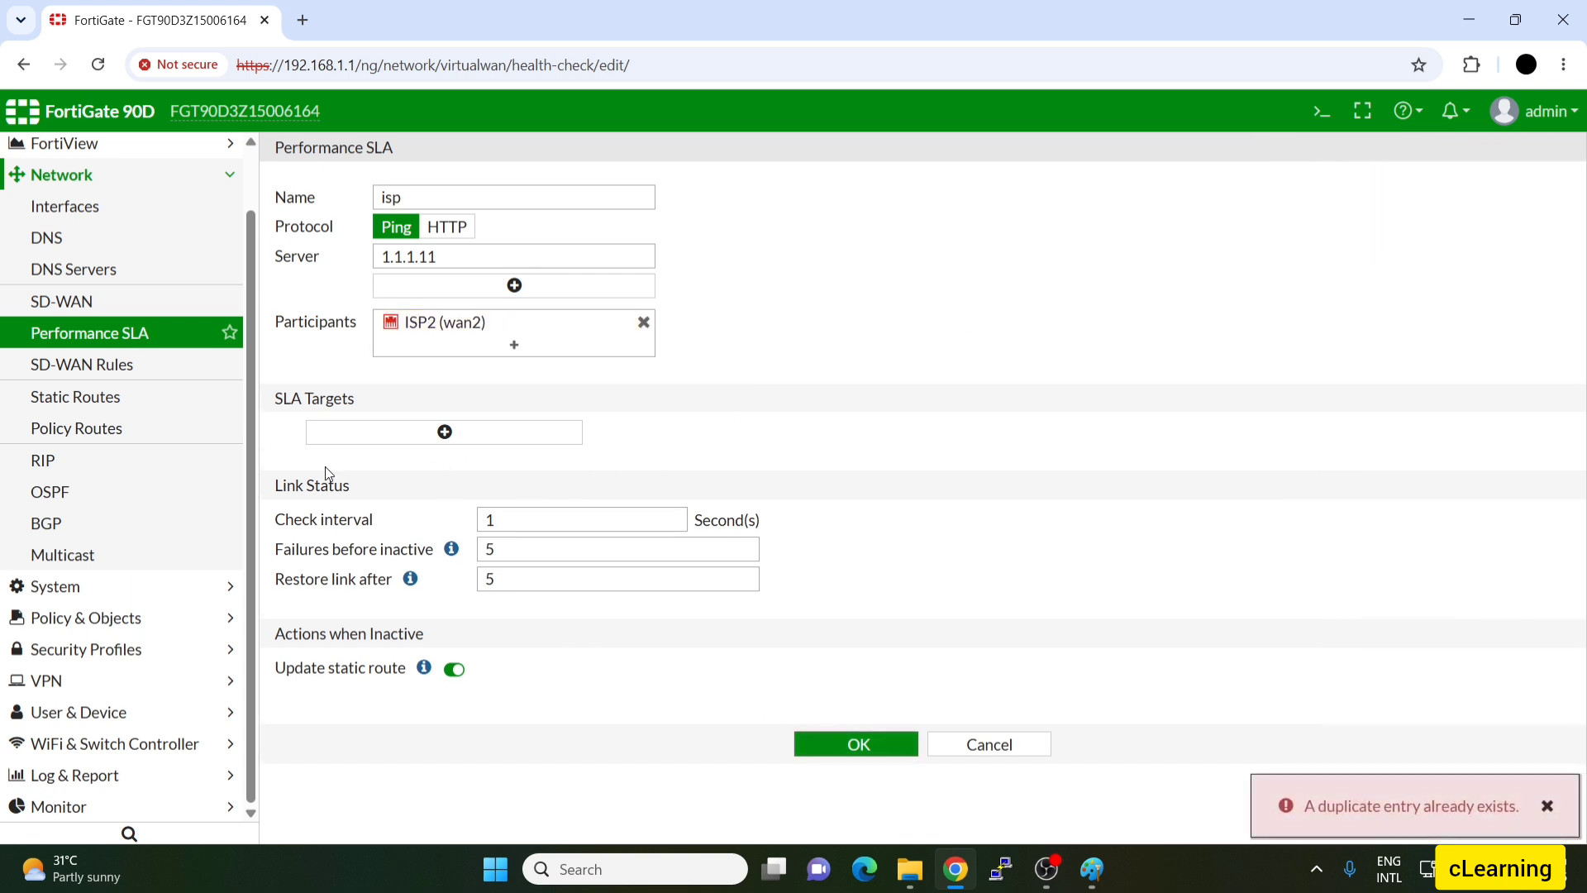
Examine the load balancing algorithm options of the implicit sd-wan rule and return to the SD-WAN rules list
{"action": "left_click", "coordinate": [127, 371]}
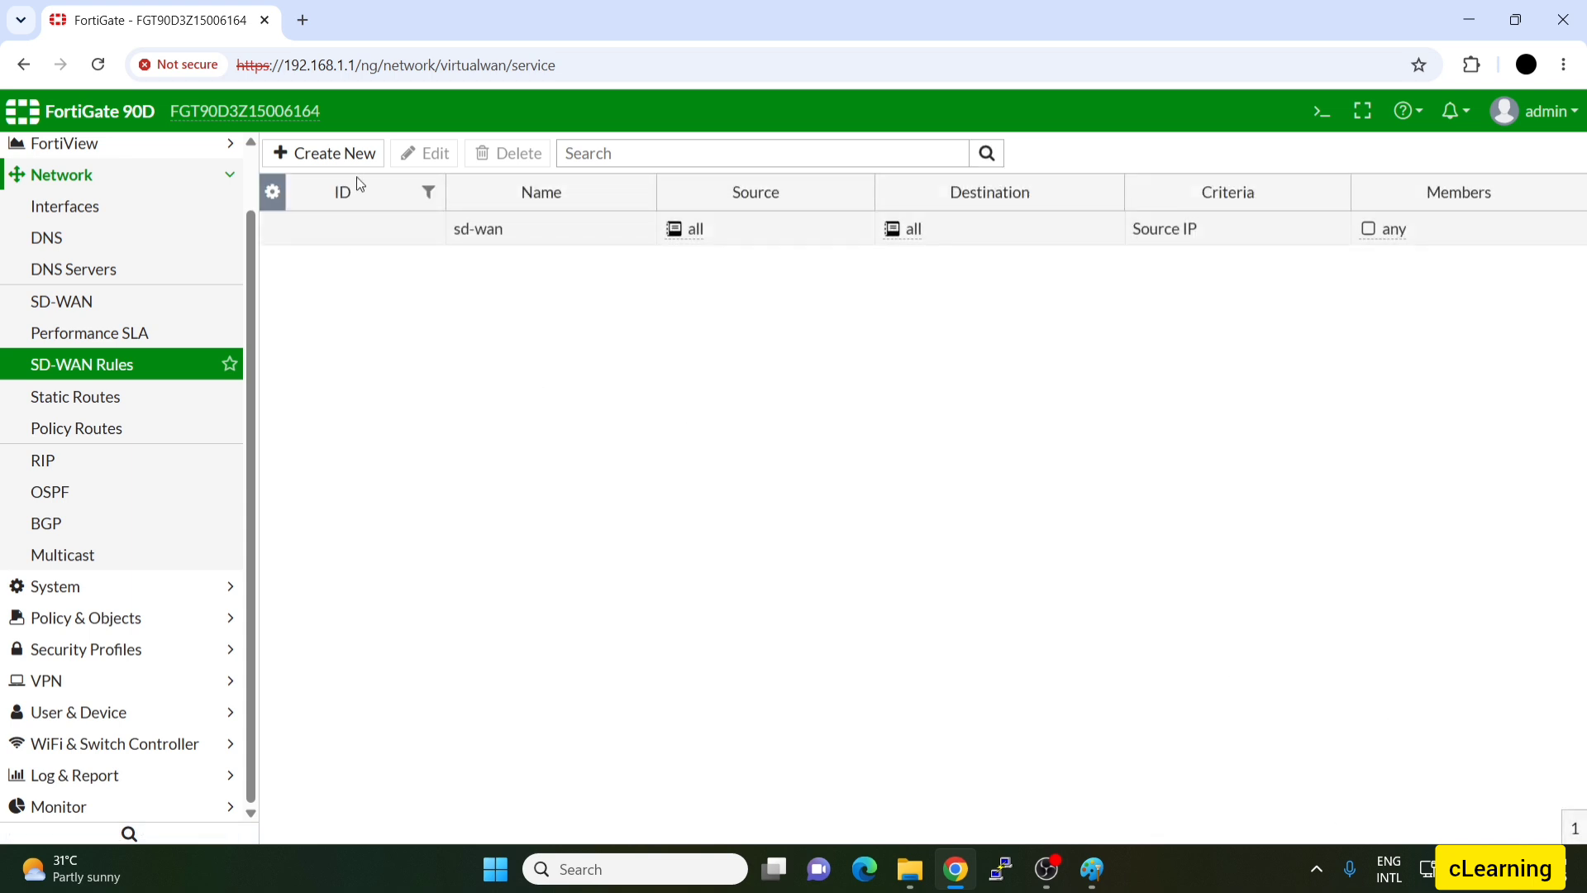
{"action": "double_click", "coordinate": [378, 240]}
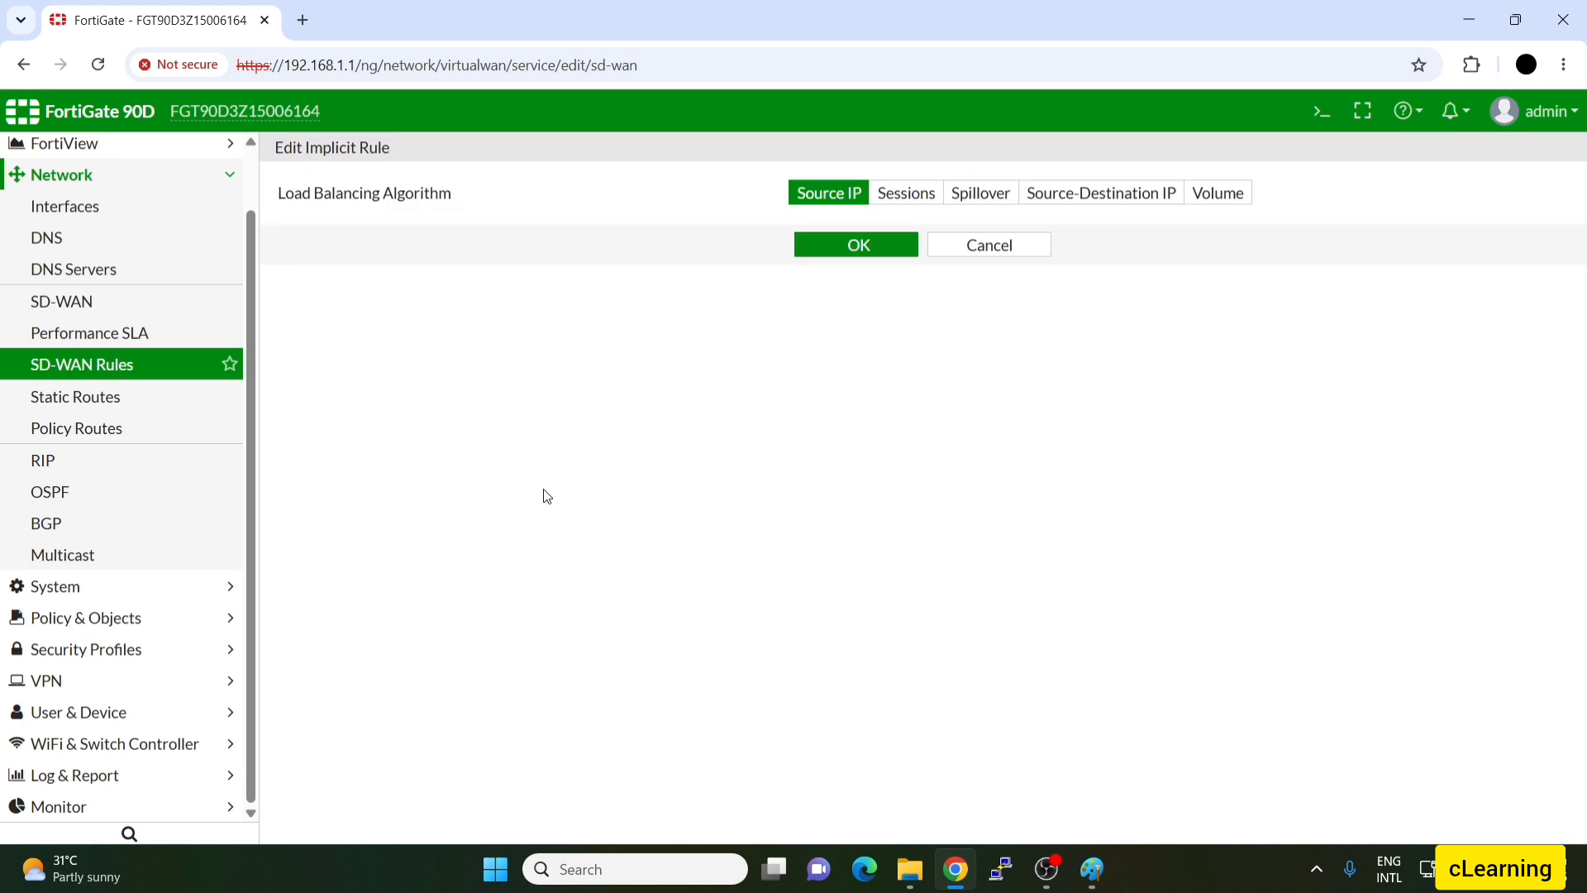
{"action": "left_click", "coordinate": [149, 363]}
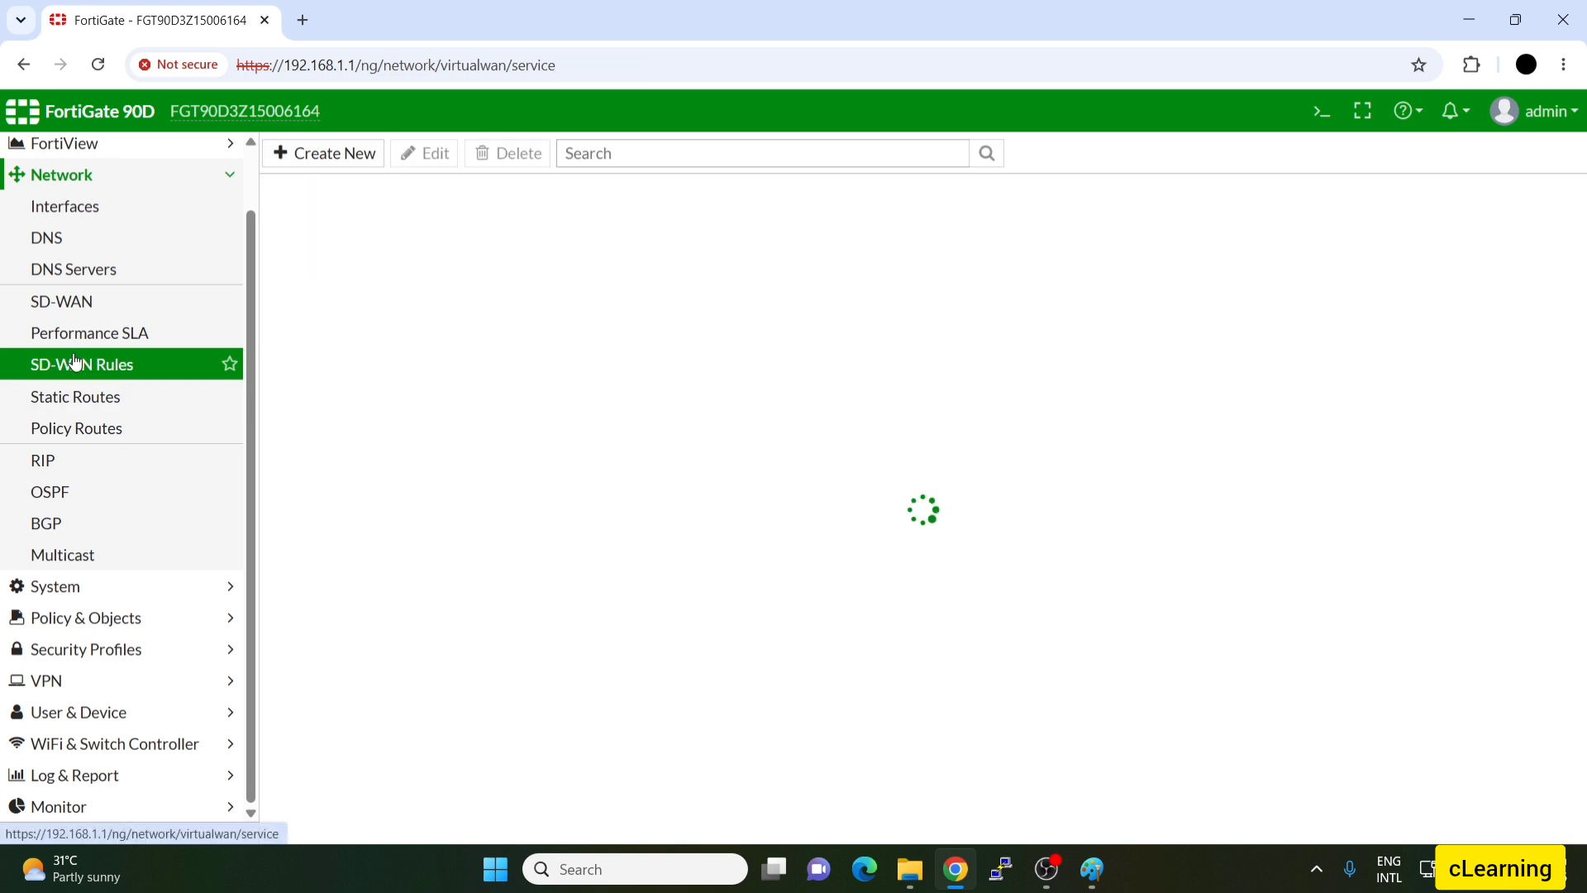
Check the Measured SLA choices of a new Best Quality priority rule and cancel the rule
{"action": "left_click", "coordinate": [339, 154]}
{"action": "left_click", "coordinate": [561, 595]}
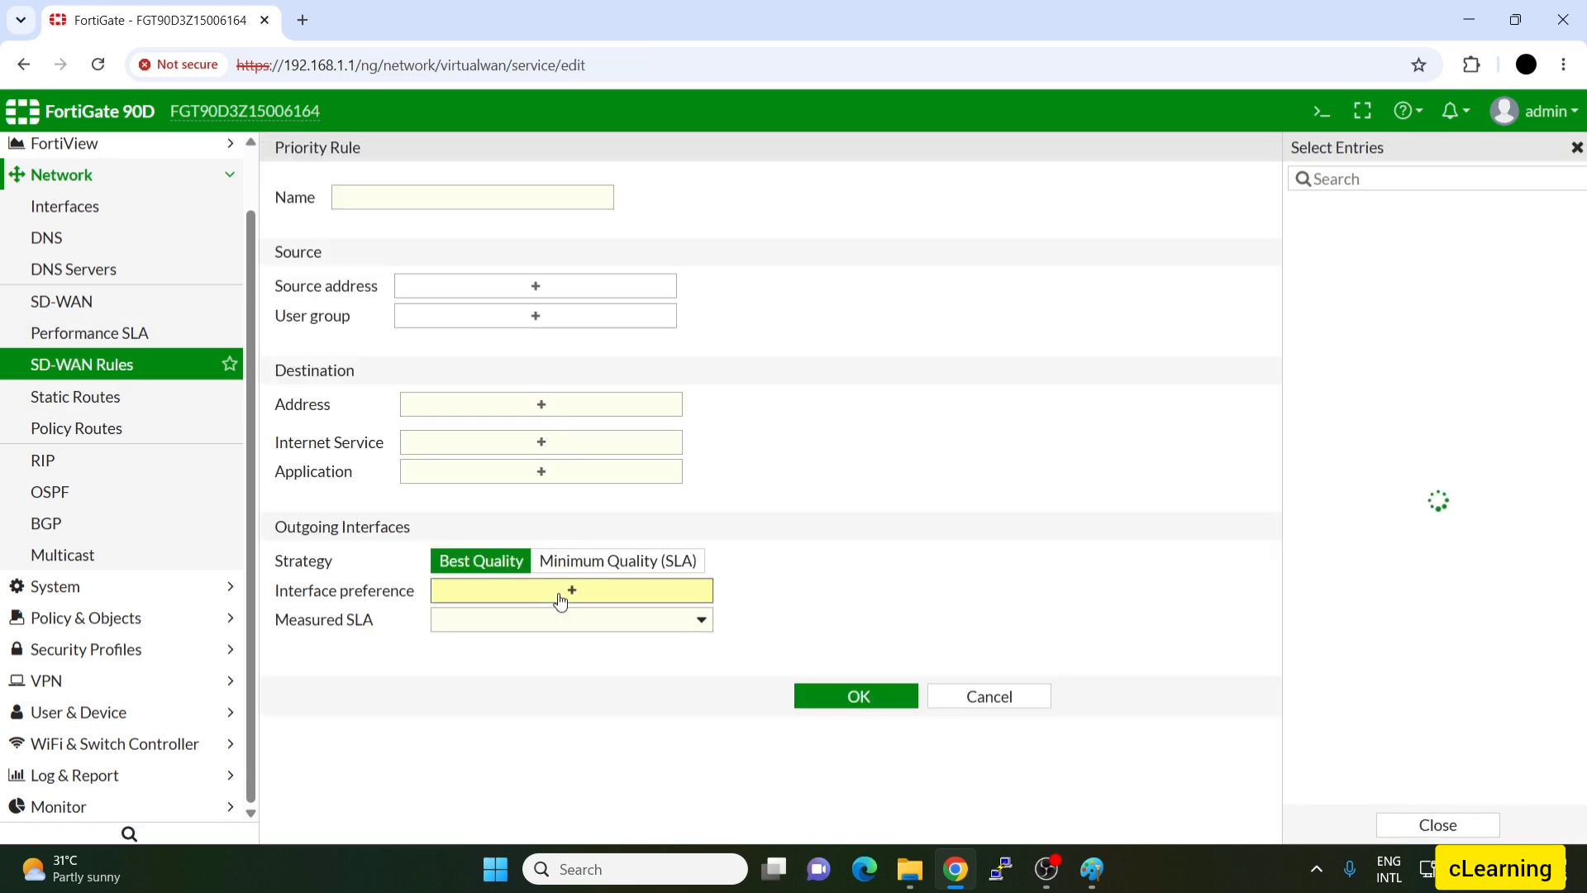
{"action": "left_click", "coordinate": [653, 629]}
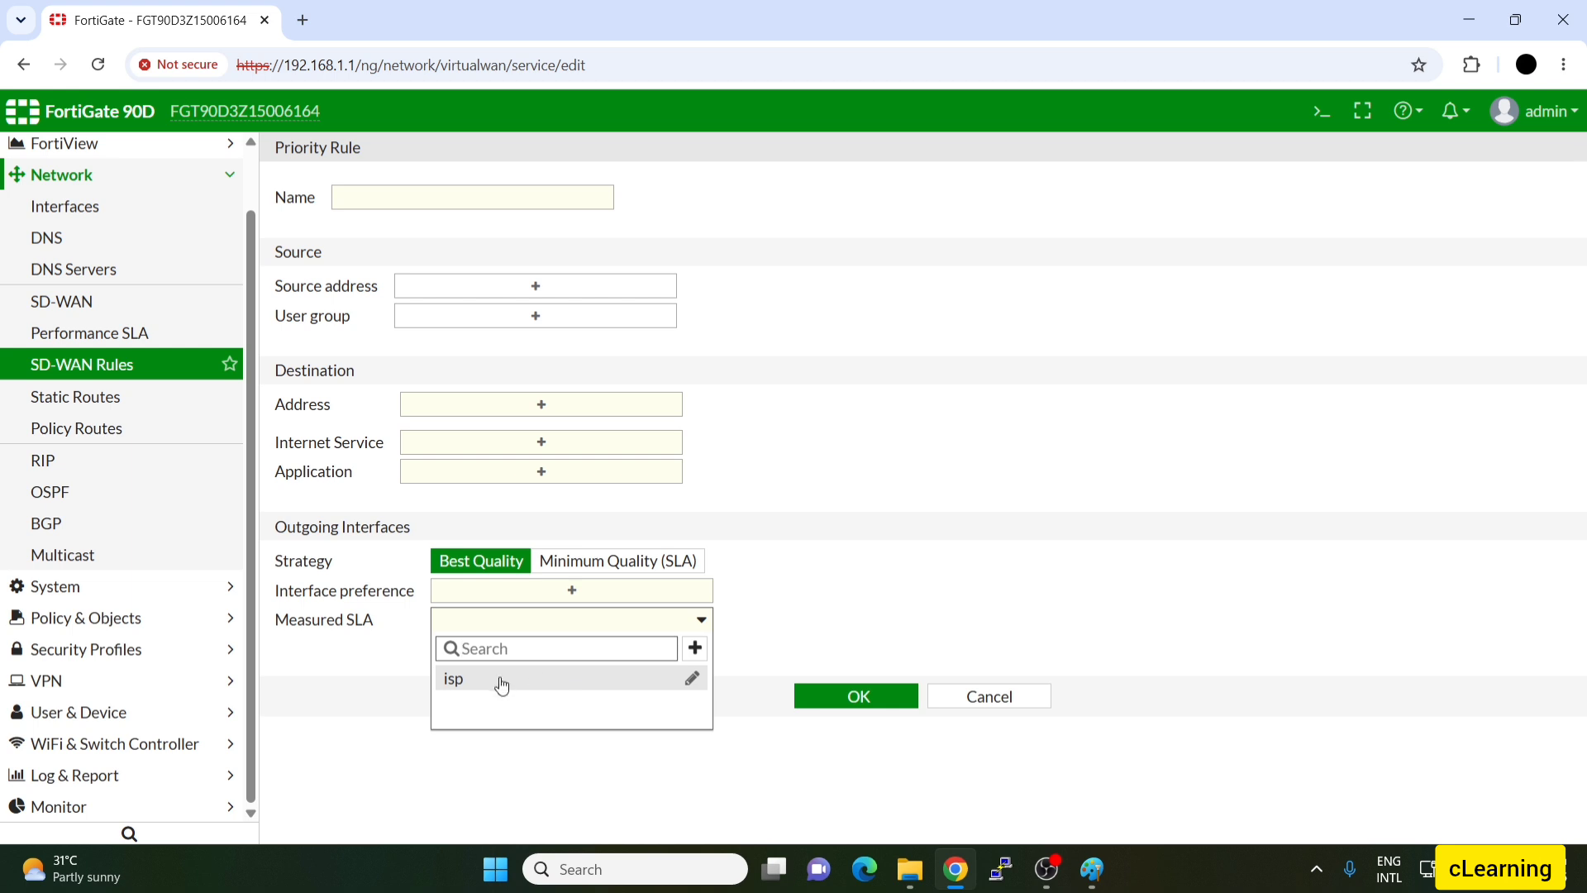
{"action": "left_click", "coordinate": [993, 710]}
{"action": "left_click", "coordinate": [990, 703]}
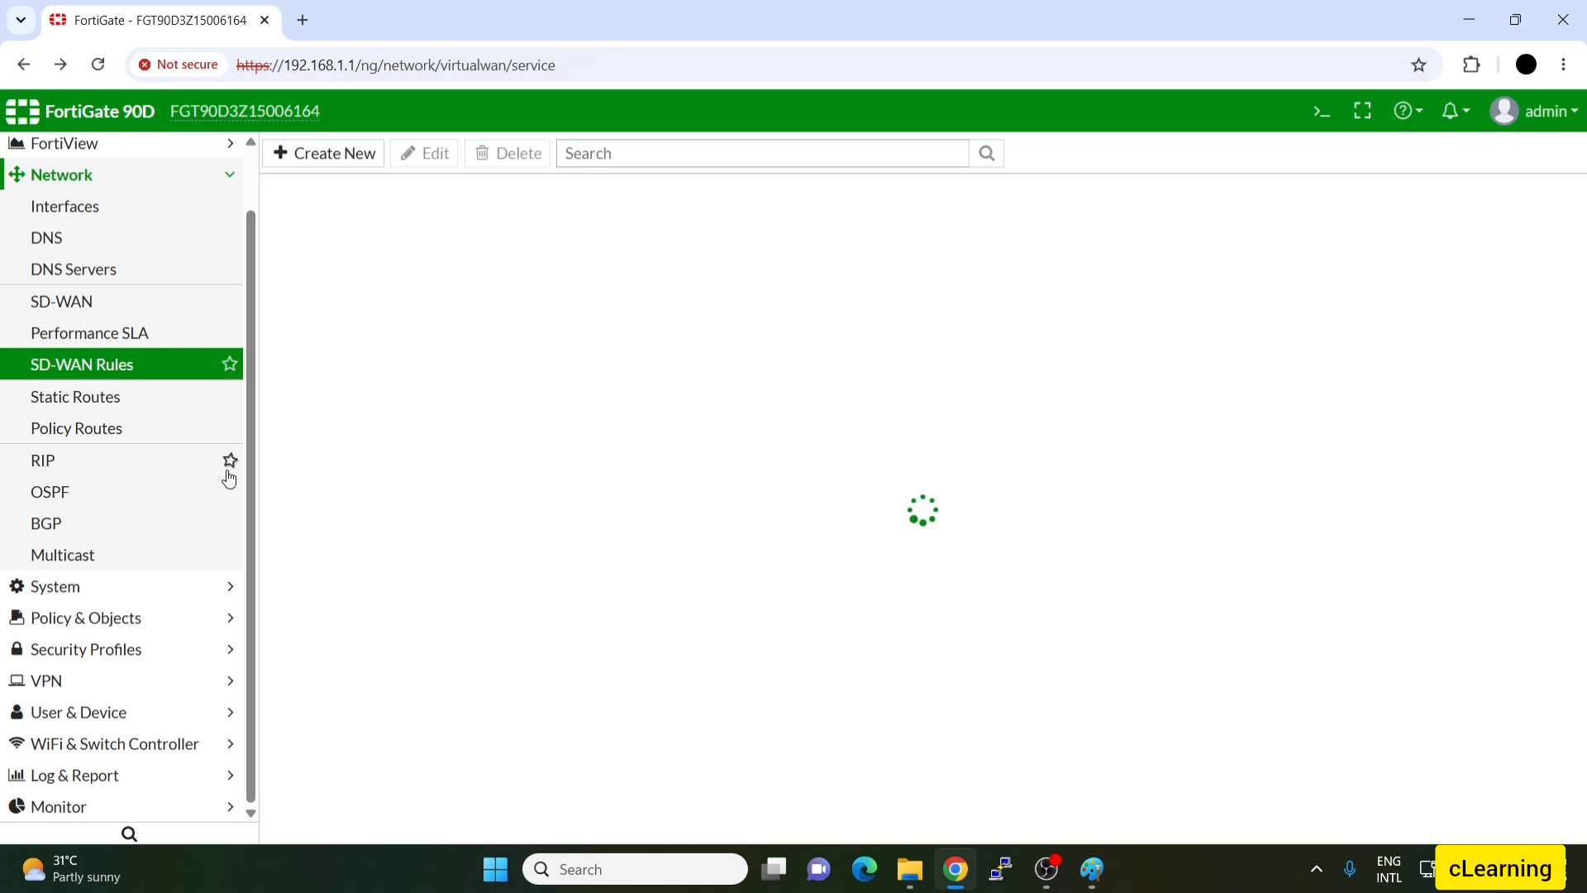
Start a new IPv4 firewall policy
{"action": "left_click", "coordinate": [108, 618]}
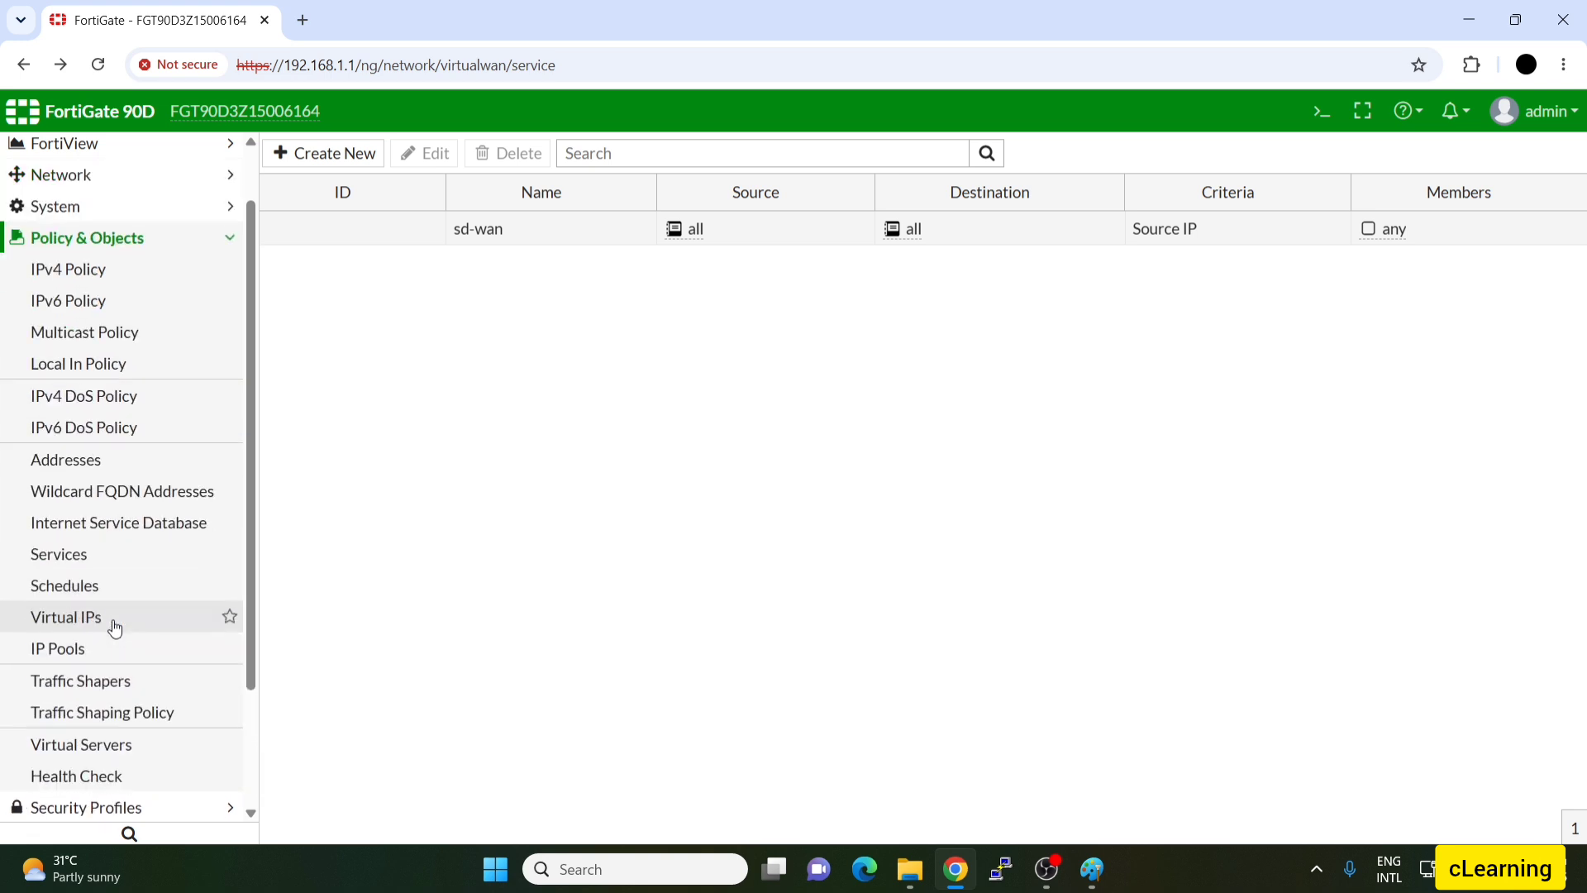
{"action": "left_click", "coordinate": [107, 272]}
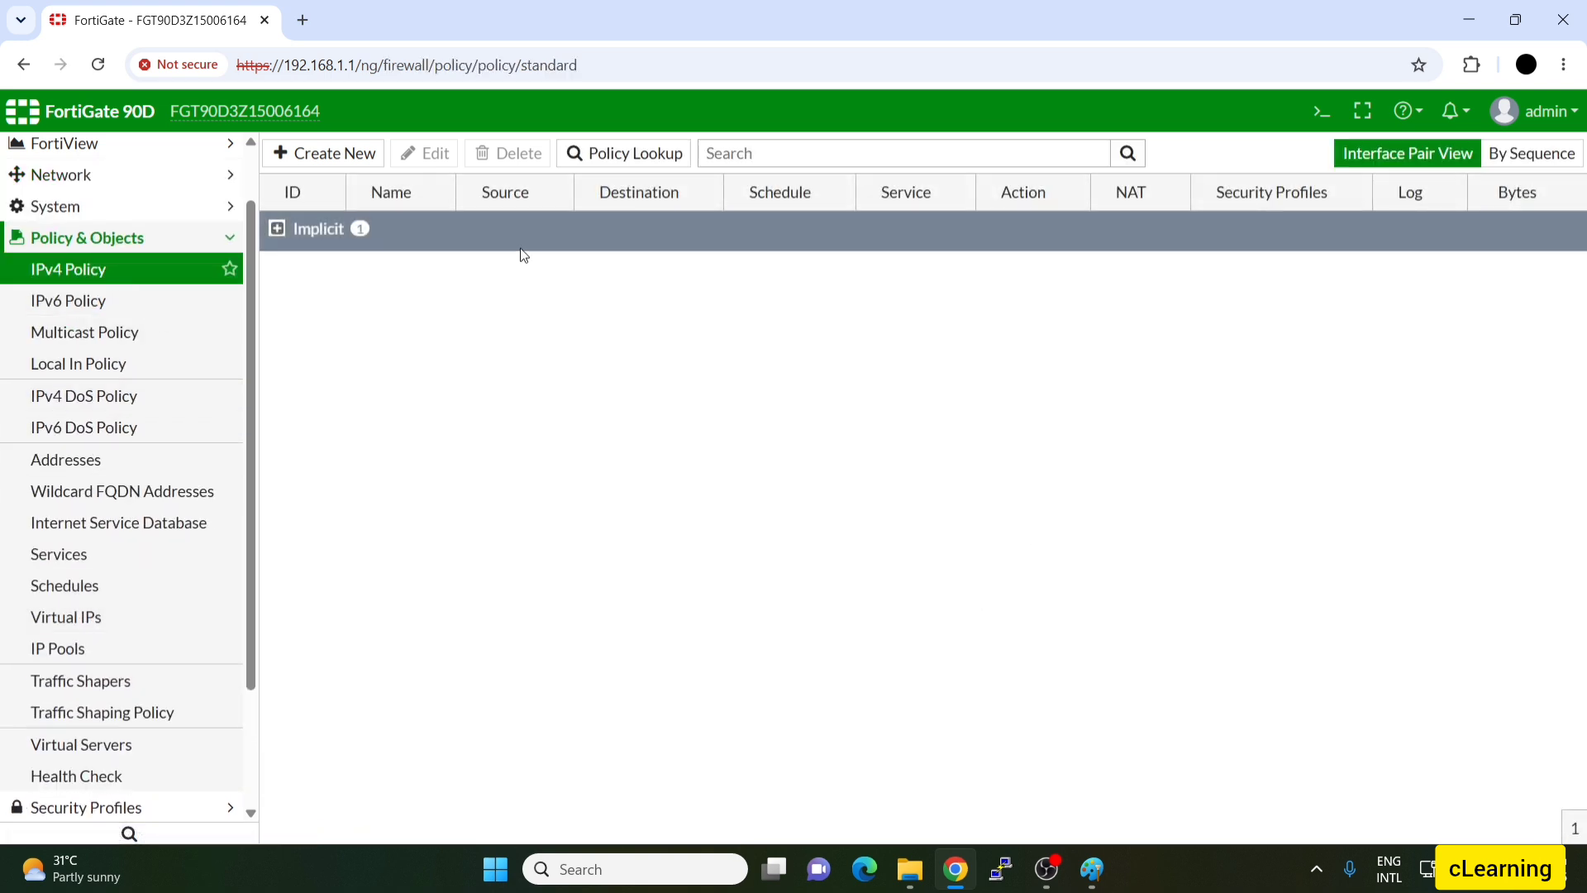
{"action": "left_click", "coordinate": [298, 161]}
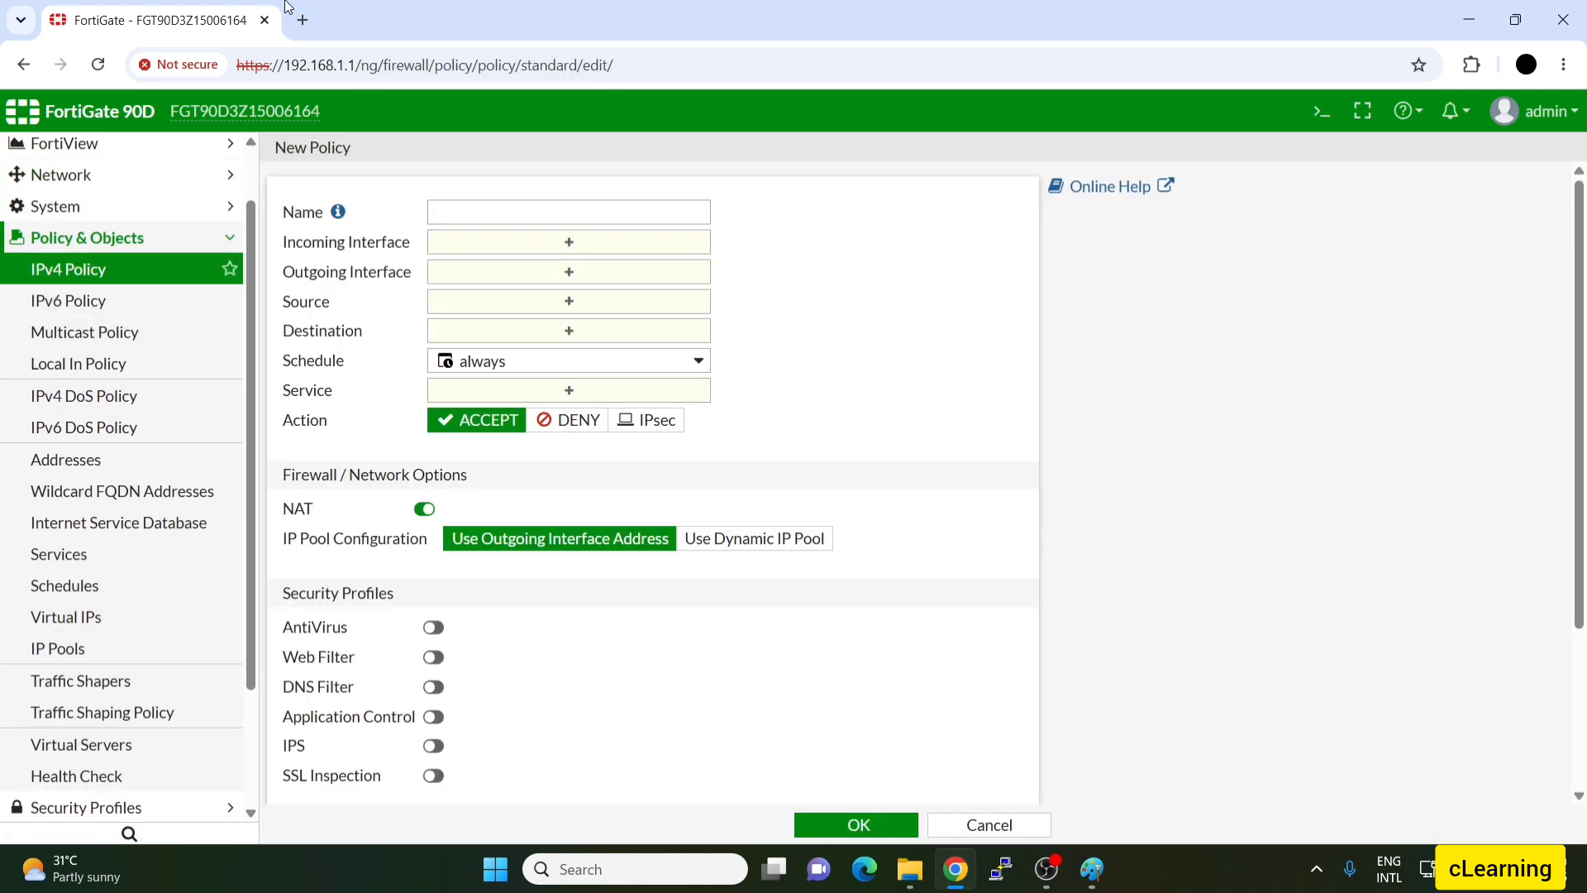
Open speedtest.net in a new browser tab and return to the FortiGate policy form
{"action": "left_click", "coordinate": [303, 24]}
{"action": "type", "text": "s"}
{"action": "key", "text": "Return"}
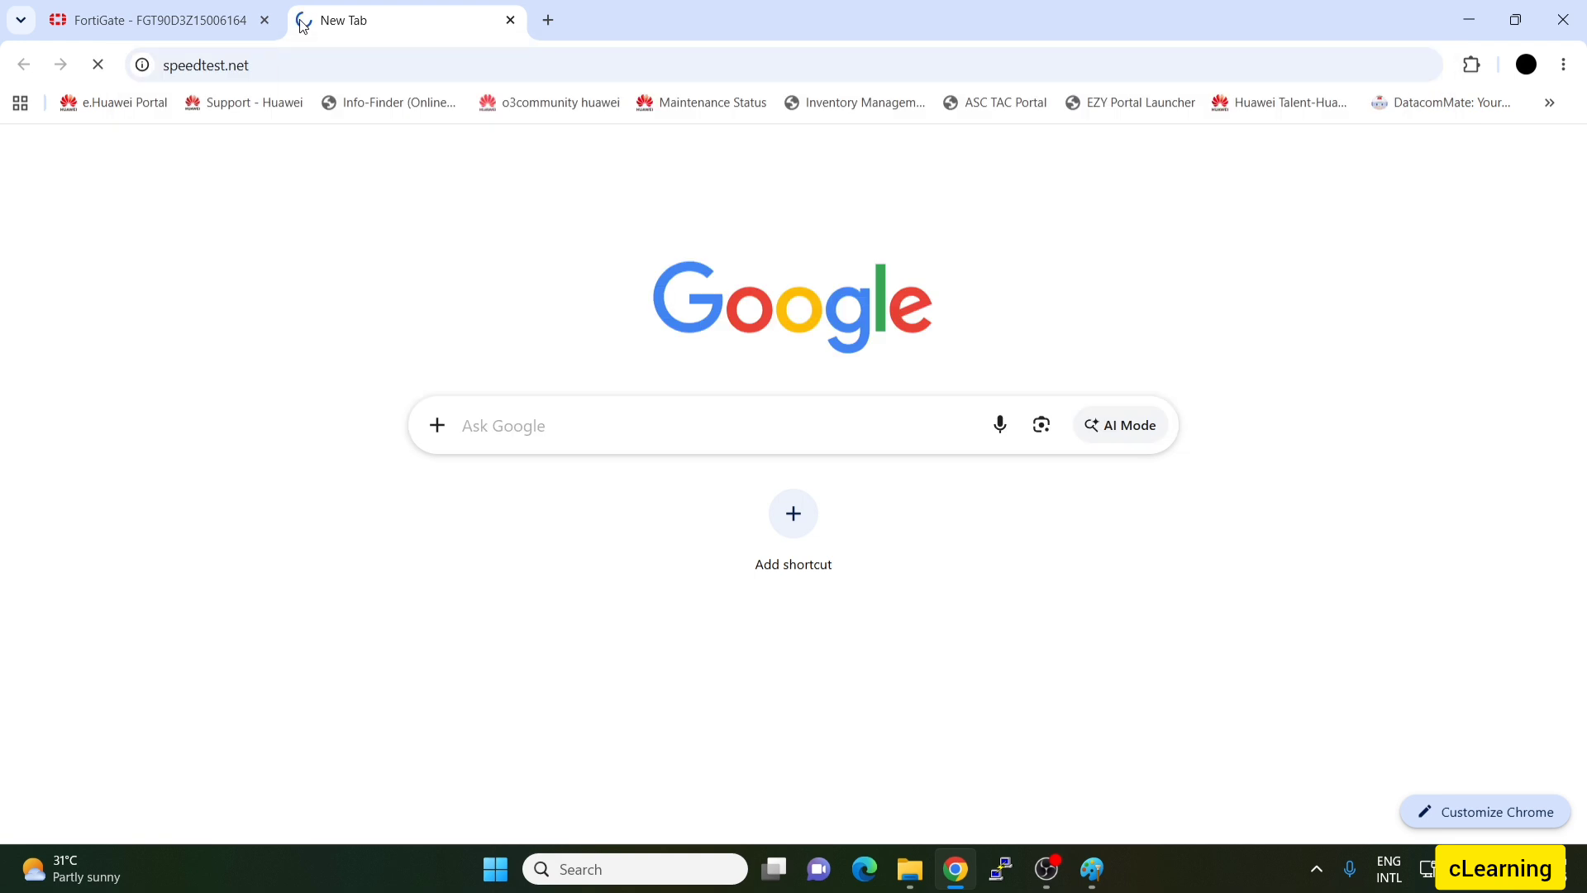
{"action": "left_click", "coordinate": [157, 20]}
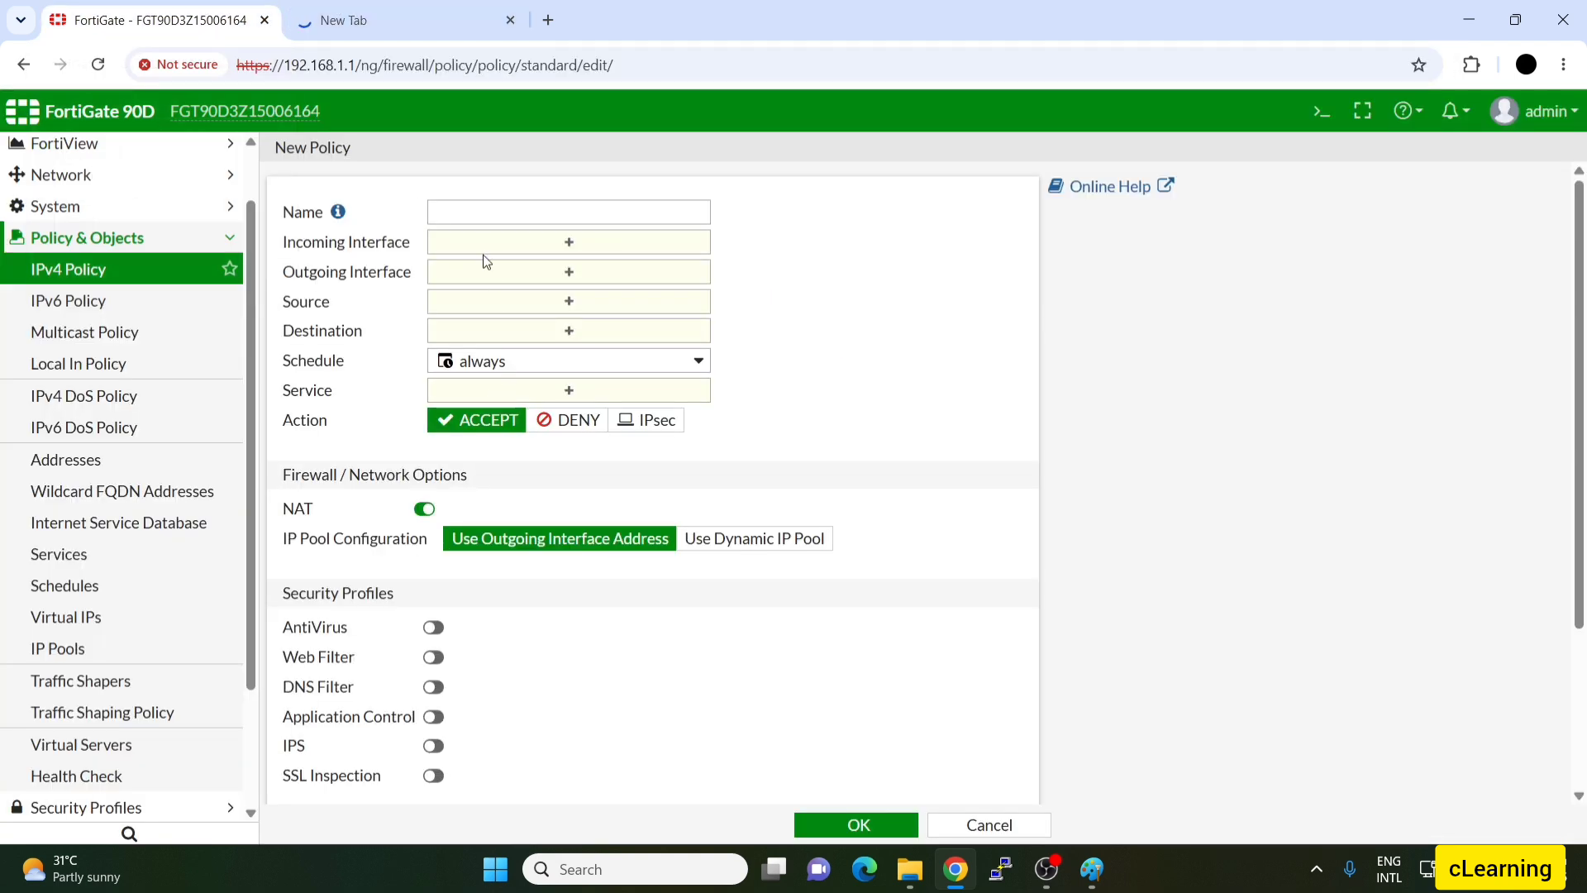
Name the policy "lan to internet" and set LAN (internal) as incoming and SD-WAN as outgoing interface
{"action": "left_click", "coordinate": [482, 217]}
{"action": "type", "text": "la"}
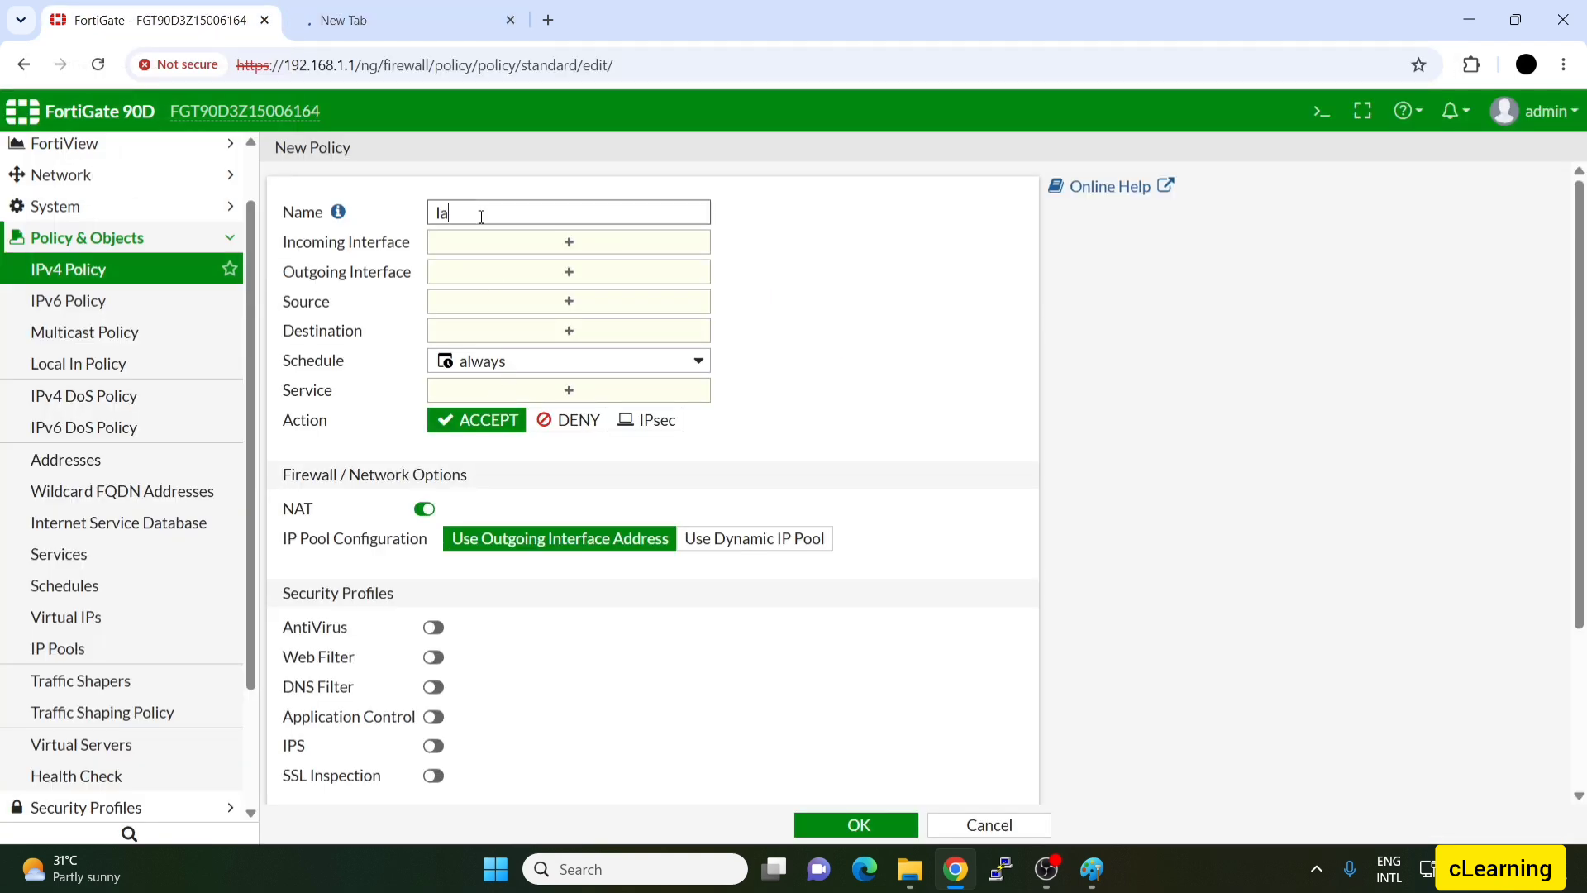
{"action": "type", "text": "n to internet"}
{"action": "left_click", "coordinate": [647, 254]}
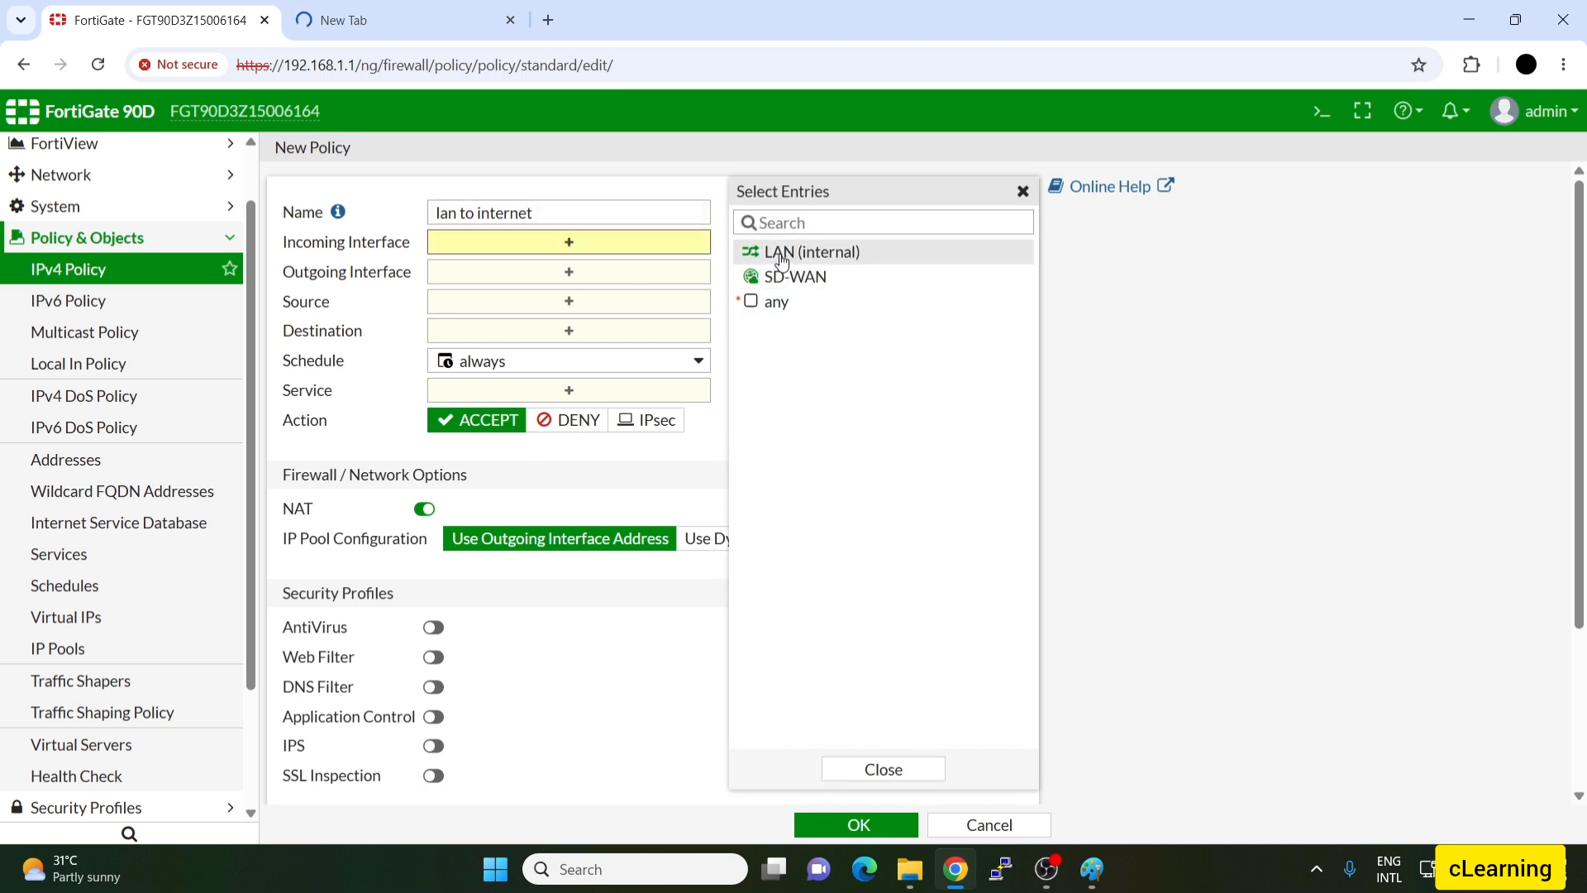
{"action": "left_click", "coordinate": [776, 253]}
{"action": "left_click", "coordinate": [529, 296]}
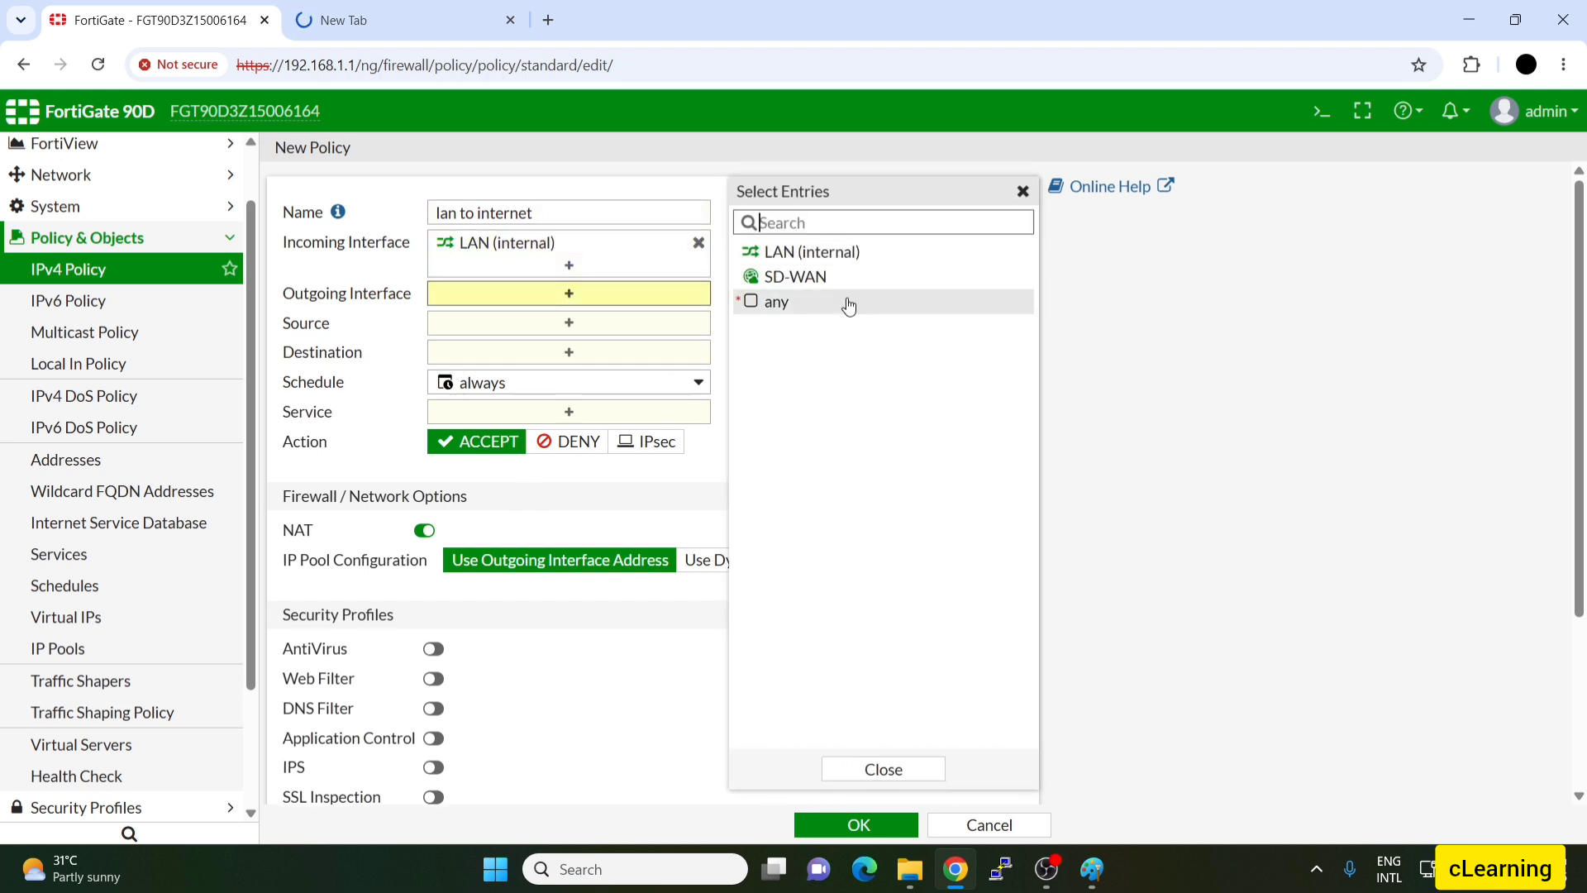
{"action": "left_click", "coordinate": [789, 276]}
Set both the source and destination addresses of the "lan to internet" policy to all
{"action": "left_click", "coordinate": [524, 354]}
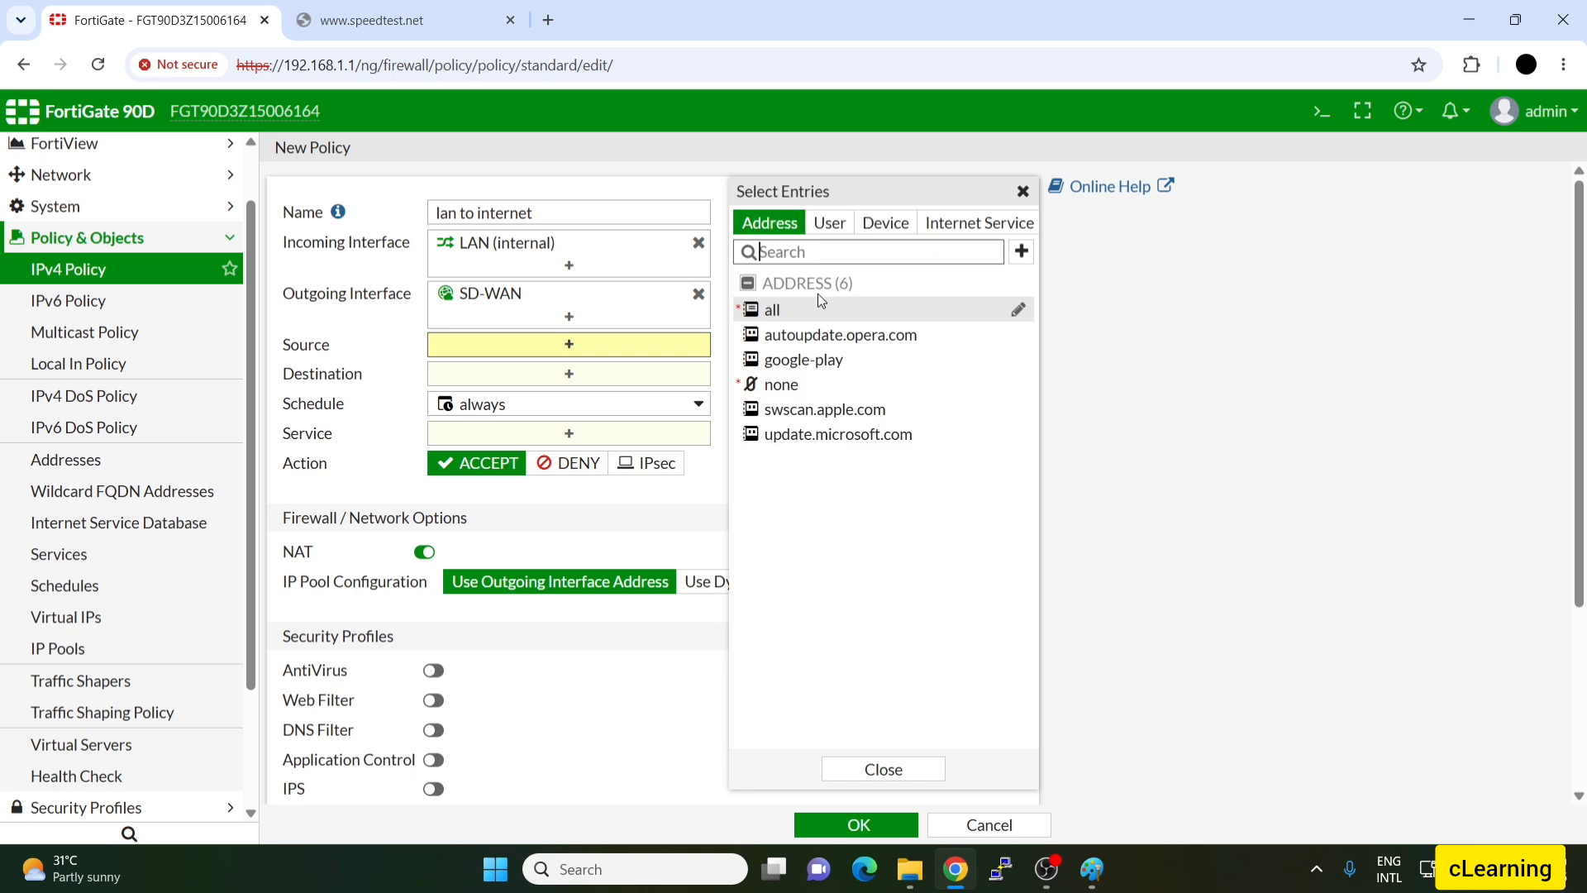
{"action": "left_click", "coordinate": [522, 377]}
{"action": "left_click", "coordinate": [773, 309]}
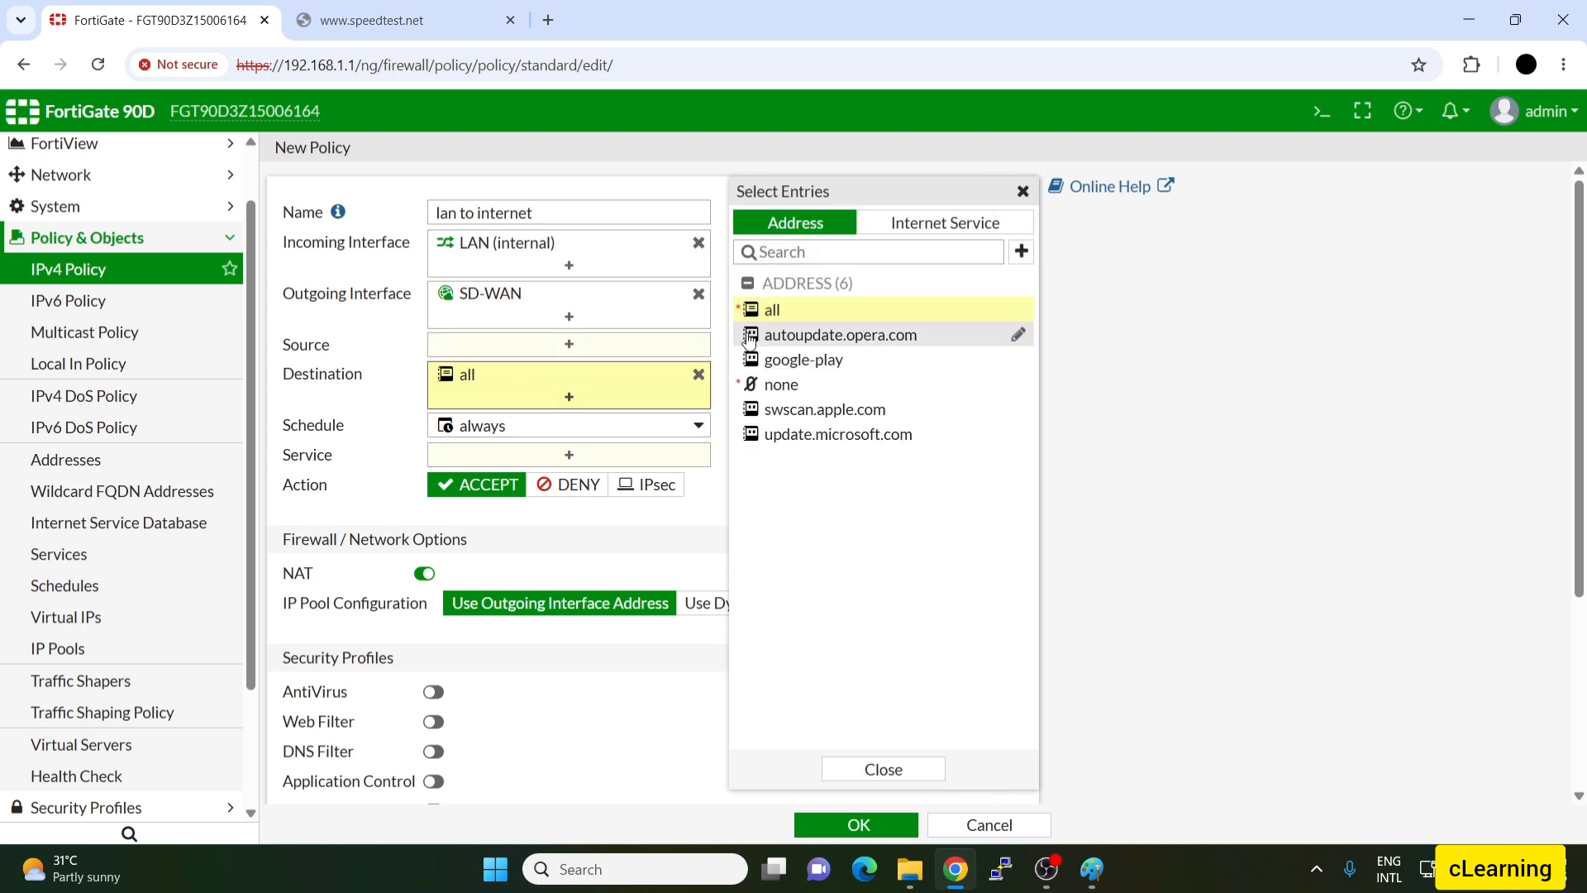
{"action": "left_click", "coordinate": [578, 346]}
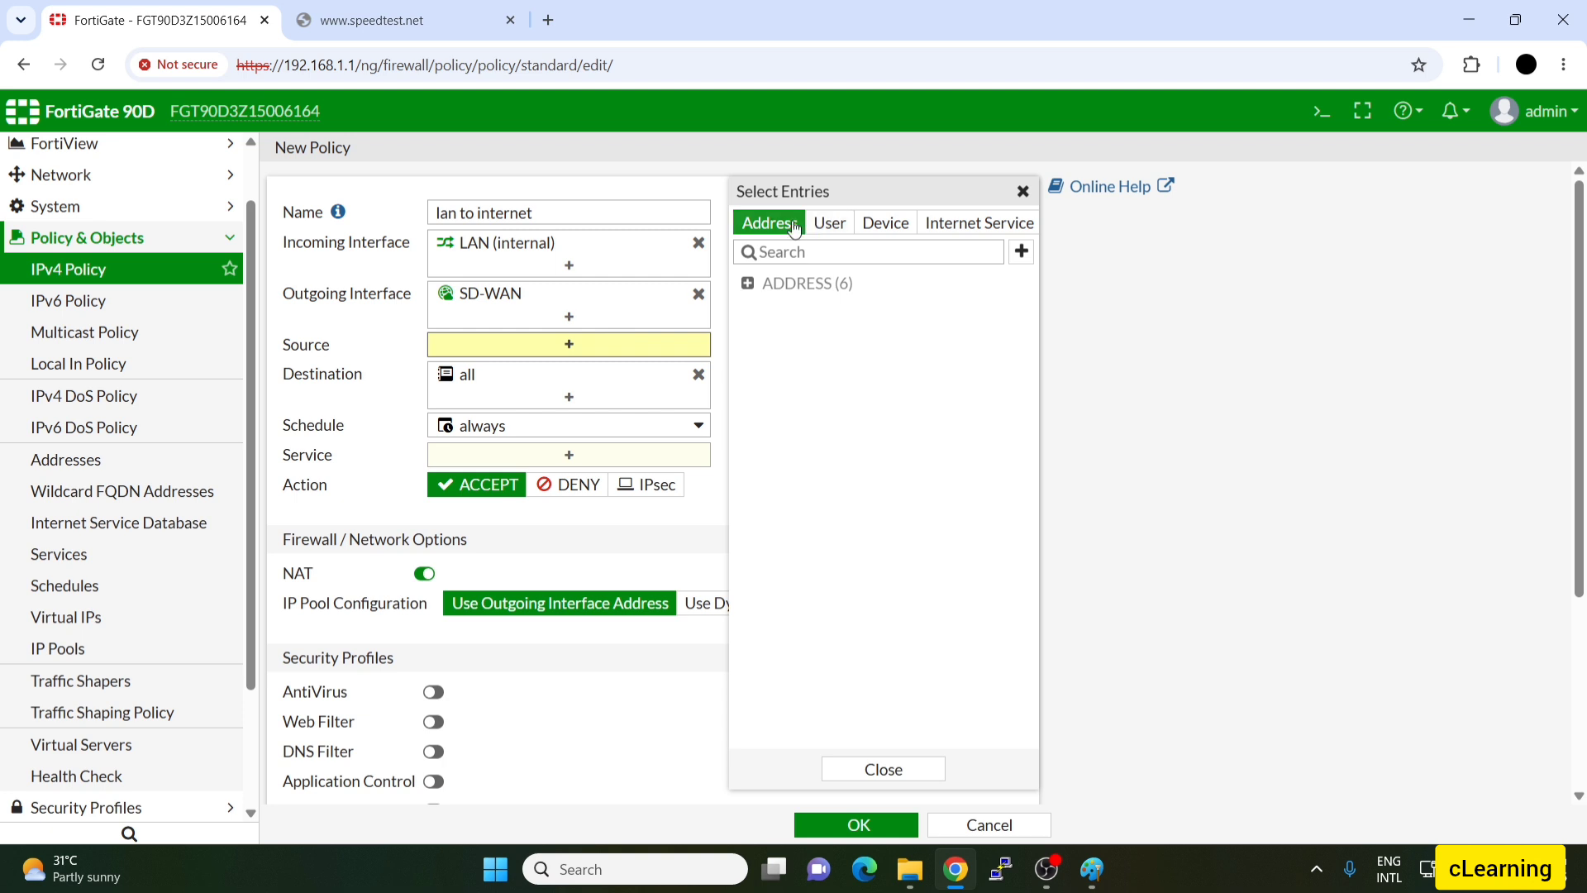
{"action": "left_click", "coordinate": [748, 283]}
{"action": "left_click", "coordinate": [773, 310]}
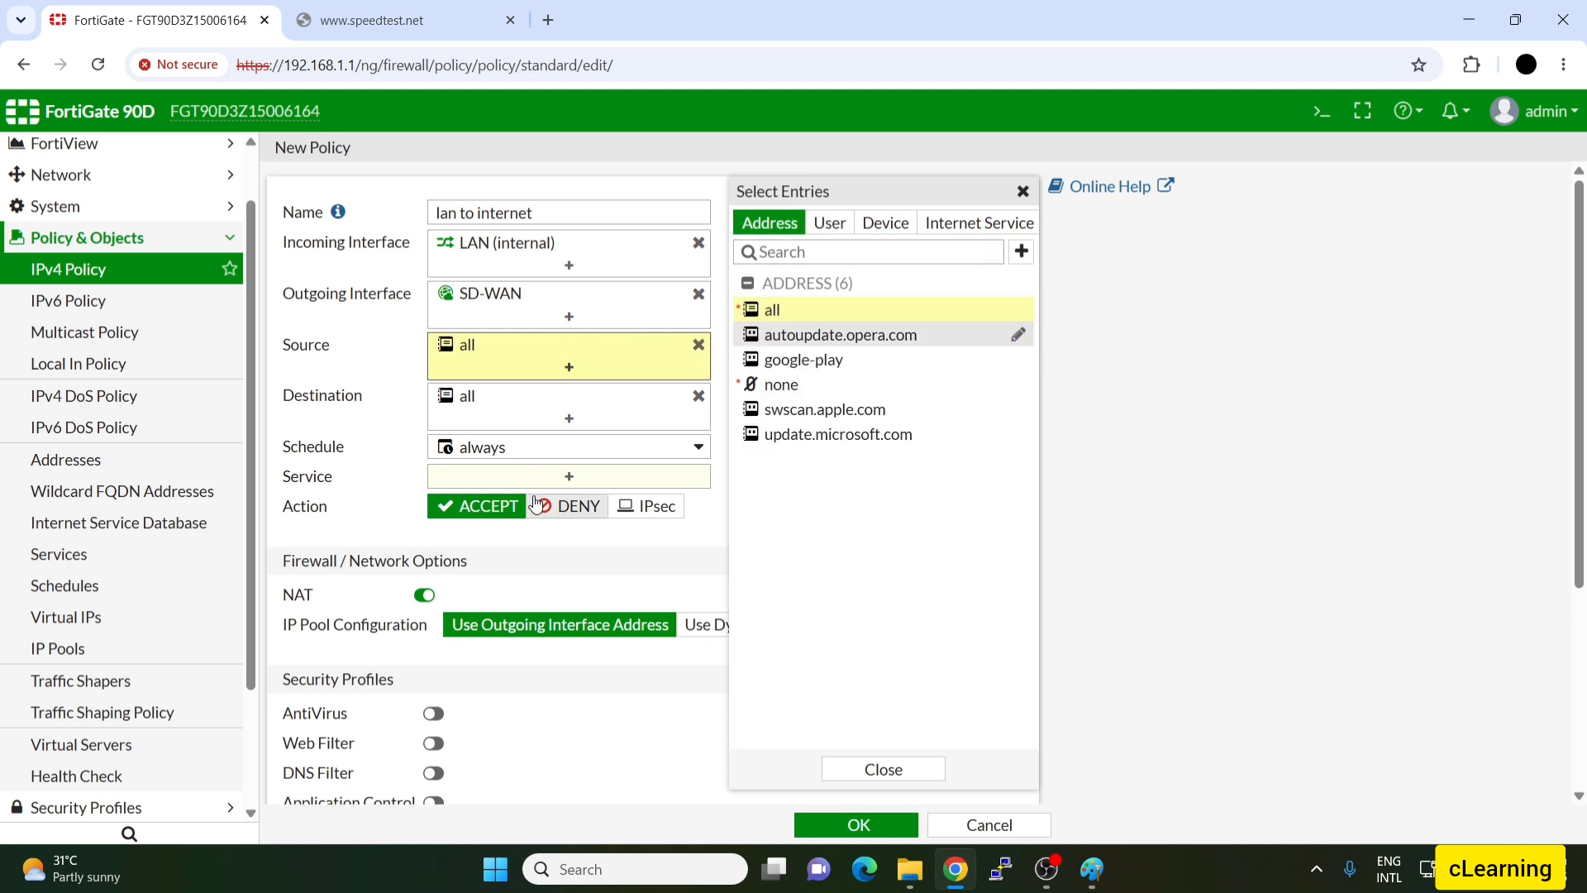
Set the policy's service to ALL, log allowed traffic for All Sessions, and save the policy
{"action": "left_click", "coordinate": [570, 477]}
{"action": "left_click", "coordinate": [777, 304]}
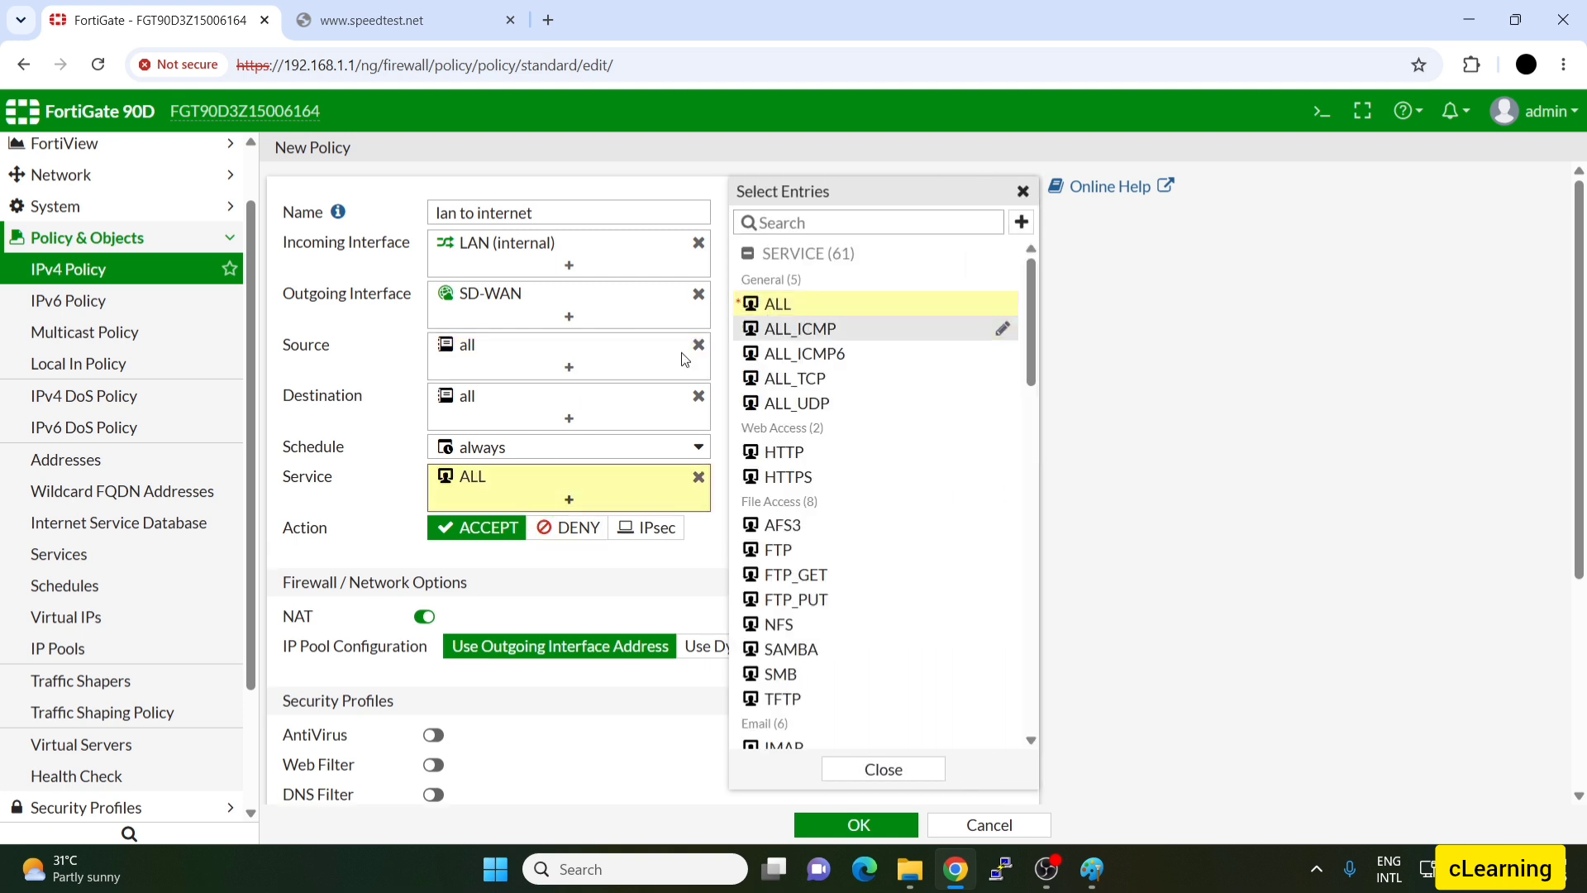
{"action": "scroll", "coordinate": [682, 358], "scroll_direction": "down", "scroll_amount": 4}
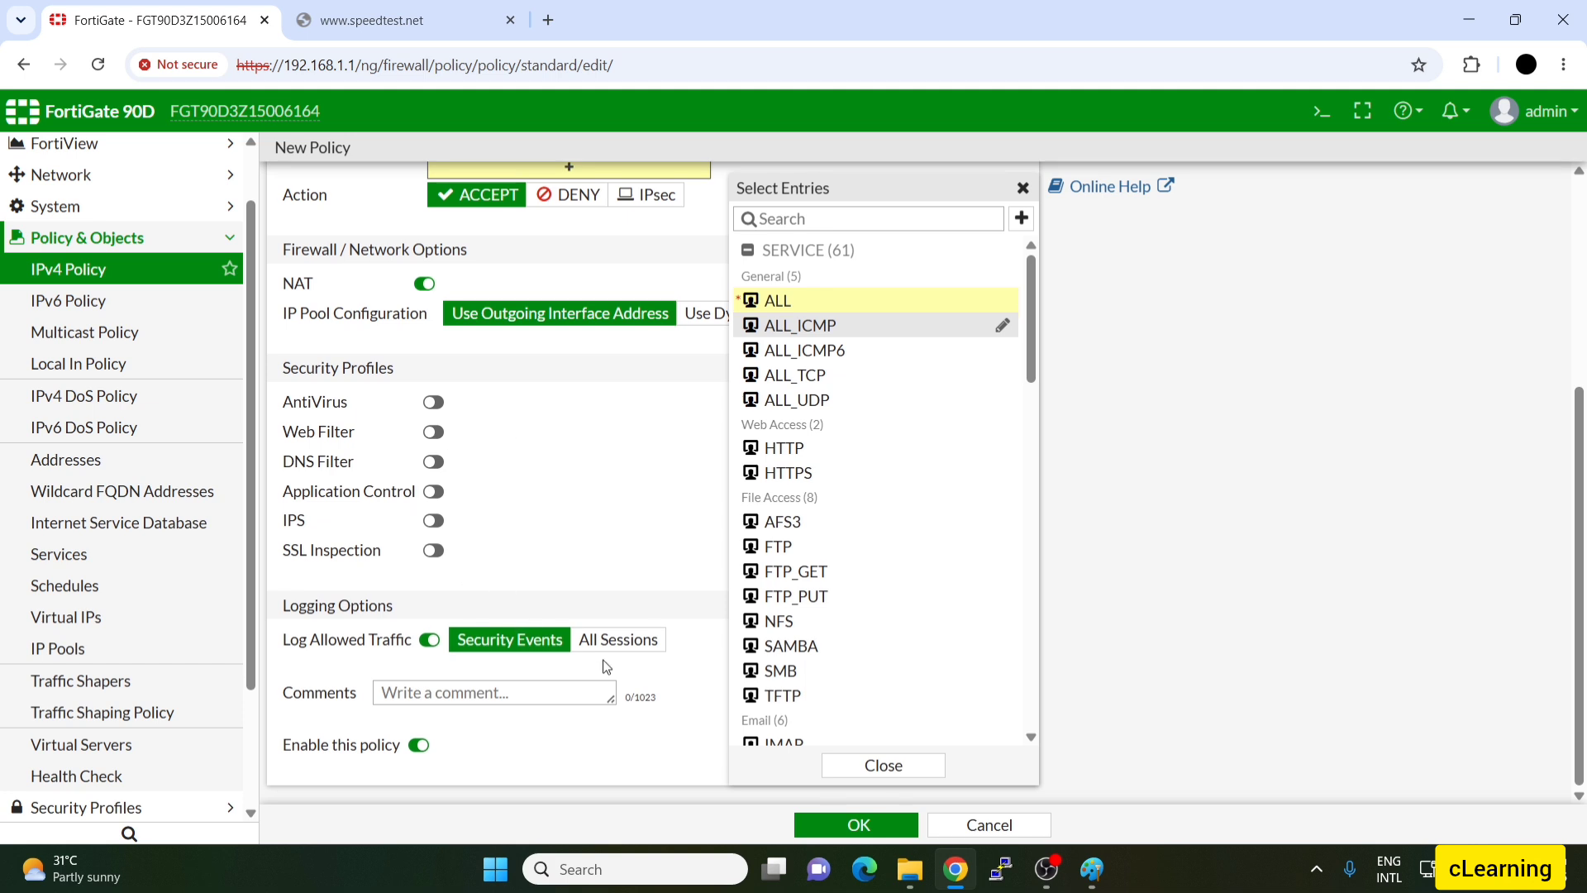
{"action": "left_click", "coordinate": [613, 640]}
{"action": "left_click", "coordinate": [814, 821]}
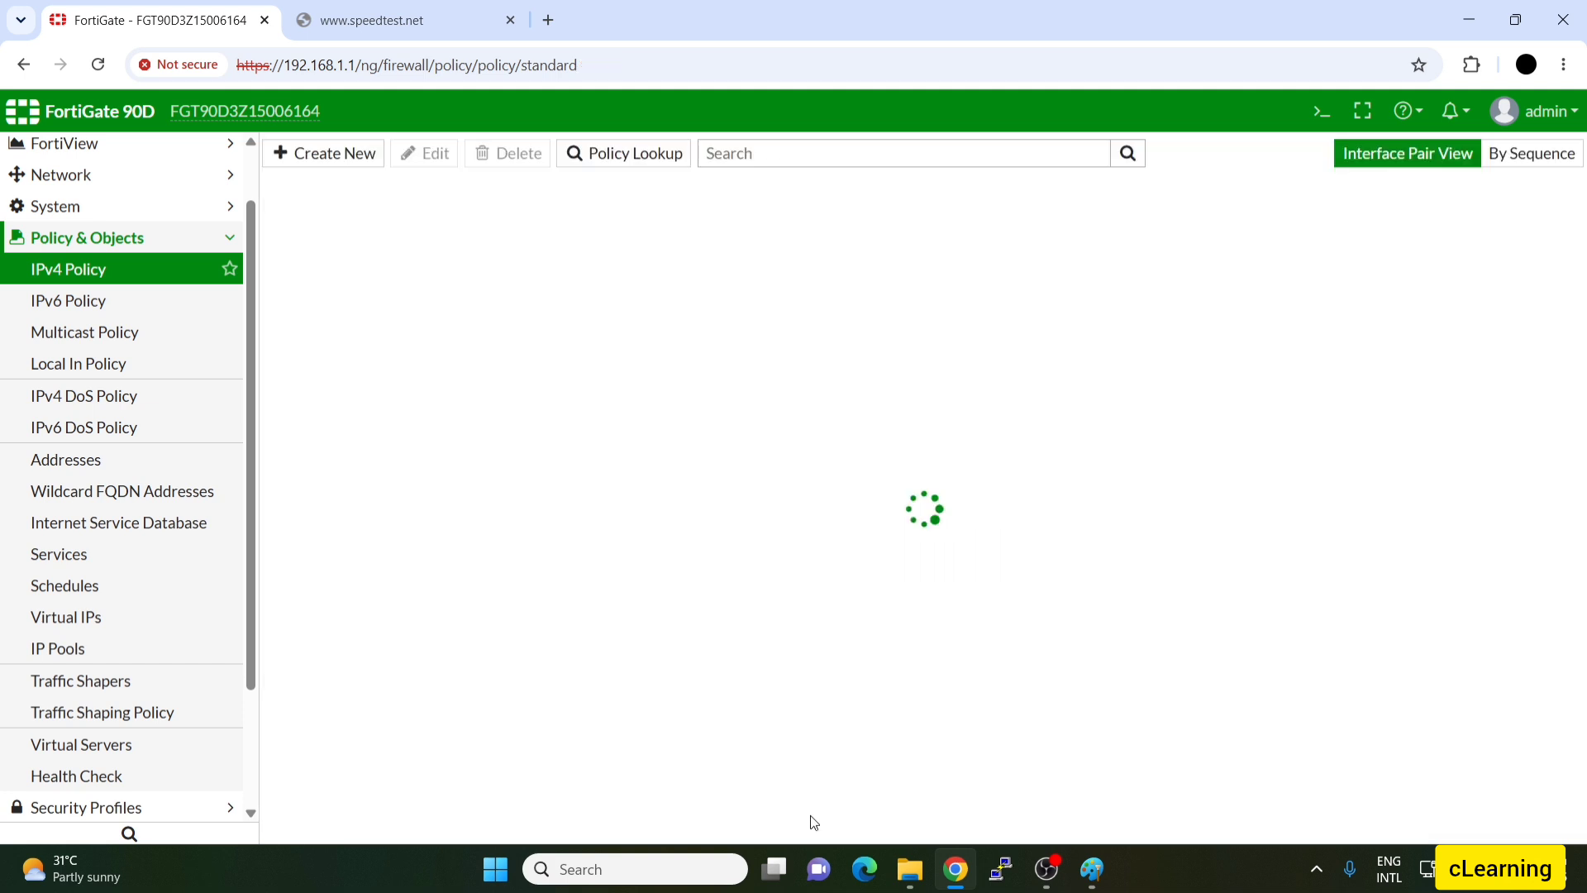
Reload the speedtest.net page in the other browser tab and return to the FortiGate policy list
{"action": "left_click", "coordinate": [463, 18]}
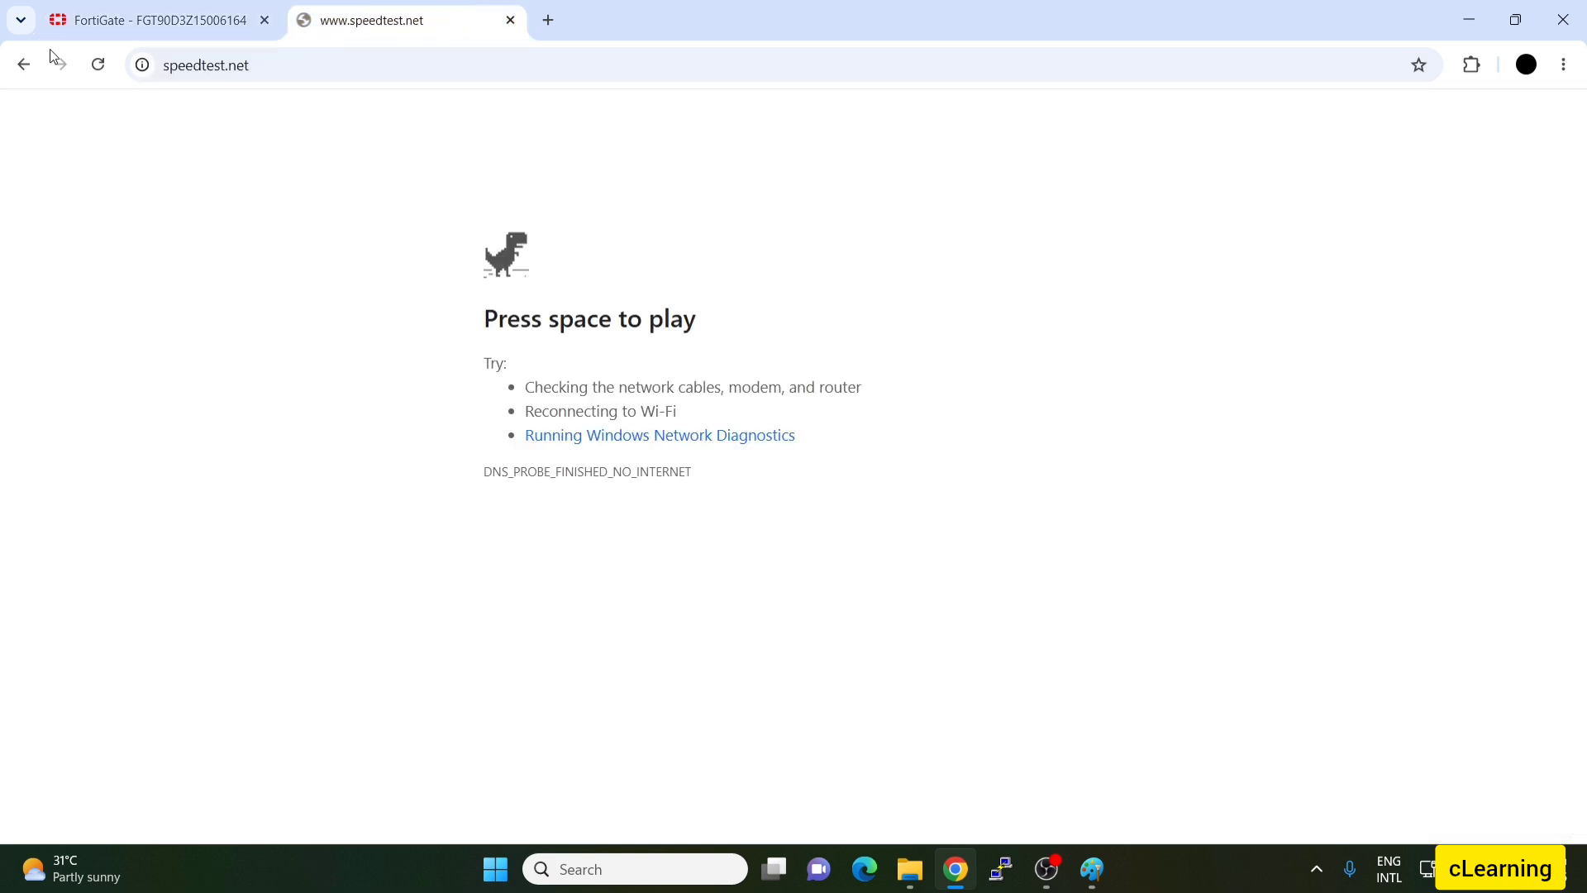
{"action": "left_click", "coordinate": [98, 65]}
{"action": "left_click", "coordinate": [158, 20]}
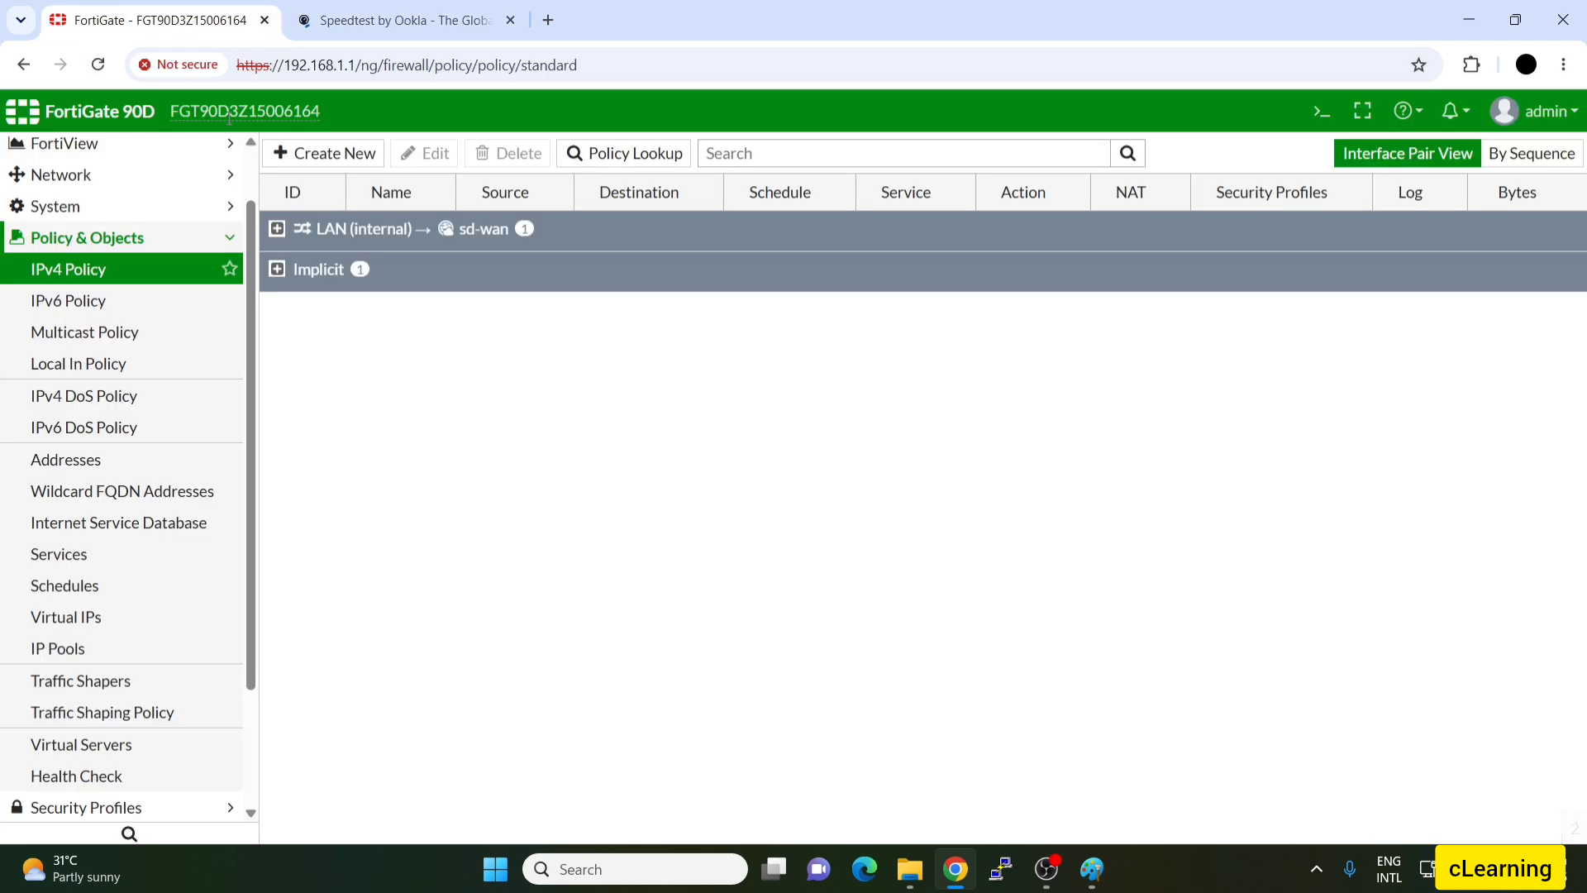
Change the interface of the 0.0.0.0/0 default static route to SD-WAN and save the route
{"action": "left_click", "coordinate": [60, 174]}
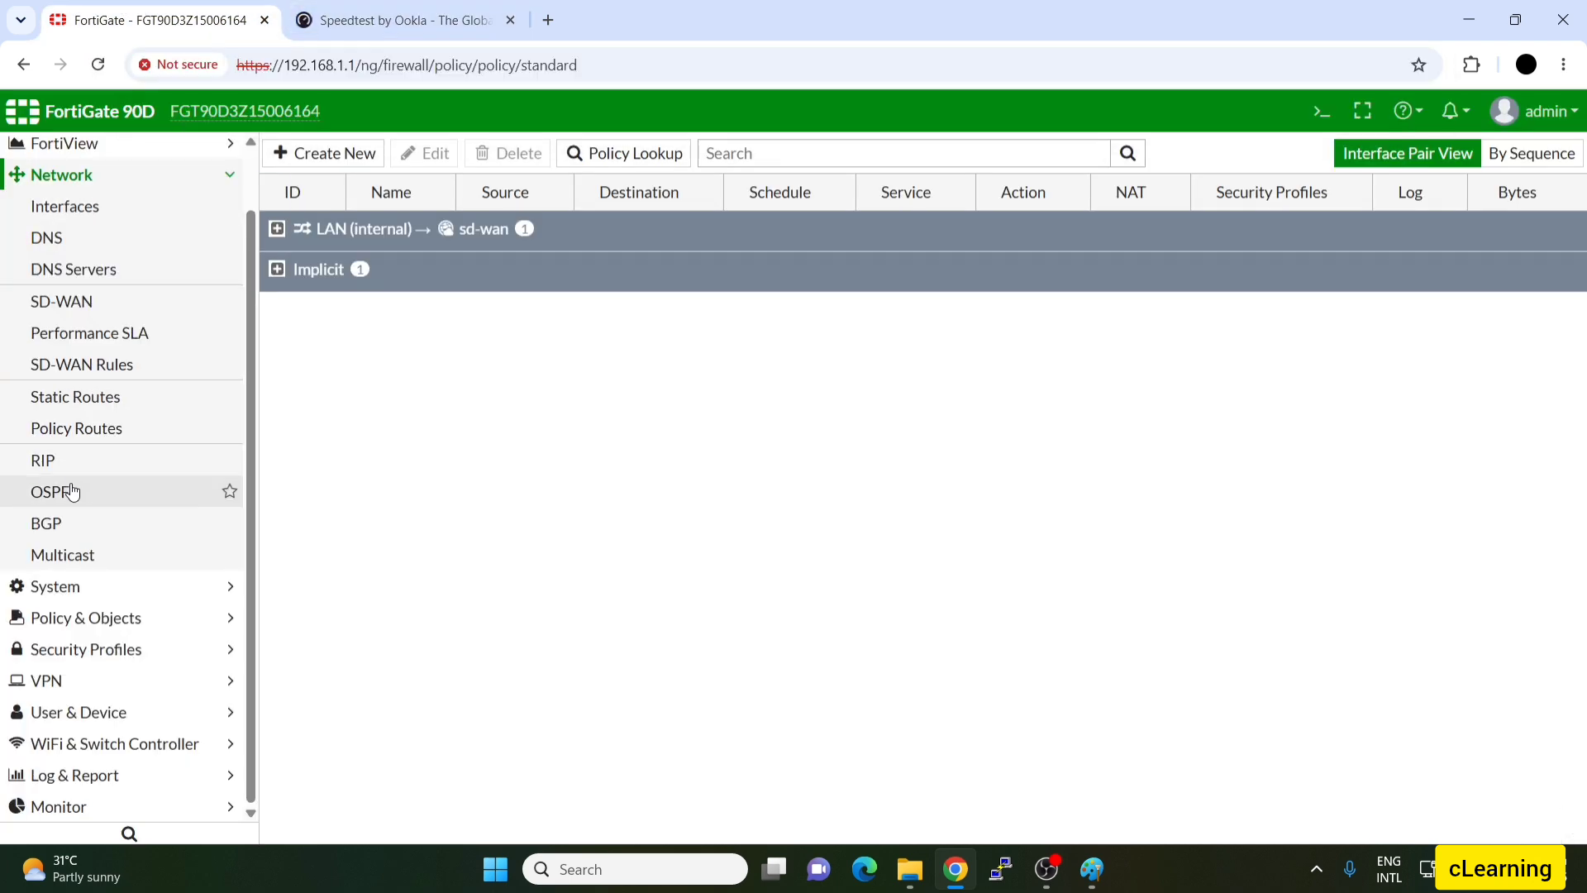
{"action": "left_click", "coordinate": [76, 397]}
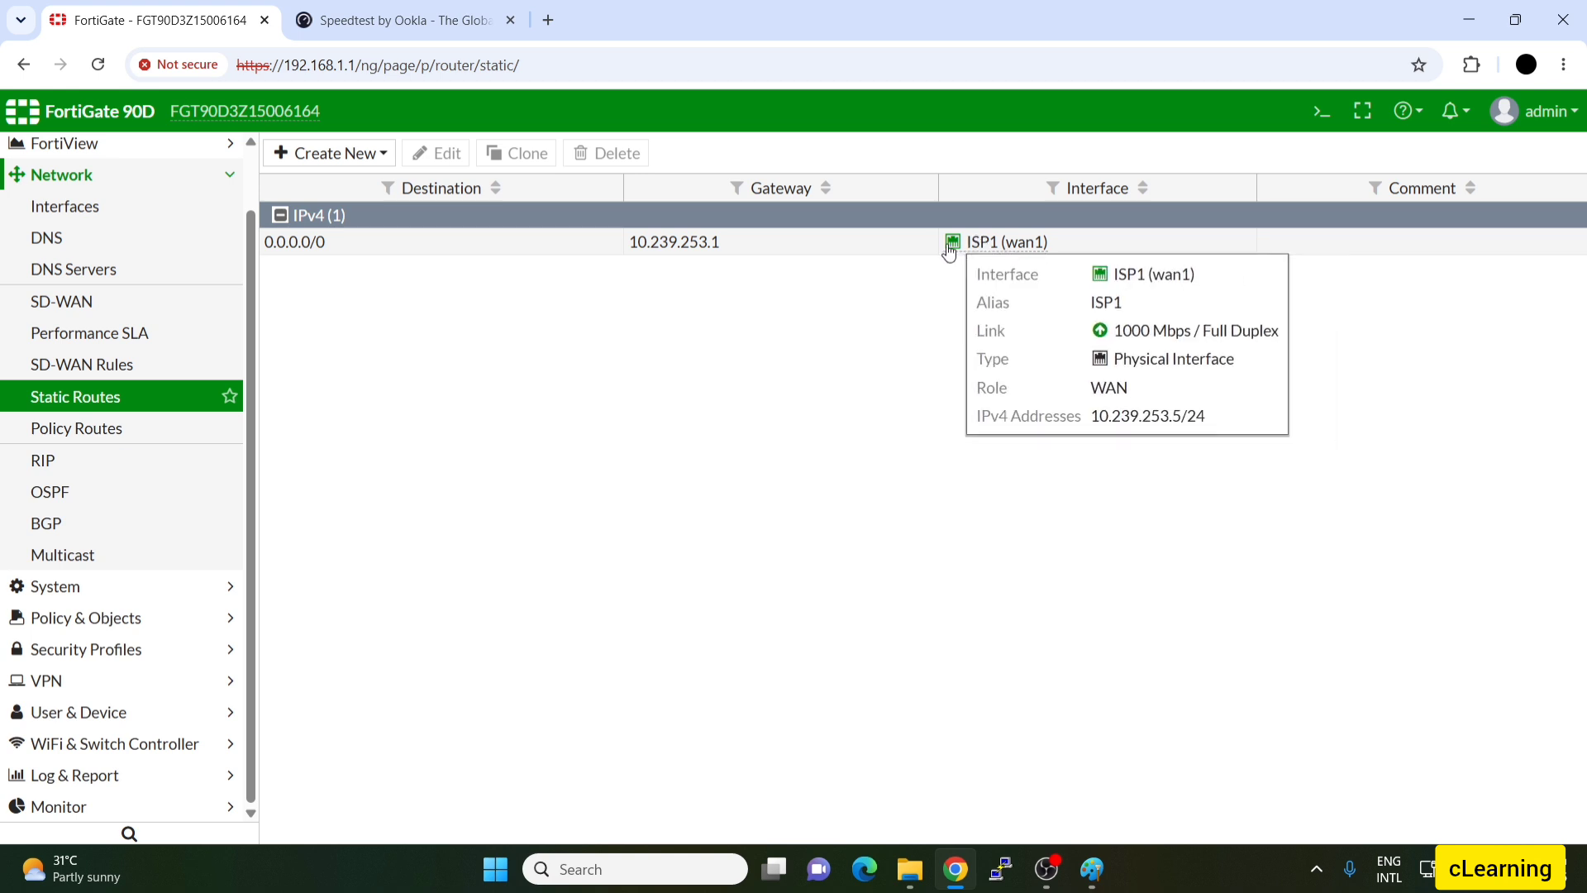
{"action": "double_click", "coordinate": [312, 242]}
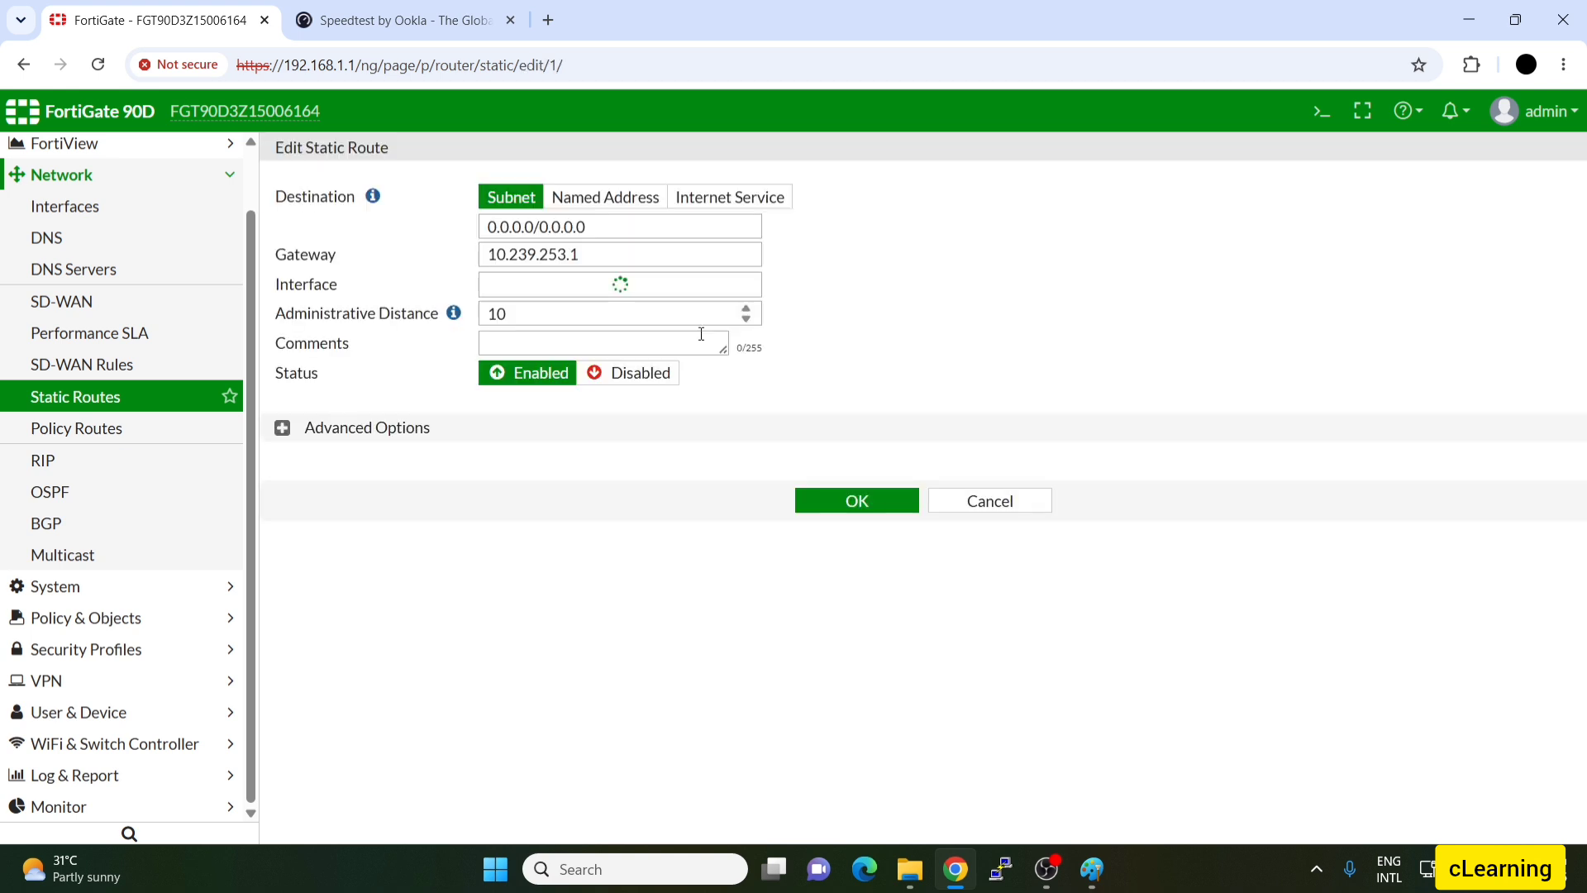
{"action": "left_click", "coordinate": [645, 291]}
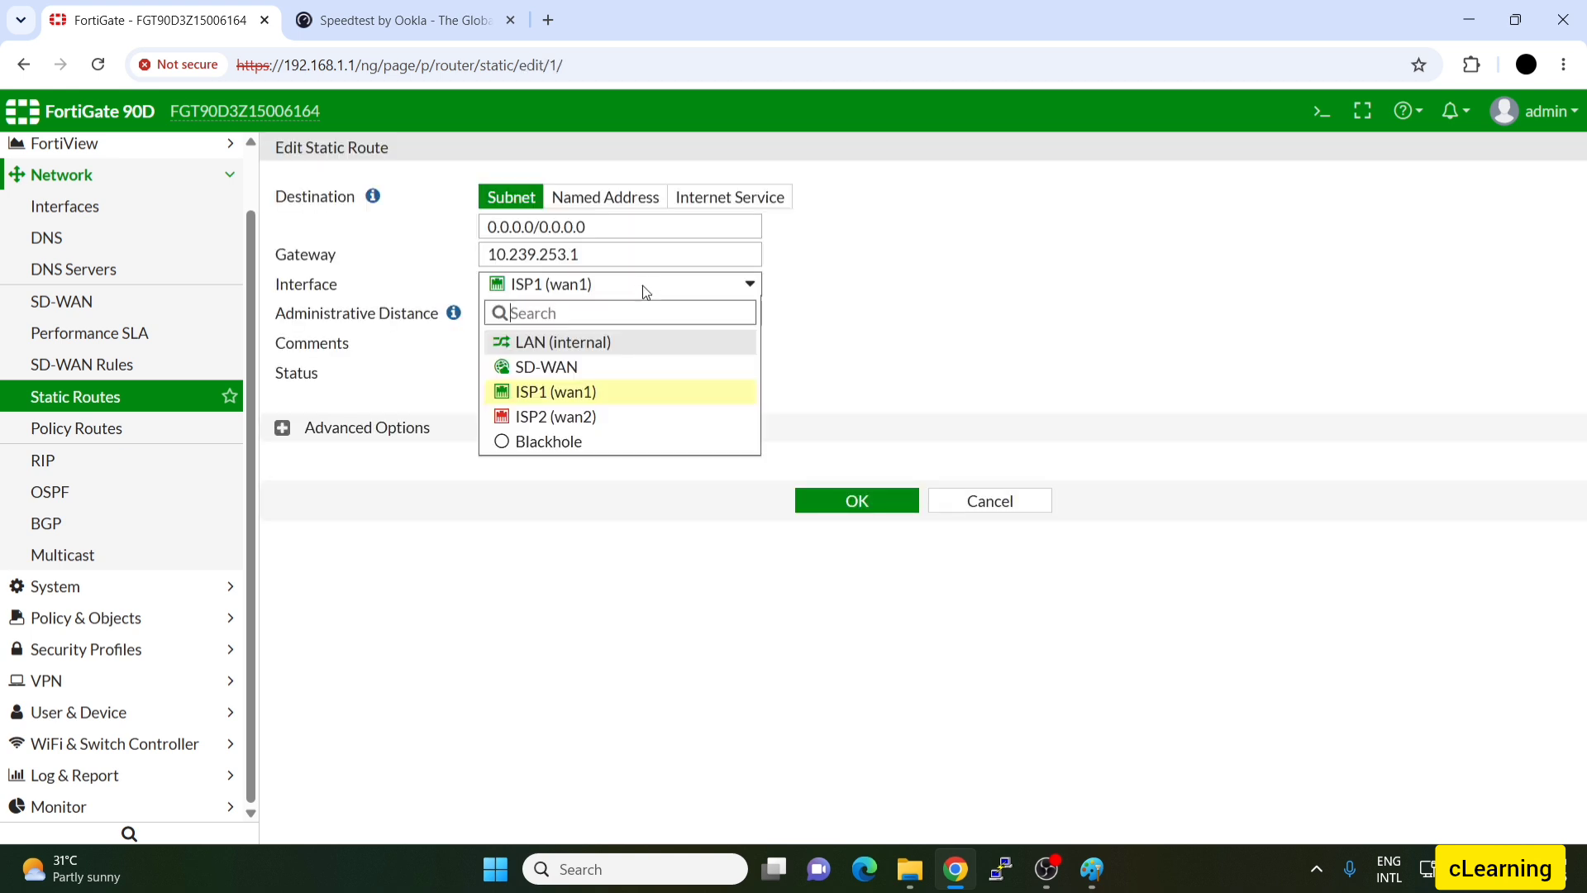
{"action": "left_click", "coordinate": [563, 369]}
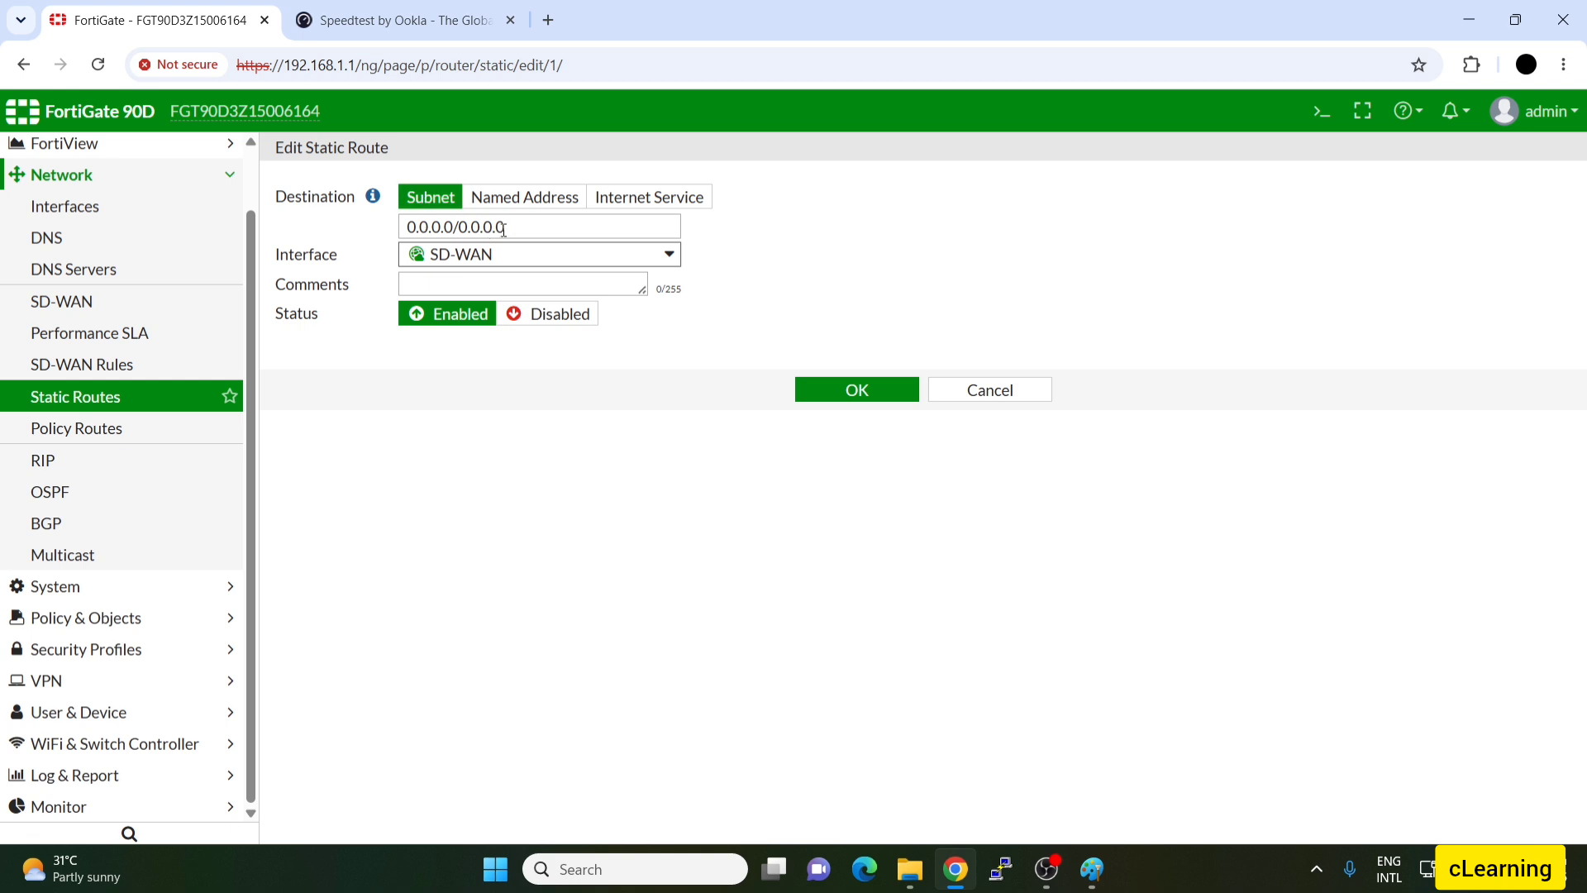
{"action": "left_click", "coordinate": [484, 254]}
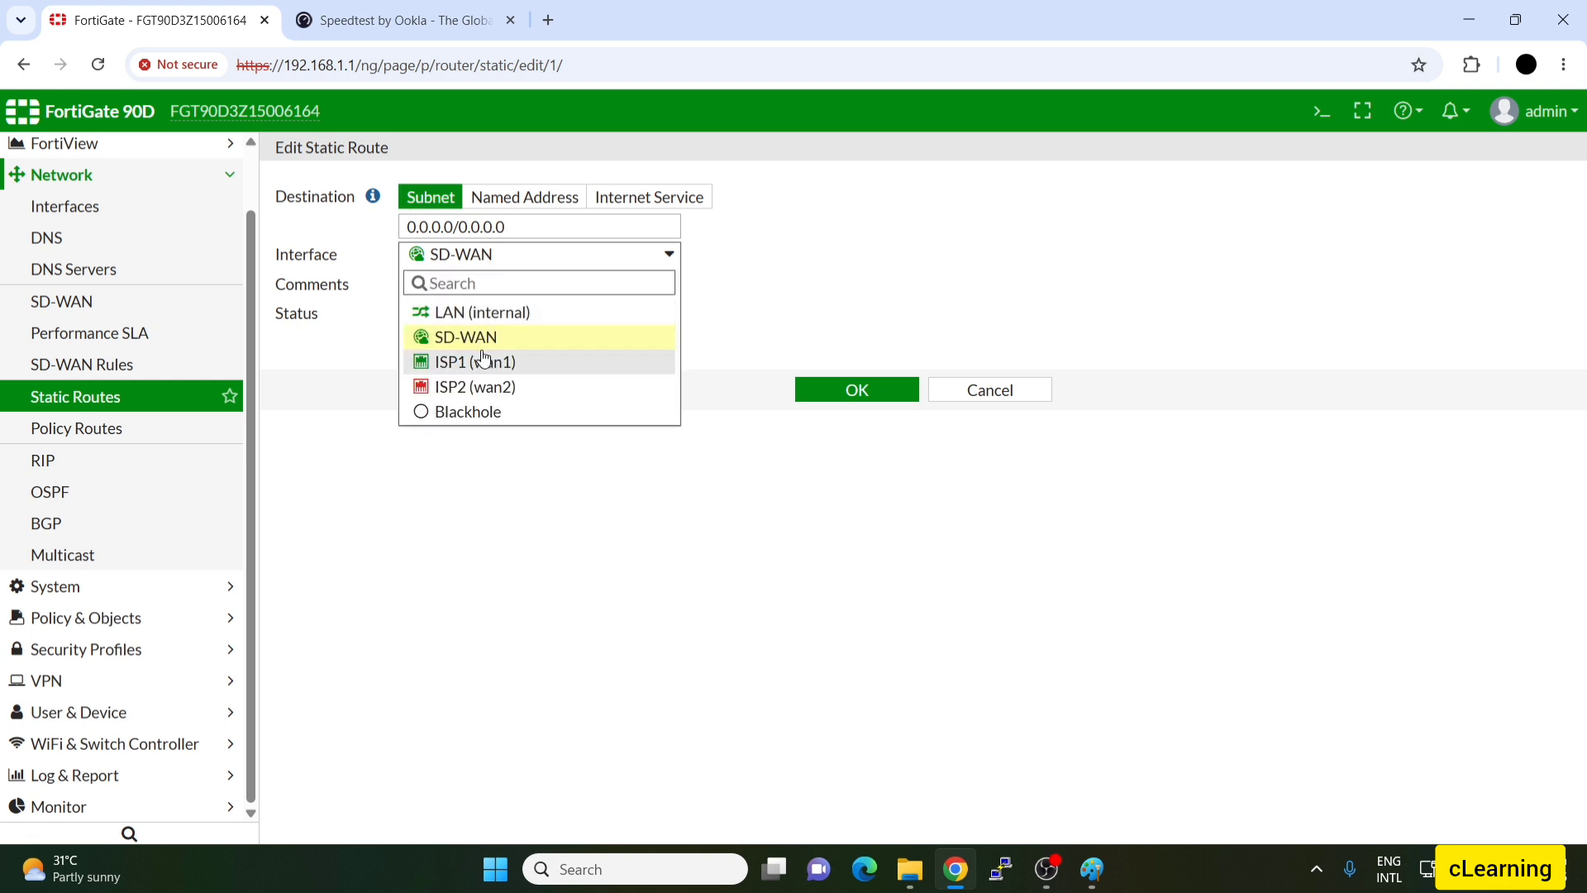
{"action": "mouse_move", "coordinate": [478, 339]}
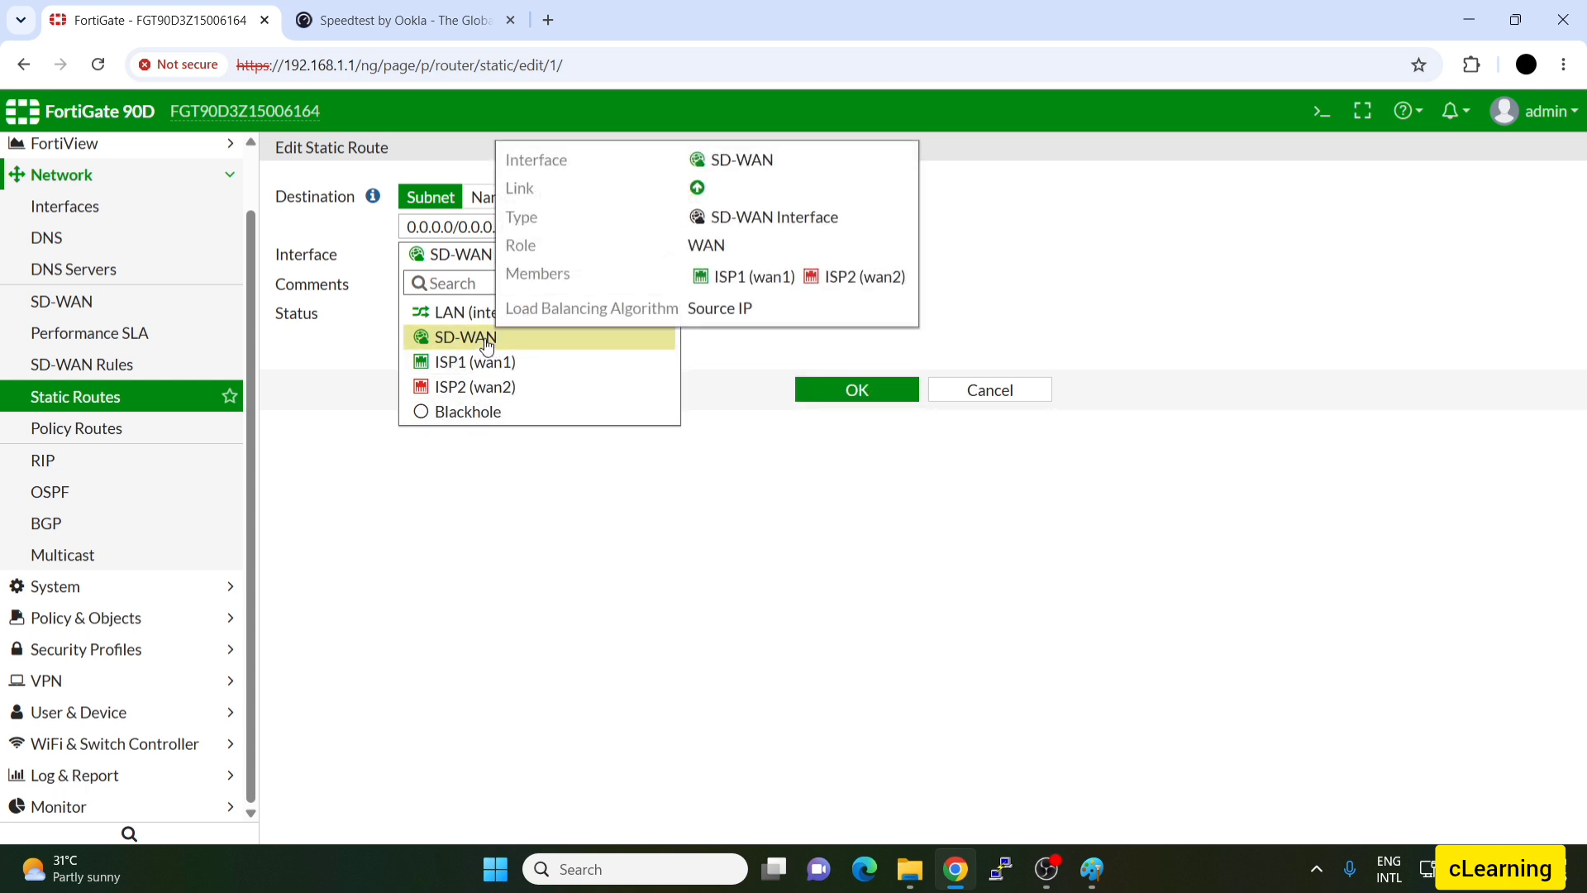
{"action": "left_click", "coordinate": [487, 343]}
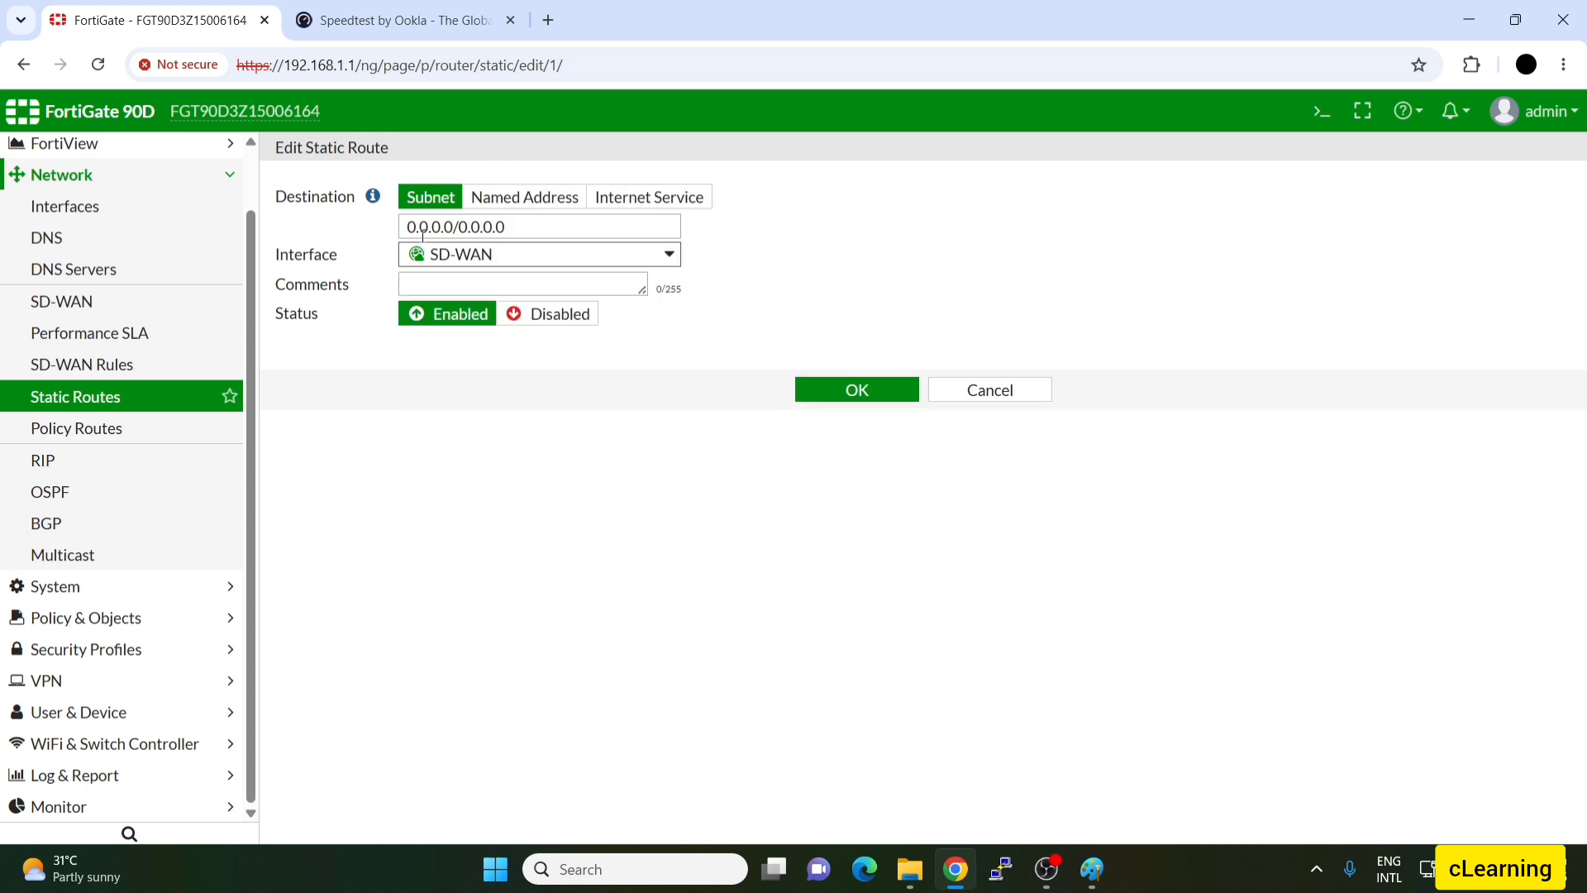
{"action": "left_click", "coordinate": [854, 409]}
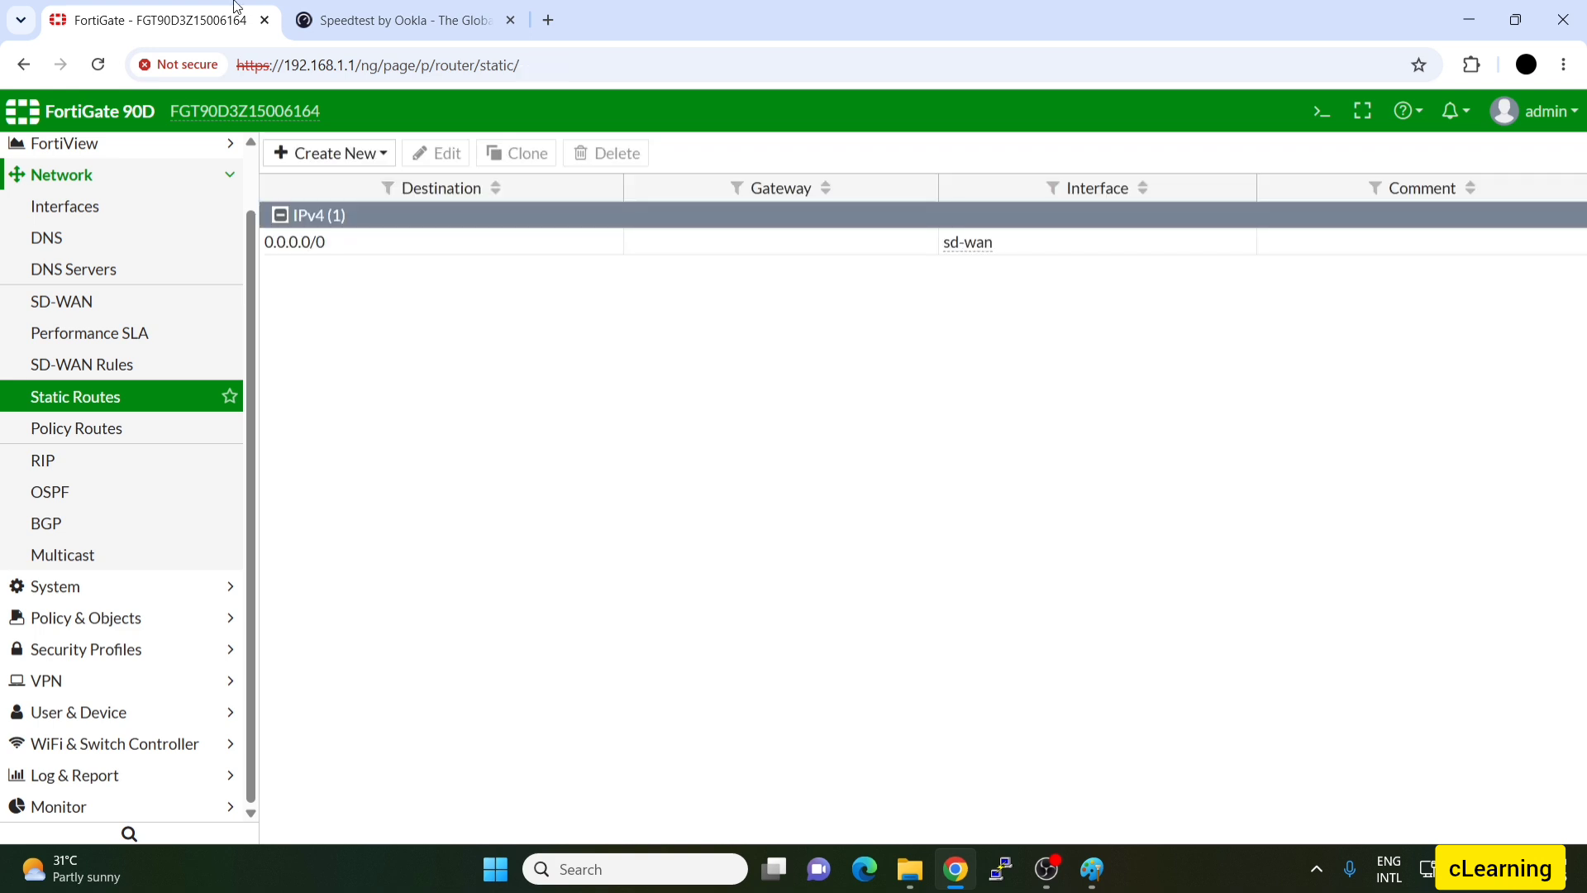
Run a speed test on speedtest.net to generate traffic through the firewall
{"action": "left_click", "coordinate": [355, 20]}
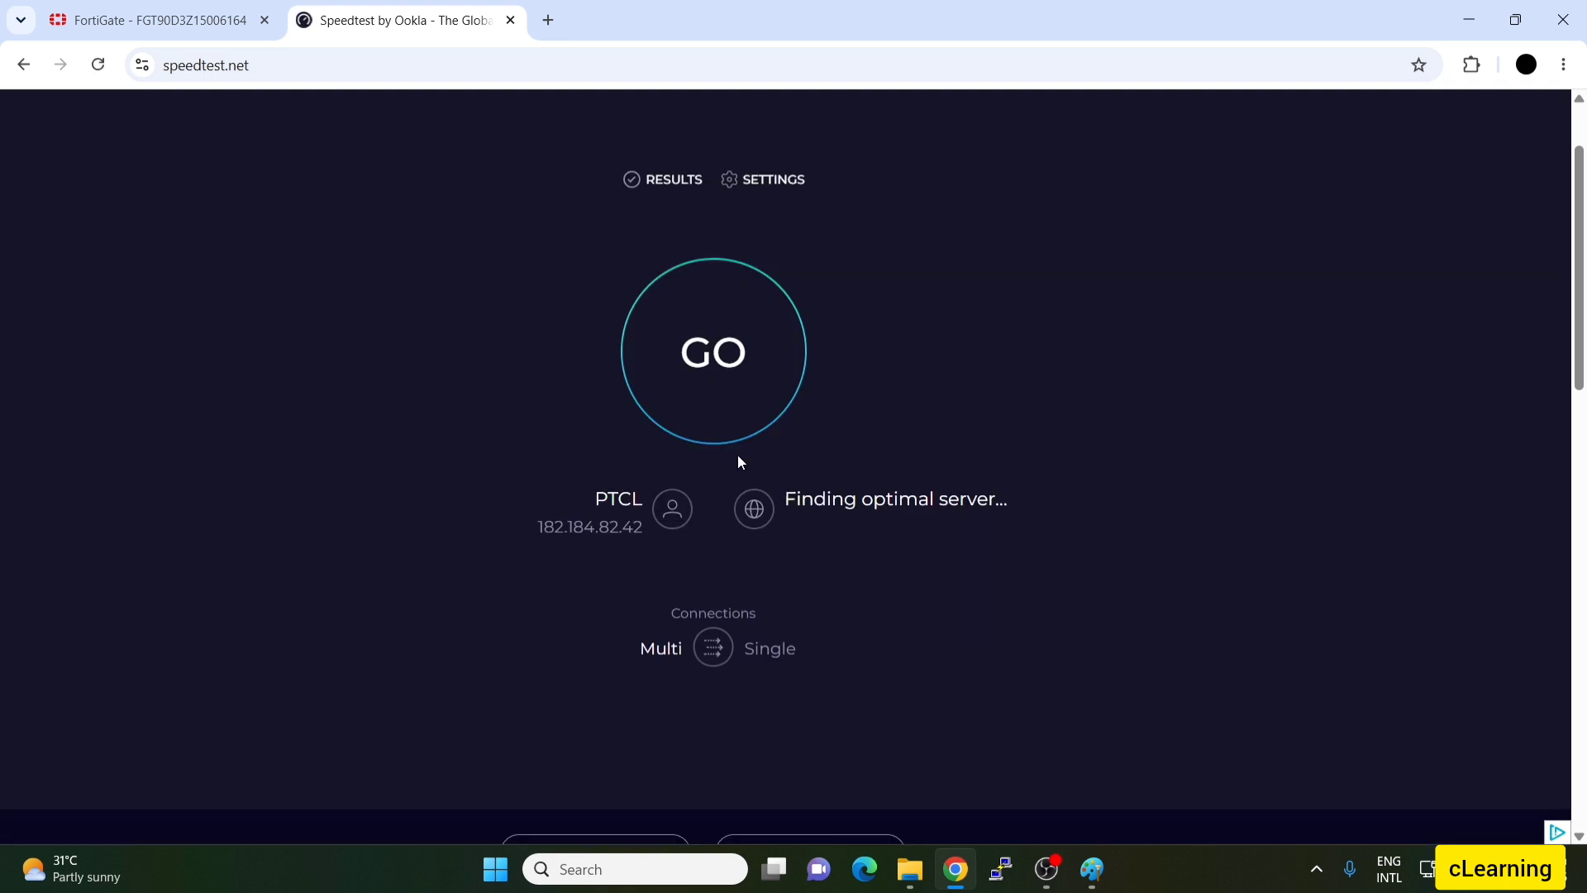
{"action": "left_click", "coordinate": [723, 415]}
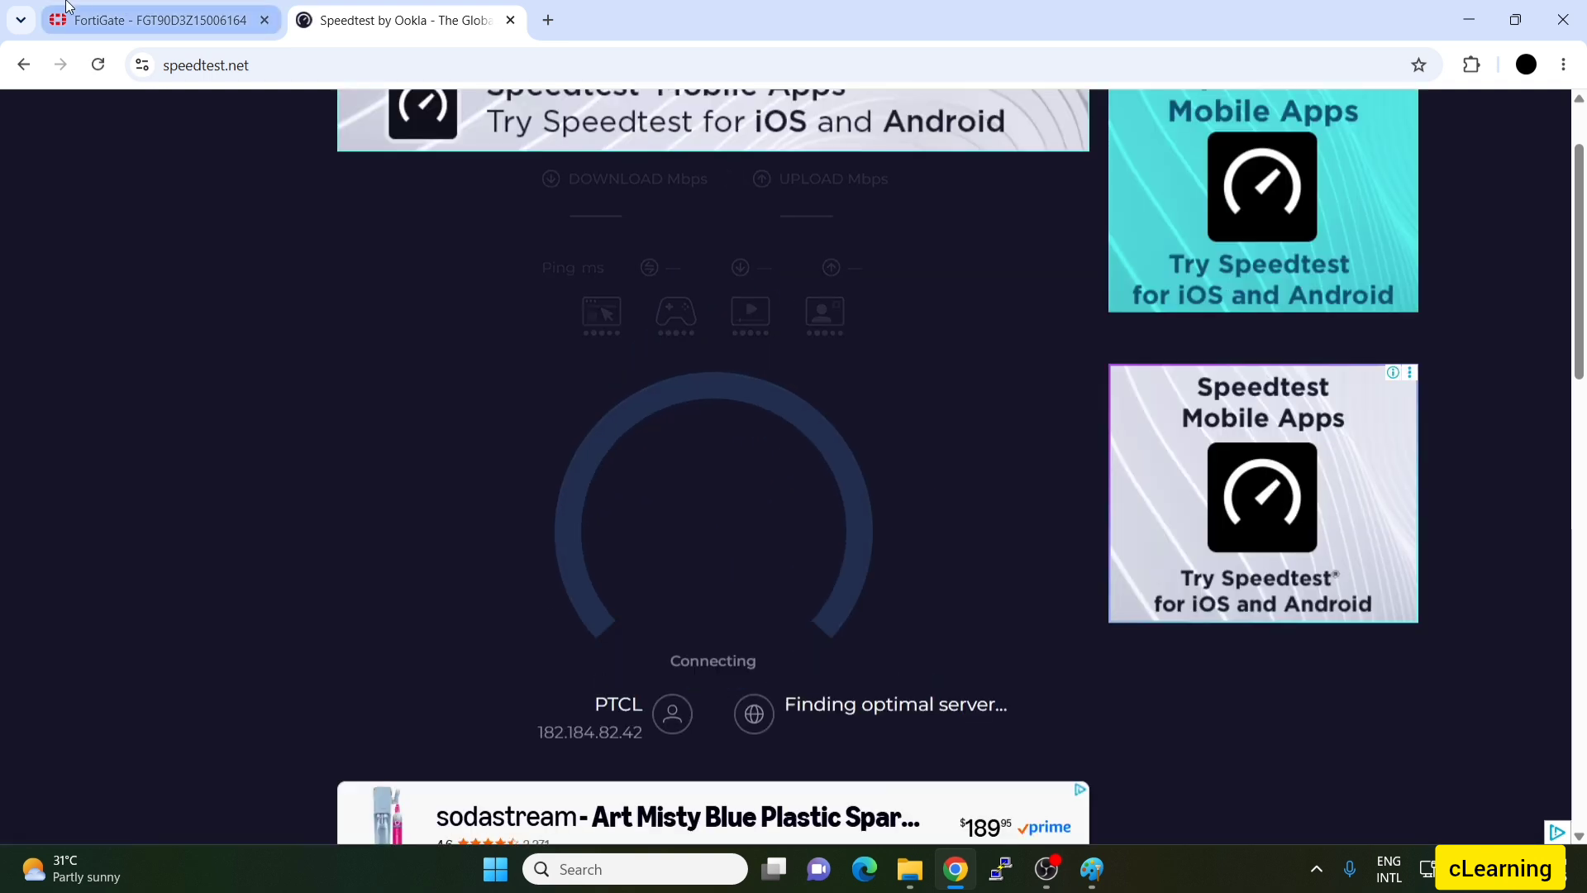
{"action": "left_click", "coordinate": [68, 10]}
{"action": "left_click", "coordinate": [364, 20]}
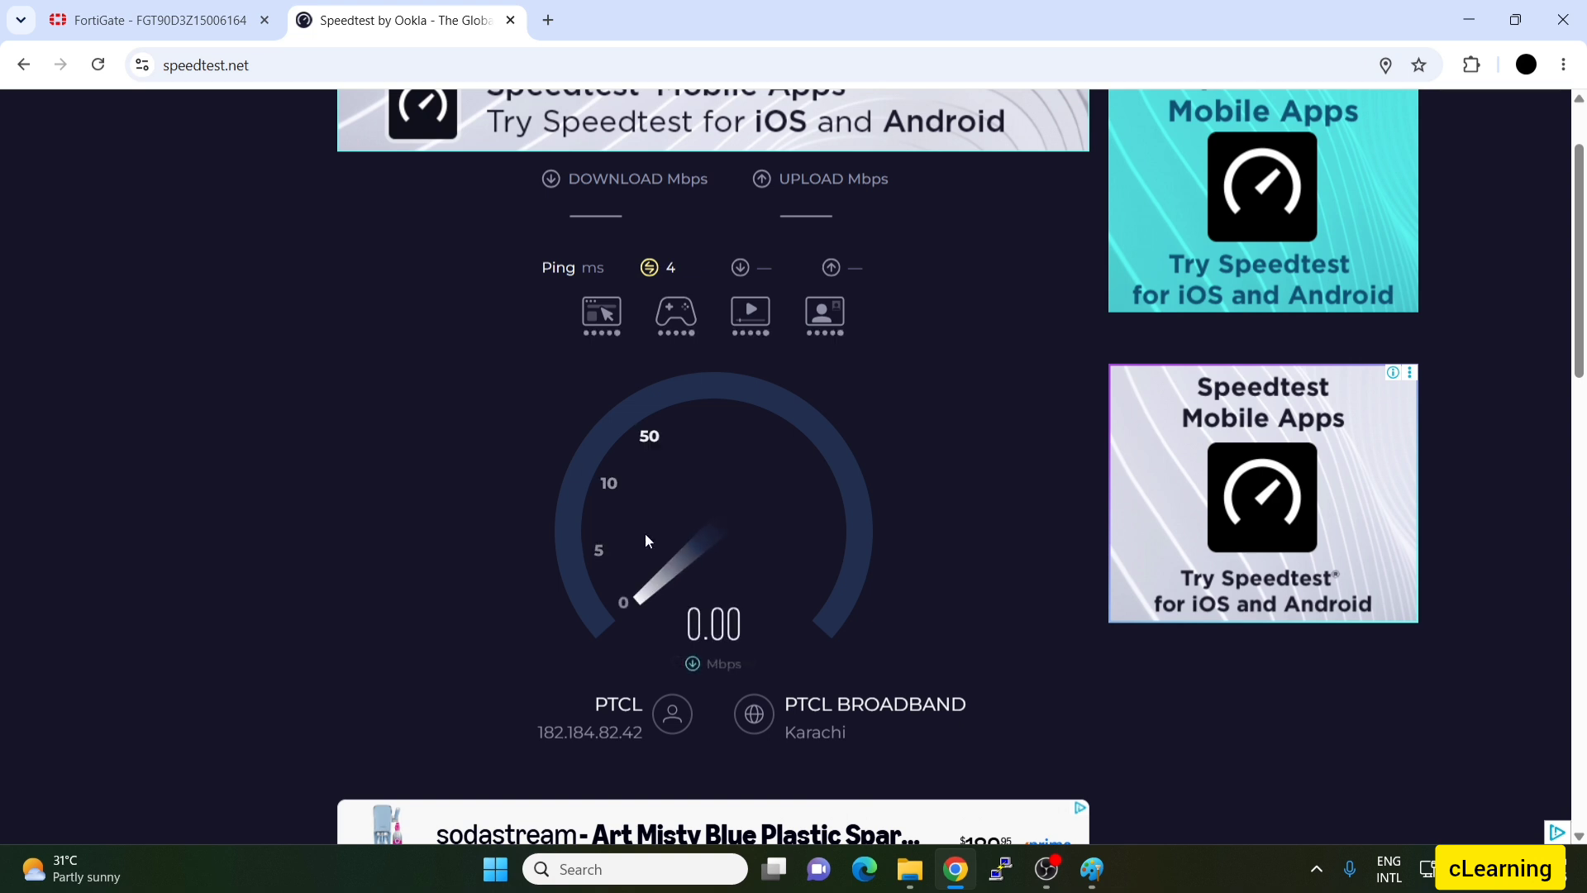
Return to FortiGate and examine the sessions, upload and download of wan1 and wan2 in the SD-WAN Monitor
{"action": "left_click", "coordinate": [149, 19]}
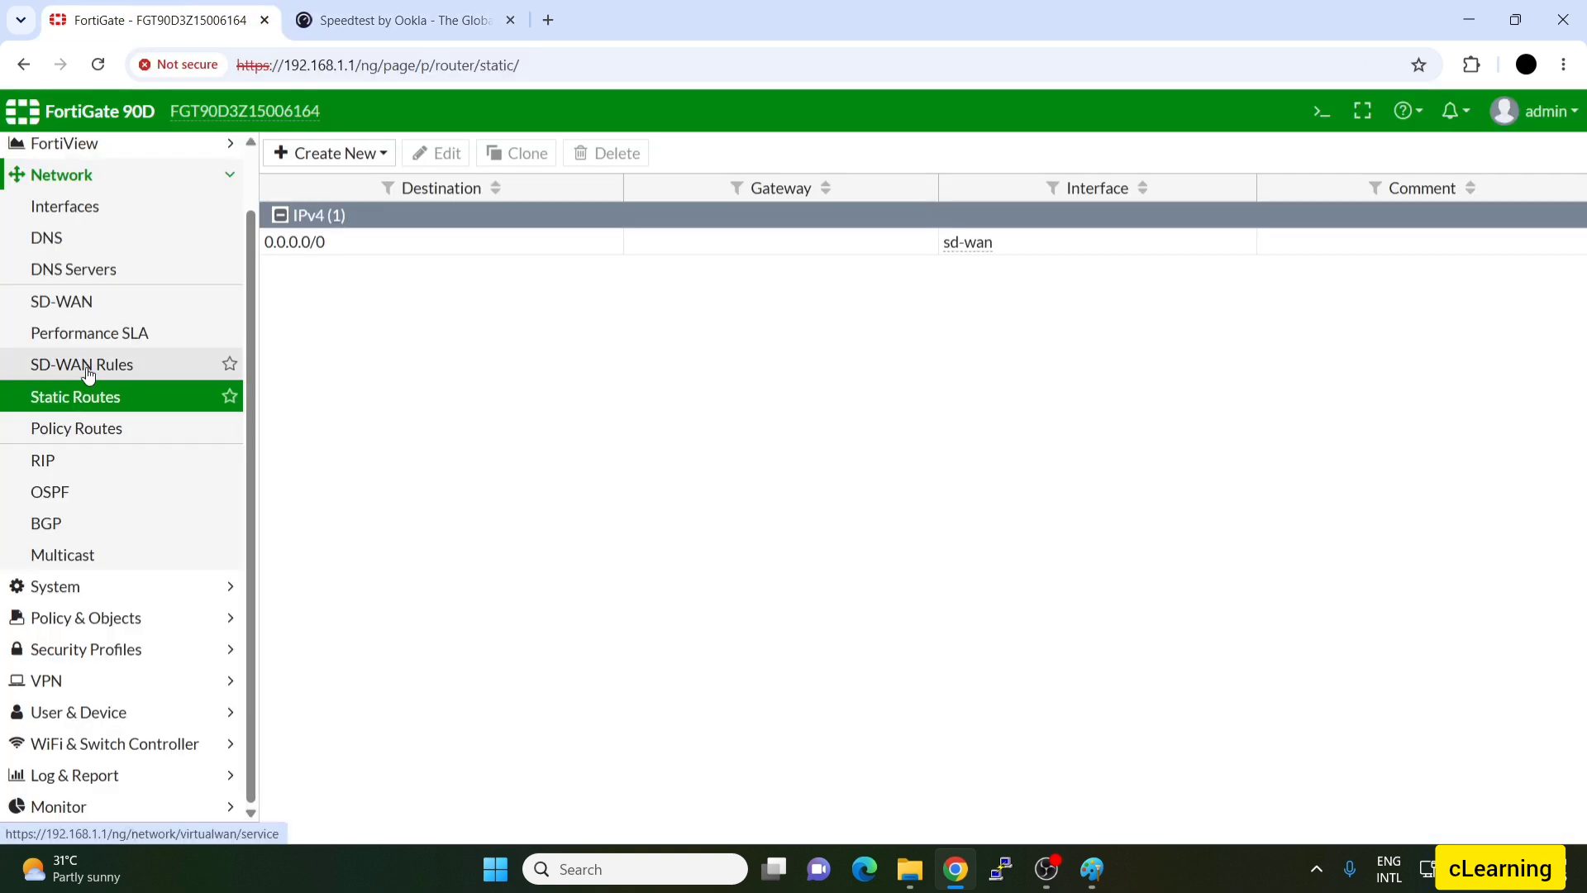
{"action": "left_click", "coordinate": [91, 806]}
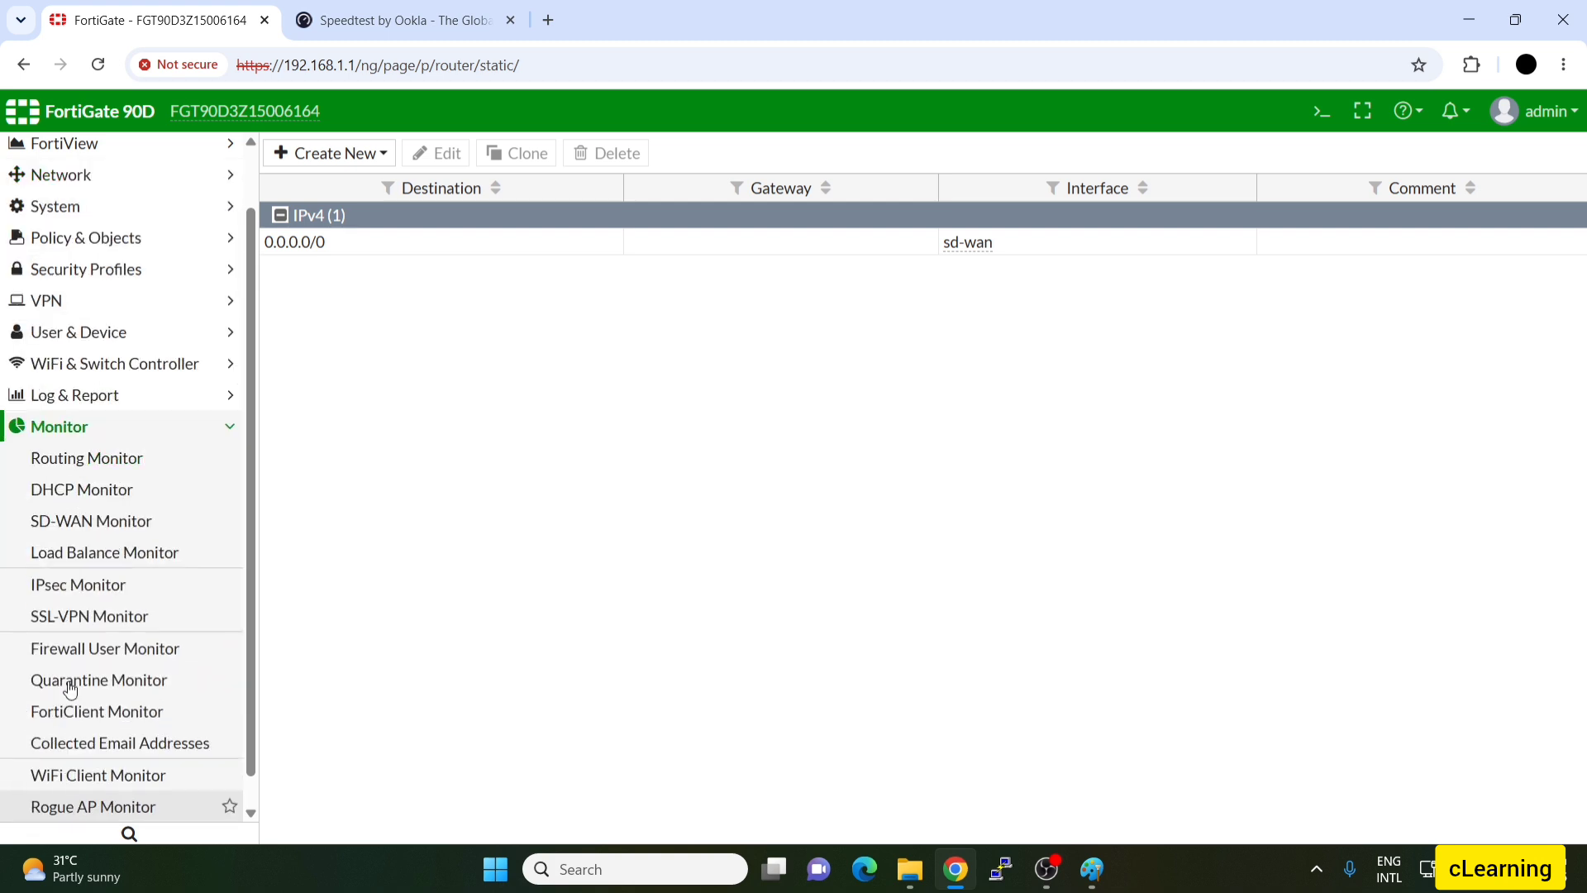
{"action": "left_click", "coordinate": [86, 487]}
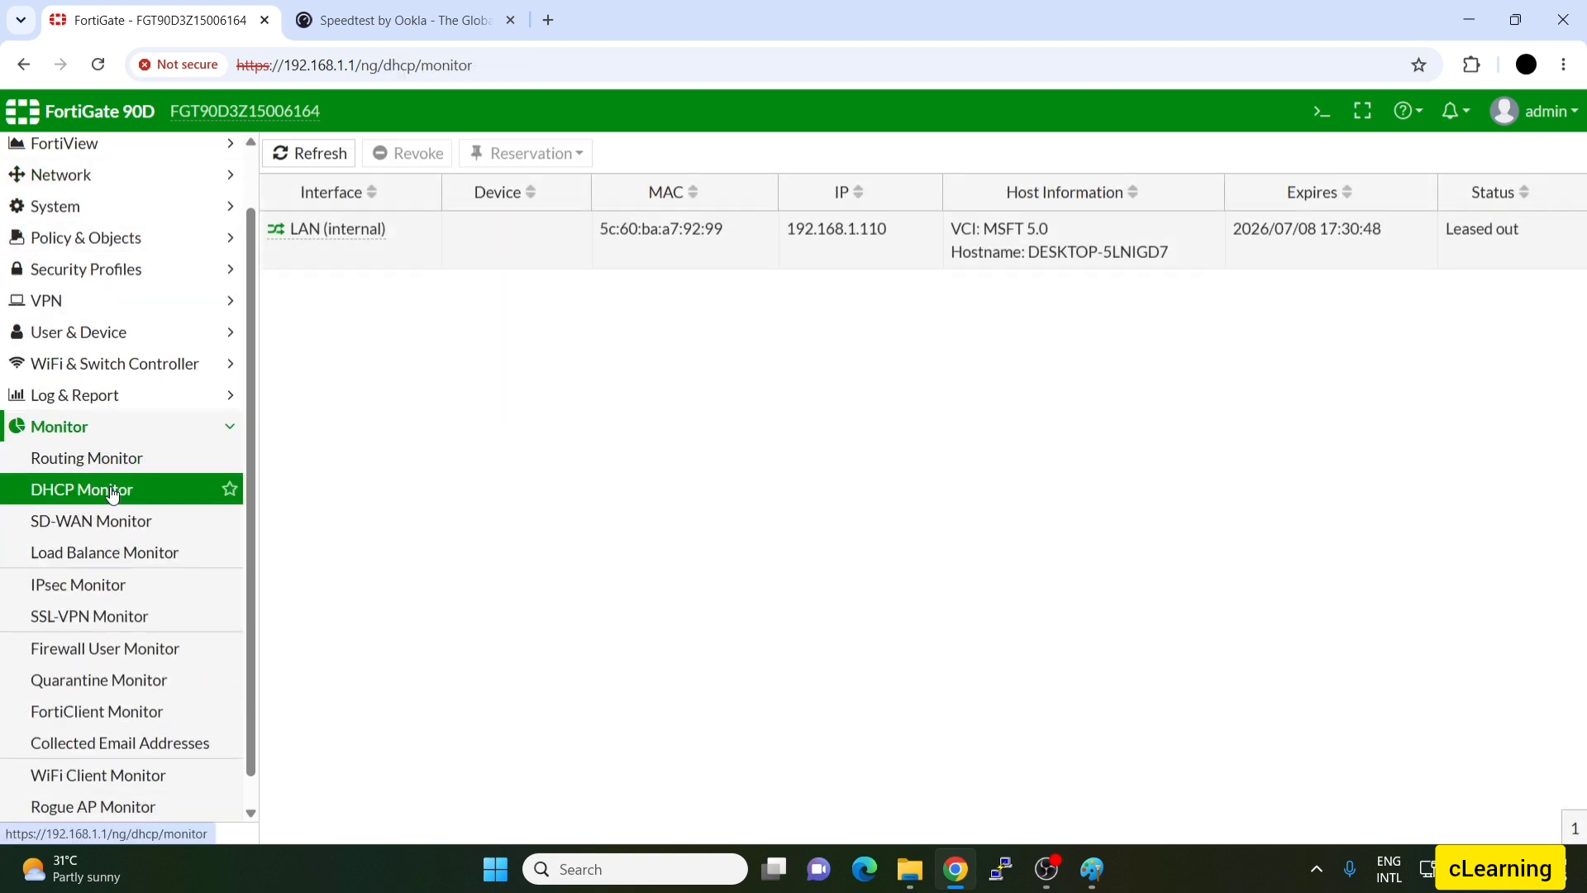
{"action": "left_click", "coordinate": [96, 523]}
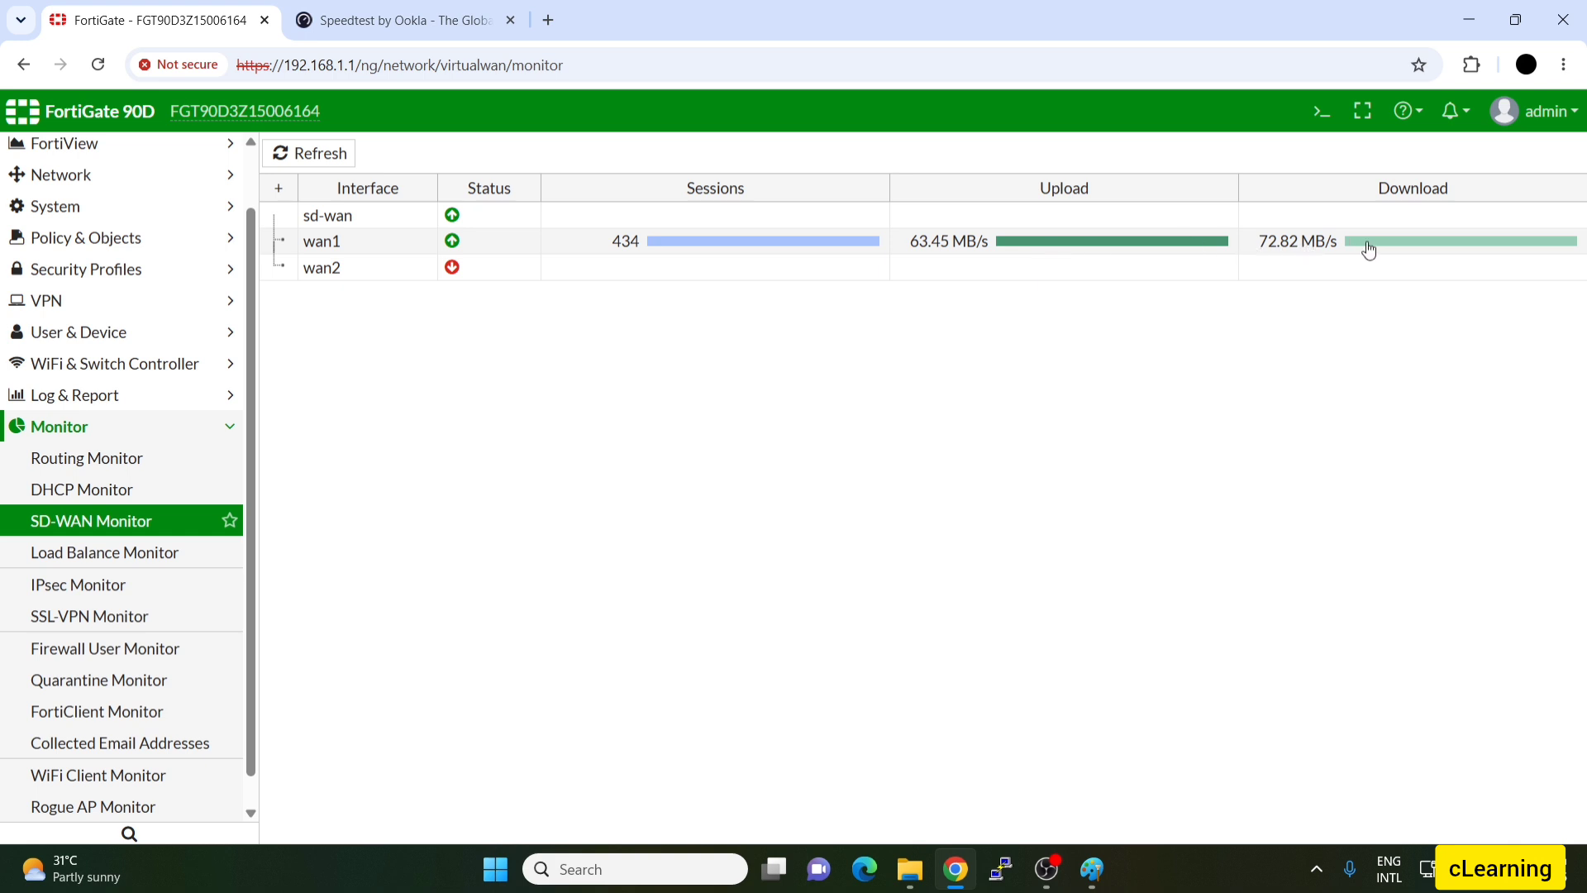
{"action": "left_click", "coordinate": [99, 553]}
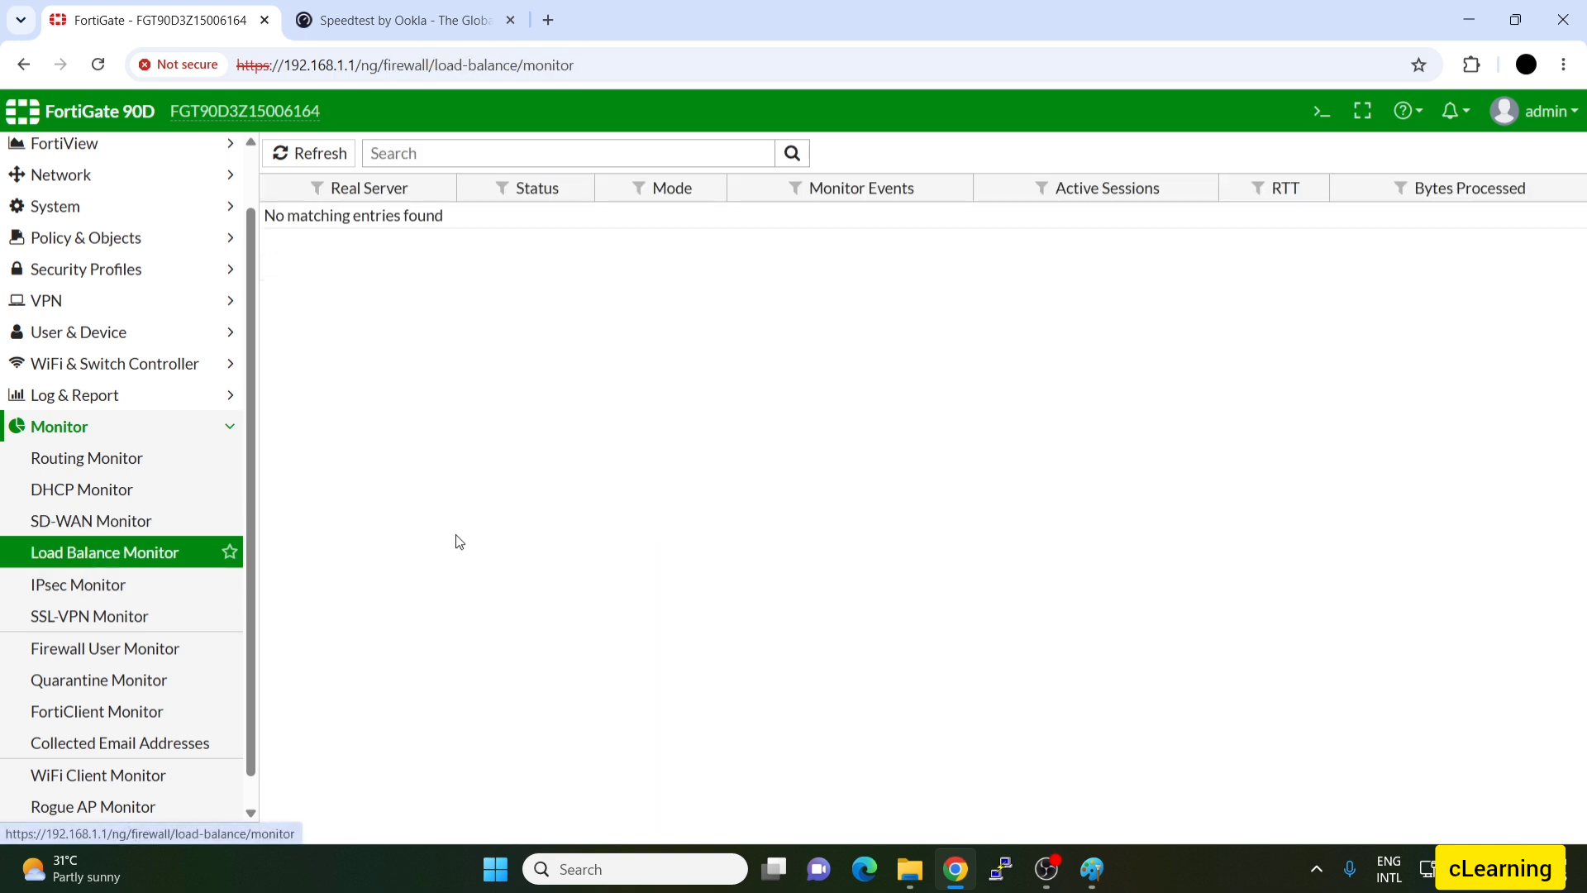
{"action": "left_click", "coordinate": [106, 591]}
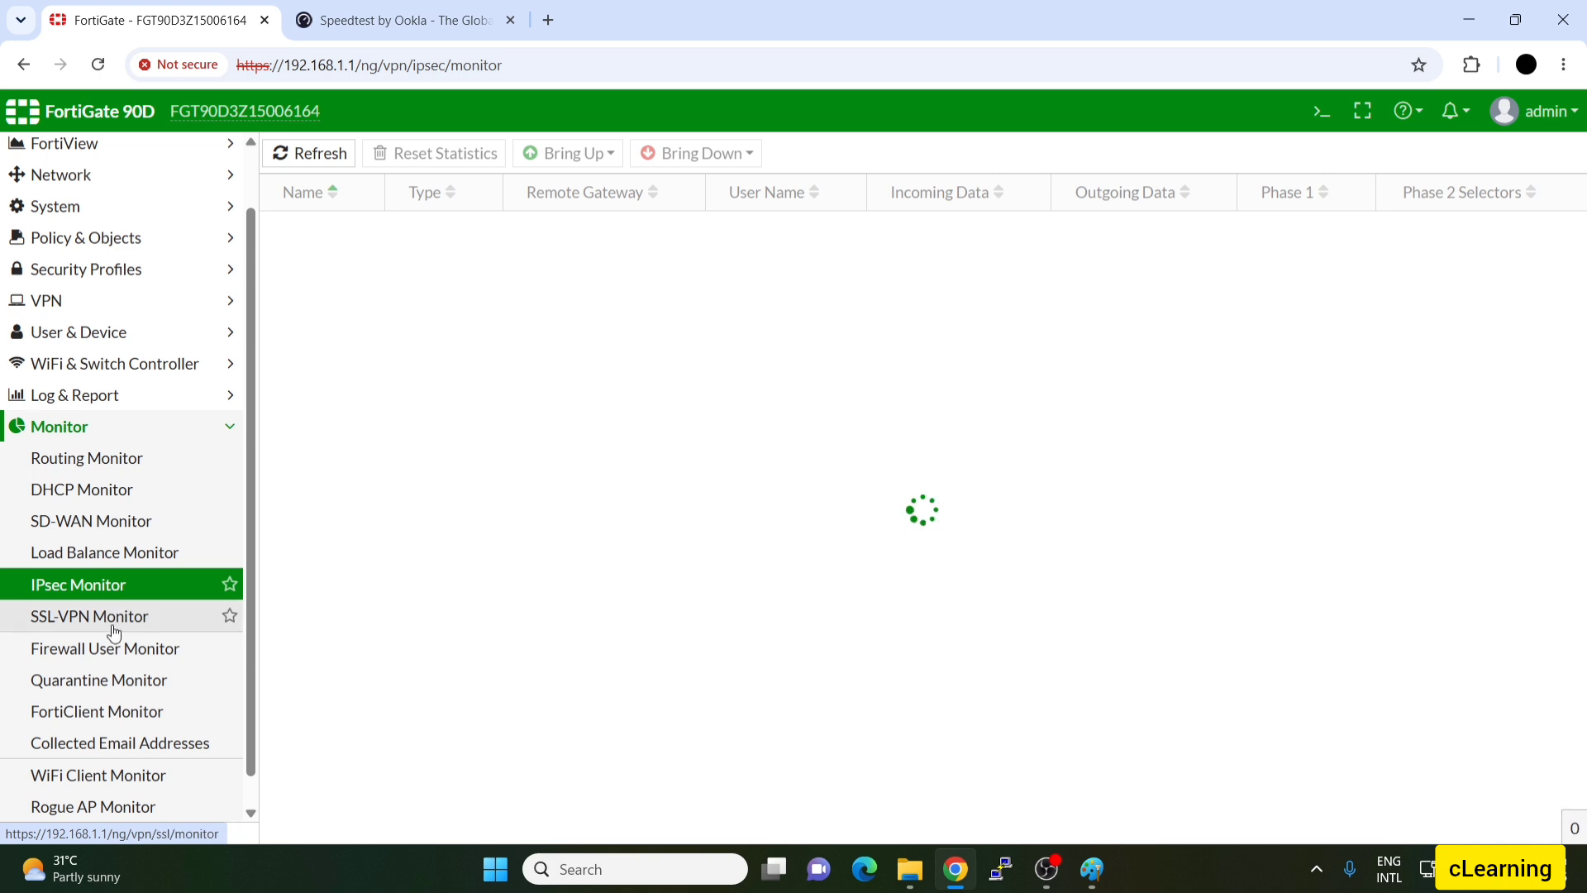
{"action": "left_click", "coordinate": [114, 634]}
{"action": "left_click", "coordinate": [115, 685]}
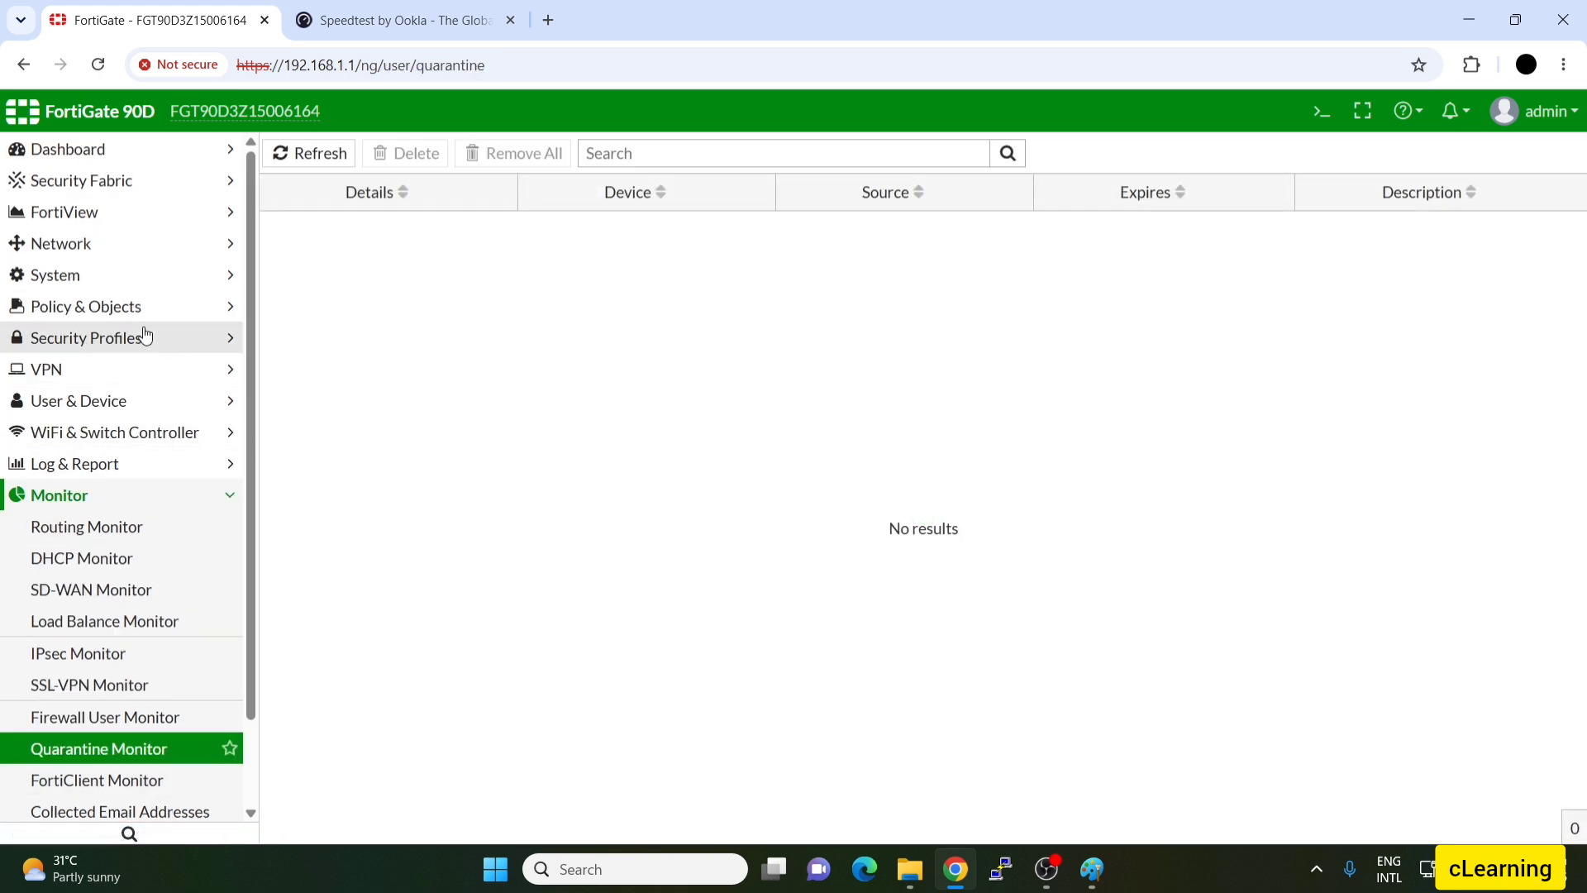
{"action": "left_click", "coordinate": [81, 307]}
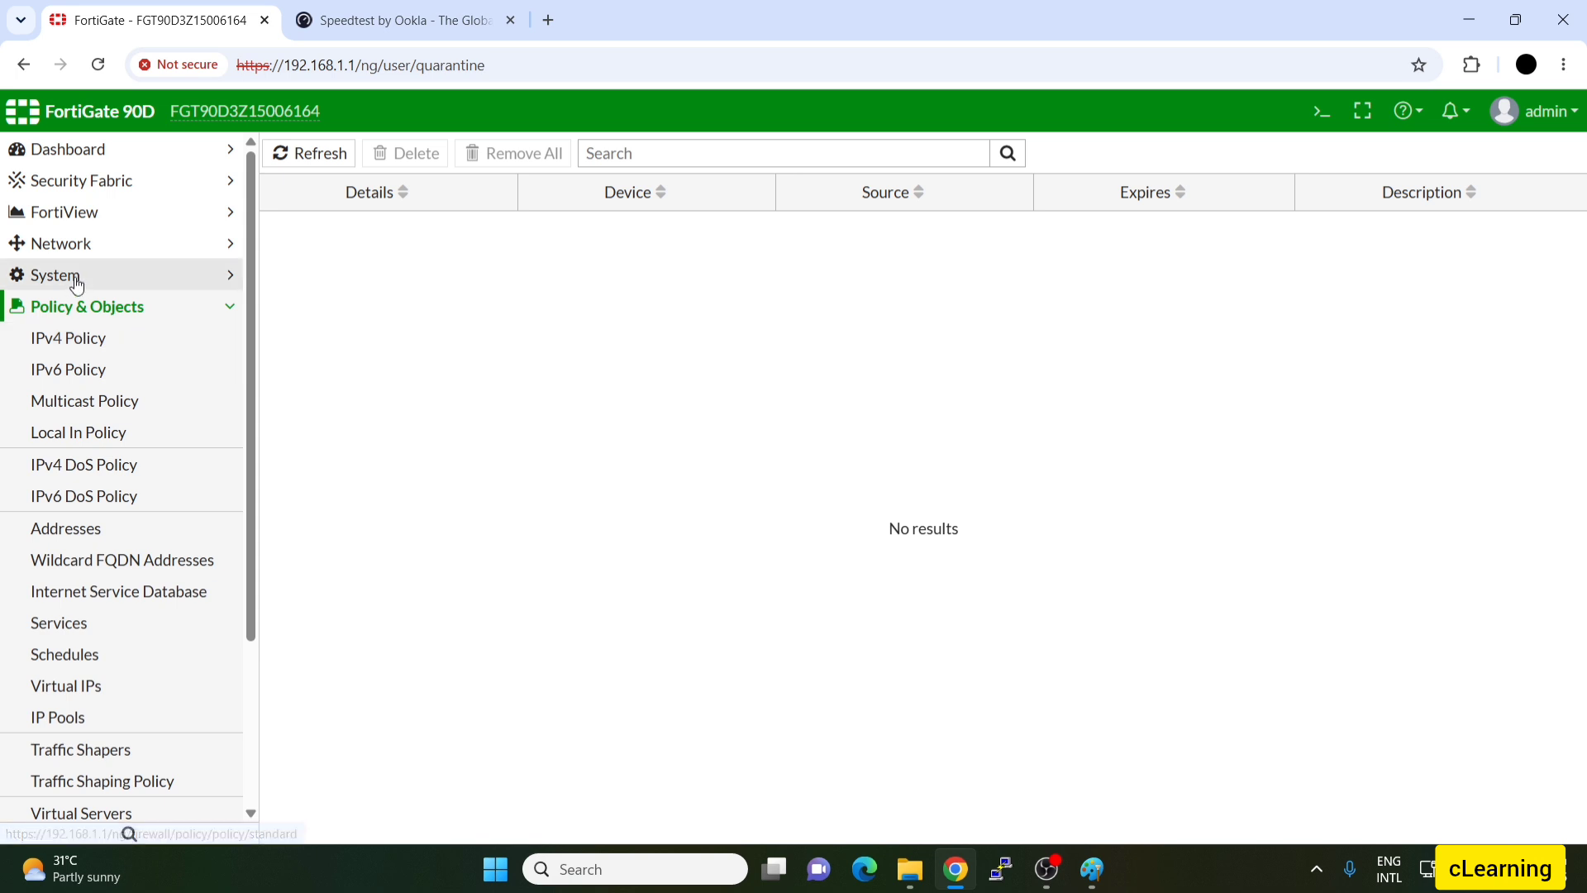
{"action": "left_click", "coordinate": [76, 285]}
{"action": "left_click", "coordinate": [86, 214]}
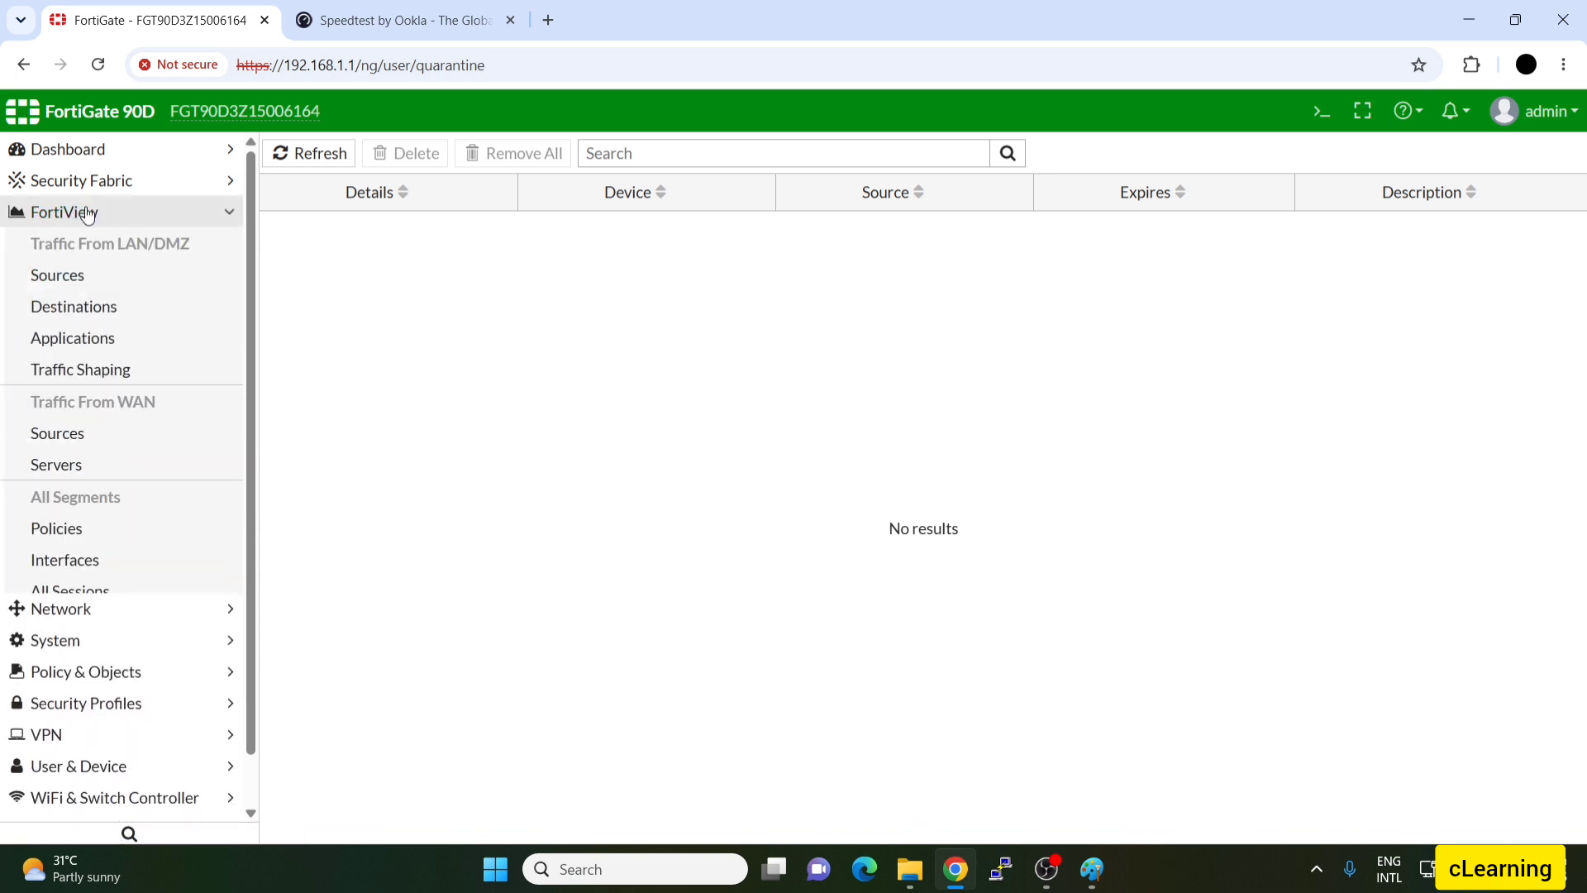
{"action": "left_click", "coordinate": [86, 214]}
Examine the SD-WAN interface members and their upstream and downstream bandwidth usage on the SD-WAN configuration page
{"action": "left_click", "coordinate": [92, 242]}
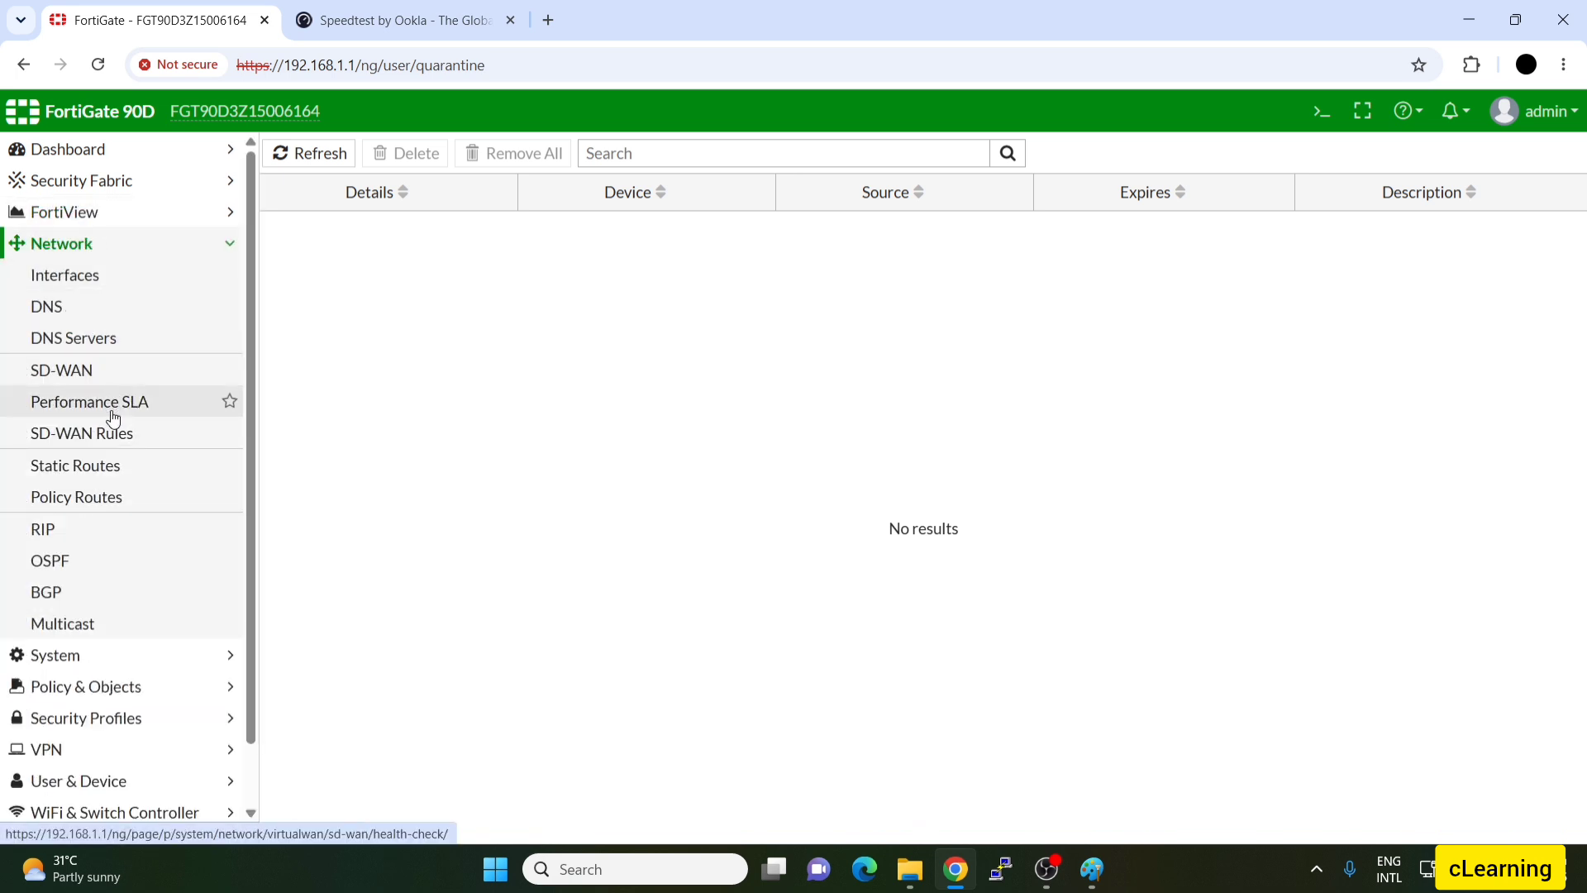
{"action": "left_click", "coordinate": [102, 368]}
{"action": "scroll", "coordinate": [223, 432], "scroll_direction": "down", "scroll_amount": 1}
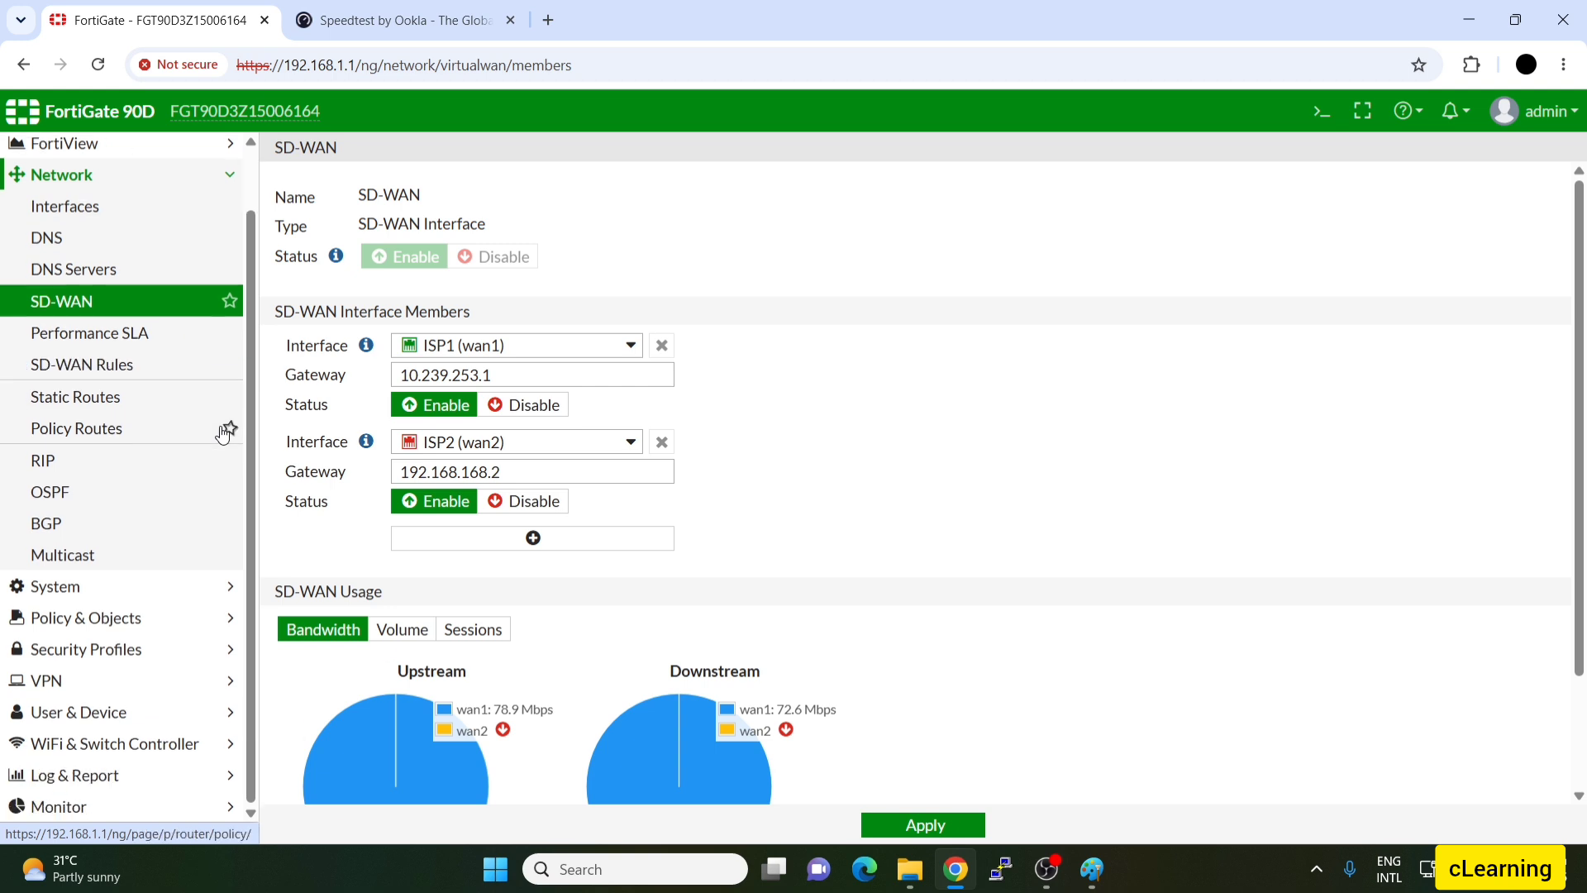
{"action": "scroll", "coordinate": [408, 512], "scroll_direction": "down", "scroll_amount": 2}
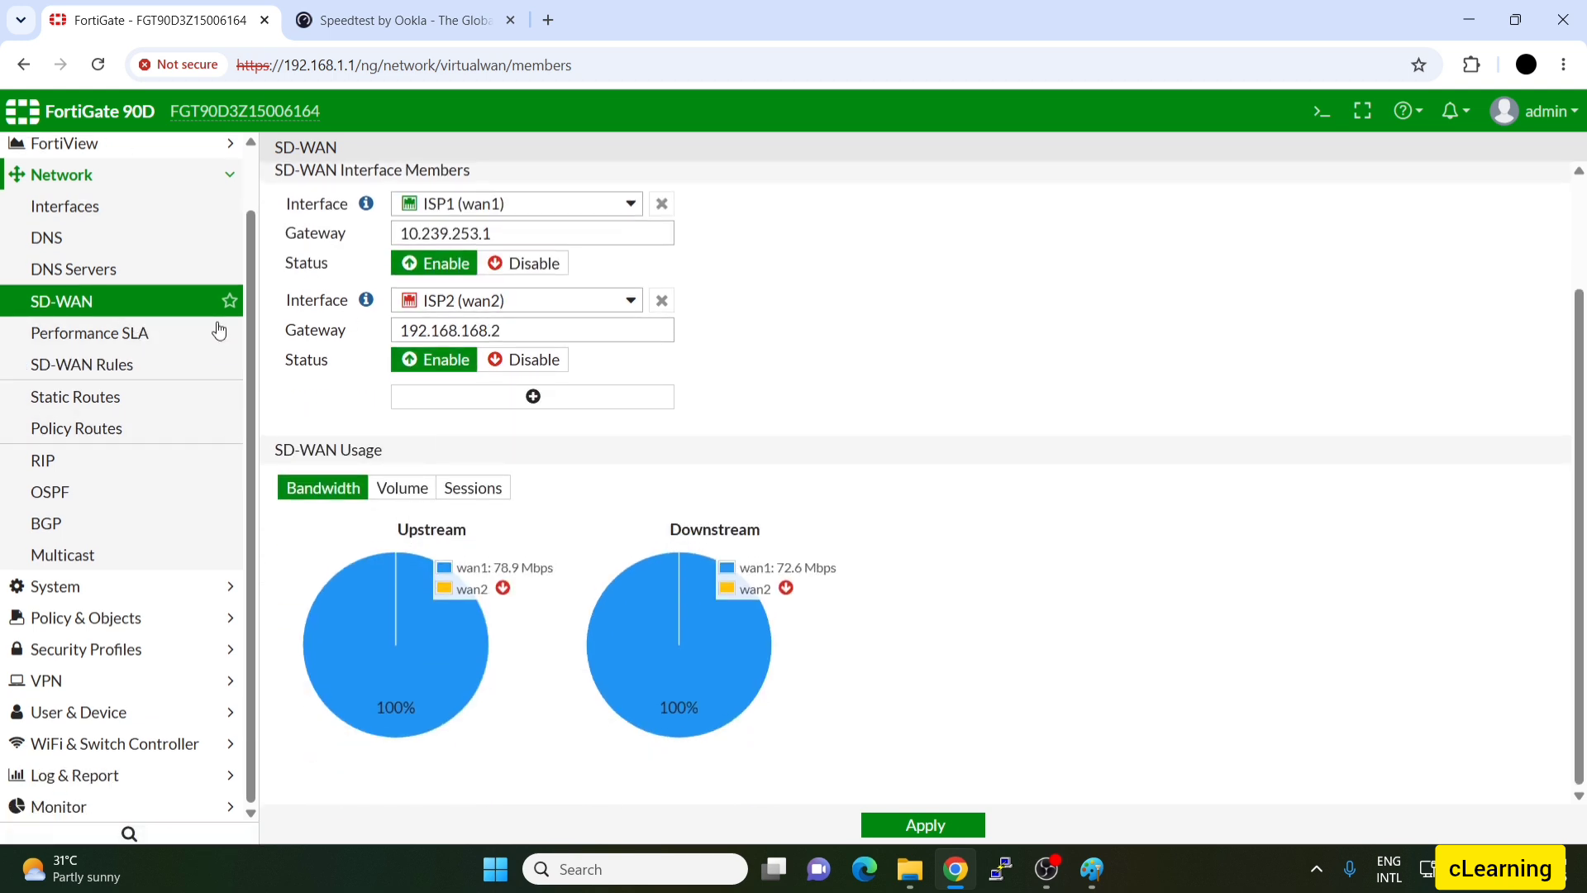